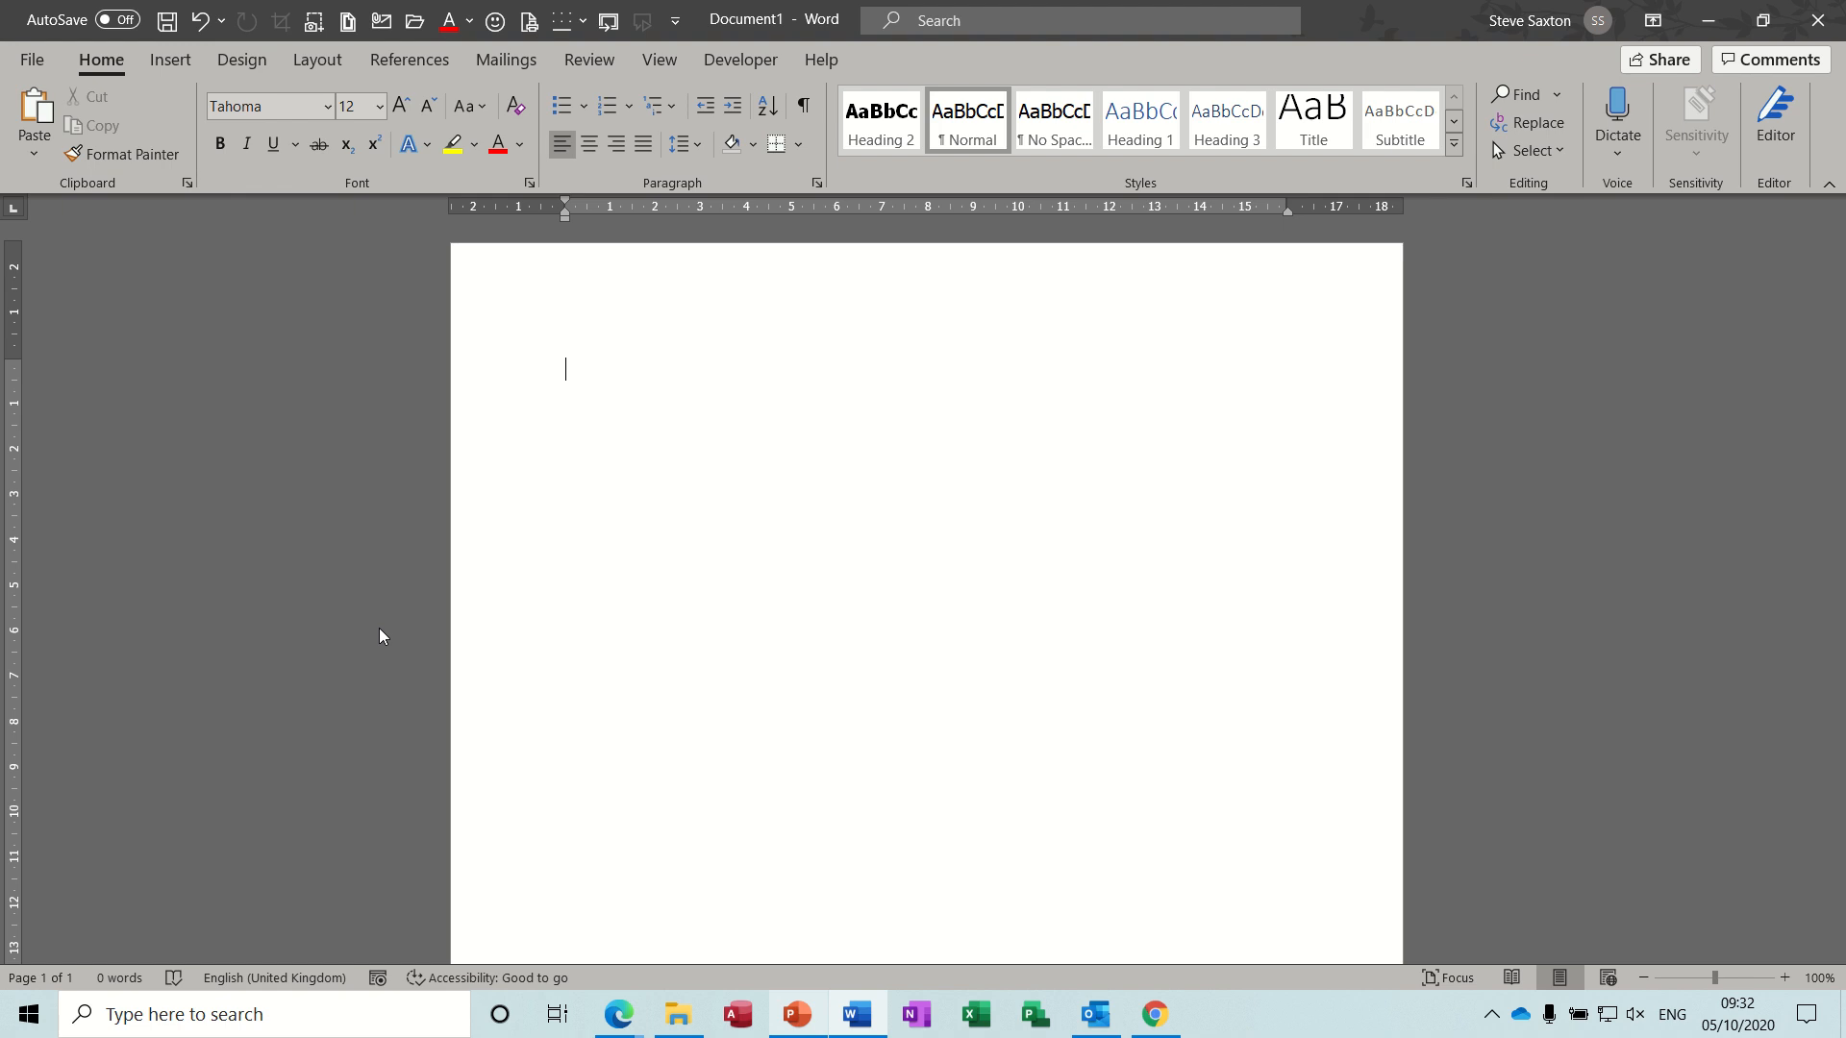
Split the empty page into three columns from the Layout tab's Columns menu
click(314, 60)
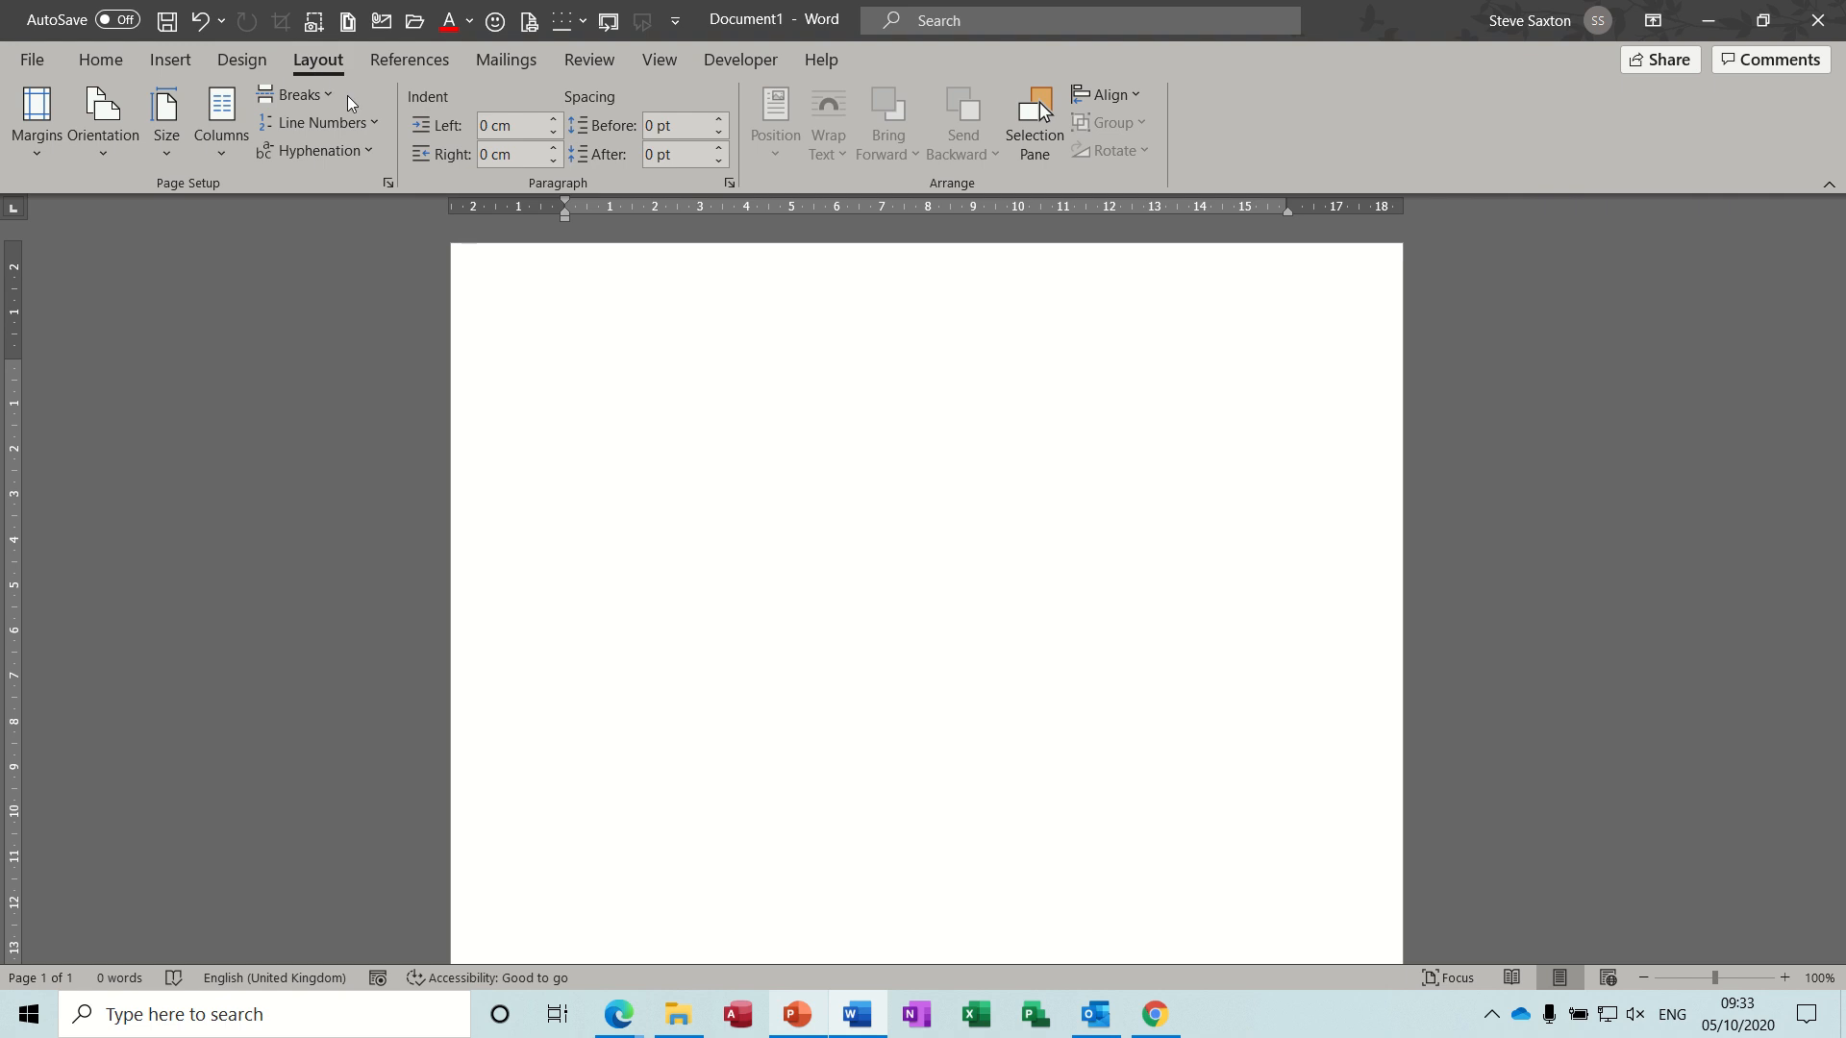
click(219, 156)
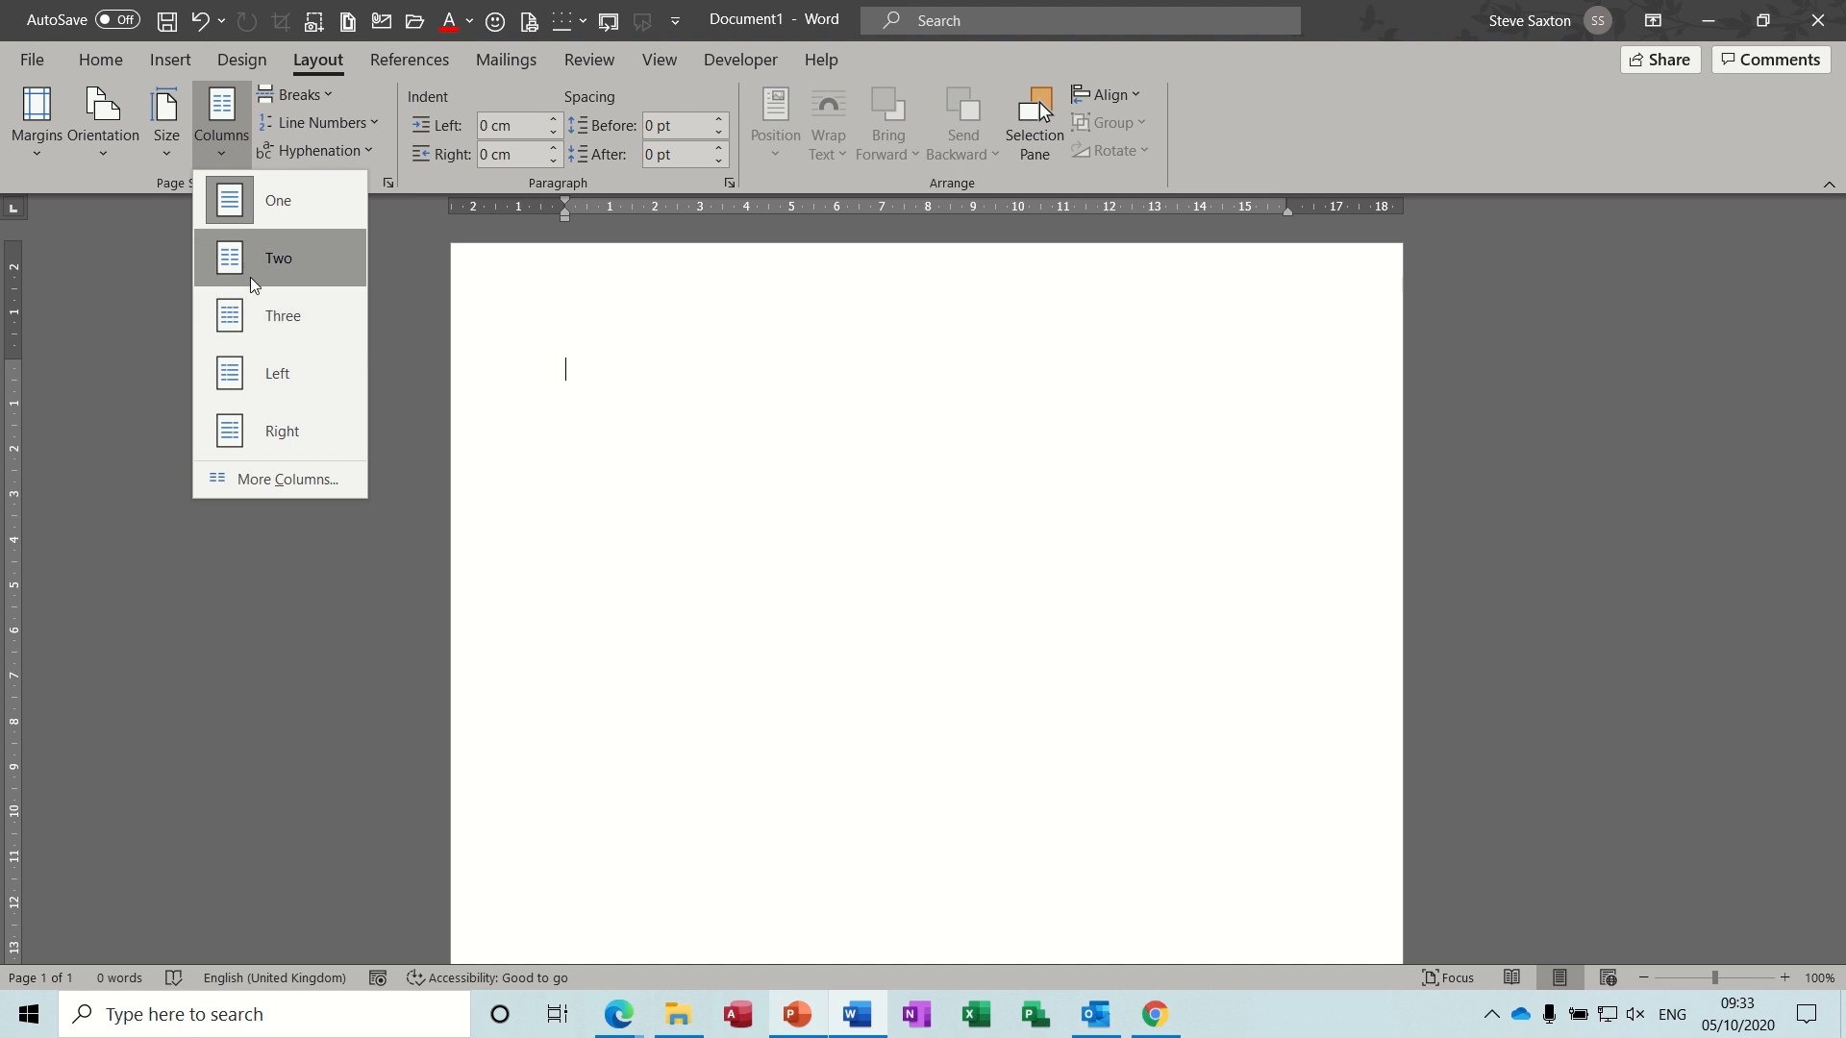
click(242, 315)
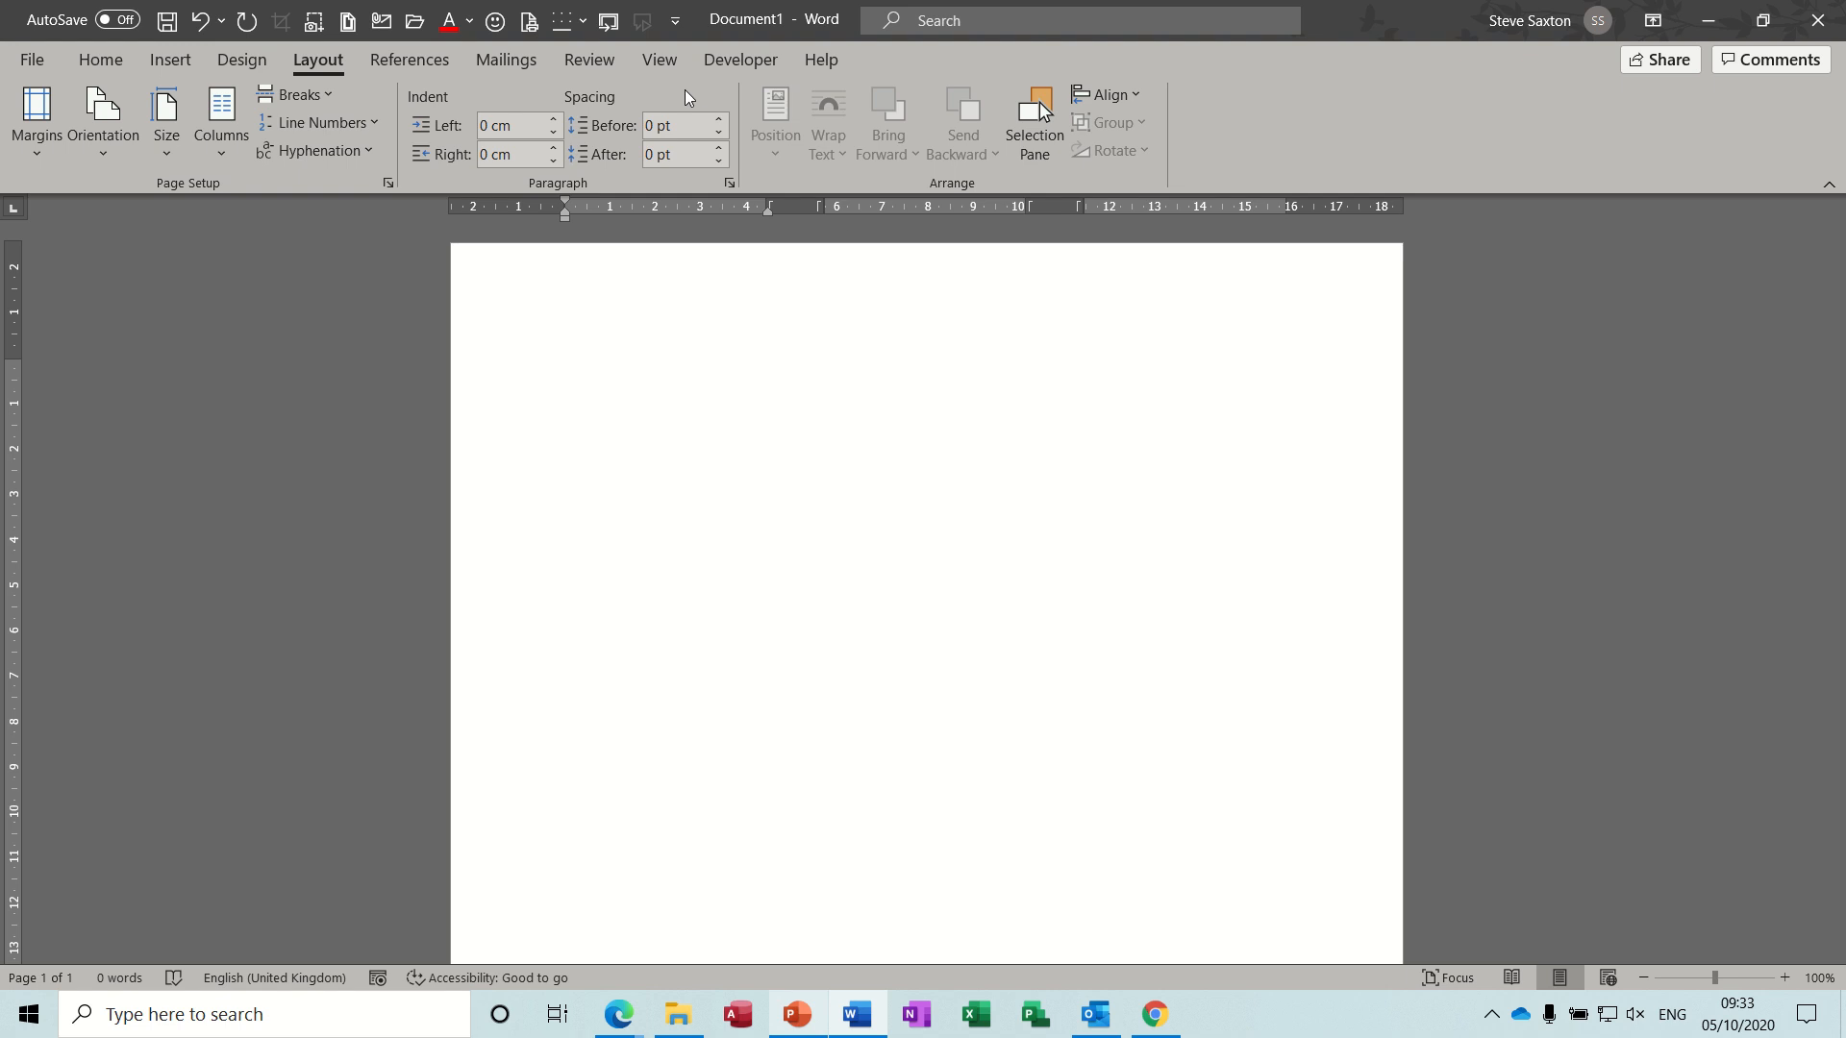
click(659, 60)
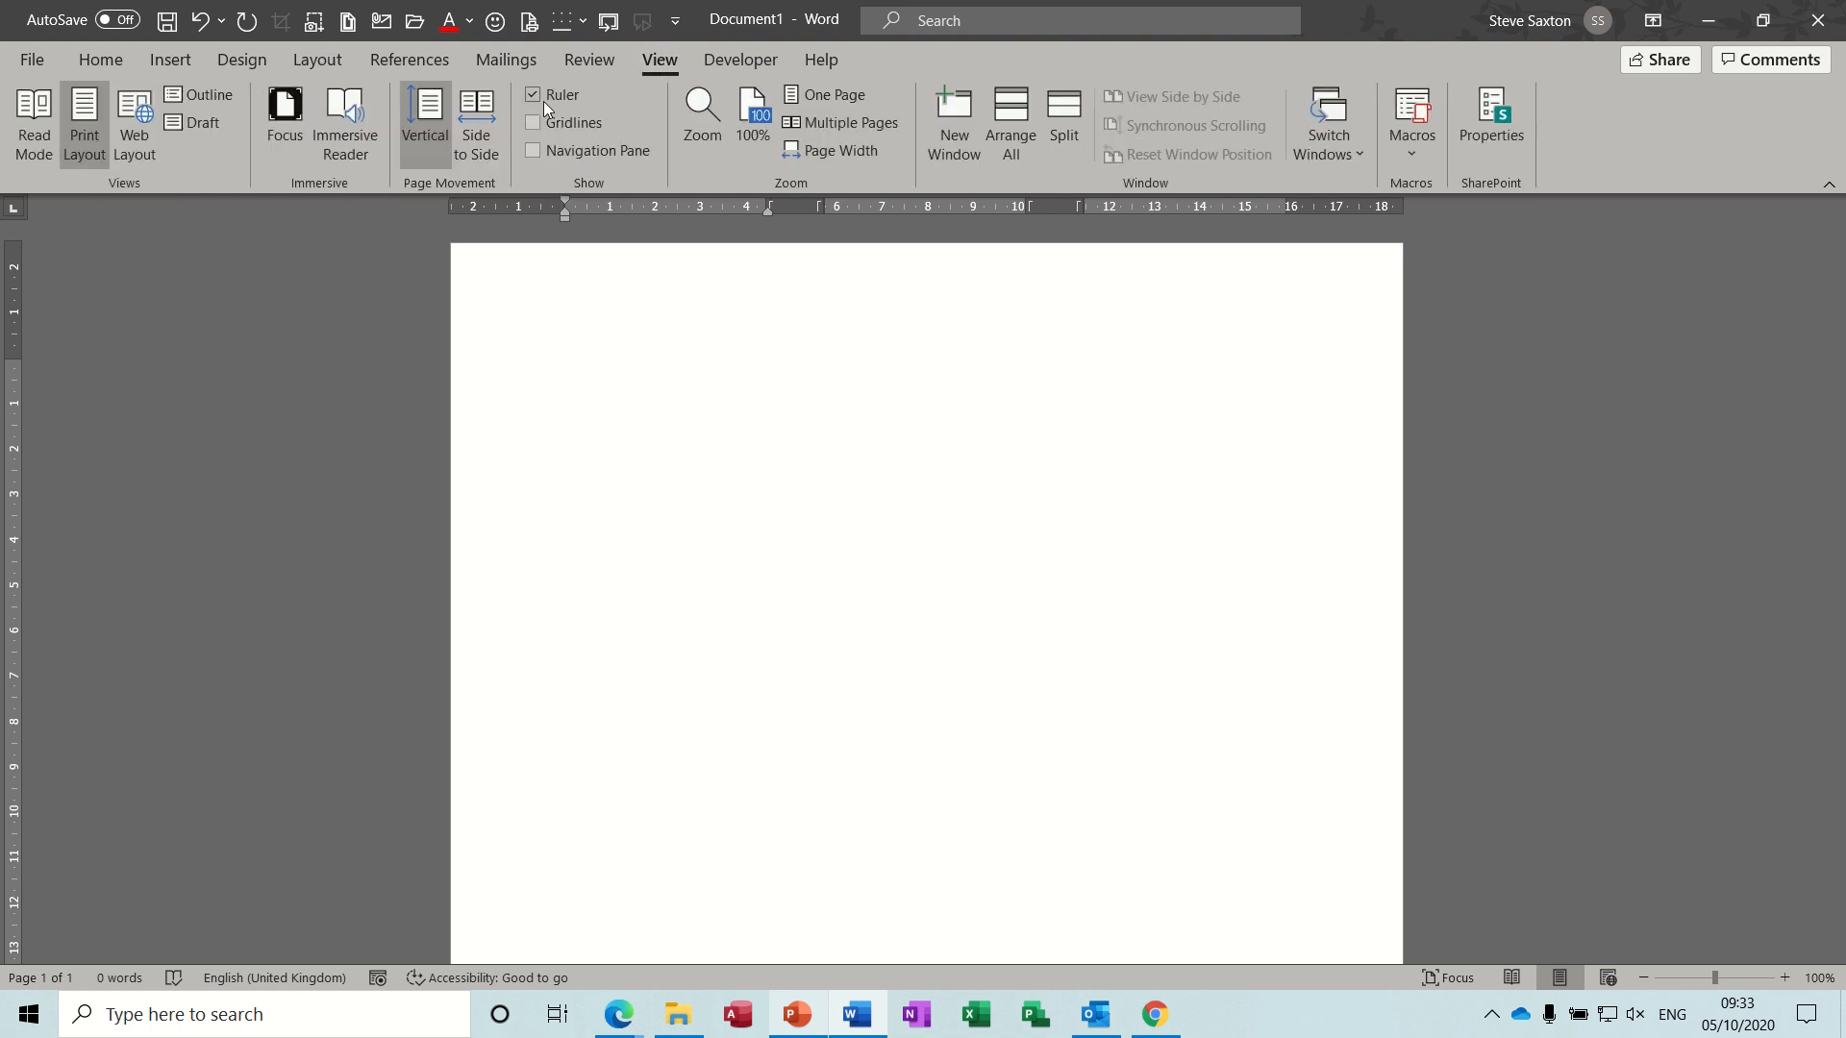
click(321, 66)
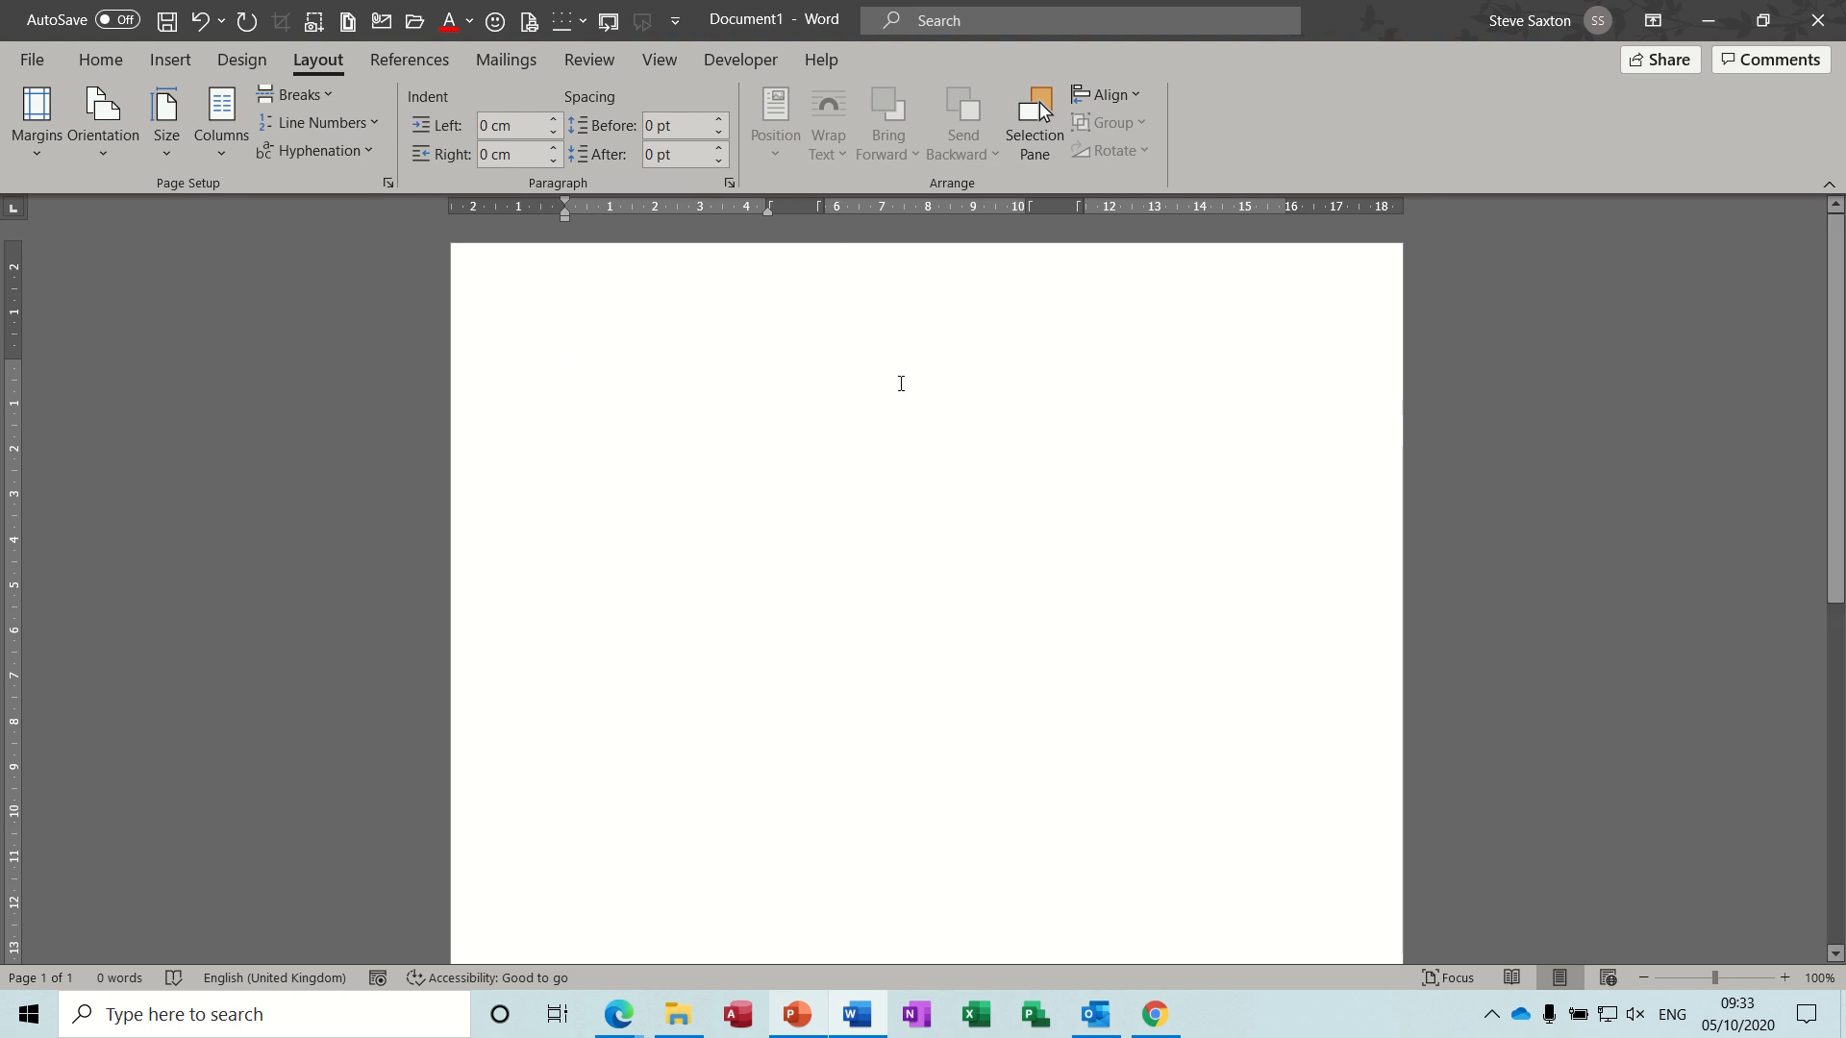
Type six lines of filler text beginning 'Fjhhcjhb jb eb' into the first column
text(Fjhhcjhb jb eb efbec)
text(befef)
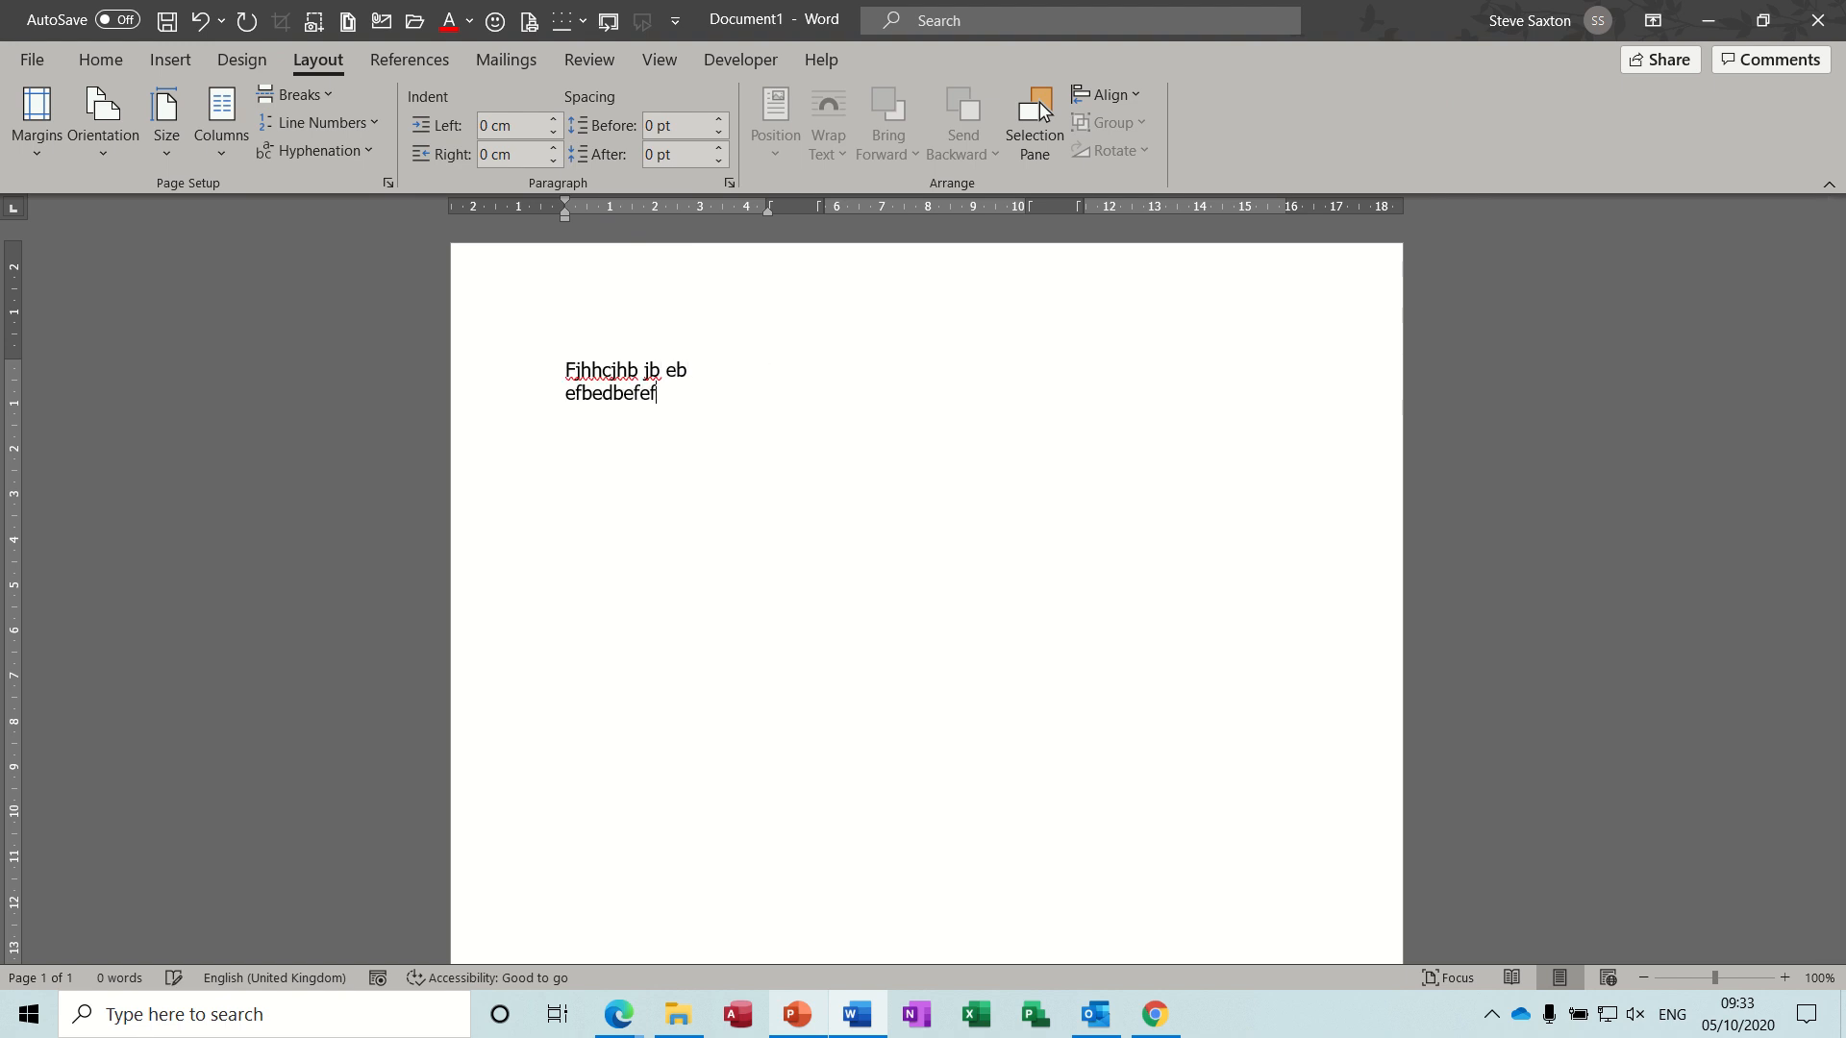
text(efkjefkjenfne fk k ek nfken fke fe)
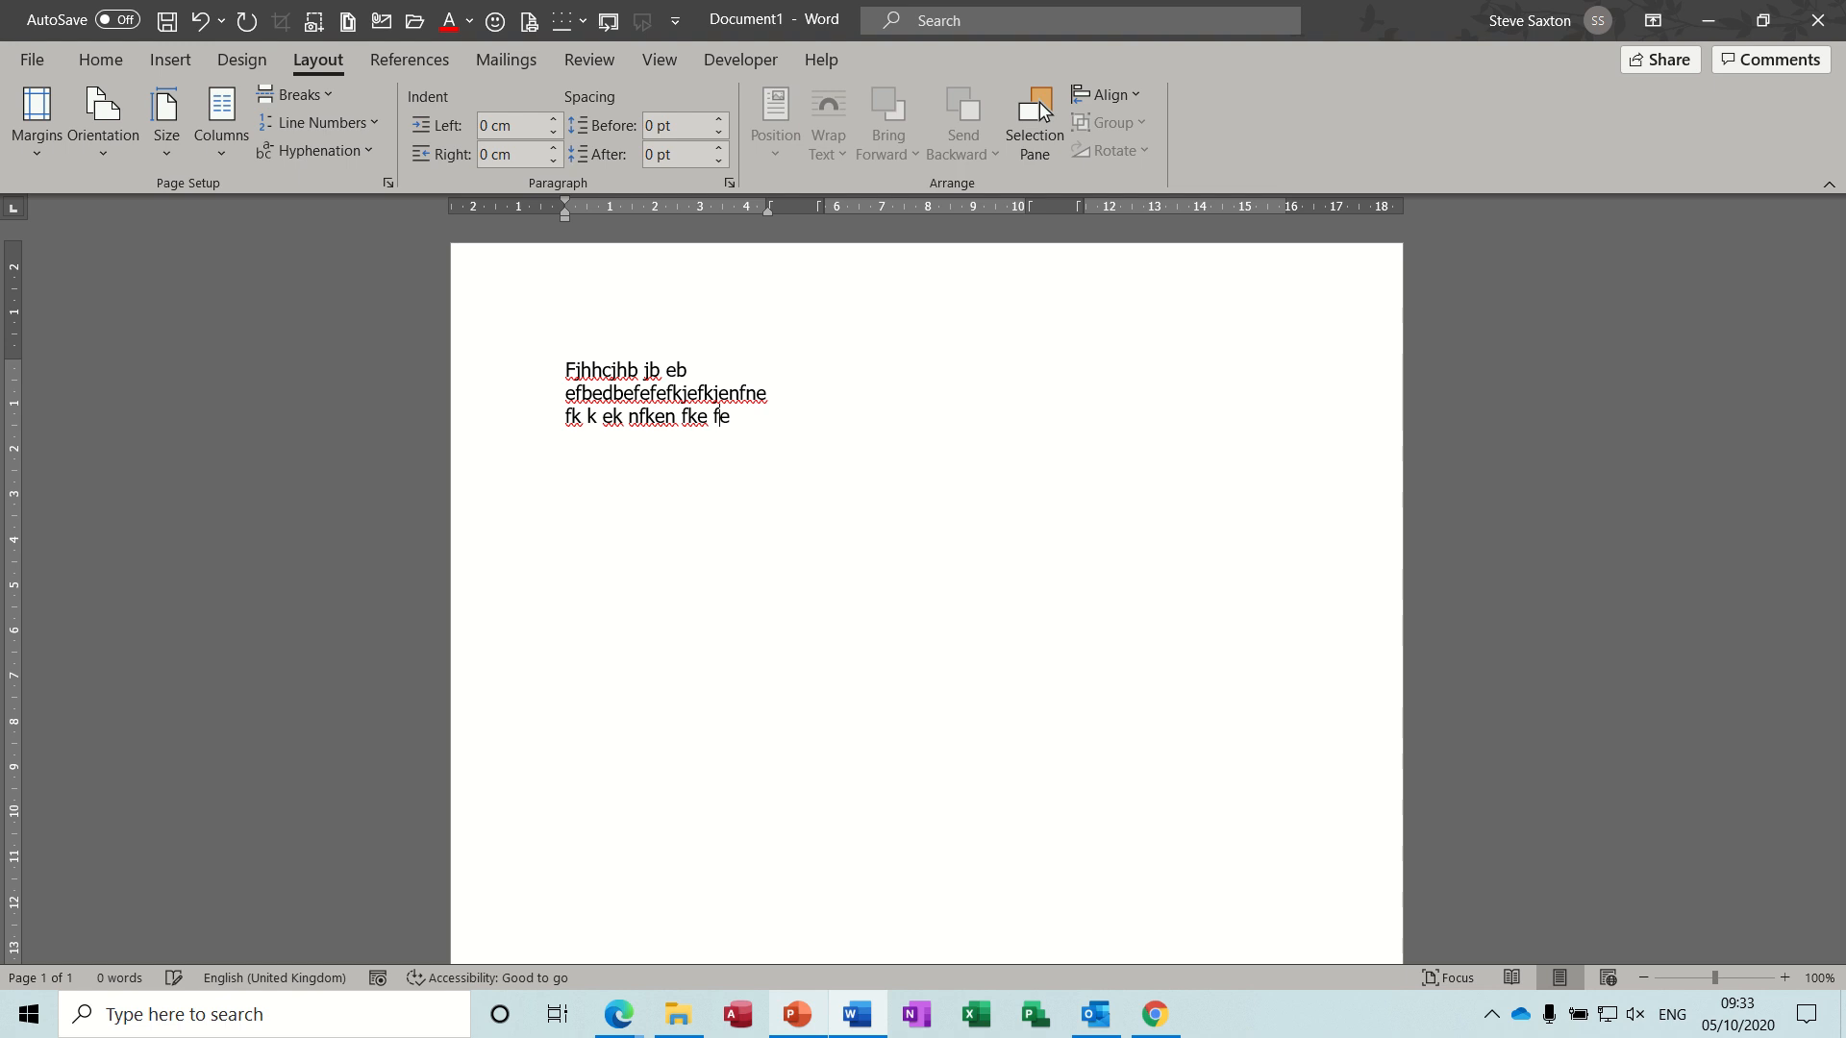
text( kfke nfken fken fkne kfnek nke nkjenkjen knenekn)
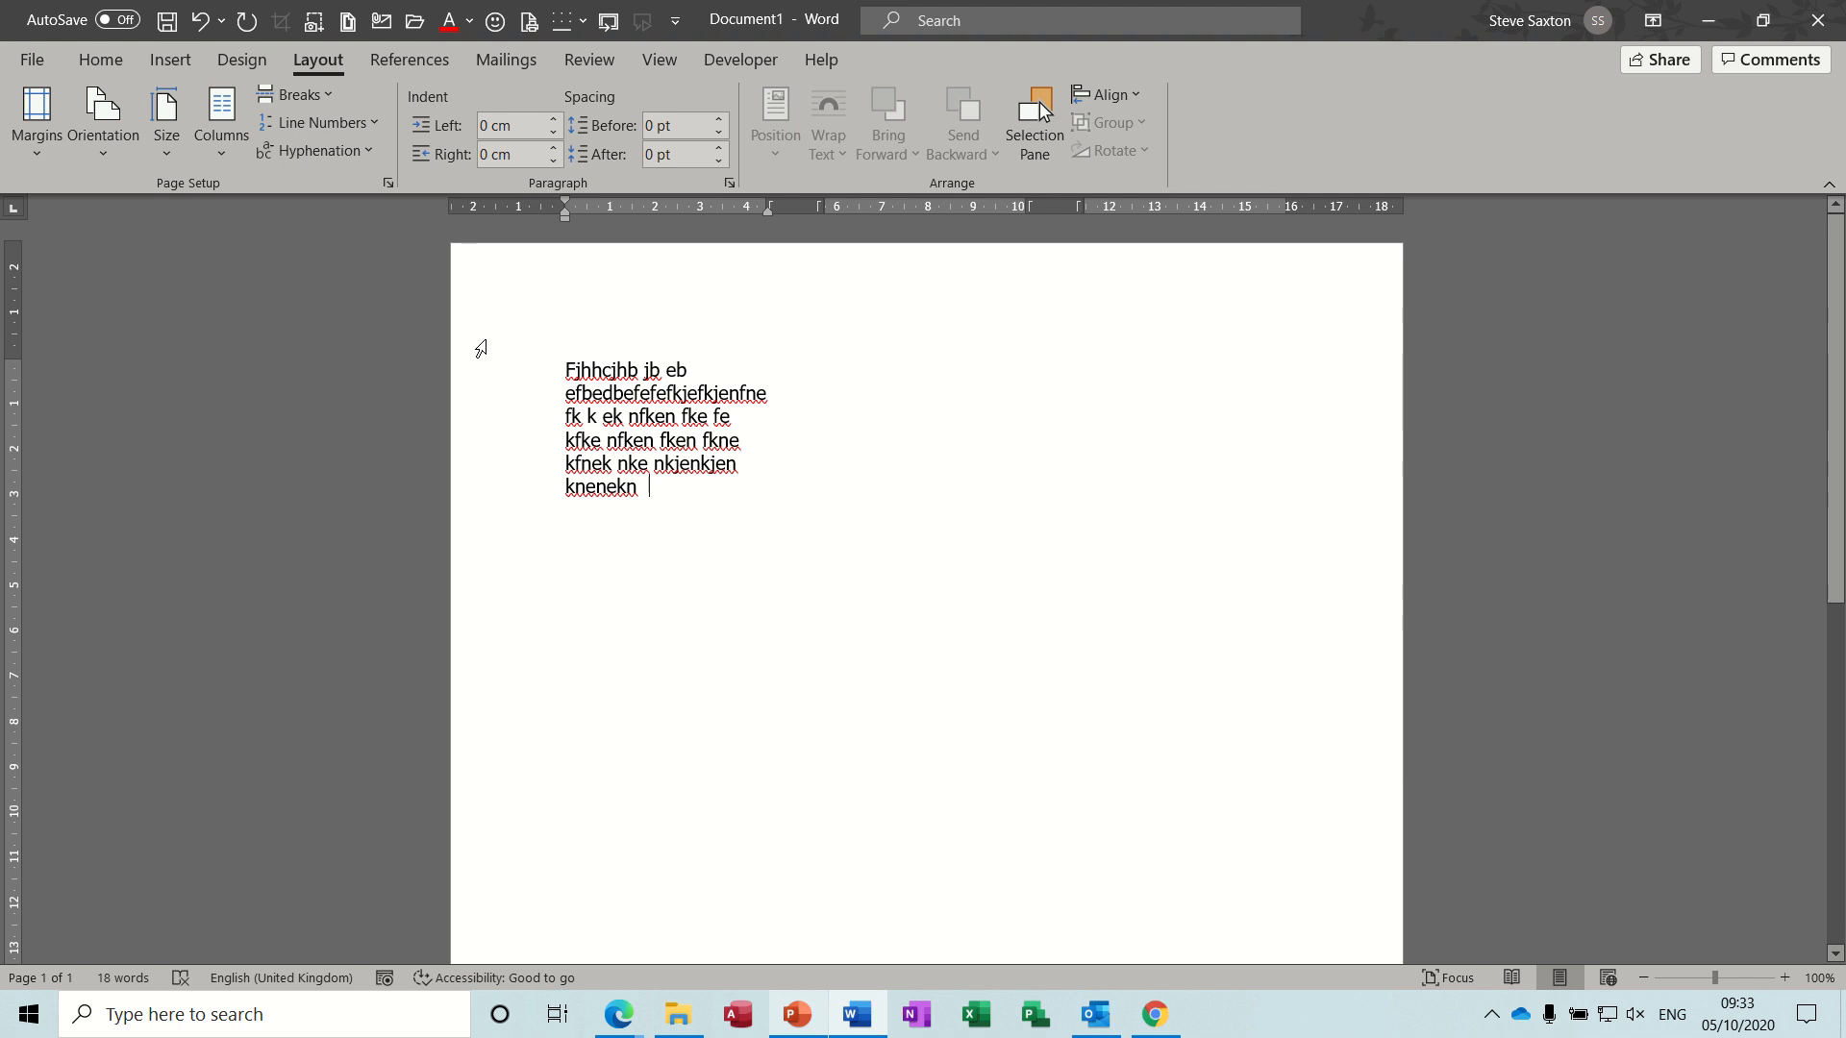
click(331, 96)
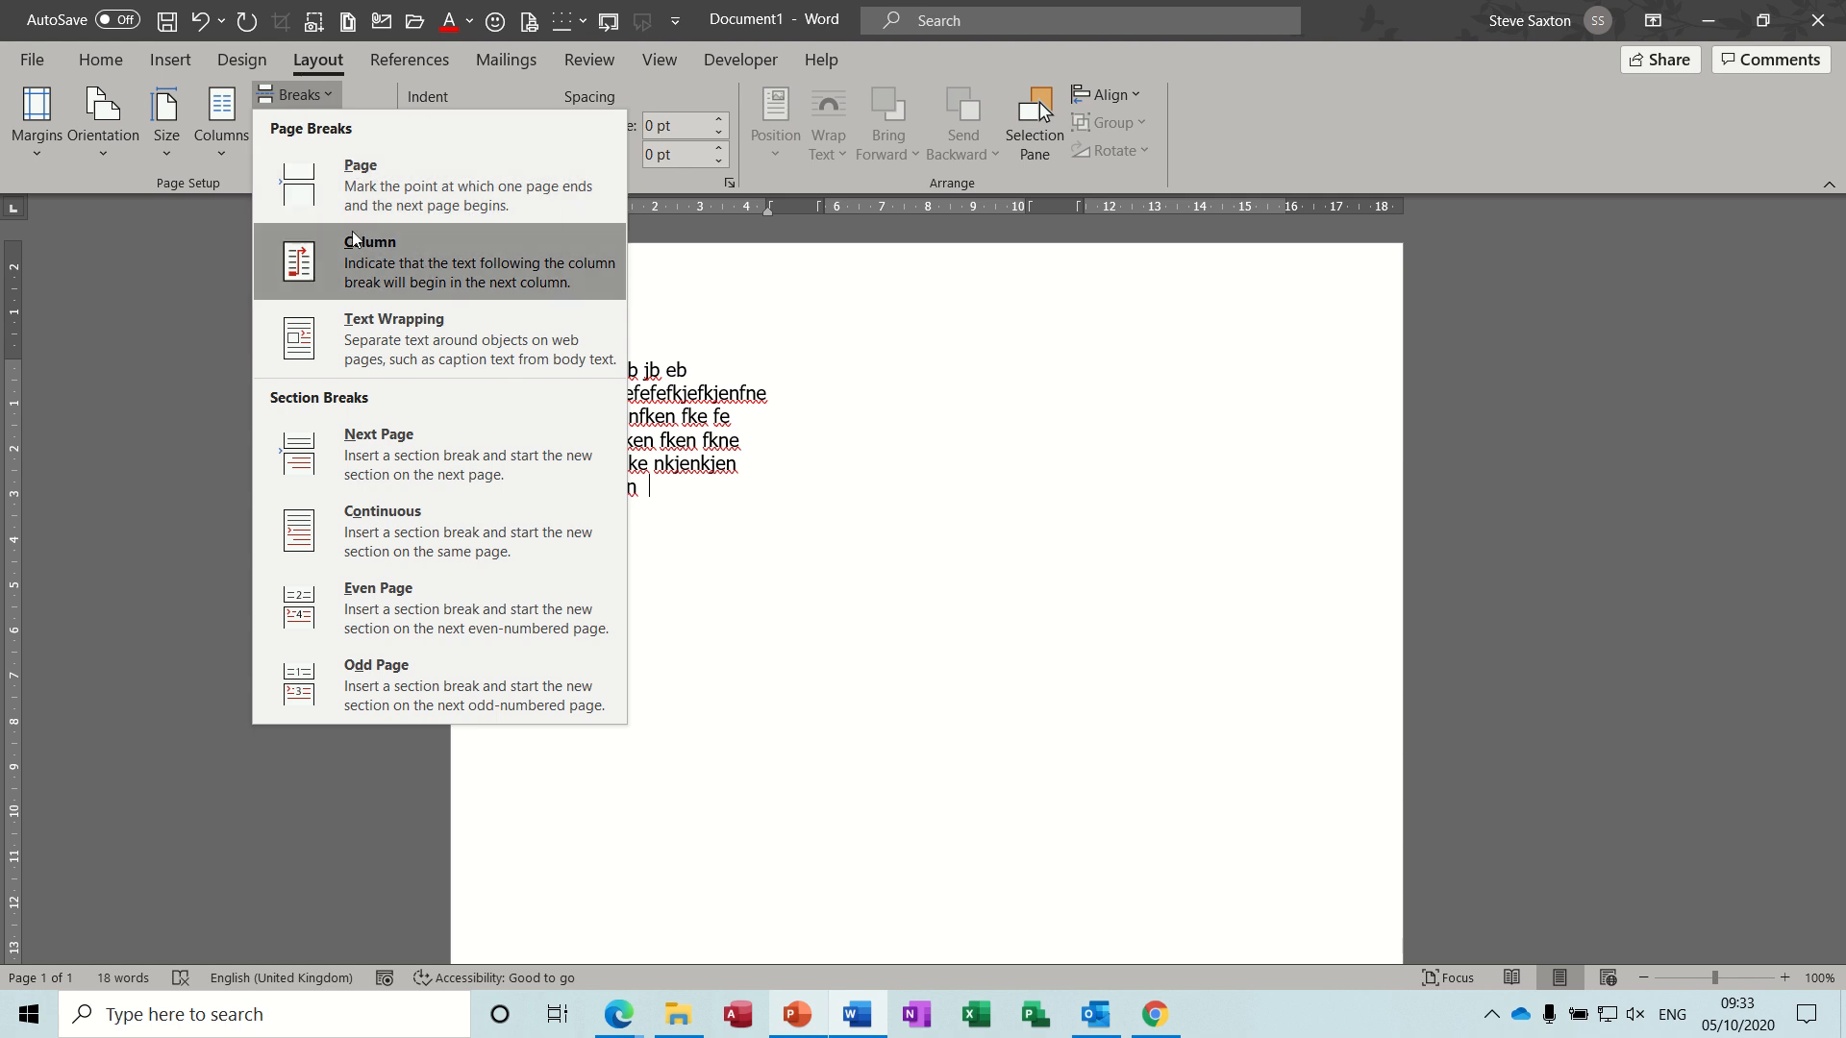
Insert column breaks and type filler text at the top of columns two and three
click(410, 263)
text(d)
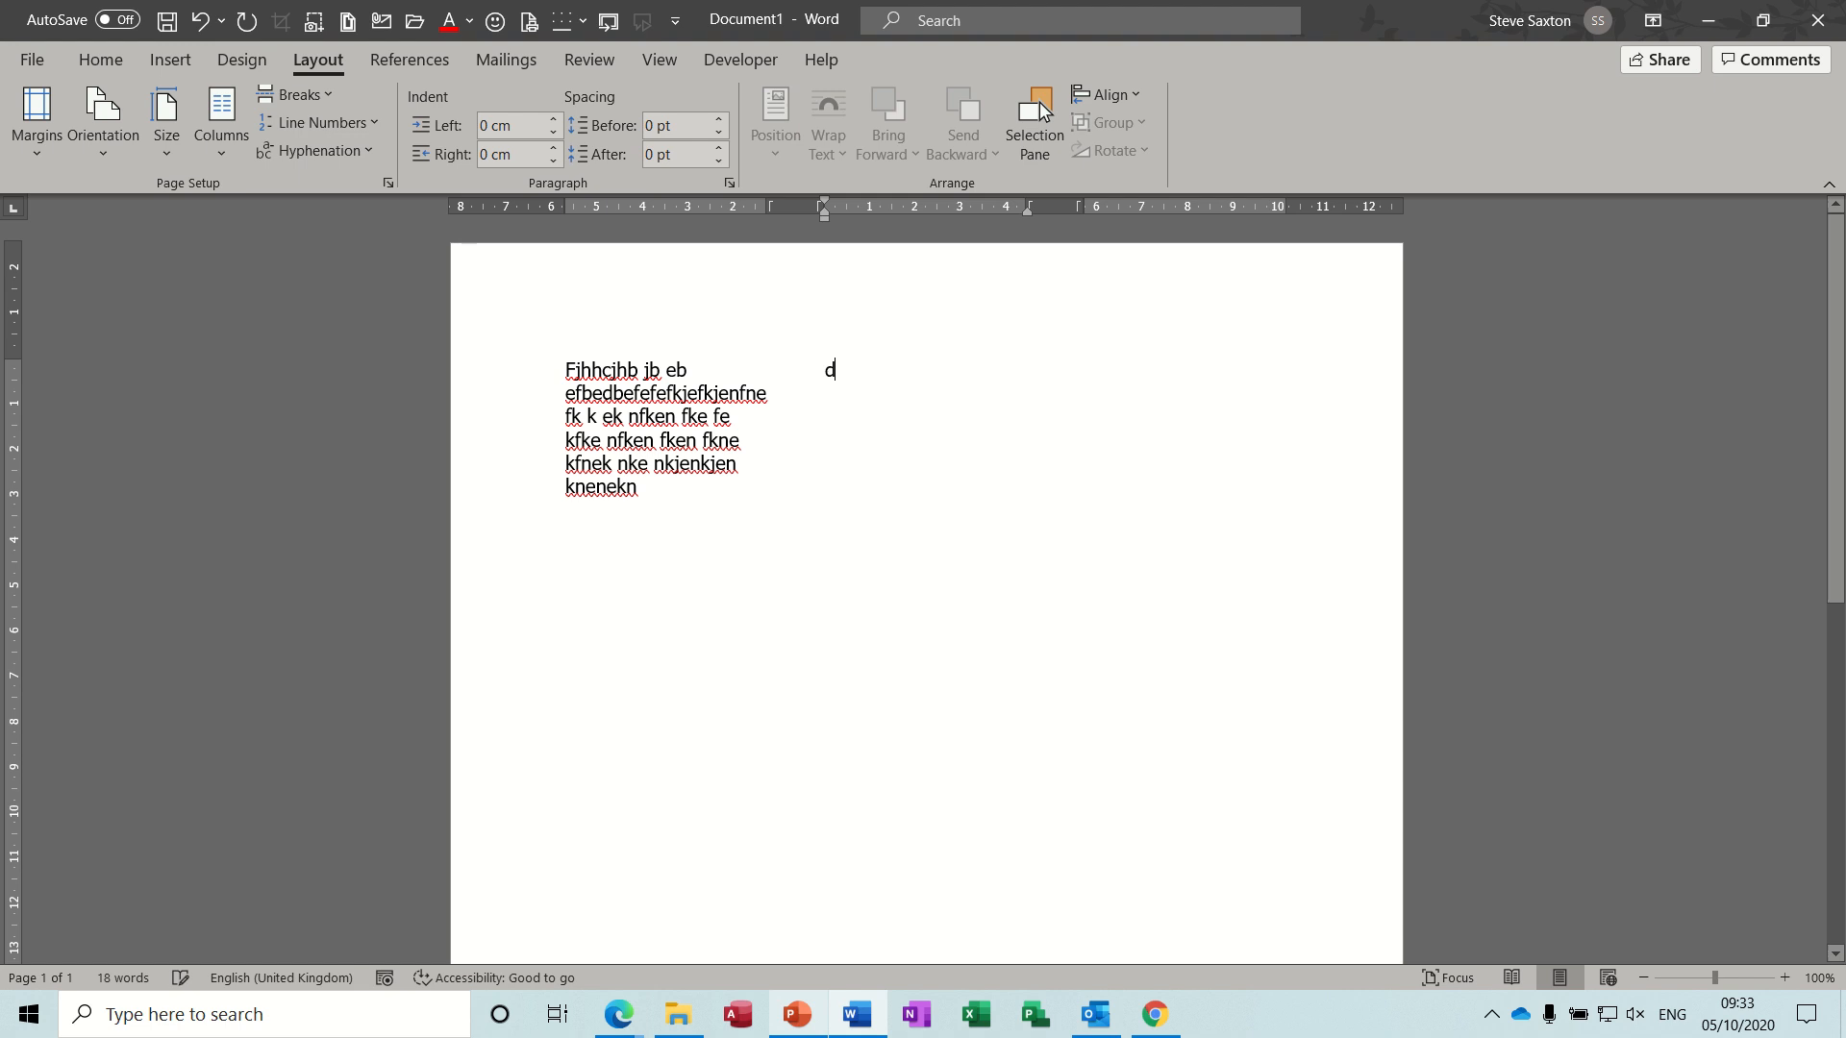
text(fbedffdf uk fbefeb fbejhbjhe brjebrj bejr behj)
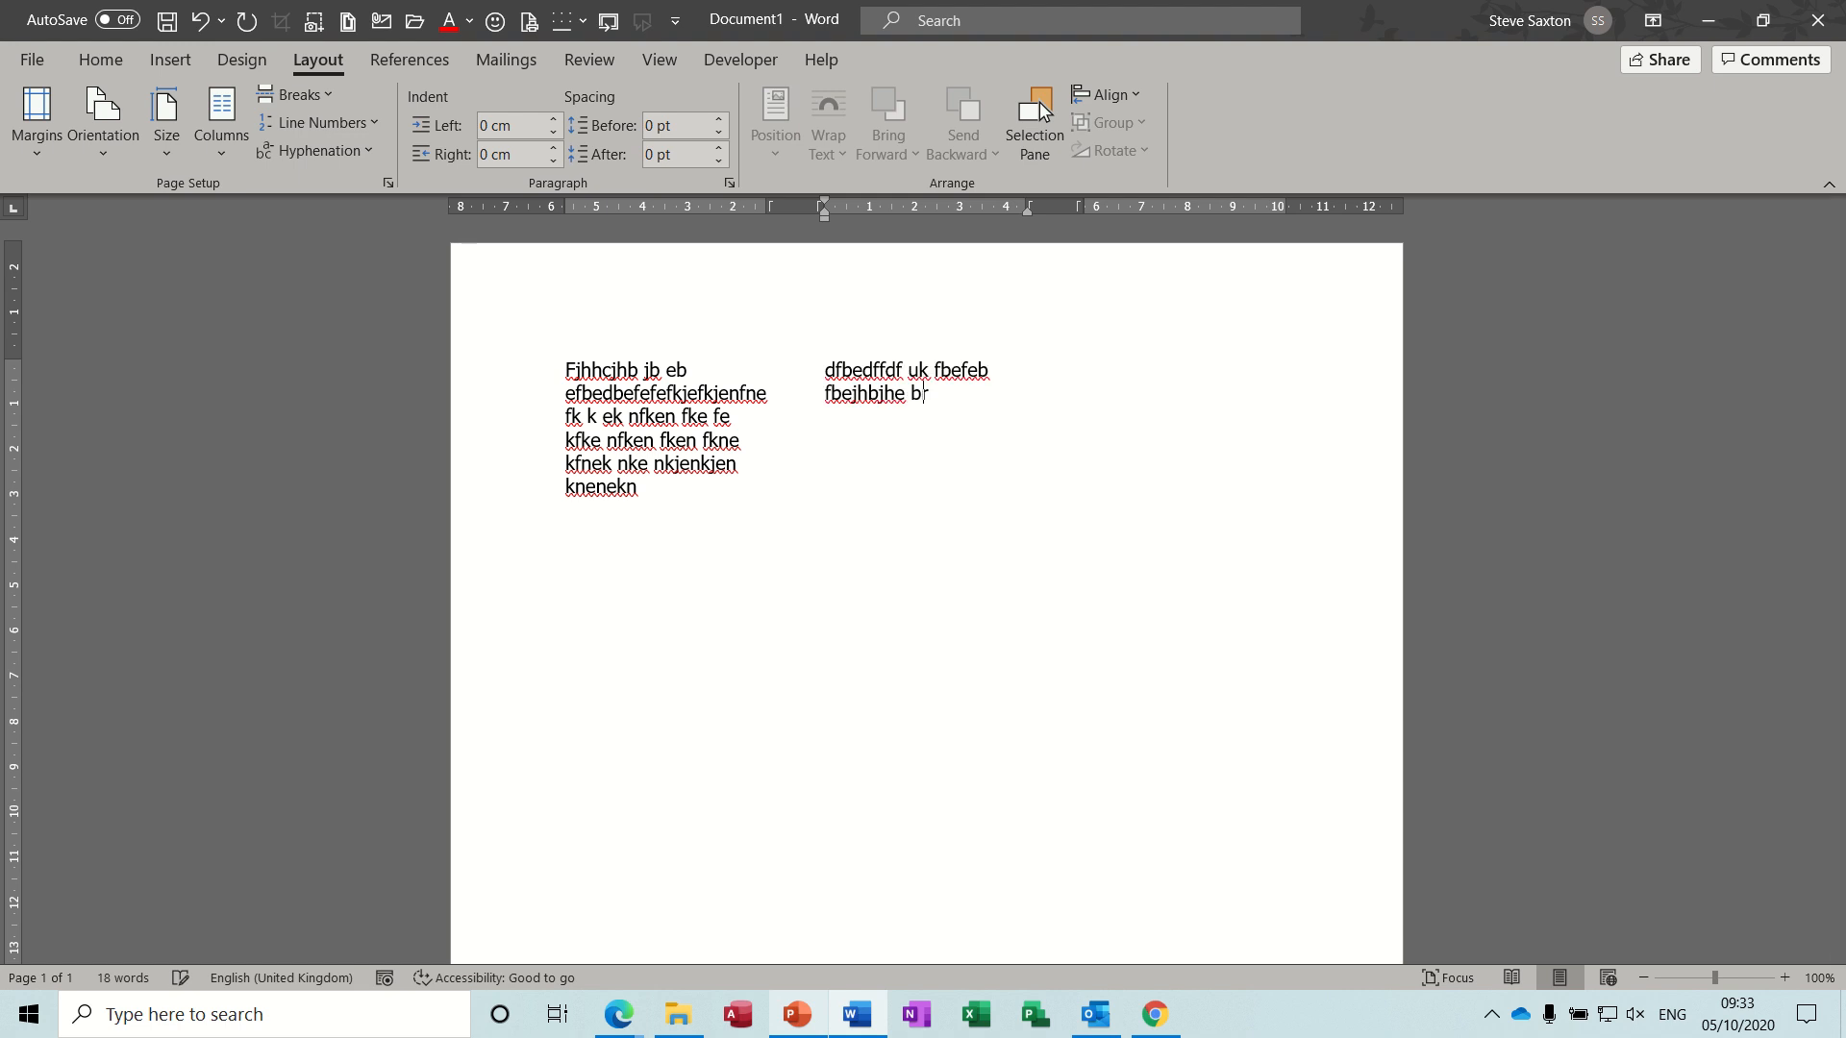
text(br jhbrjhbrhjbk rbkrbhbhkjr)
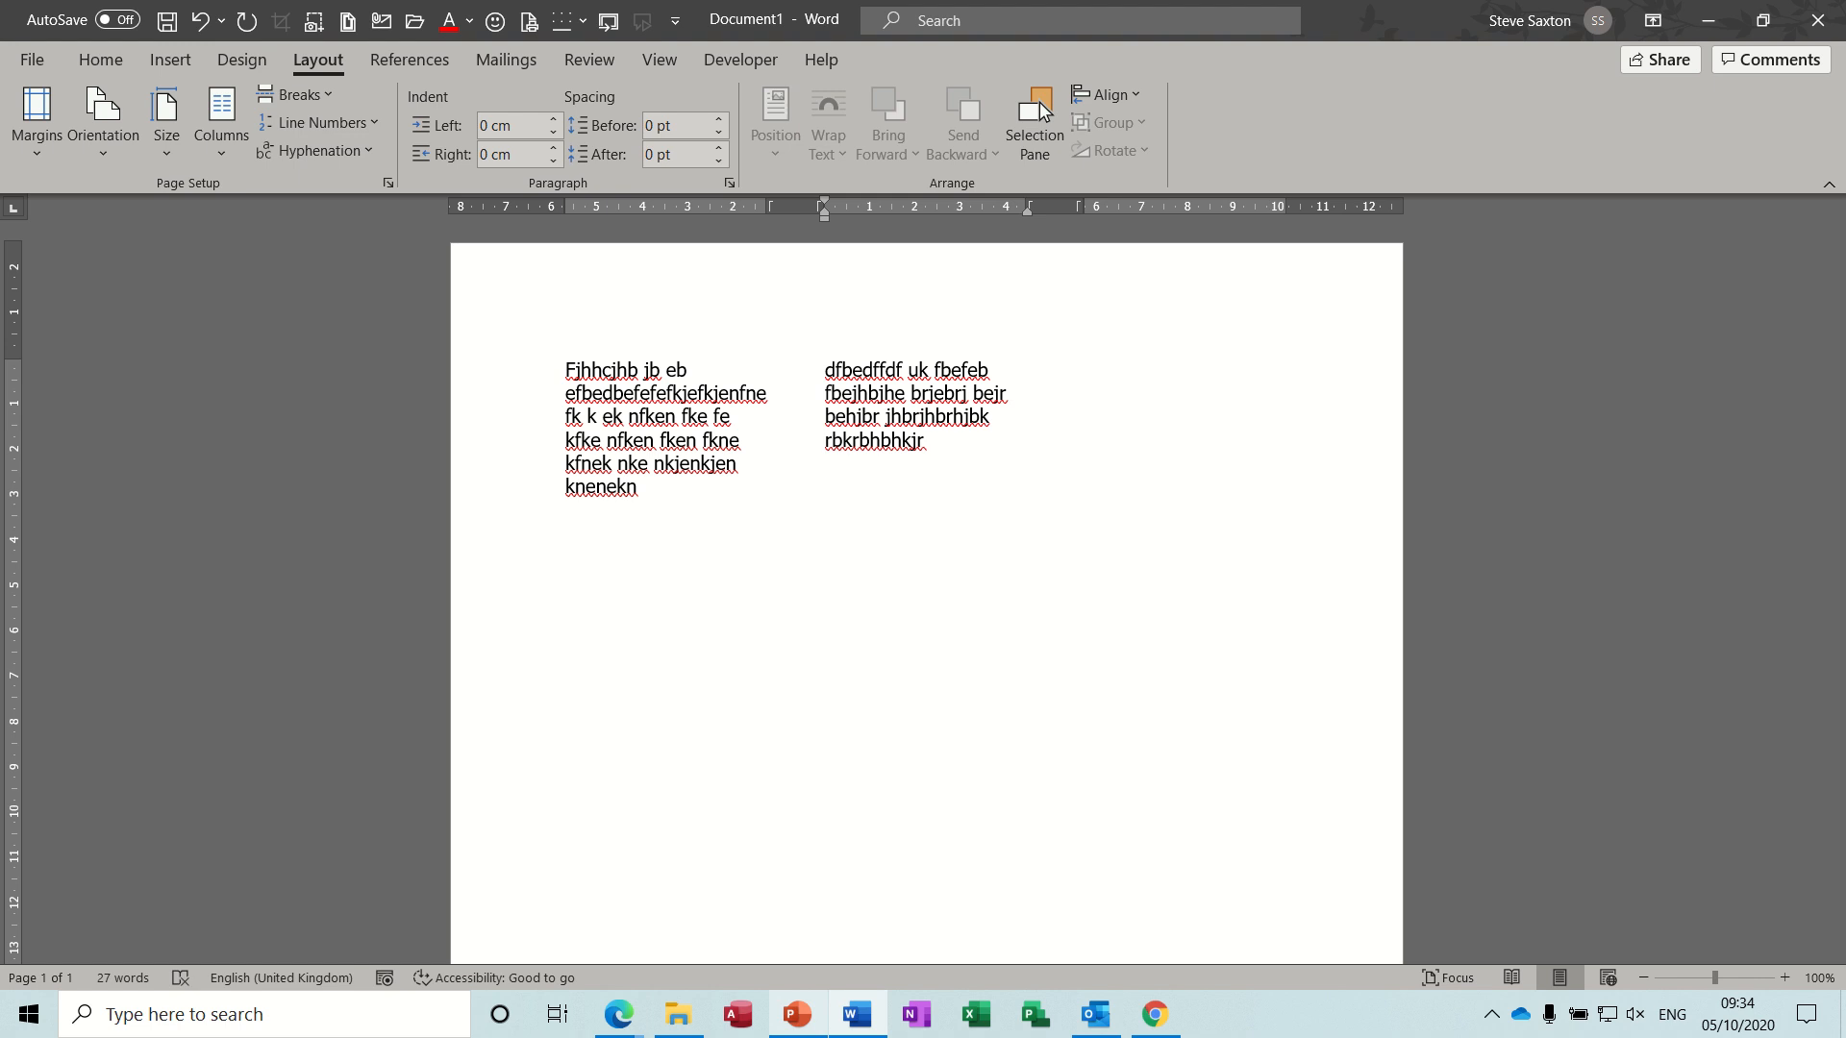
click(332, 96)
click(374, 251)
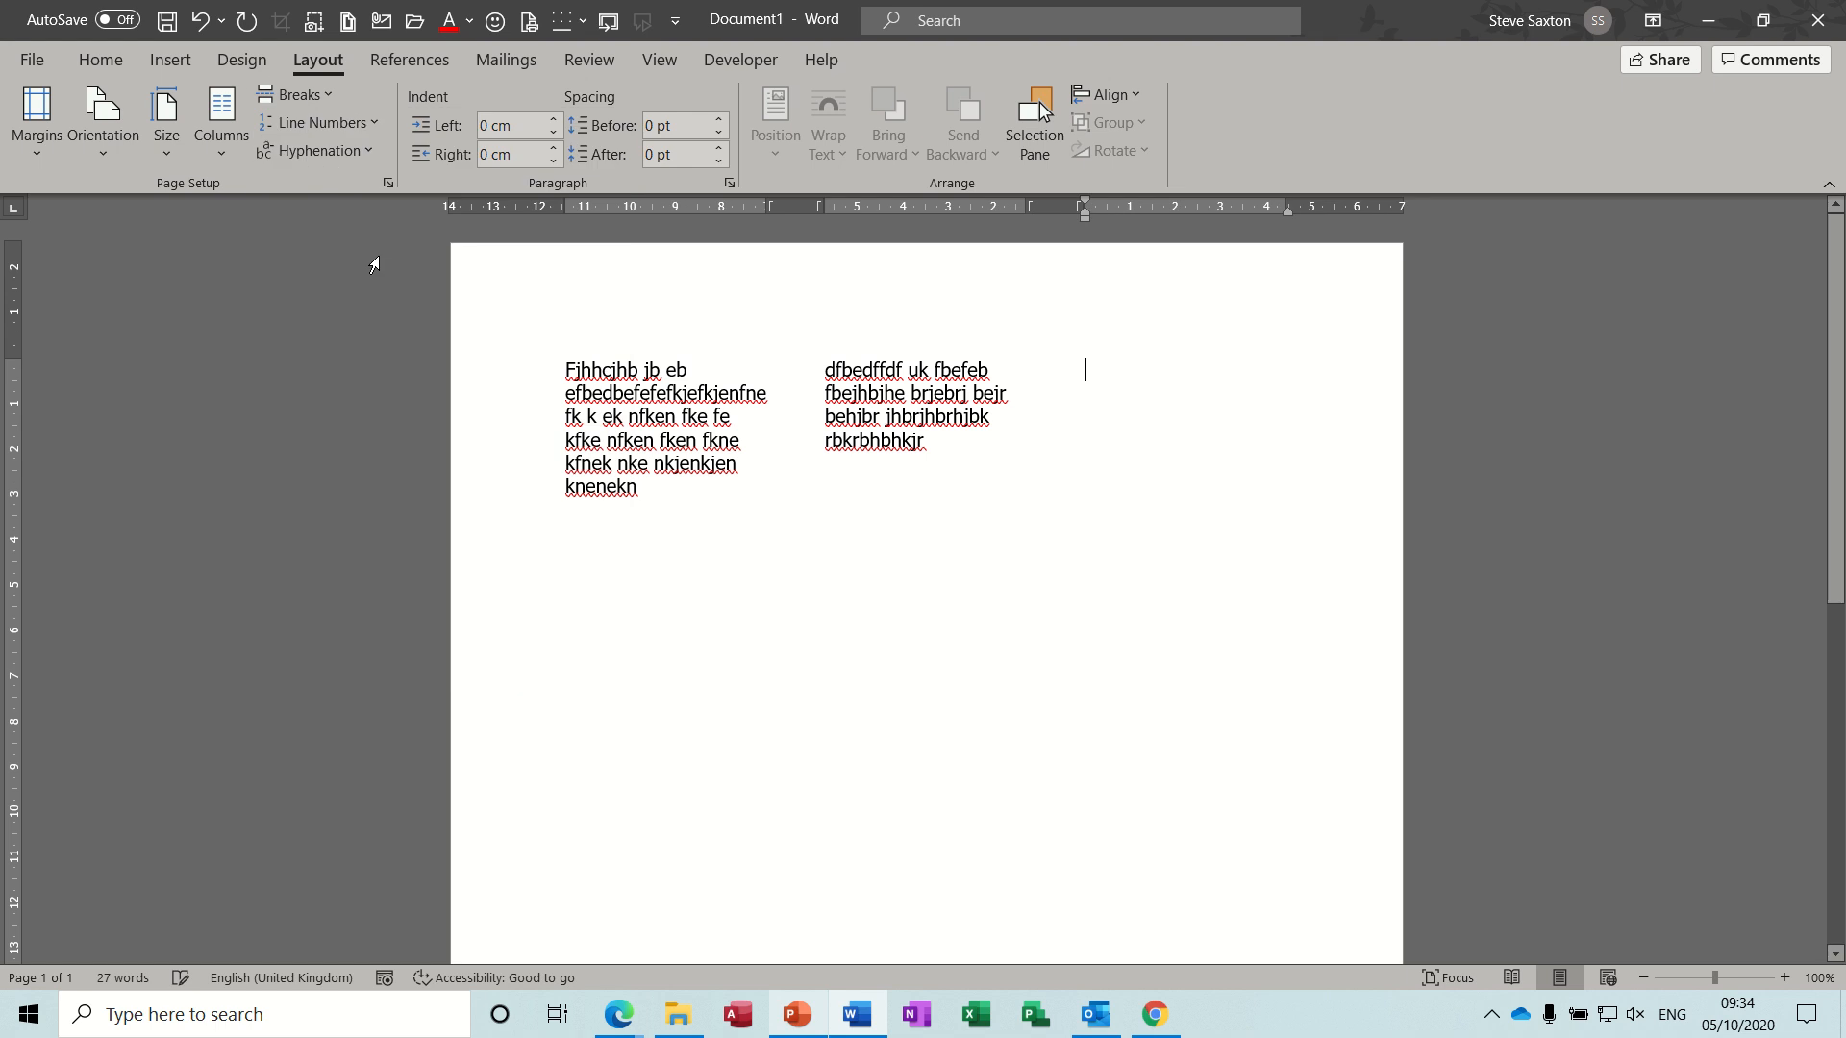
text(dfeiuehfehrfhu4h4 rre e b)
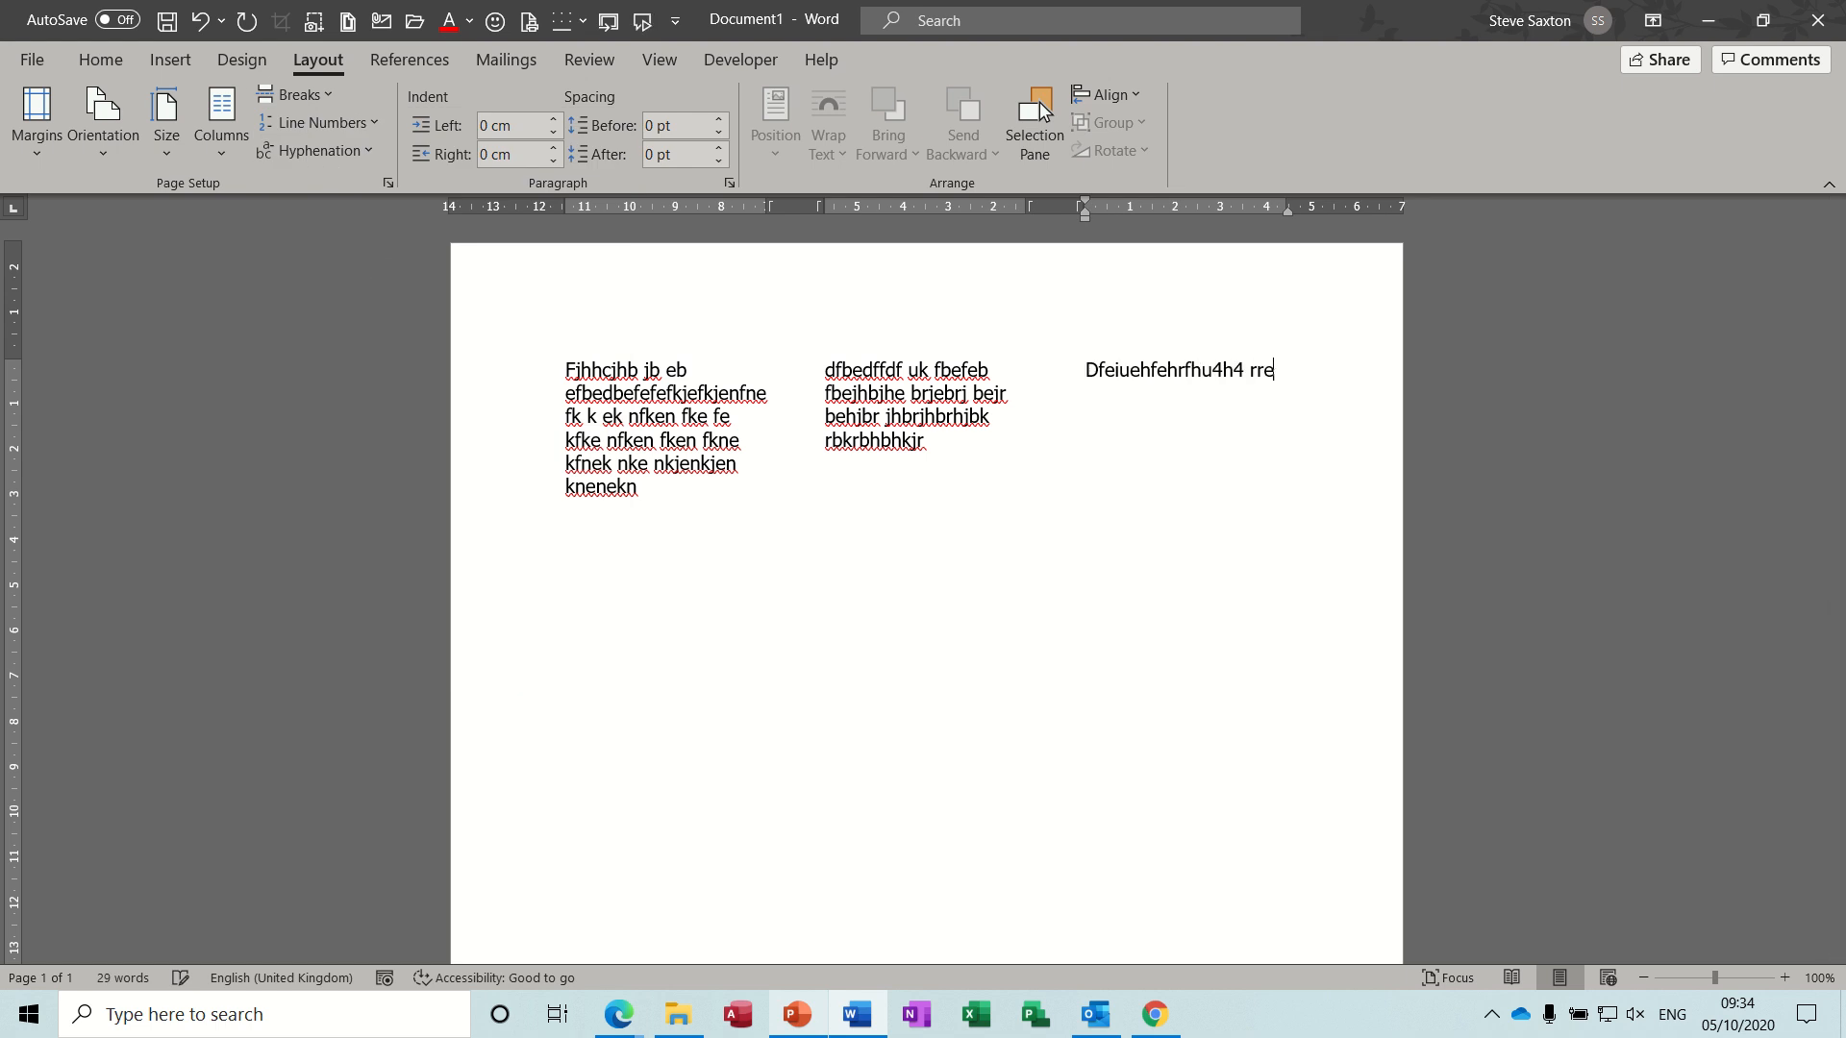
text(brbtkv bjhj bhjr bjhb)
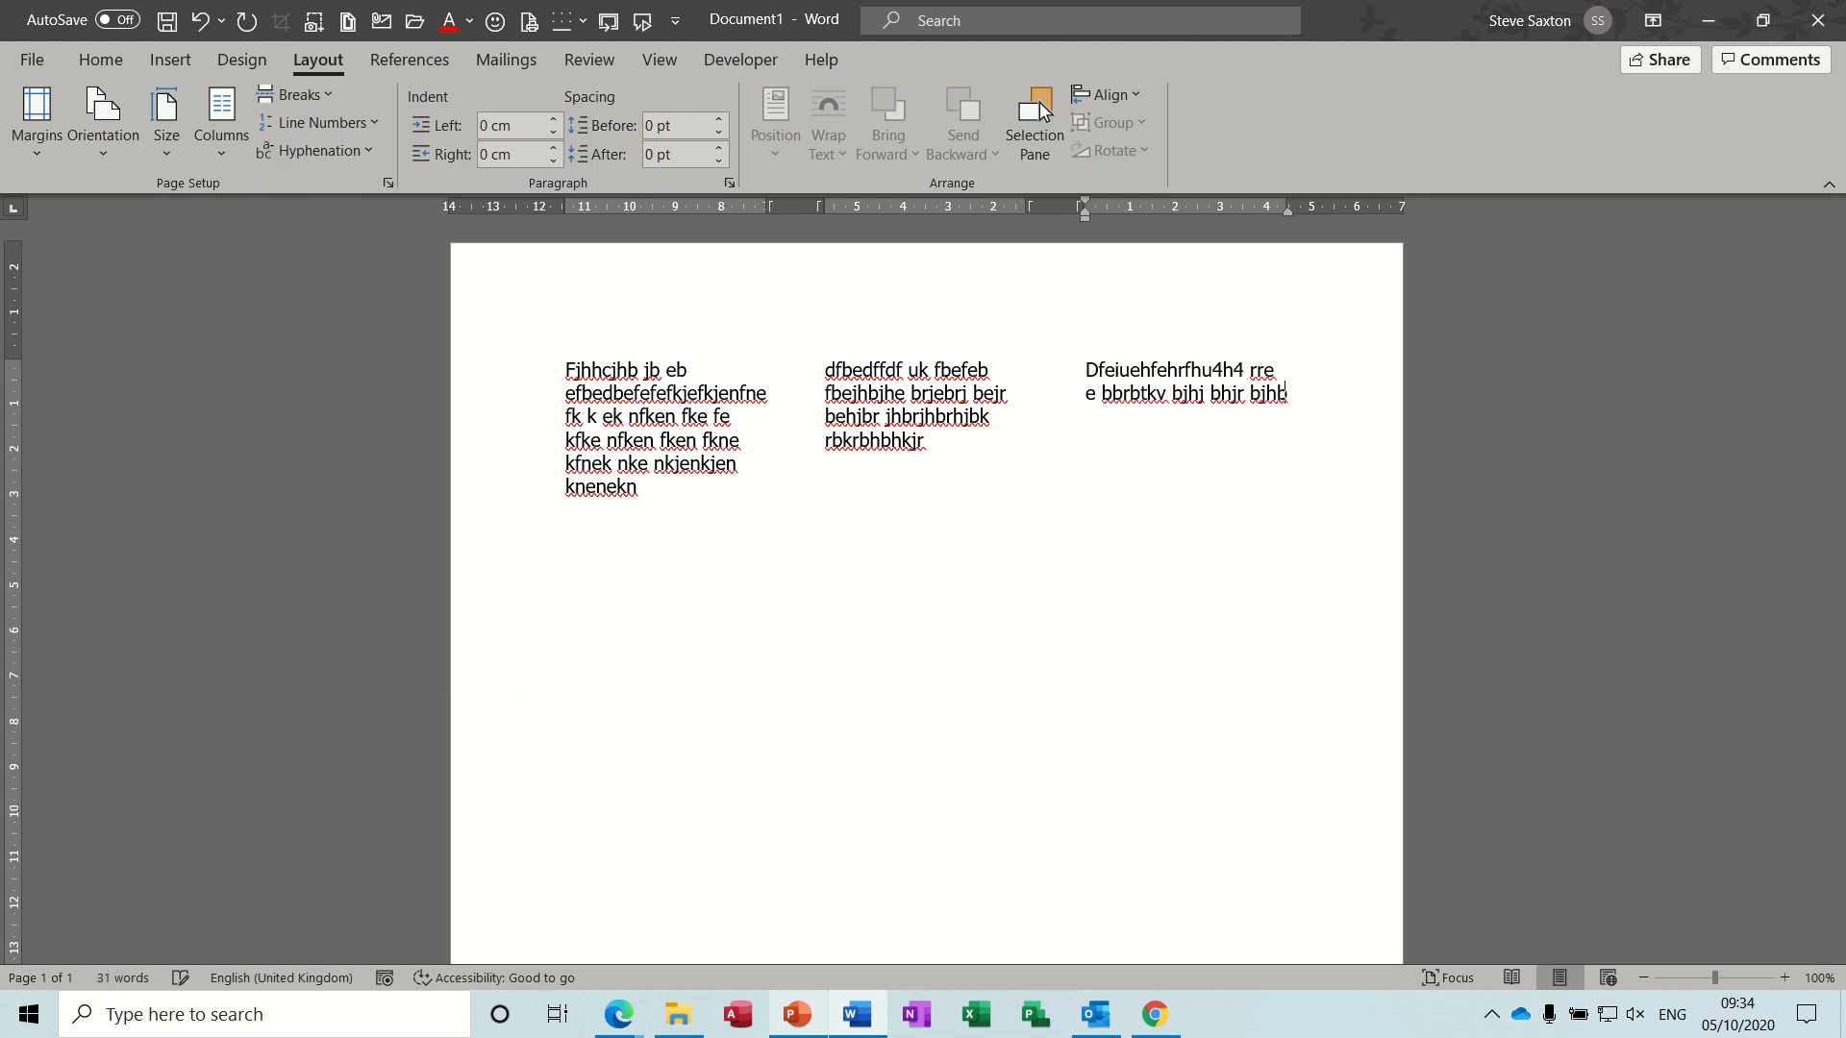
text( jbjhb hbr hbh jr bhkr brb jb rjbrjbr )
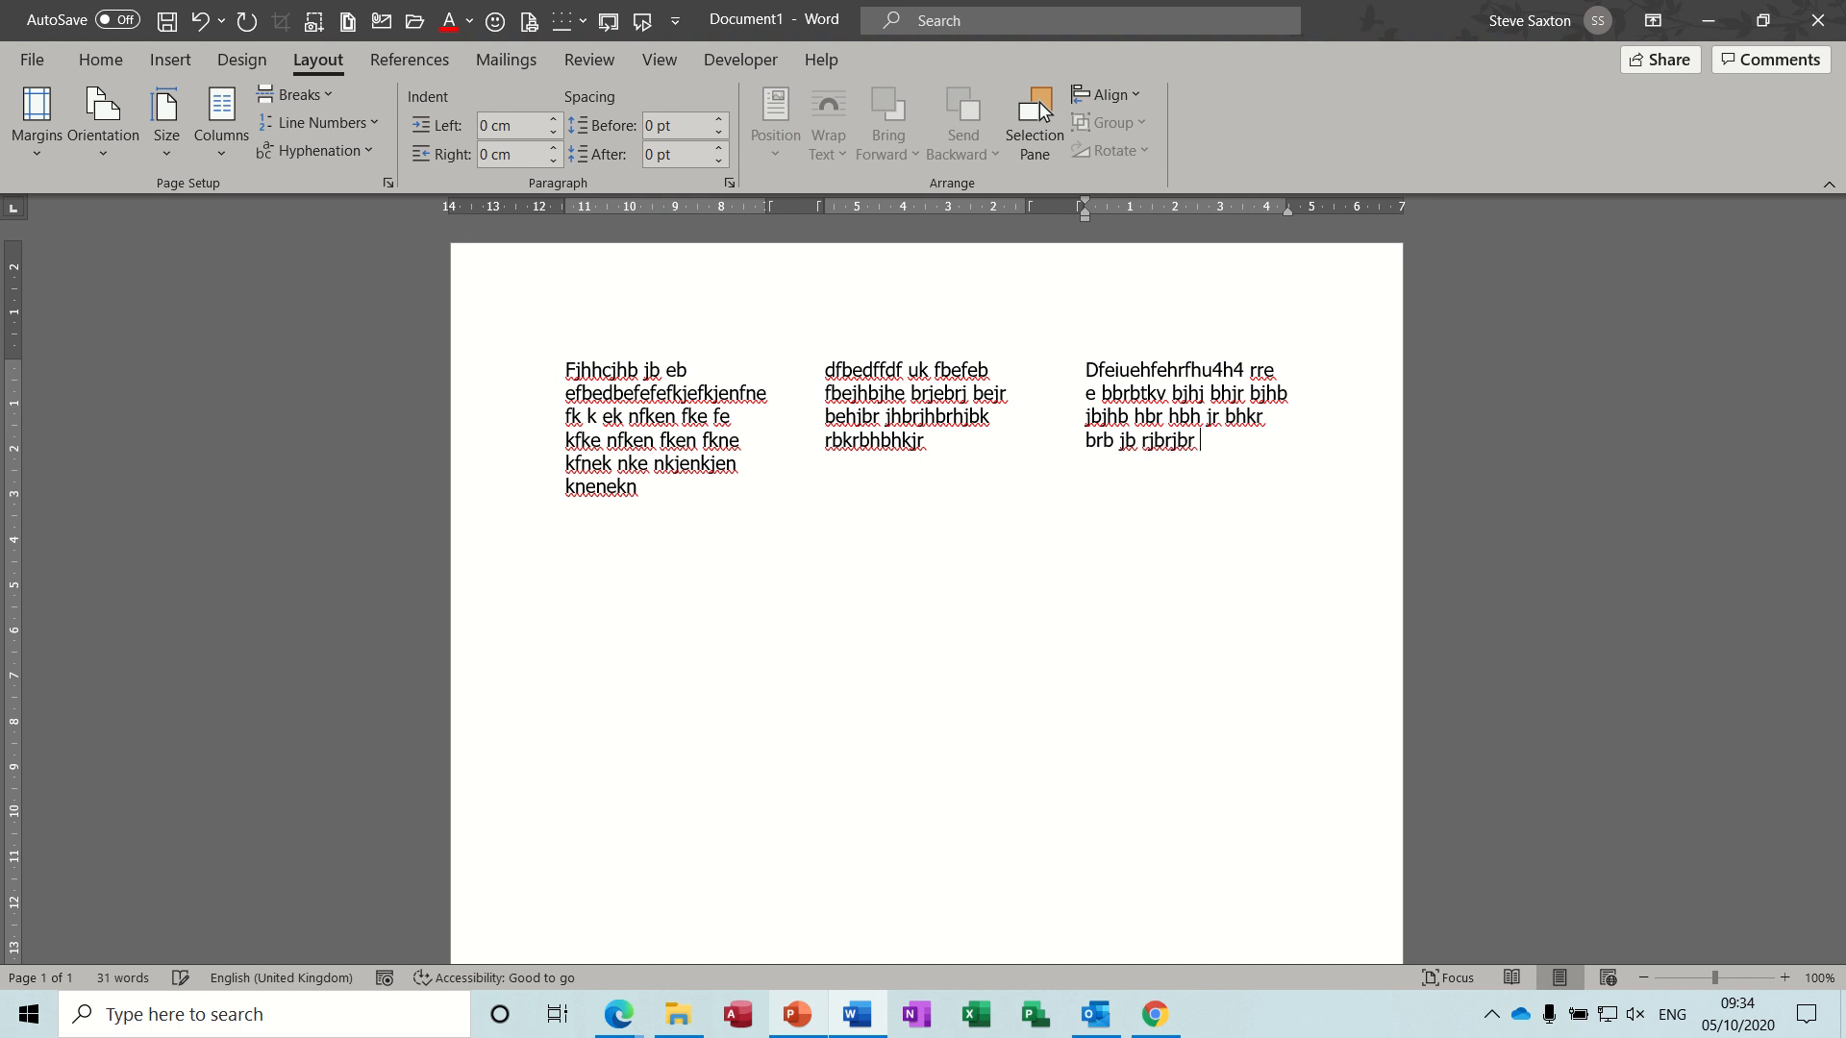
text(brb r r.)
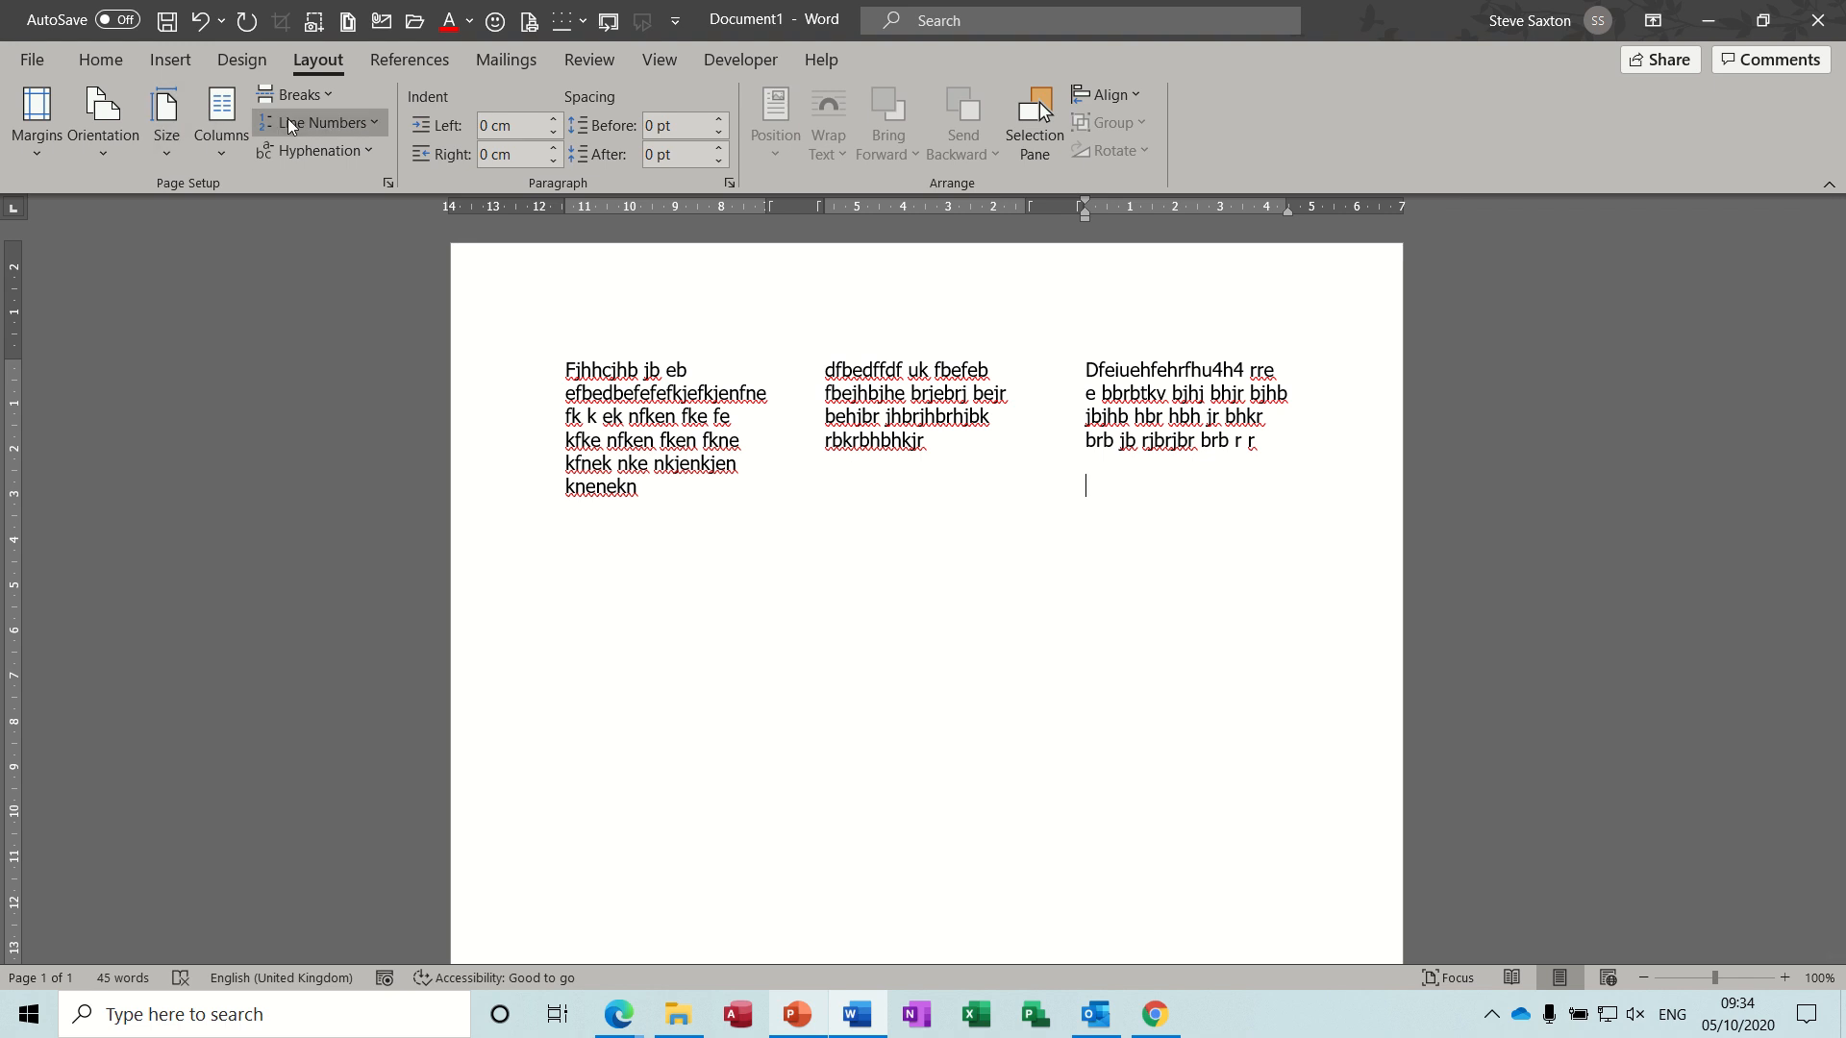
Add a continuous section break, set the new section to one column, and type a full-width filler line
click(327, 100)
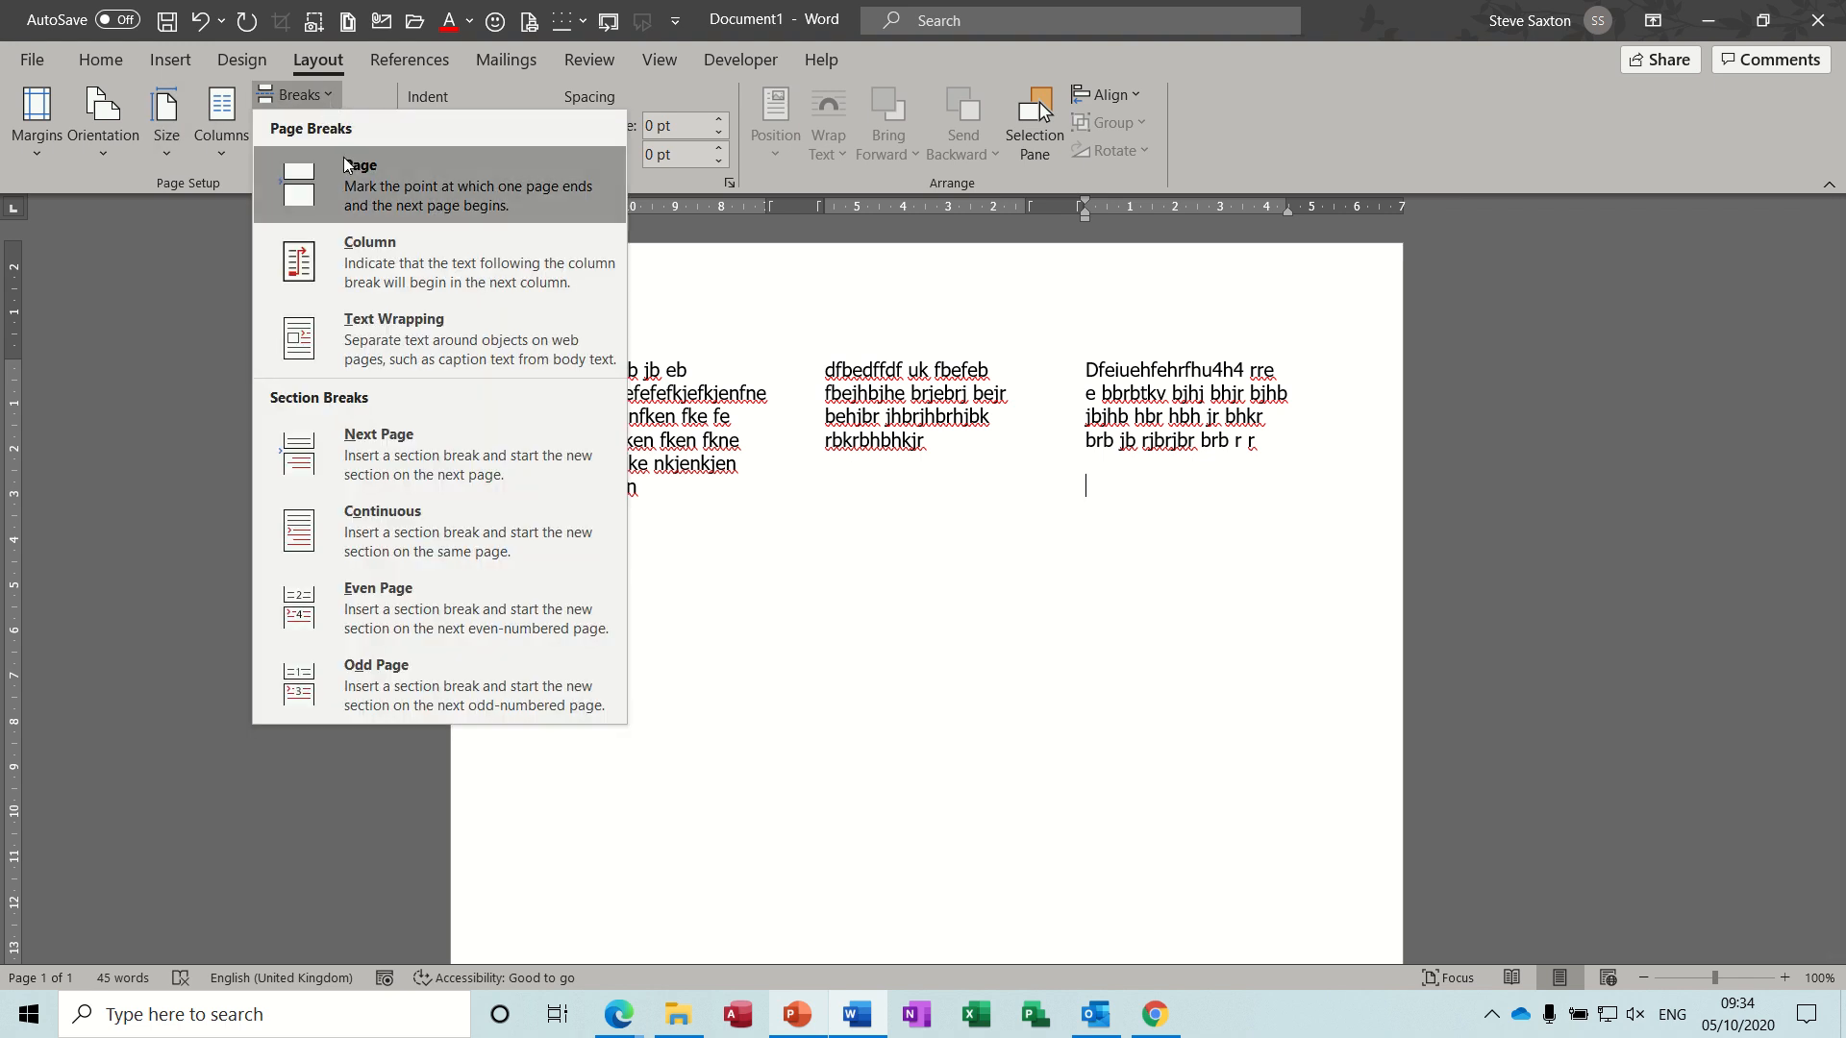
click(357, 529)
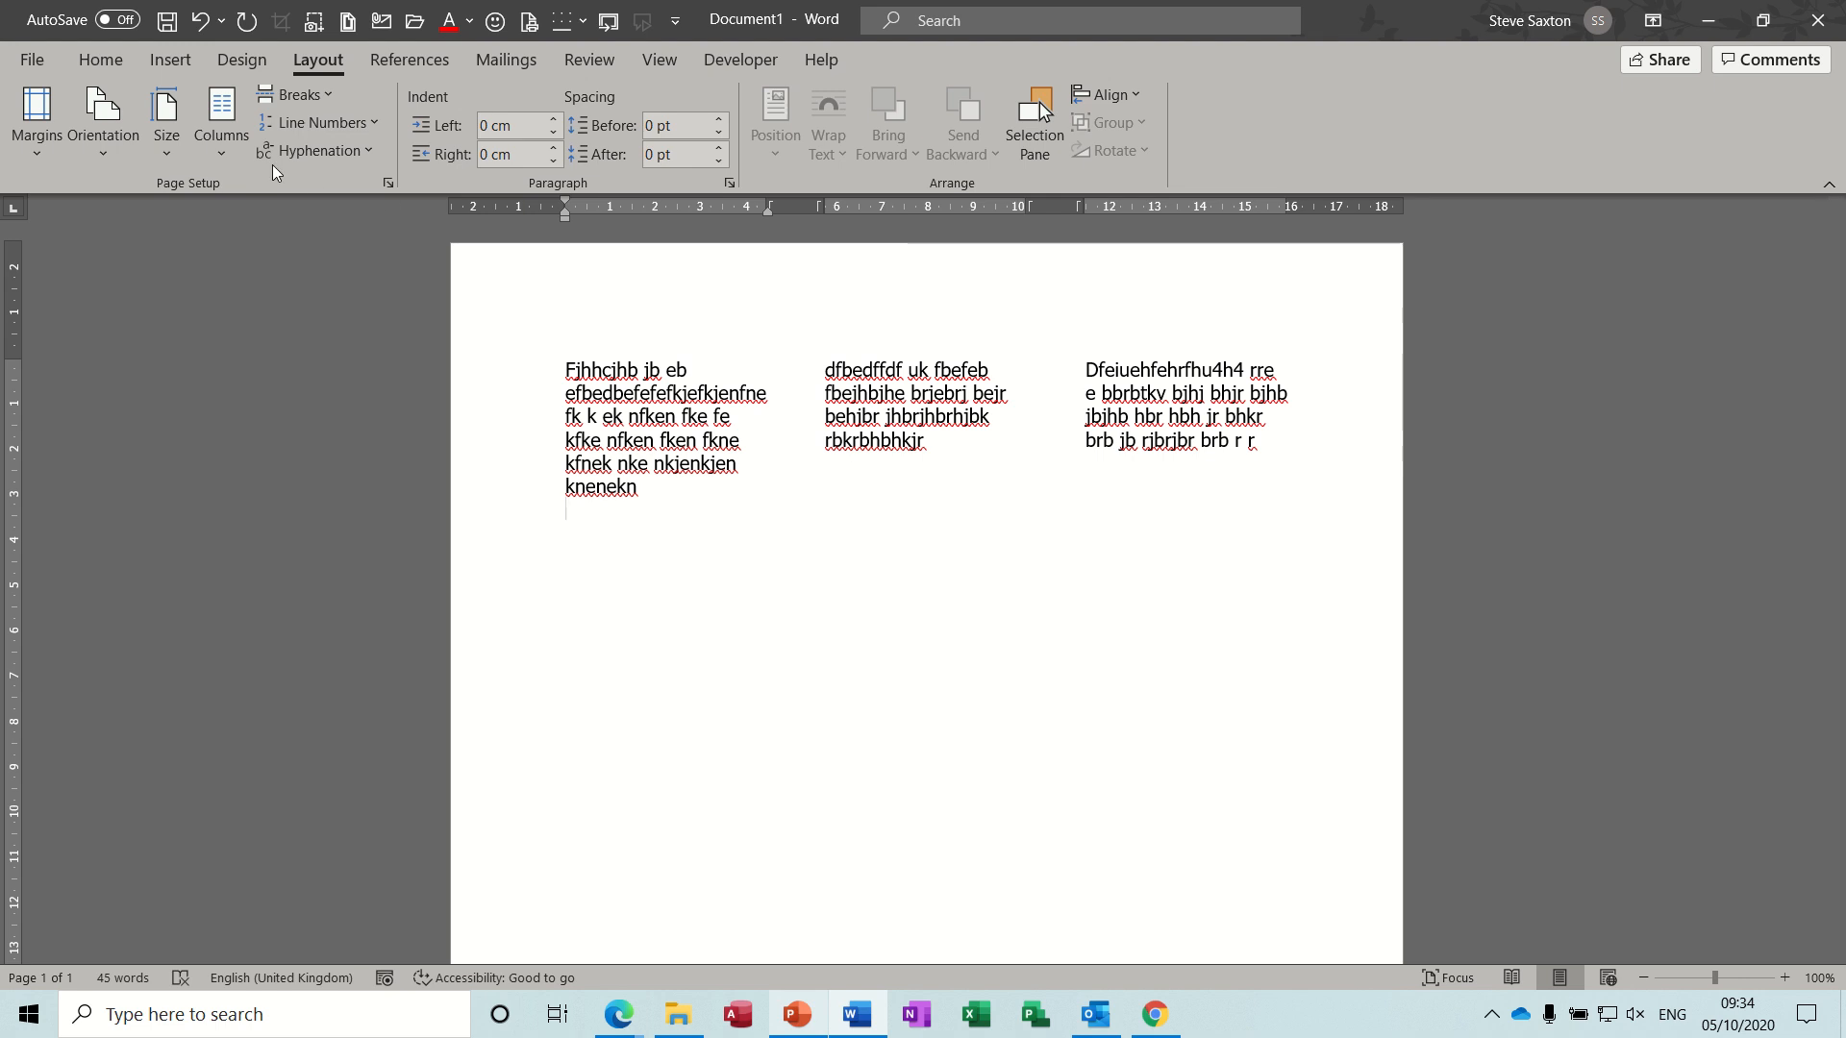
click(229, 157)
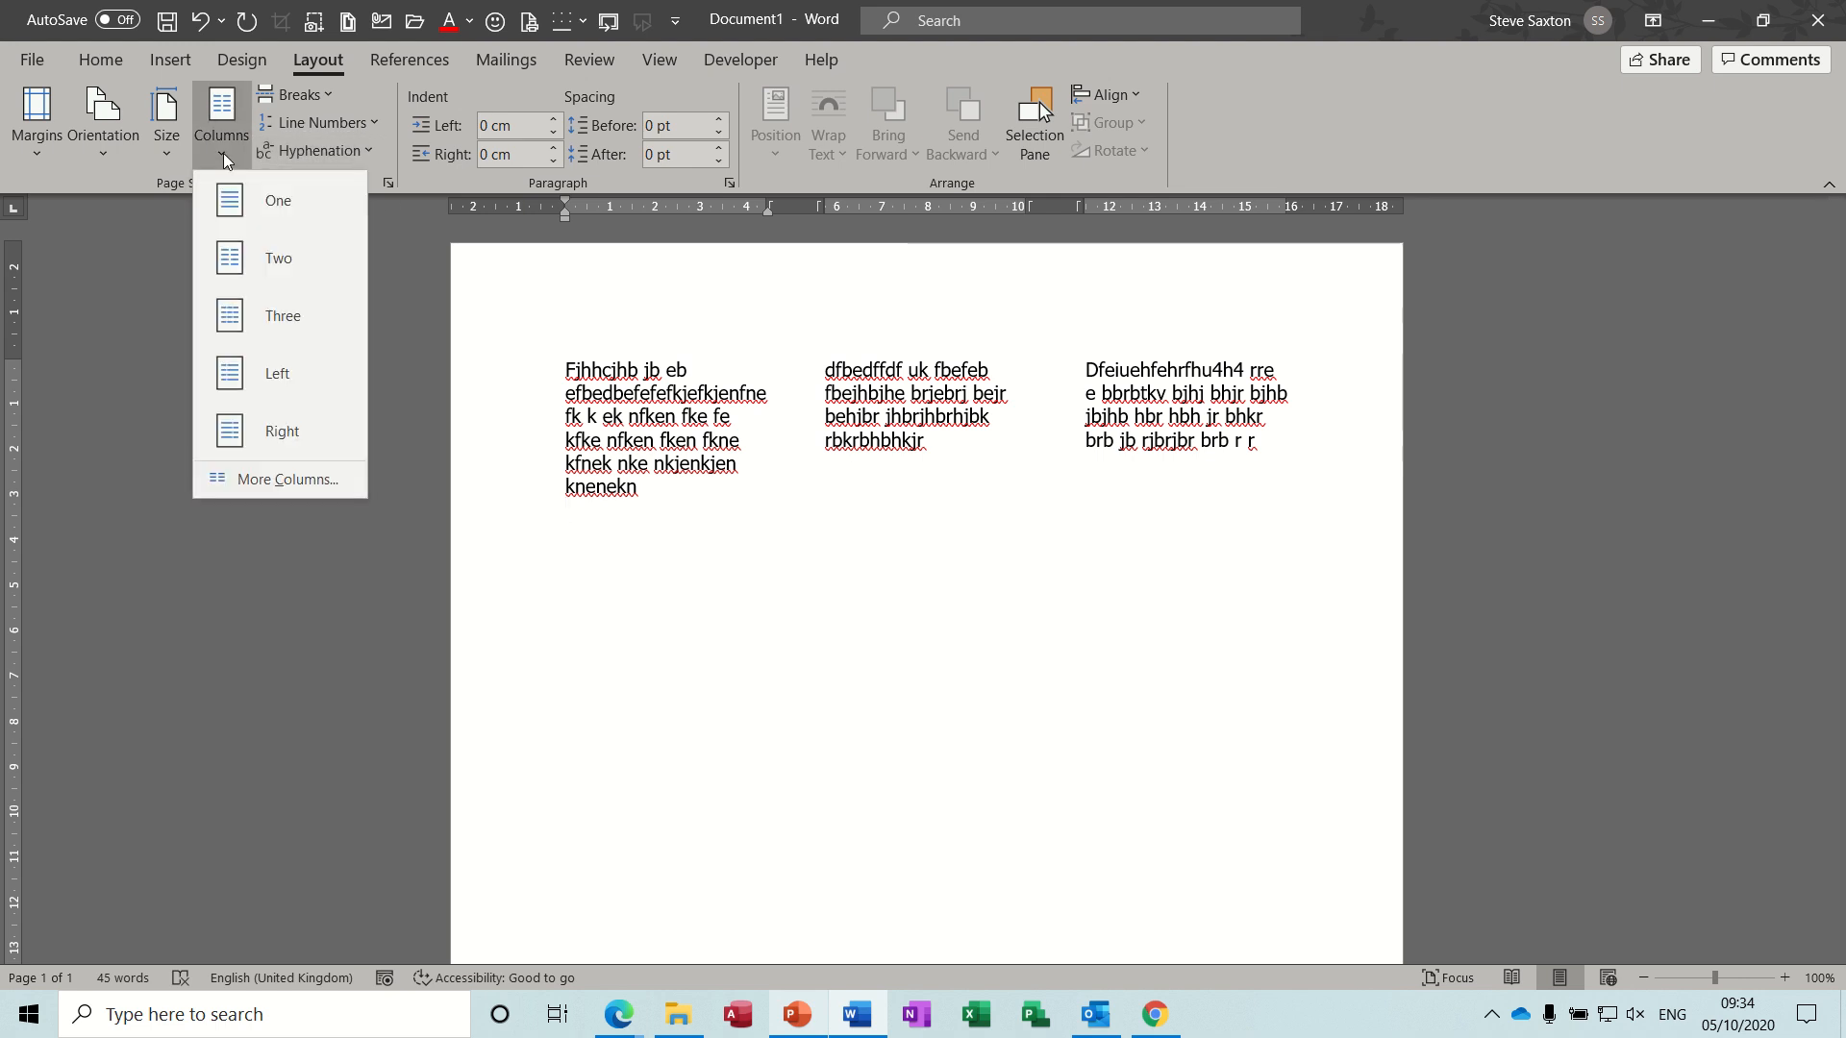
click(252, 210)
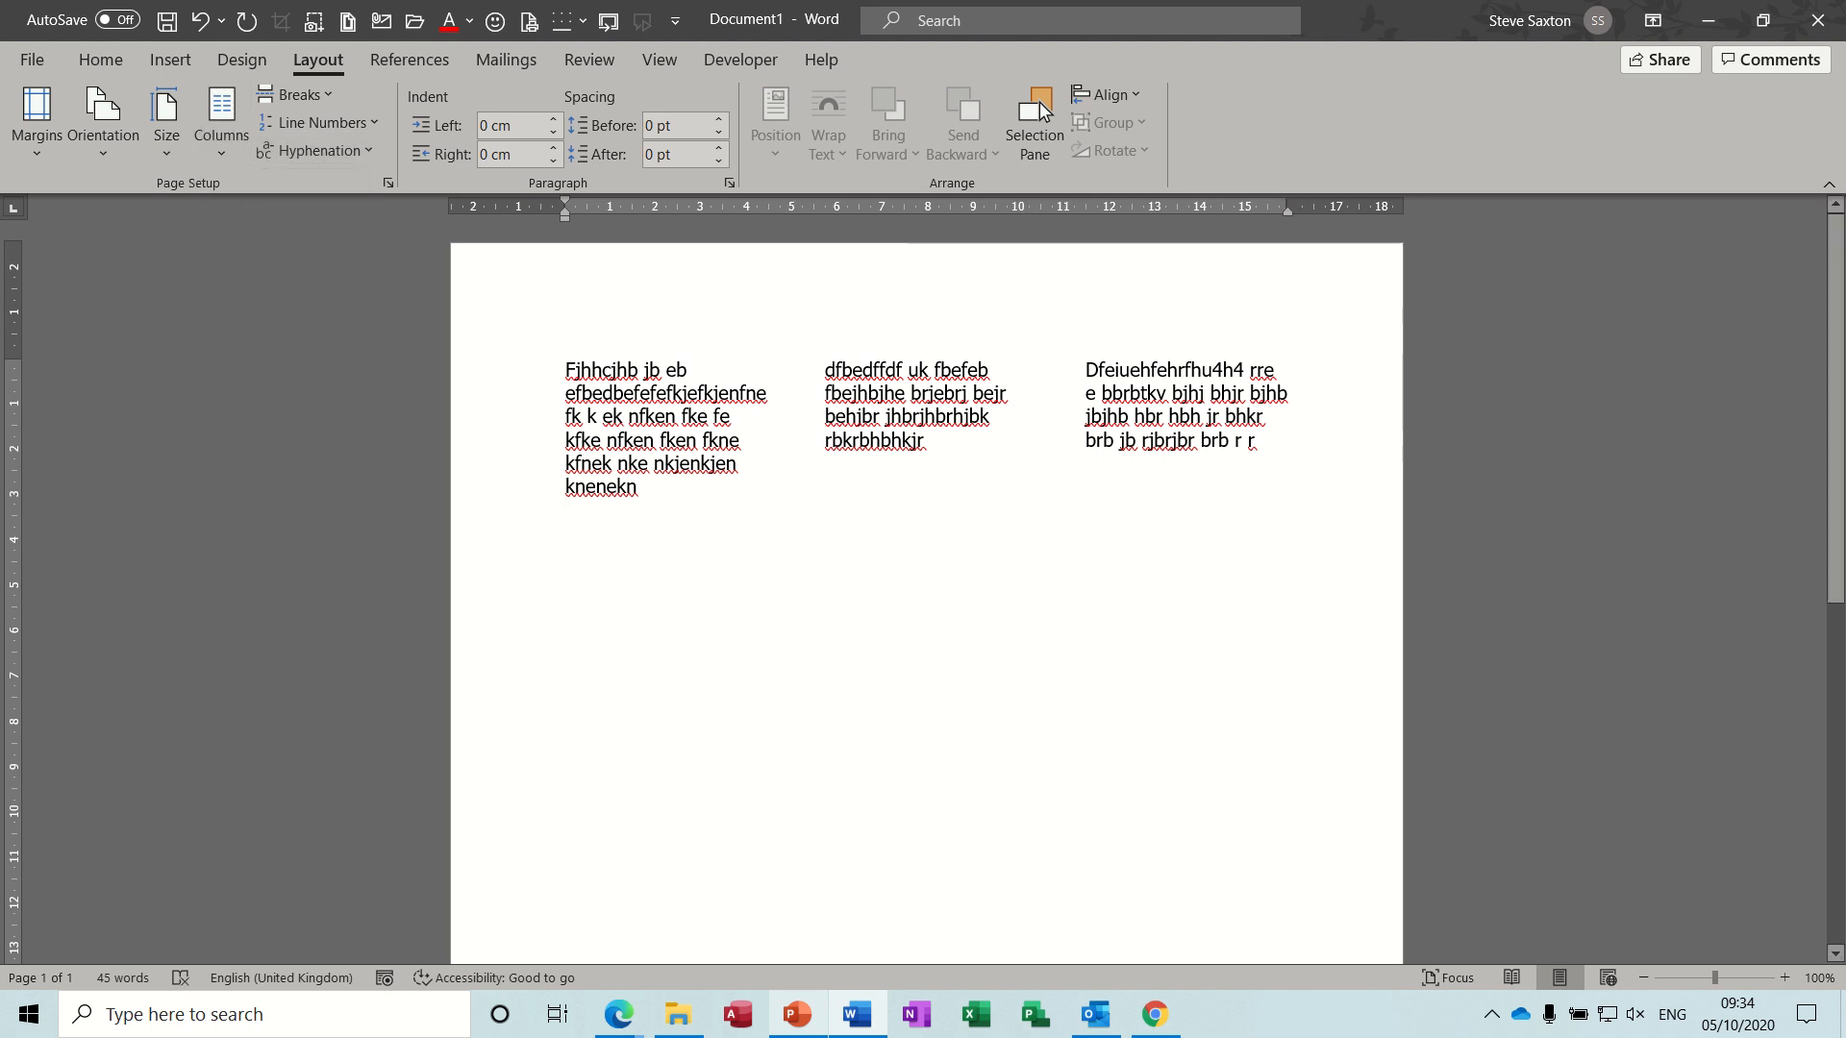
text(dfdfjbdfbdfbdfdkvdkvdbvdb)
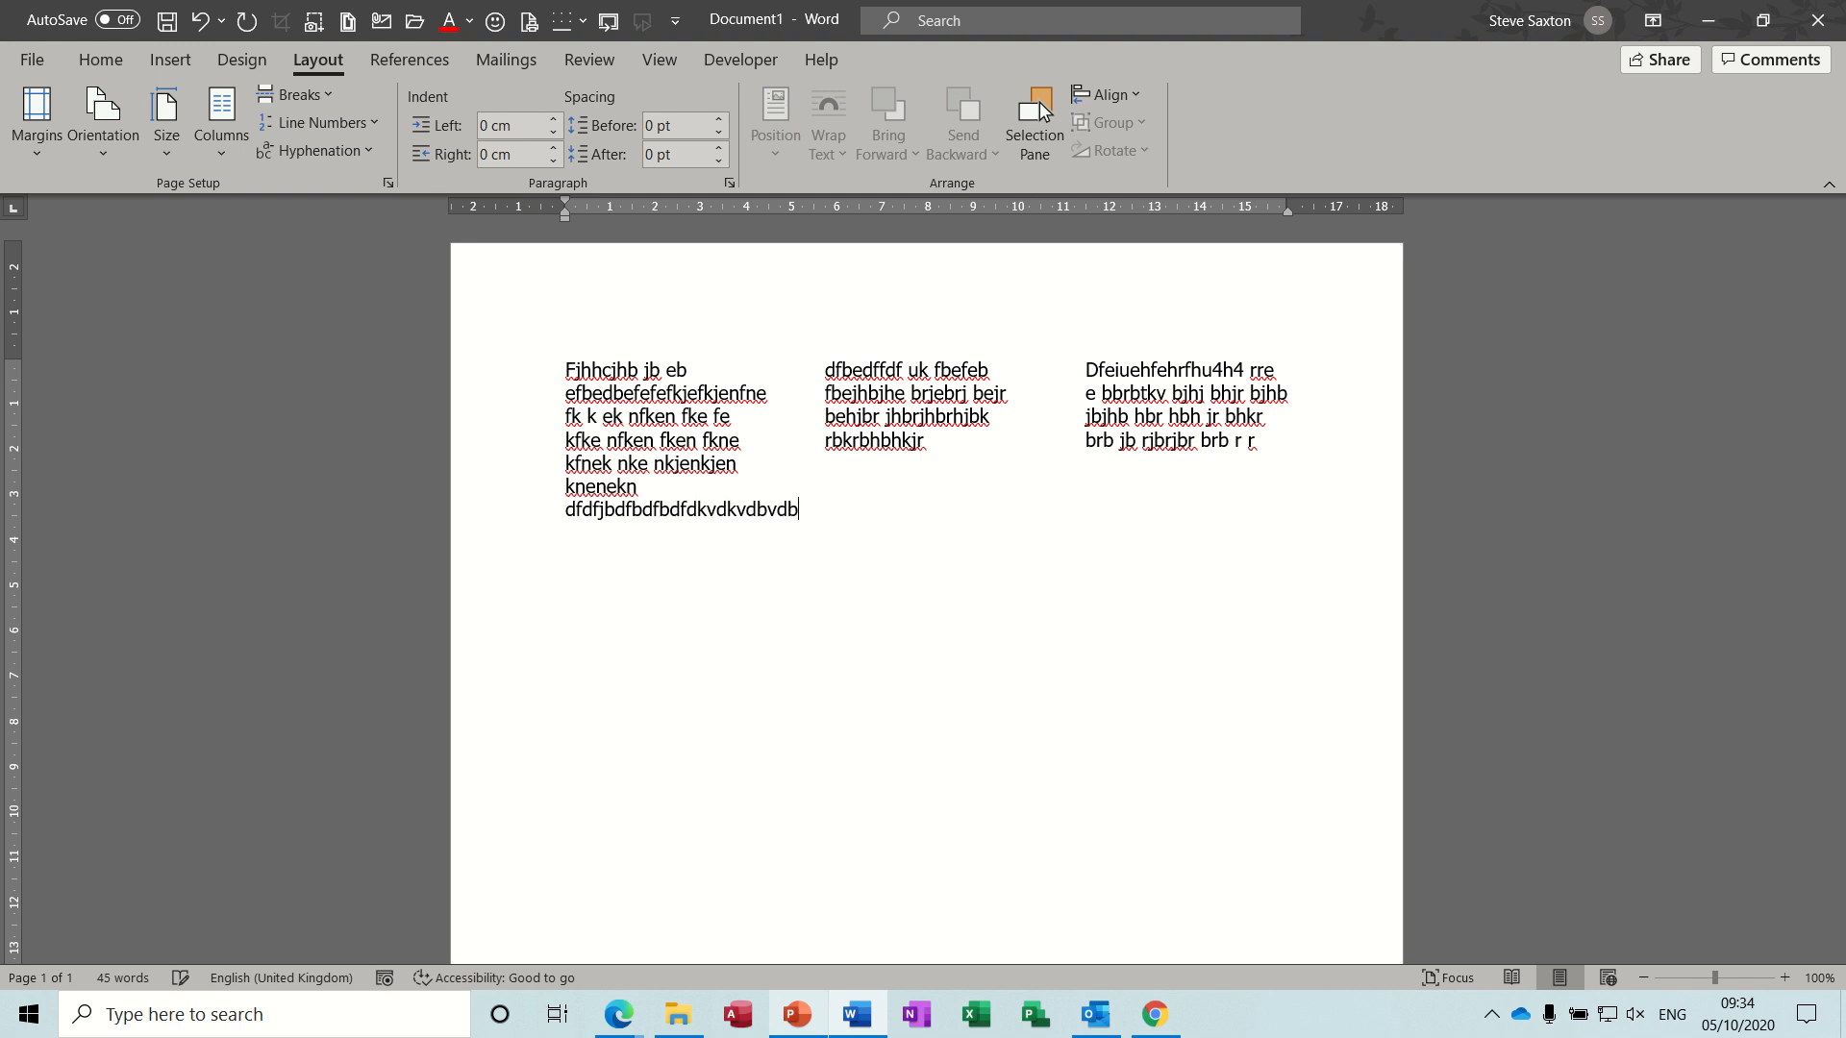
text(vbdvbkdbvkj kbkbfbkfkj bgkbfkgbrkjbkrfjbkjrf bgkjbkj fbk)
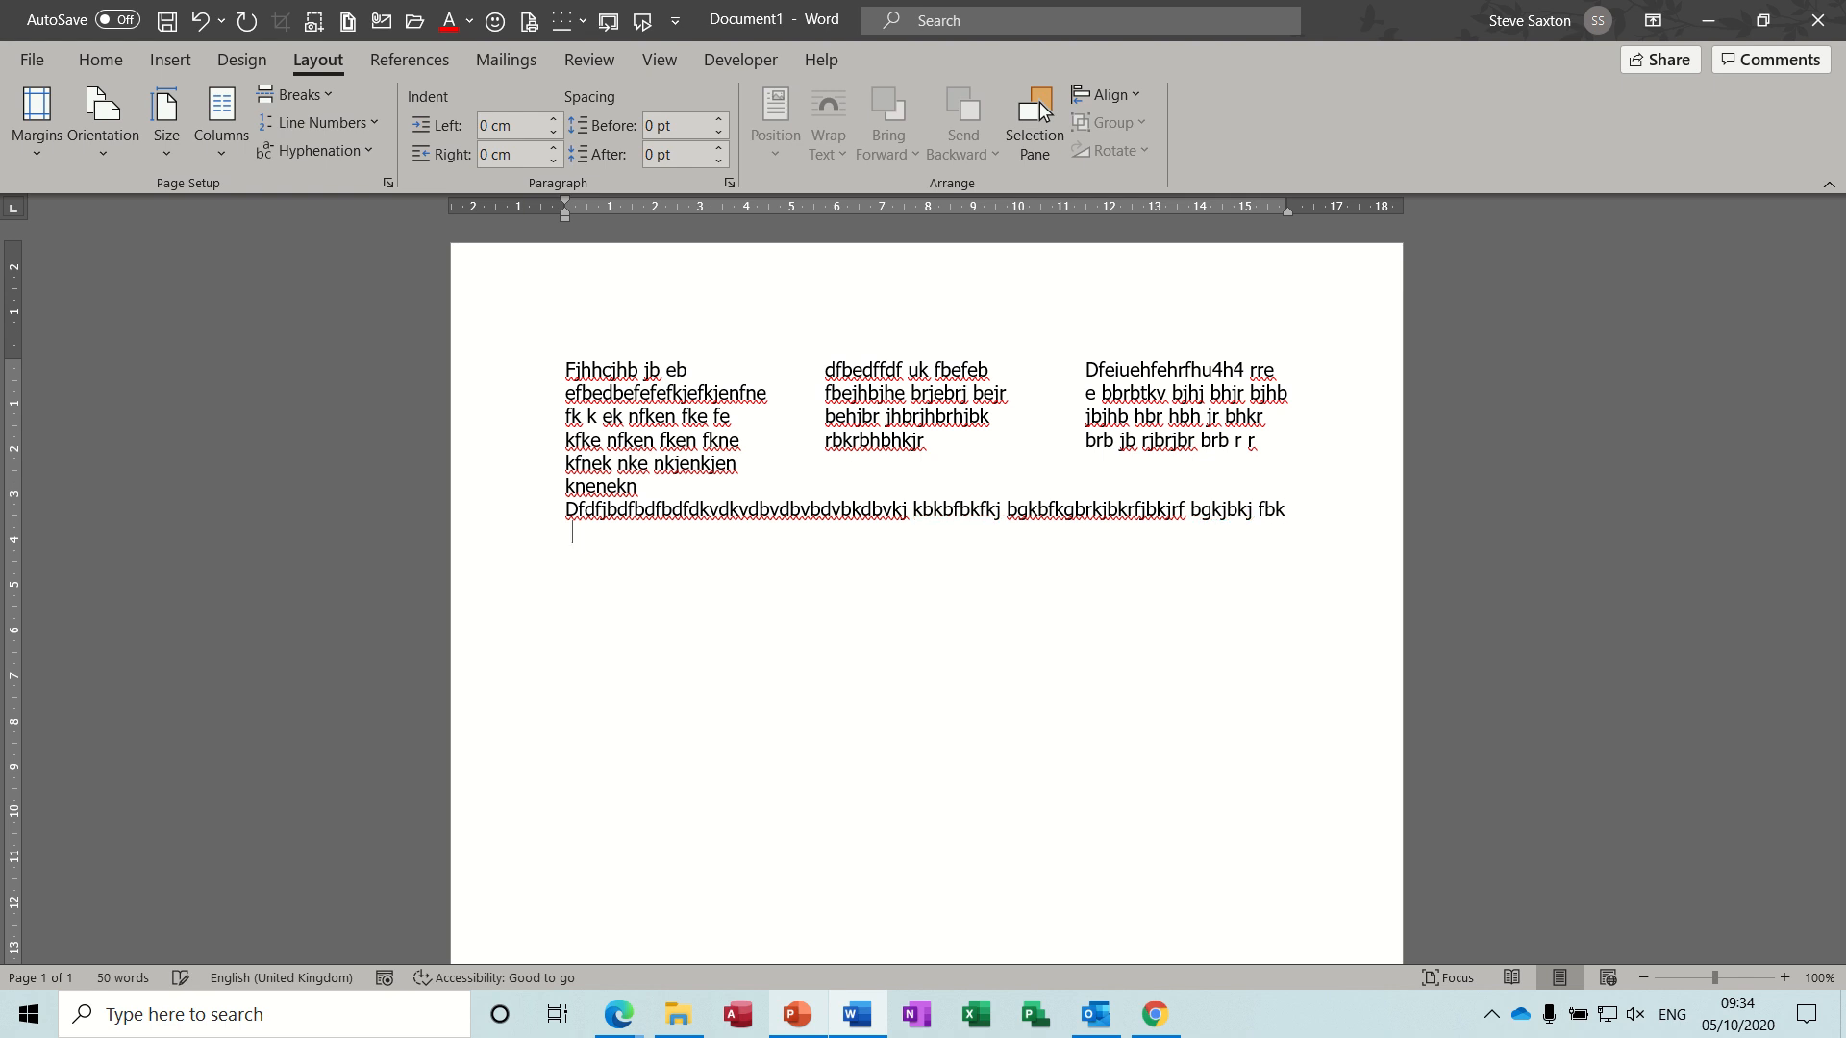
key(Return)
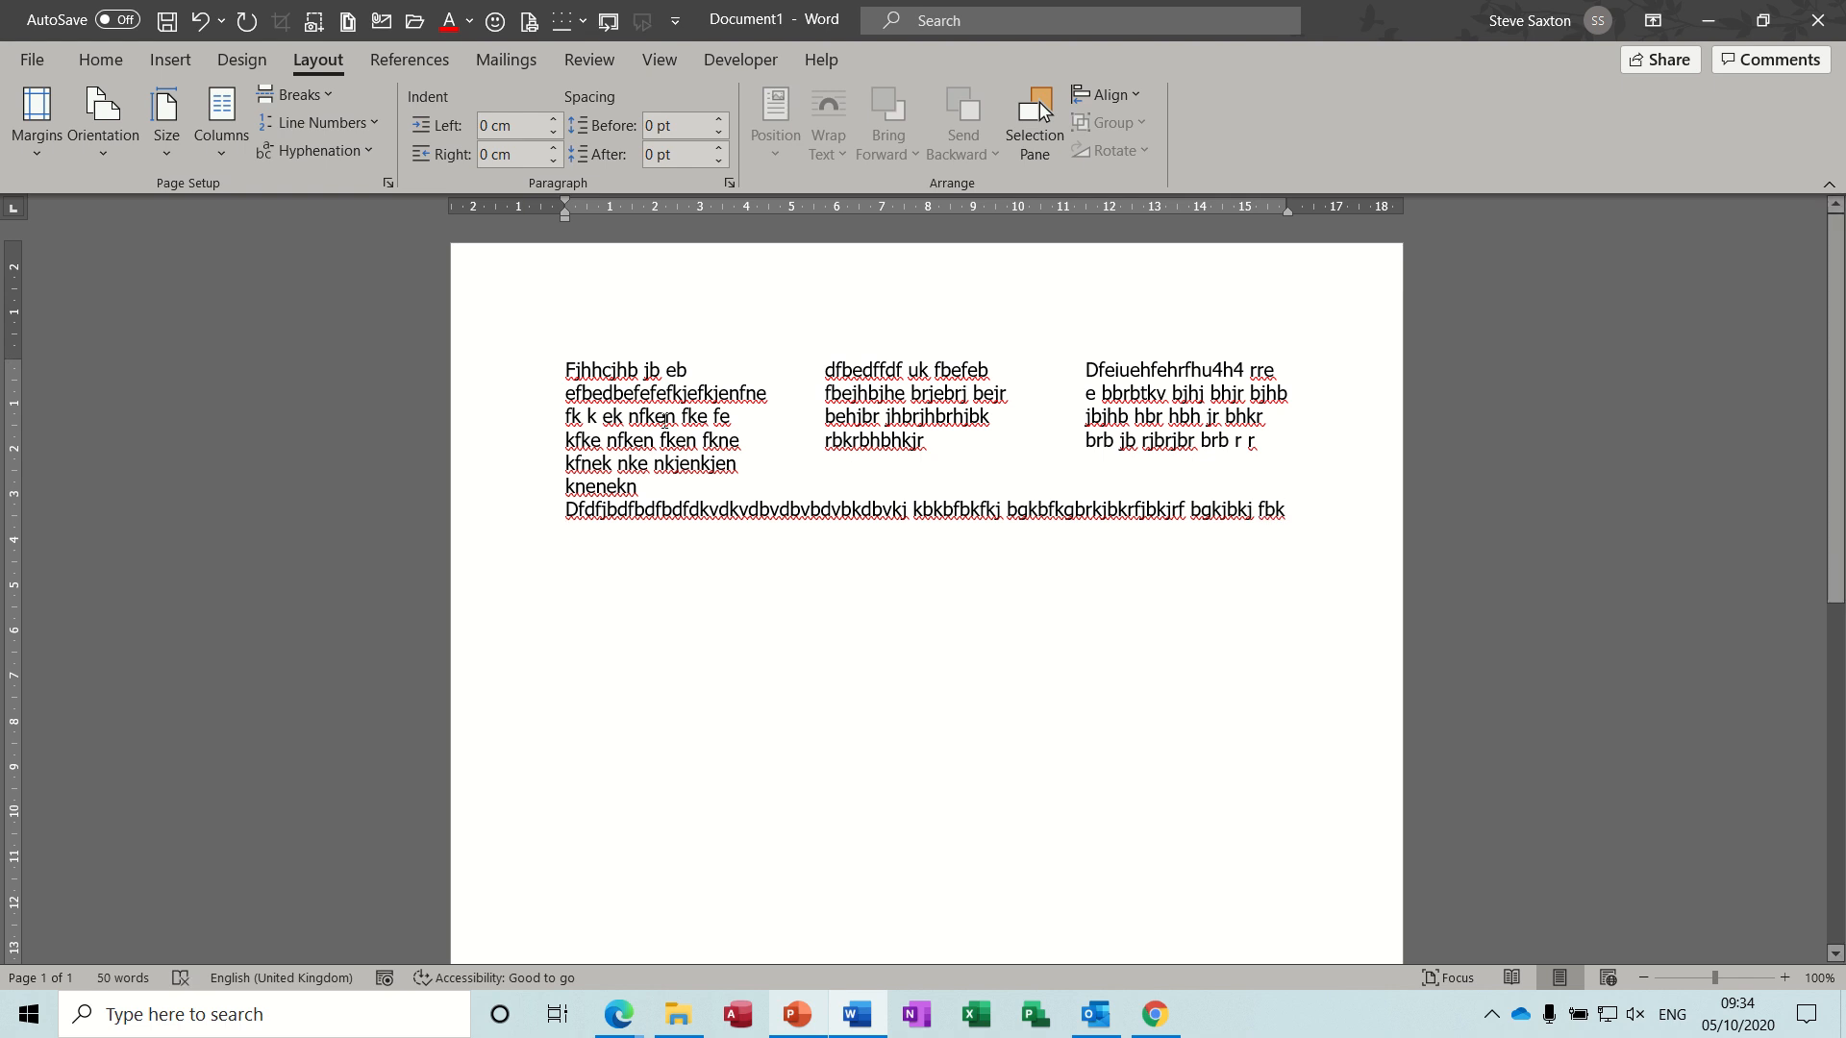
Append more filler text to the ends of the second and third columns
click(776, 443)
click(951, 444)
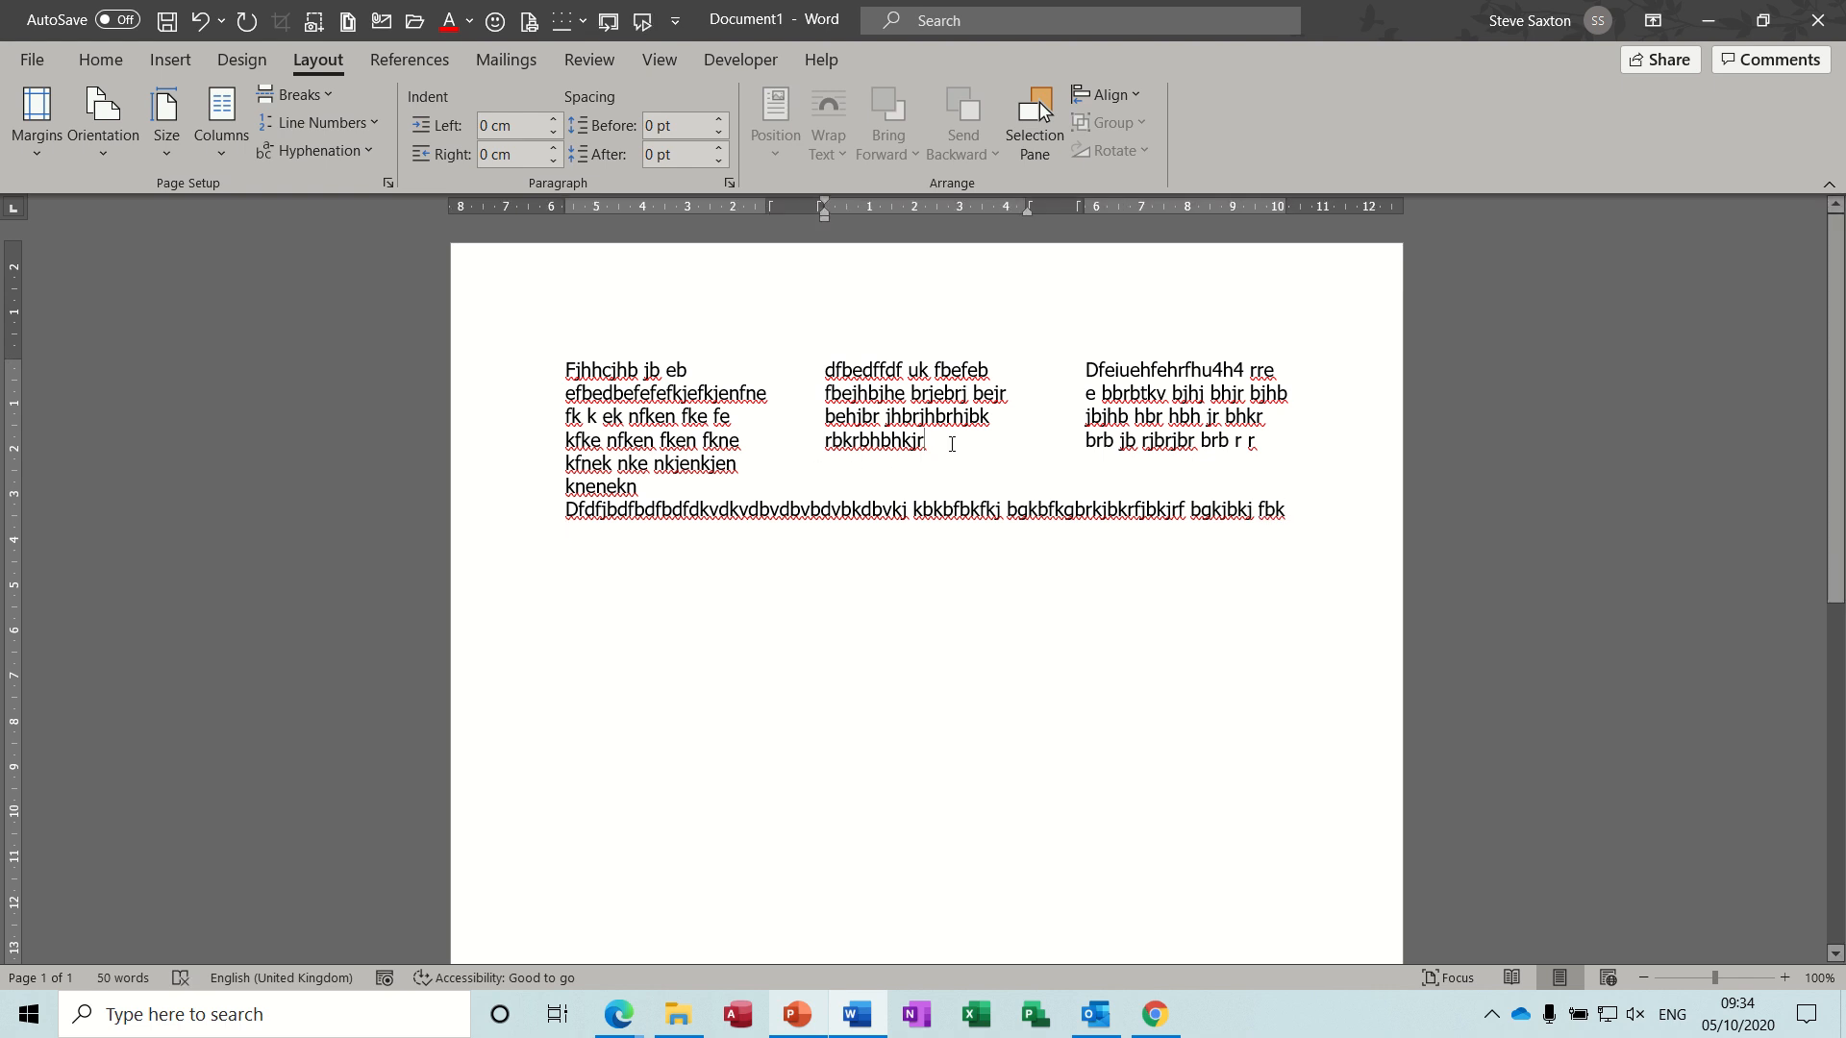
text(dfjbdfbdfbdfjdbfbdfbdf)
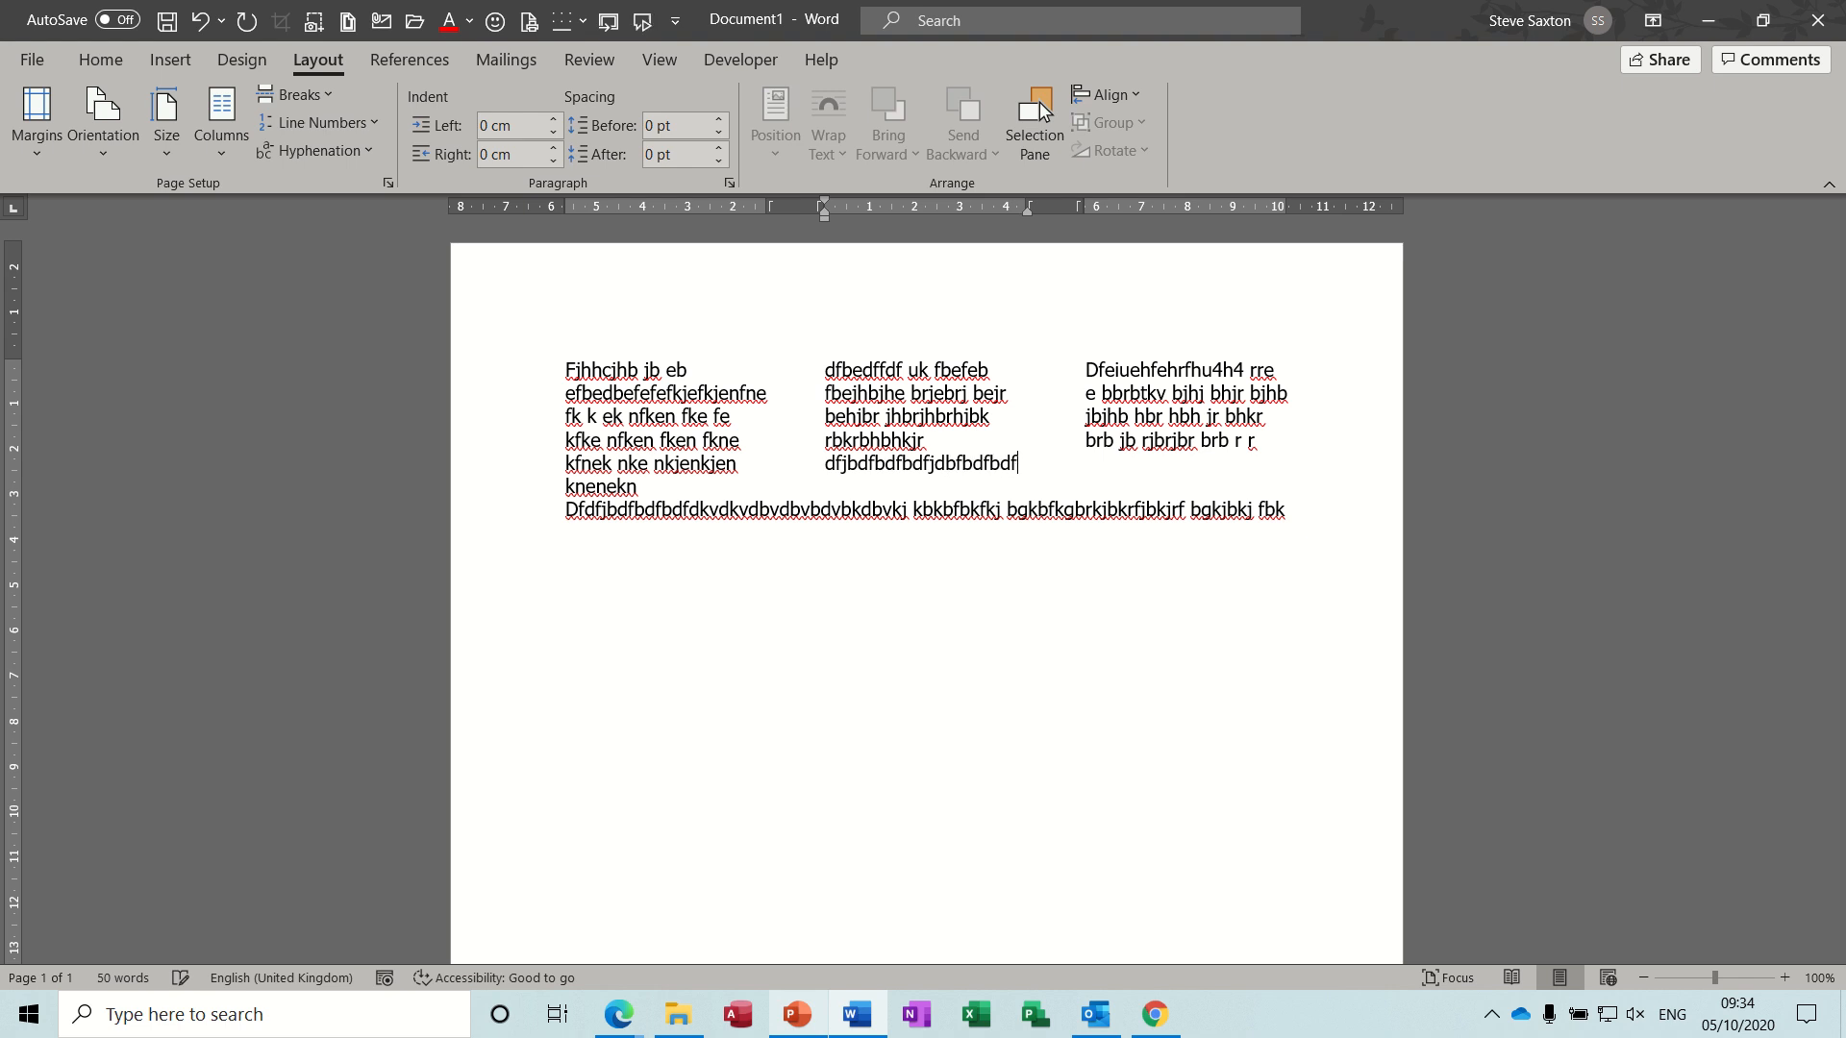
text(d fddjbdvjnkdk)
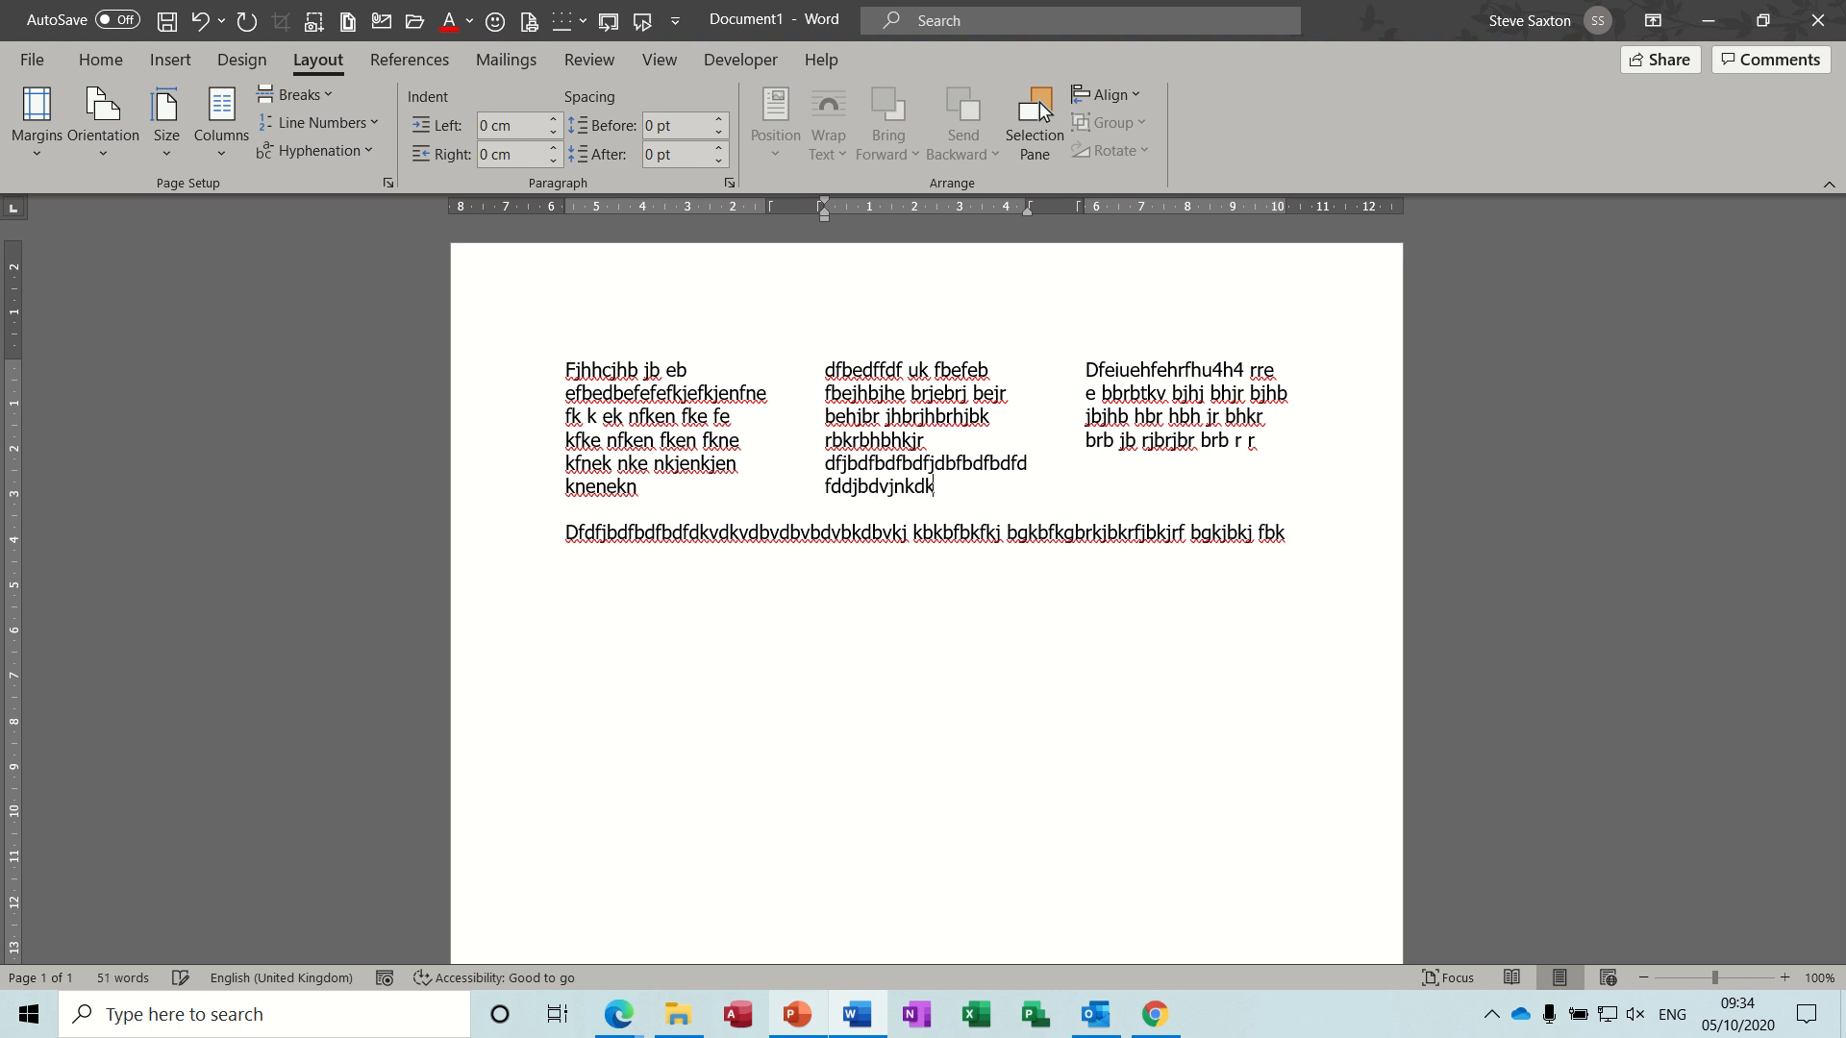
text(ndf)
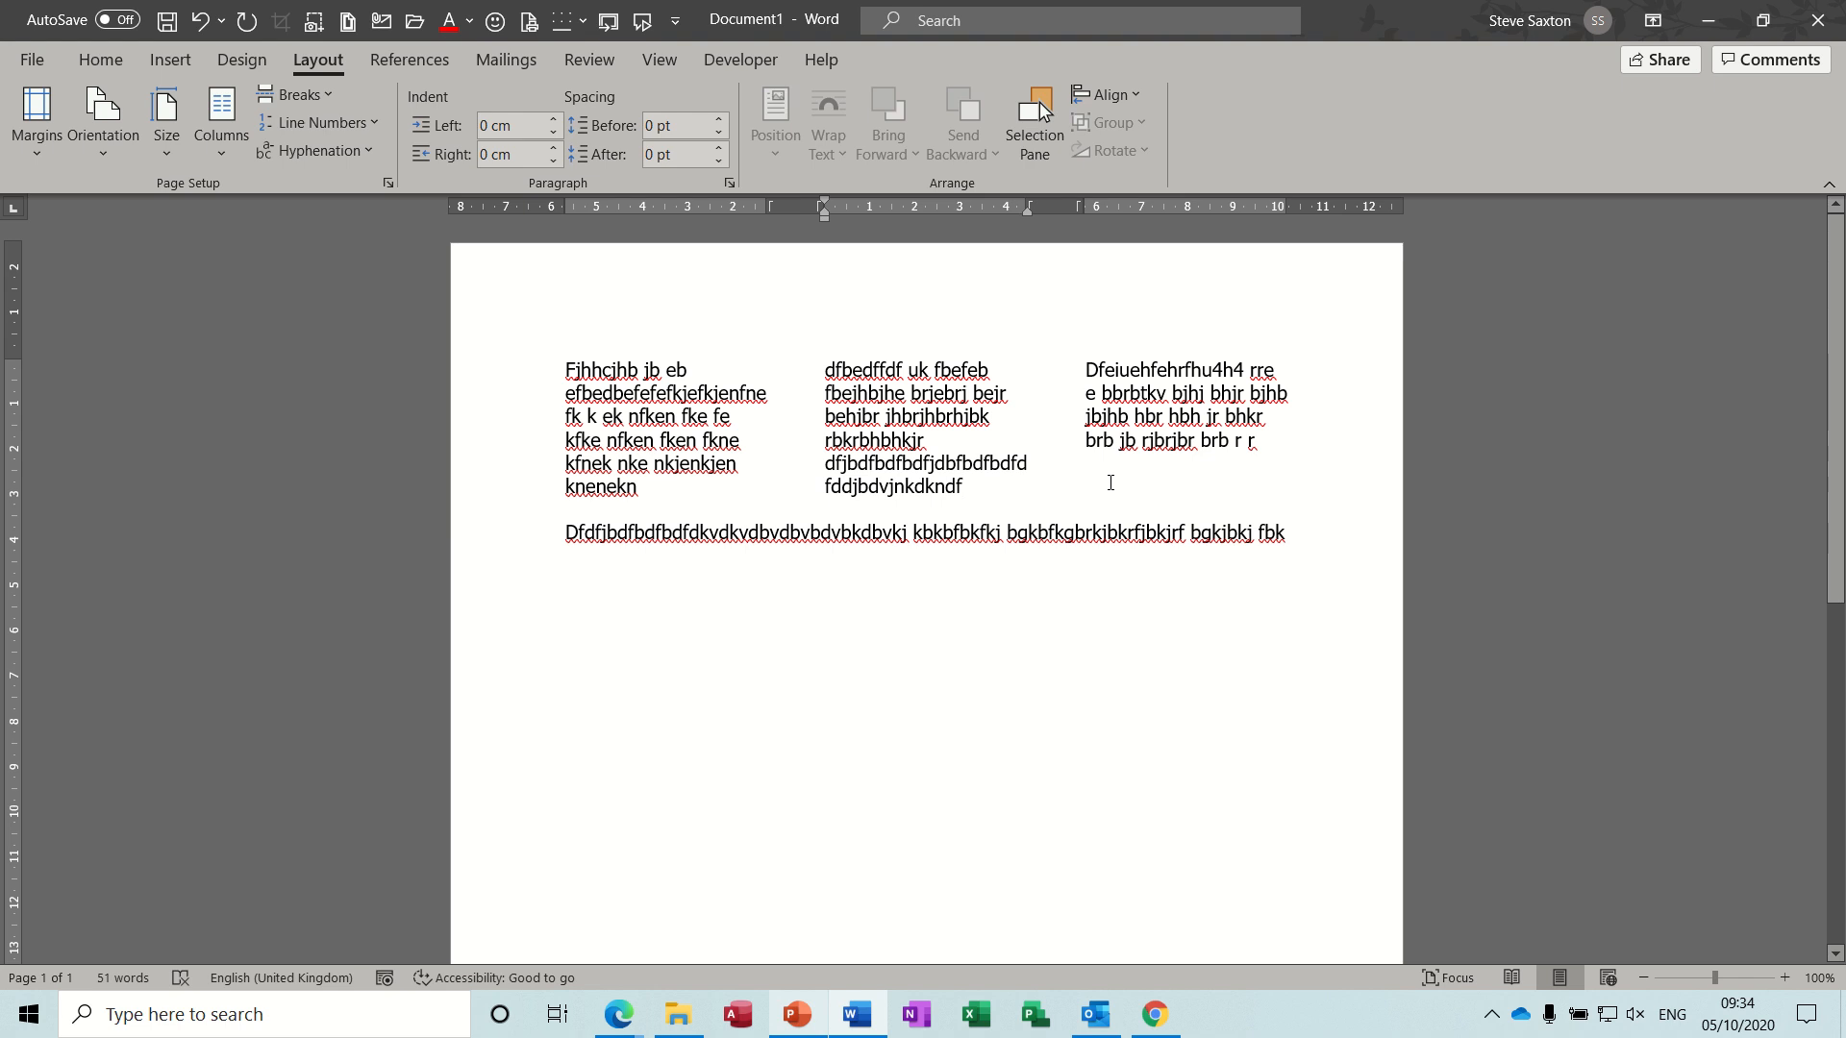
click(1262, 445)
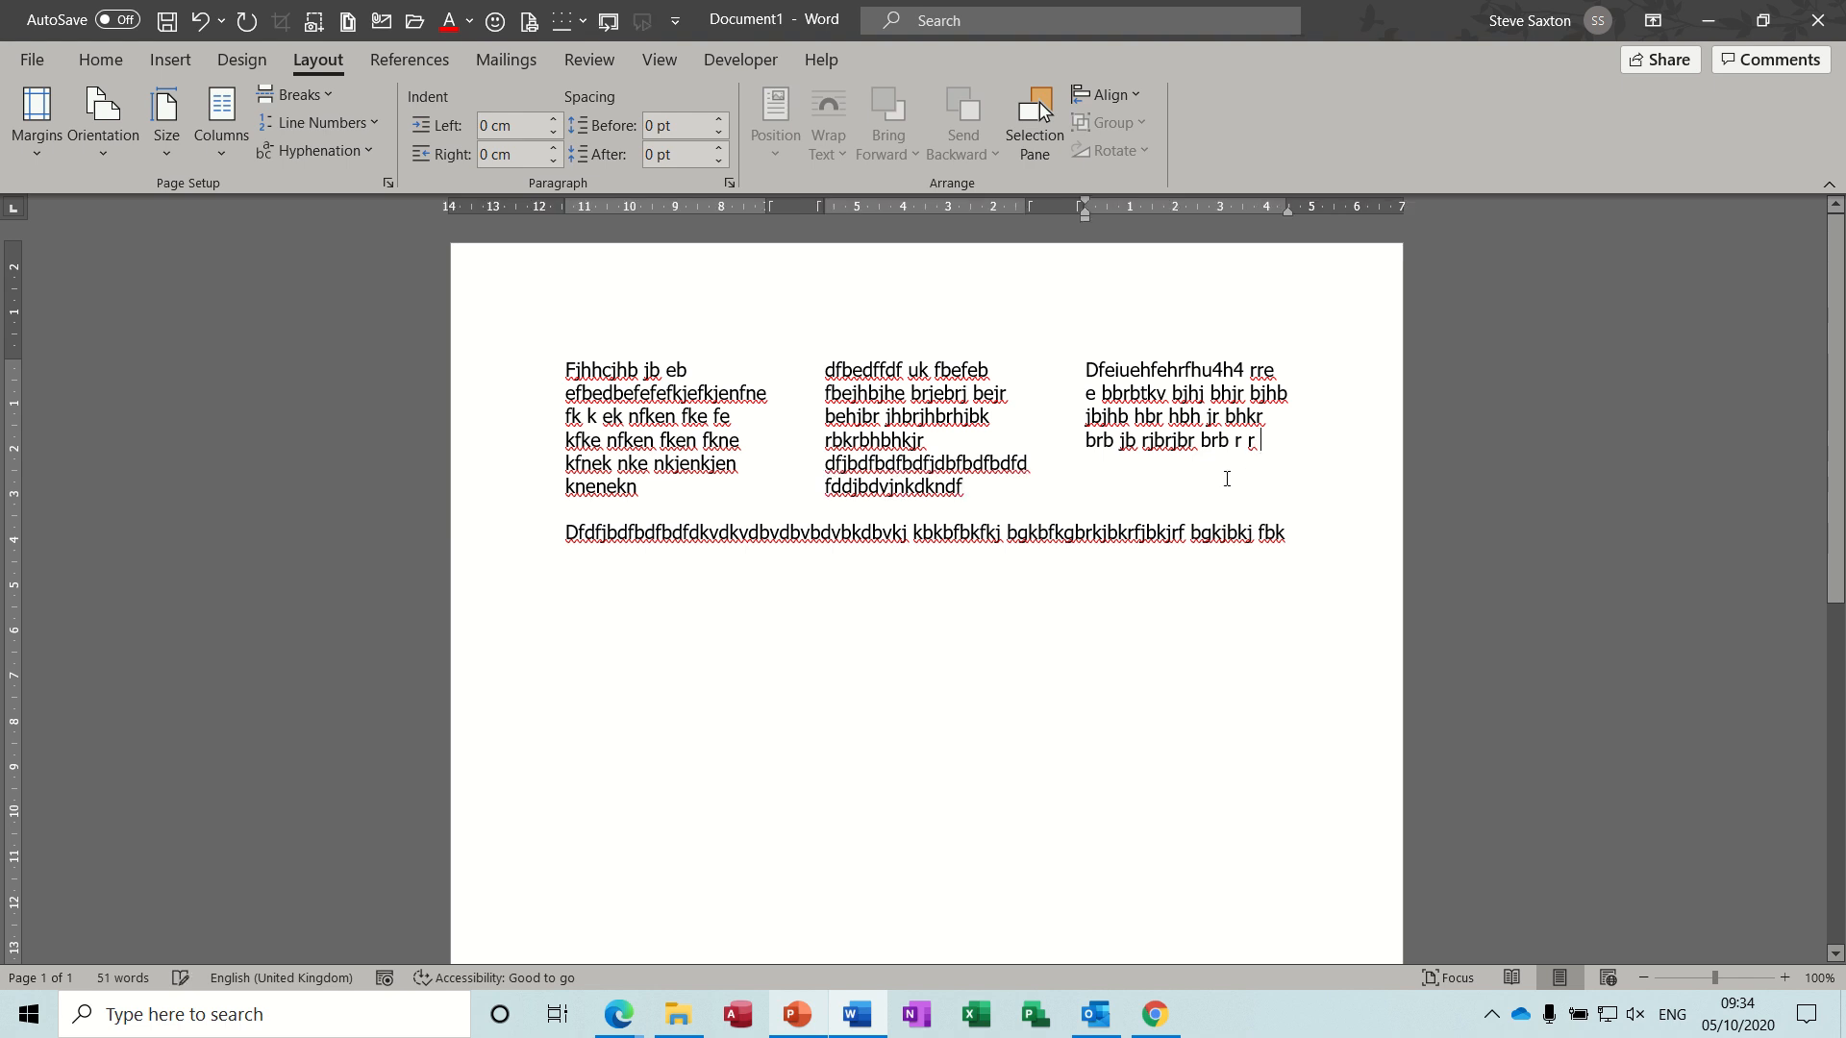
text(fuh r br b r)
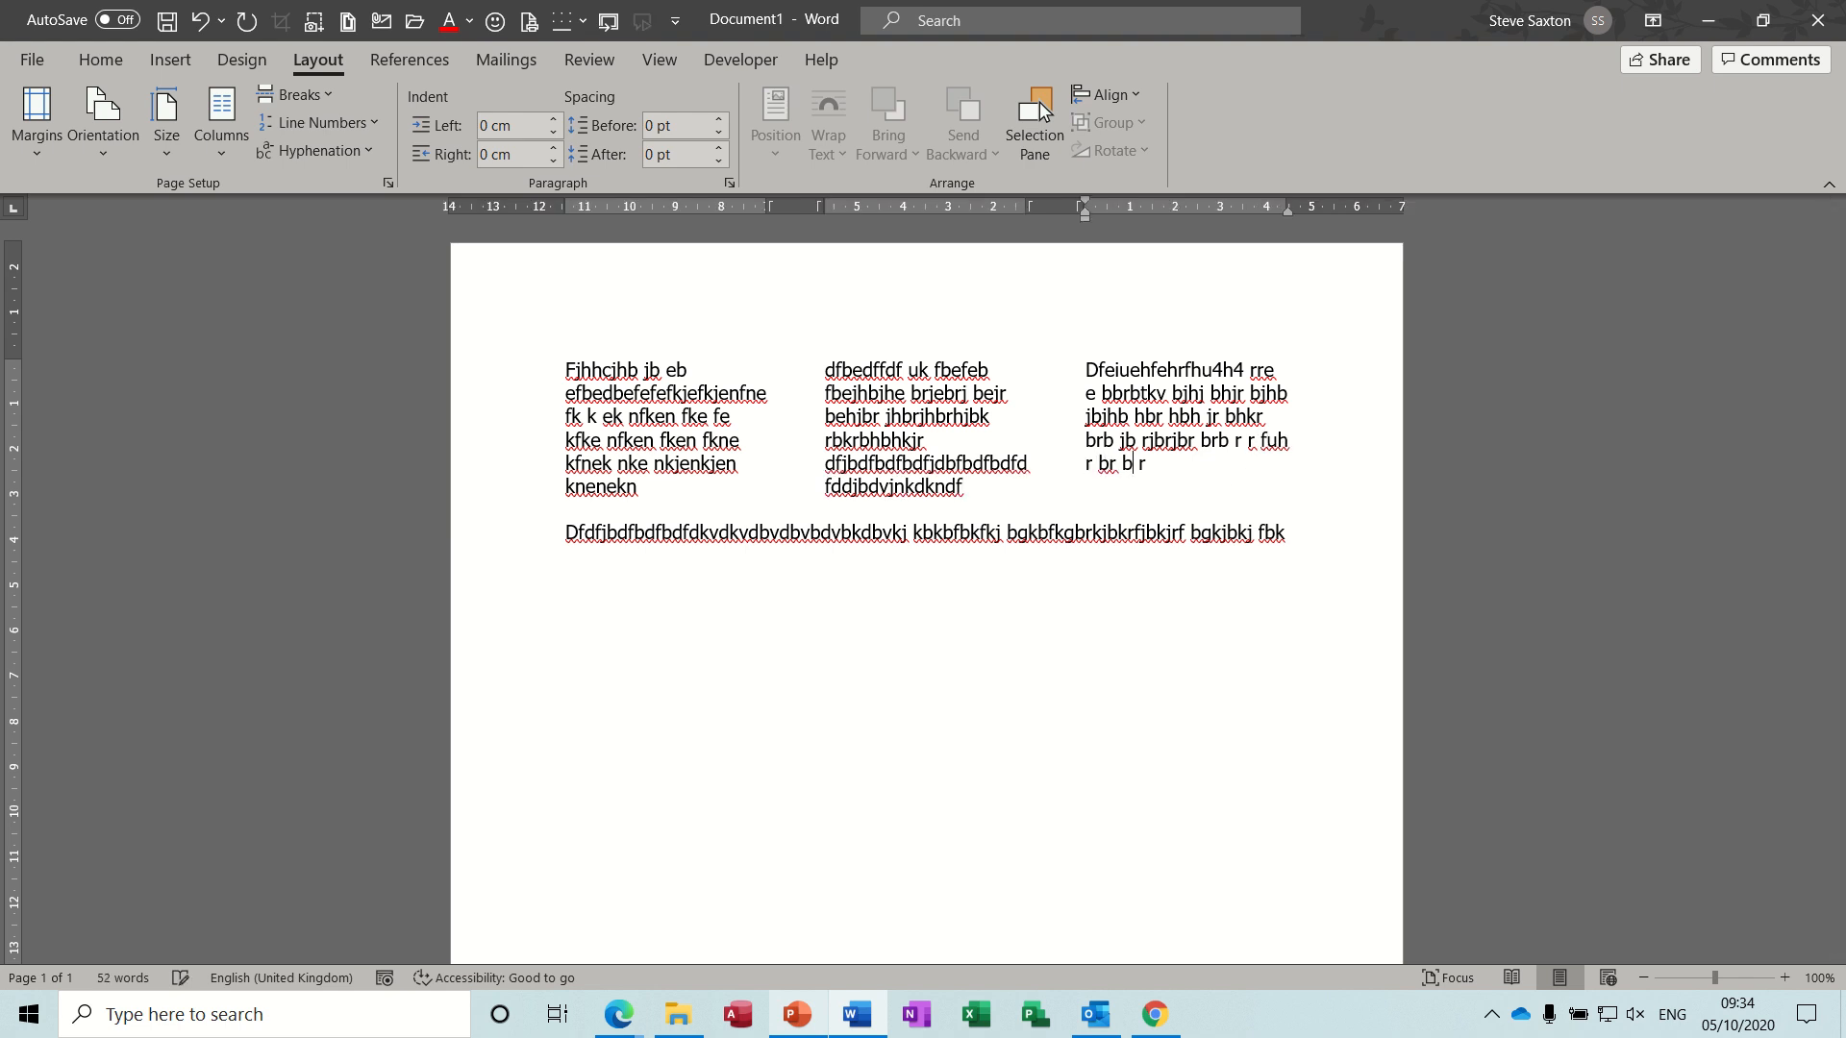
text(jkrjbrbrbjrjrjb rjbrj     bjr)
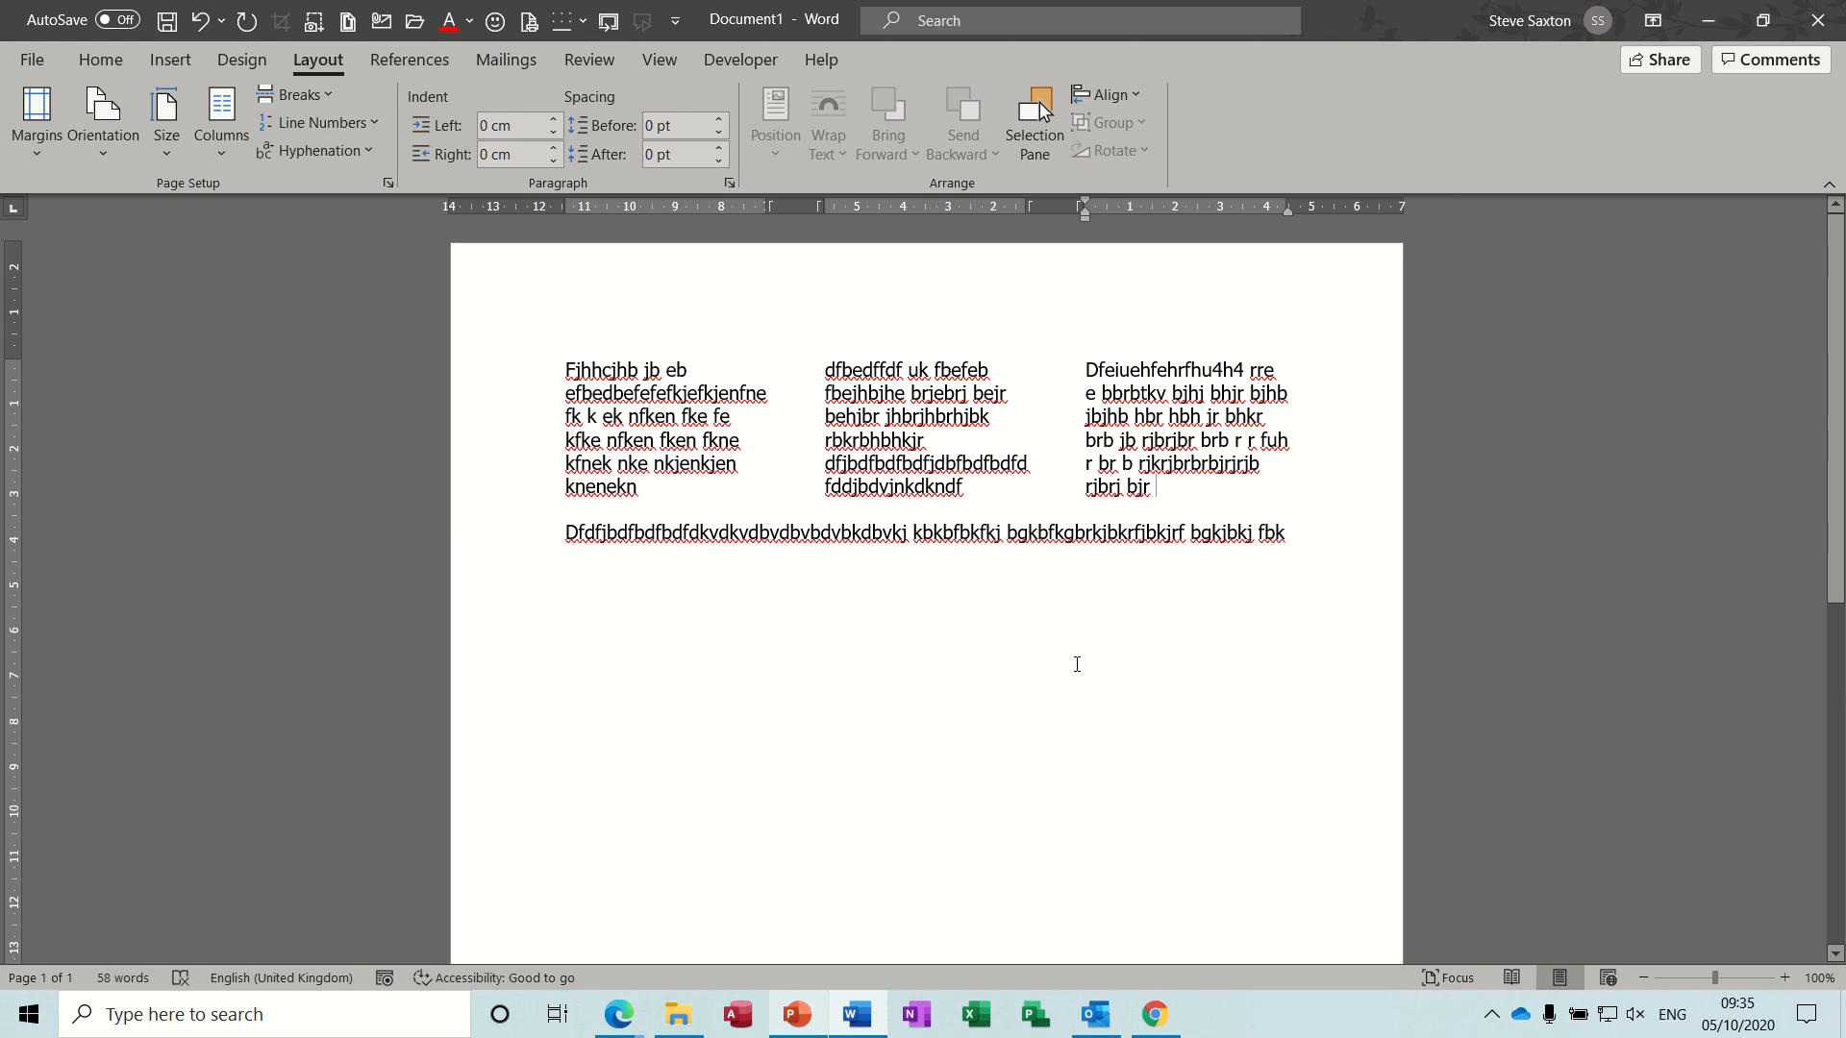
Close the practice document without saving and start a new blank document
key(ctrl+w)
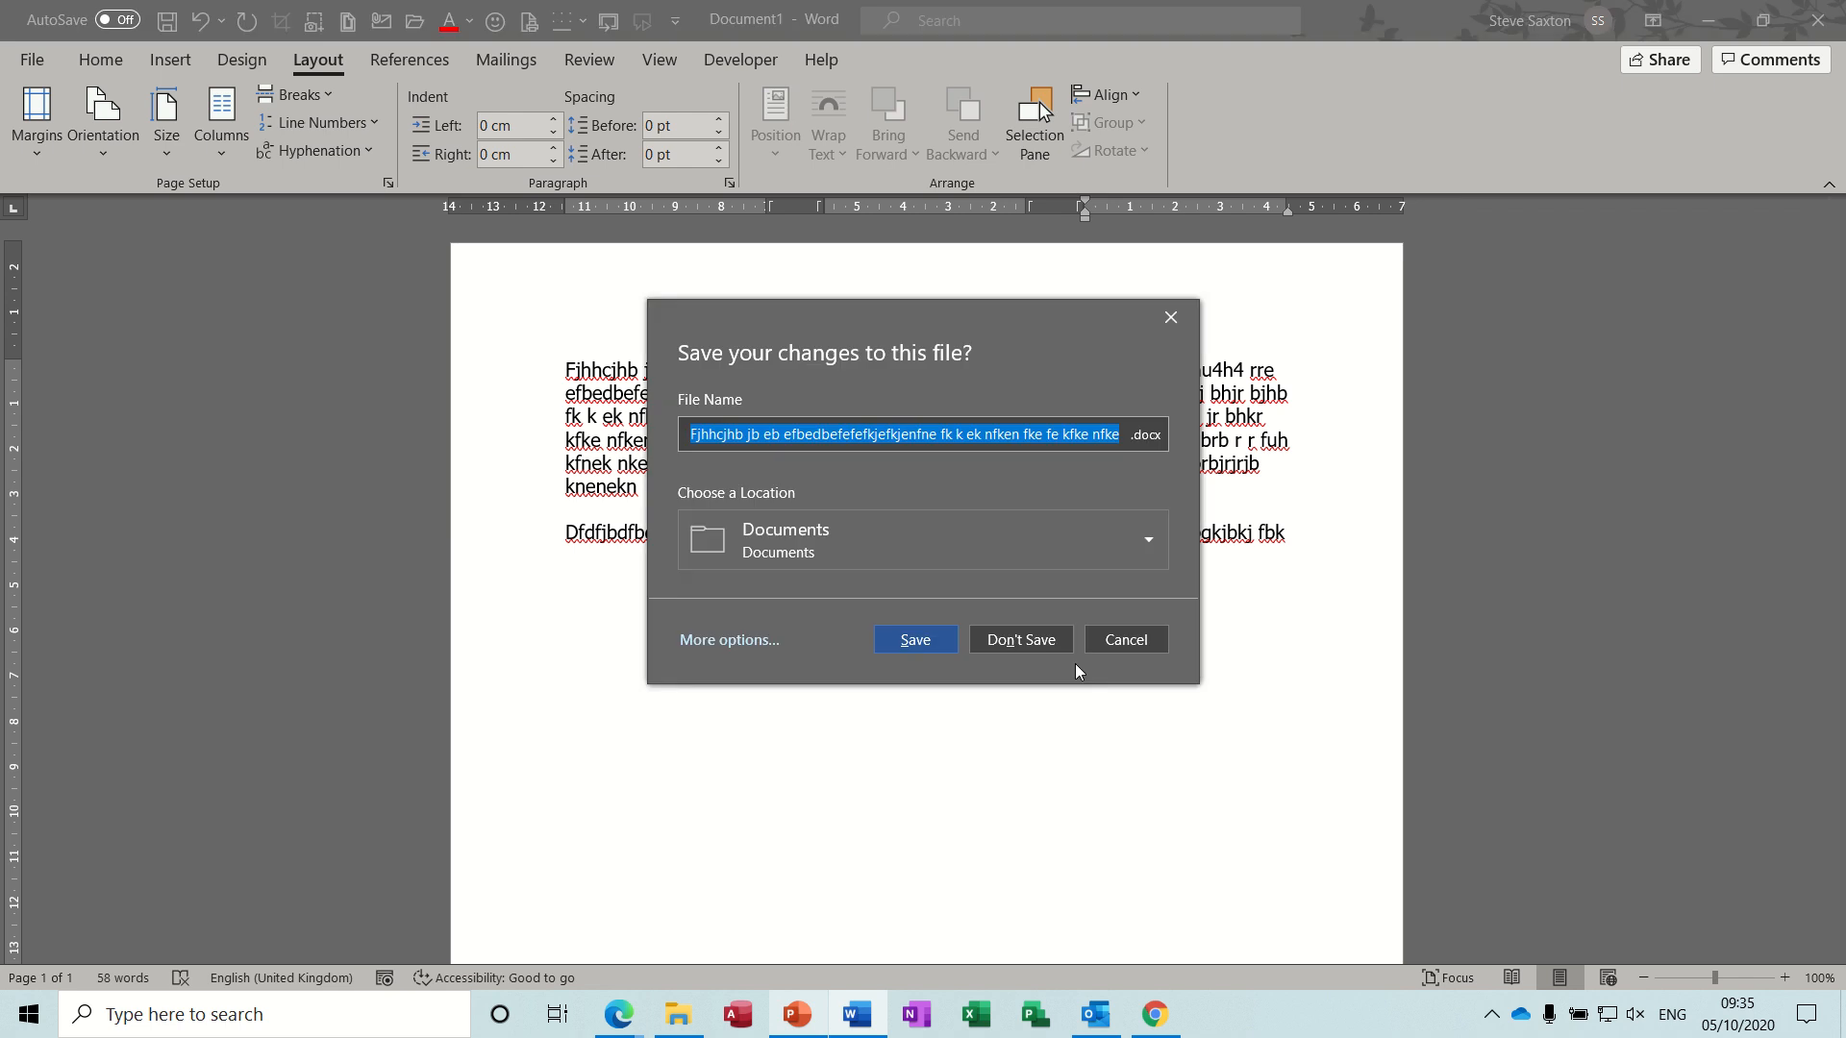
click(1034, 646)
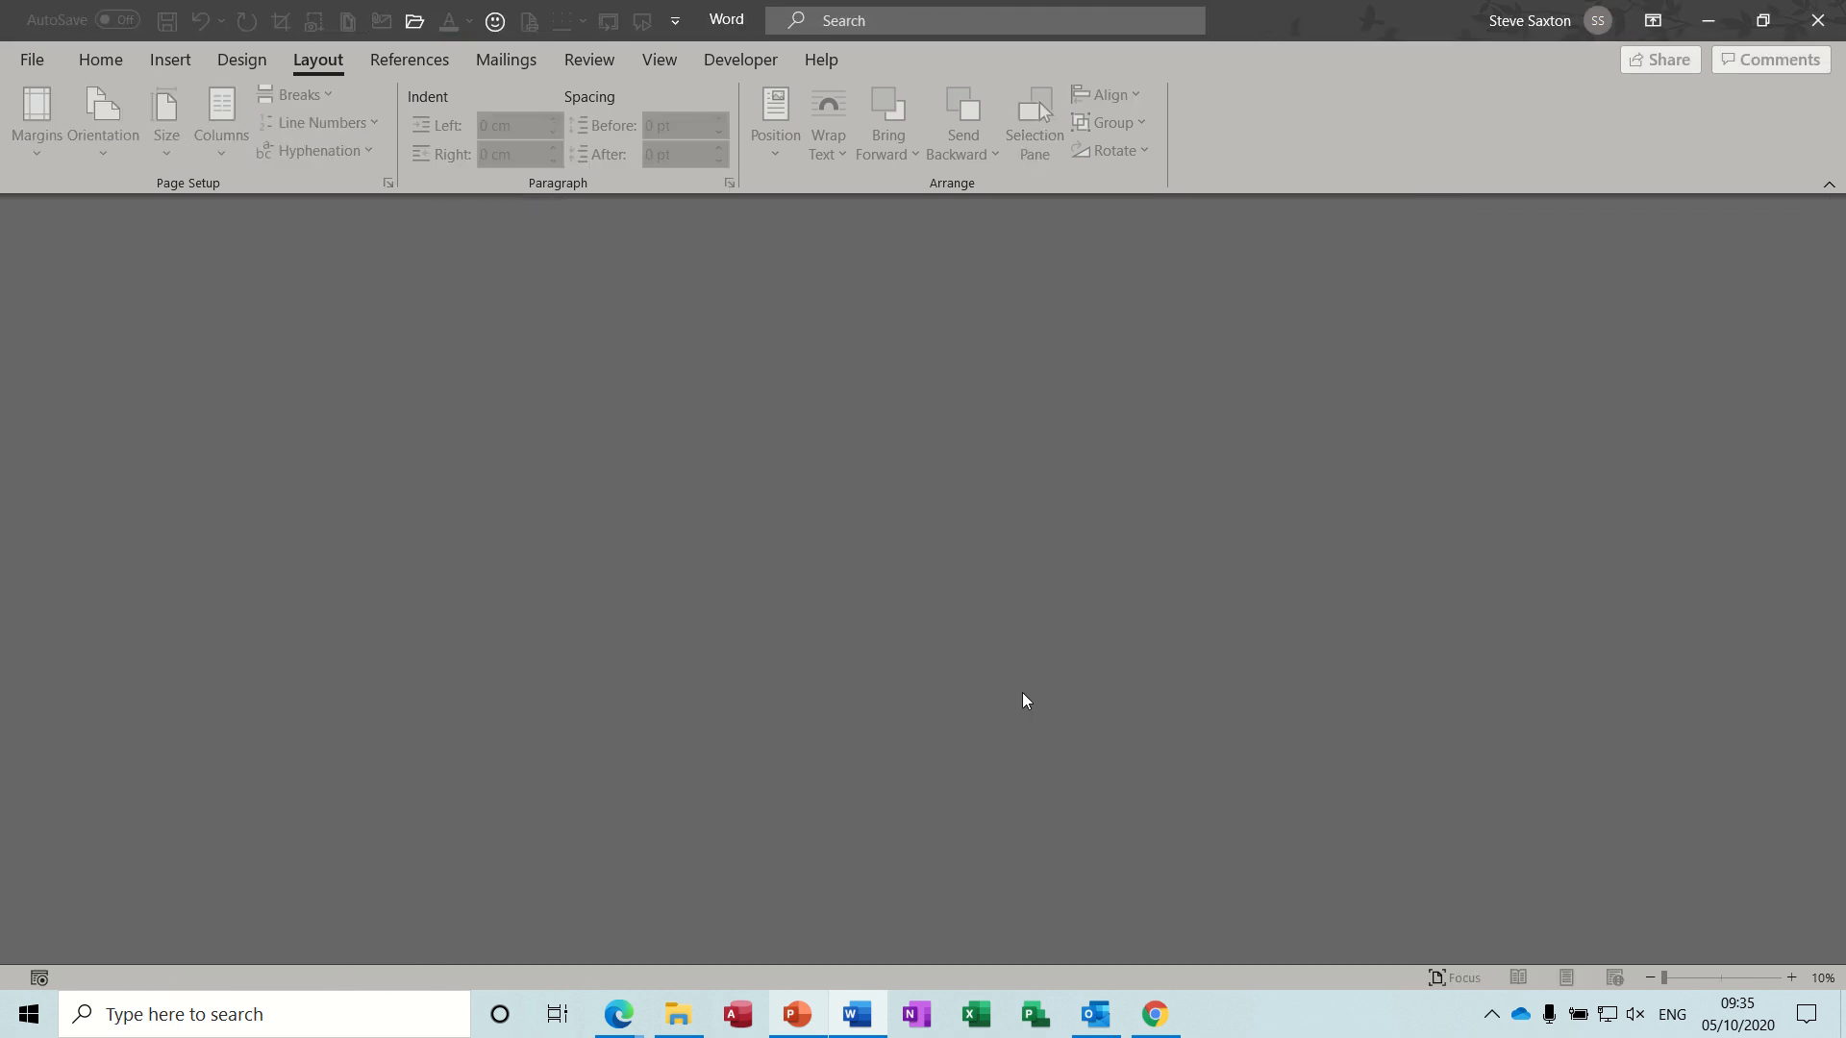
key(ctrl+n)
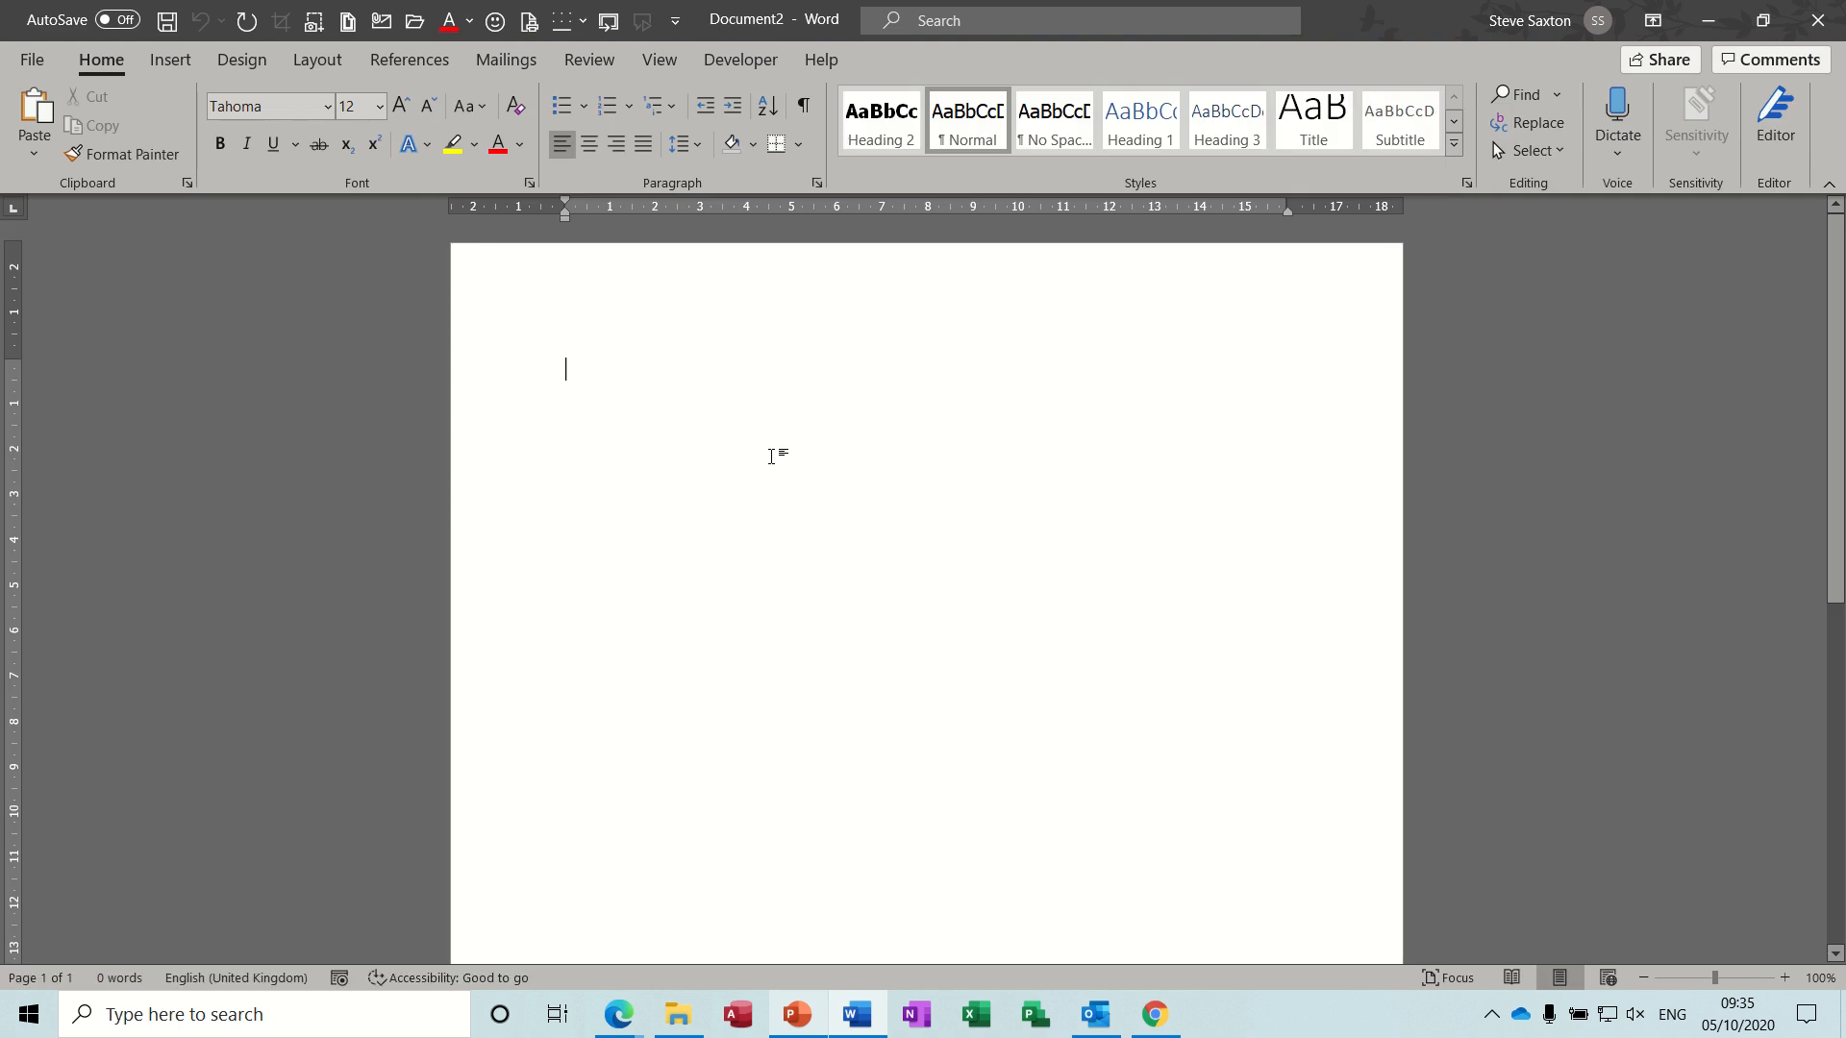
Draw a text box near the top-left of the new page
click(171, 61)
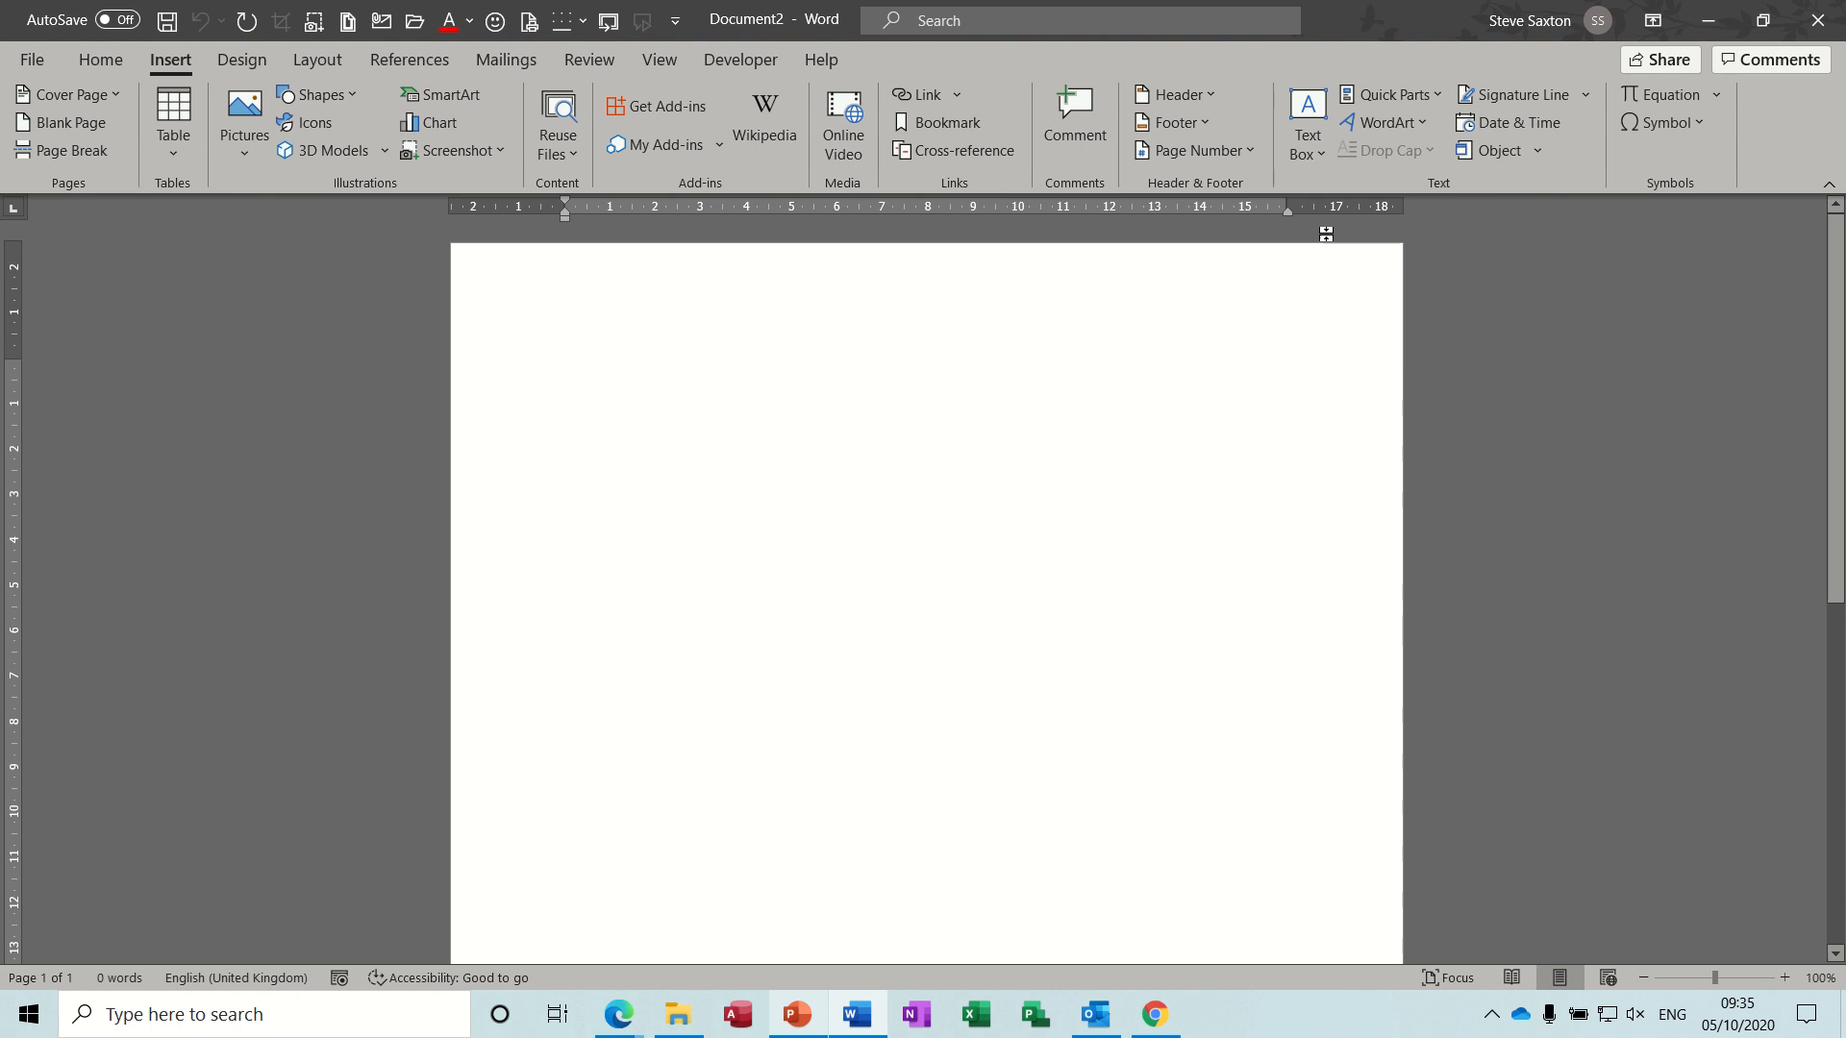
click(1319, 153)
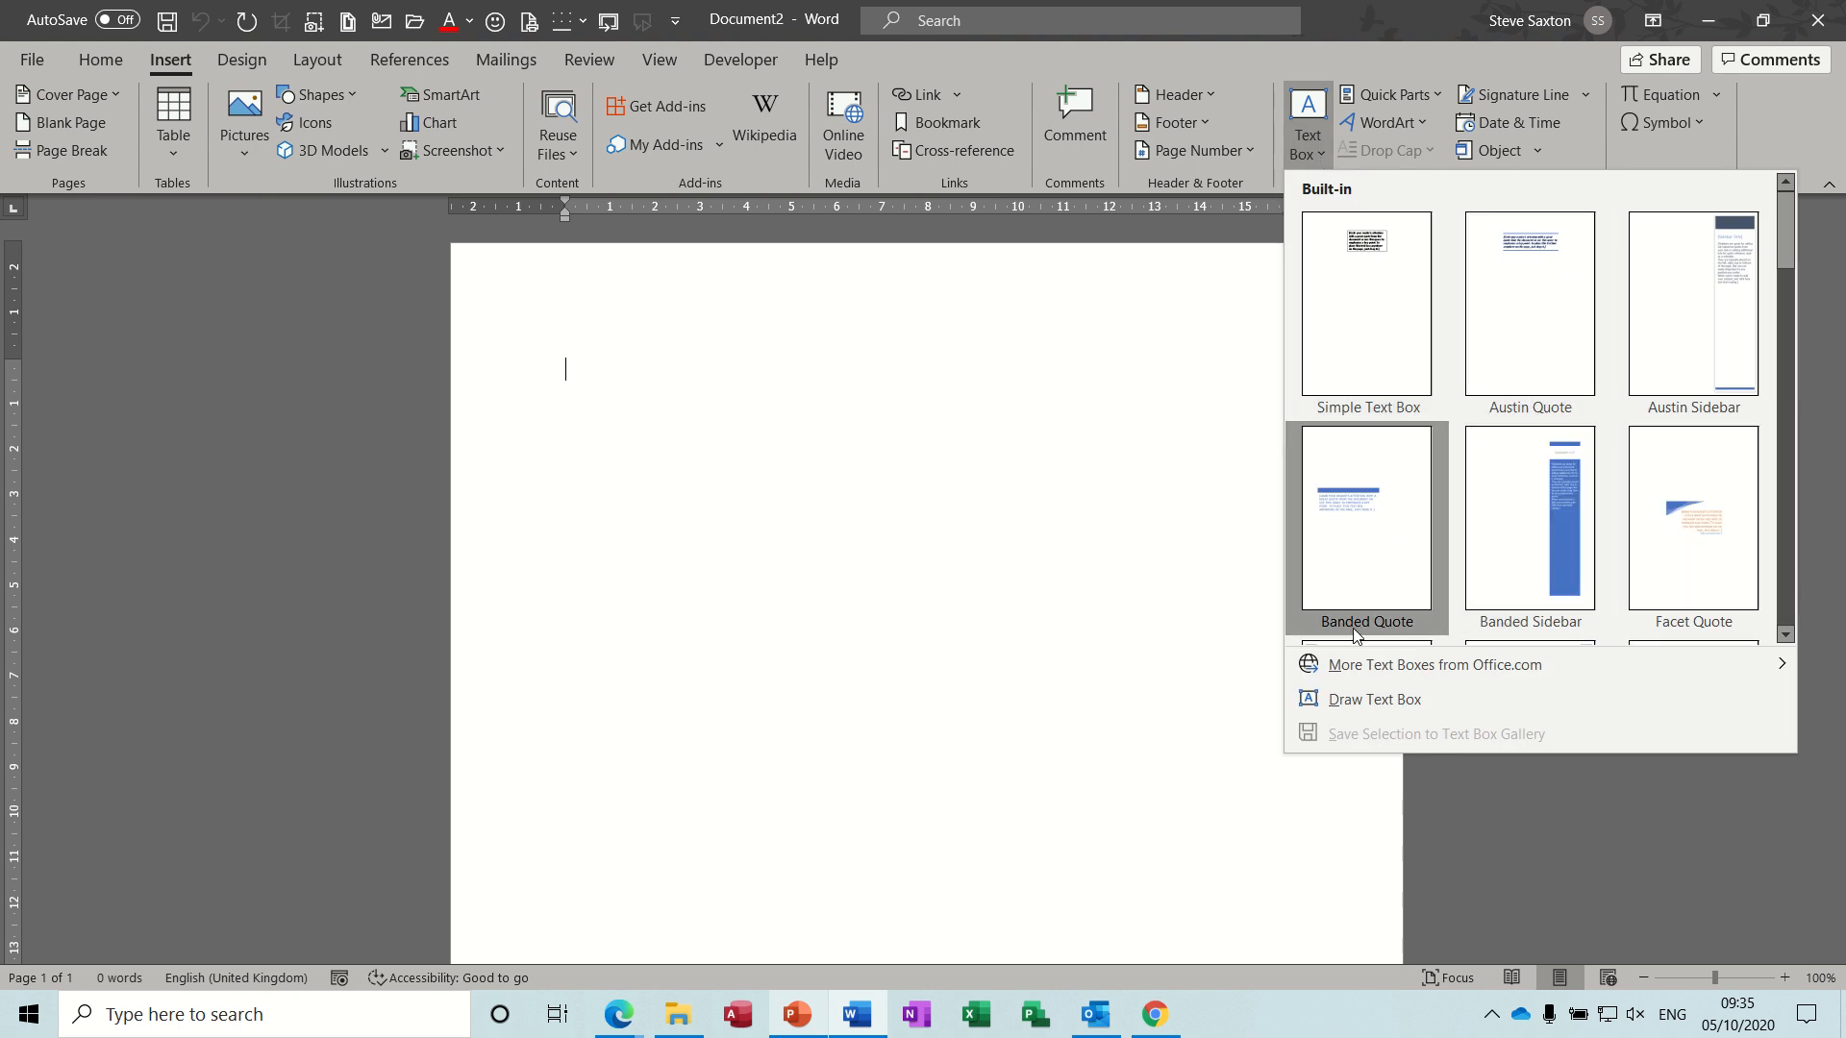
click(1399, 699)
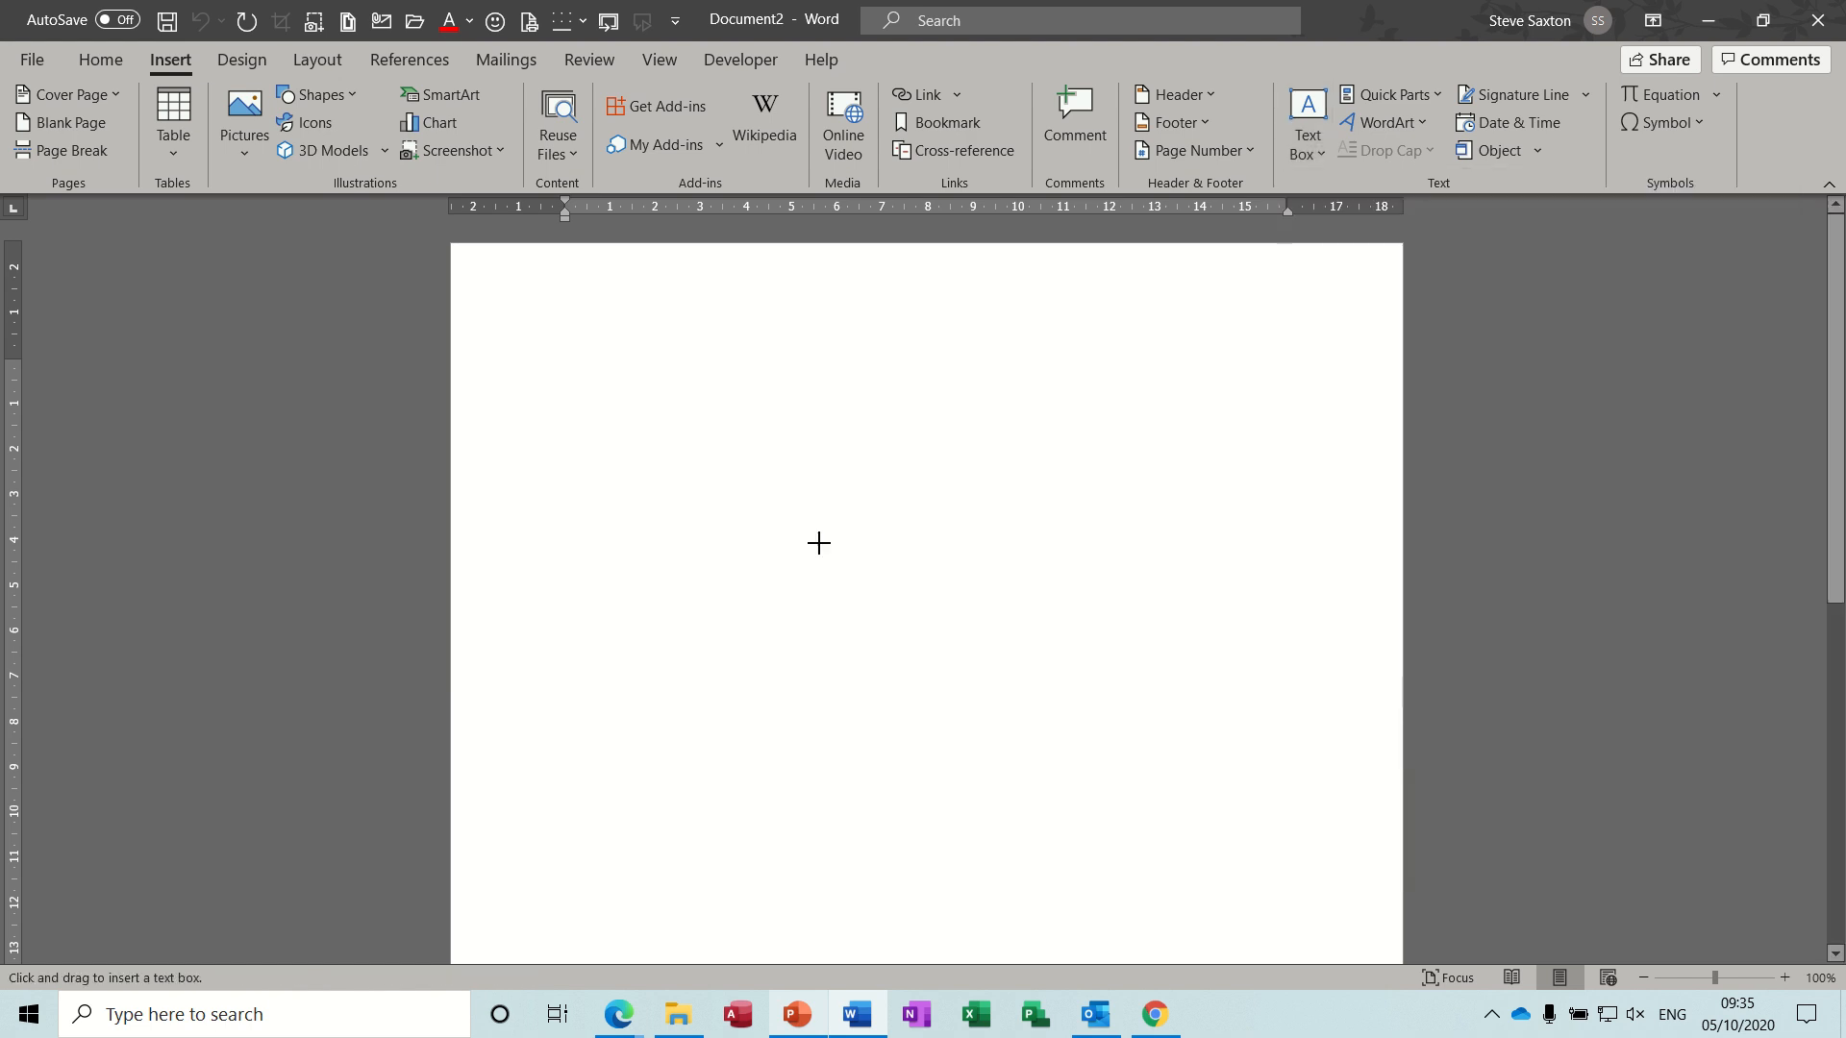
drag(643, 368, 875, 537)
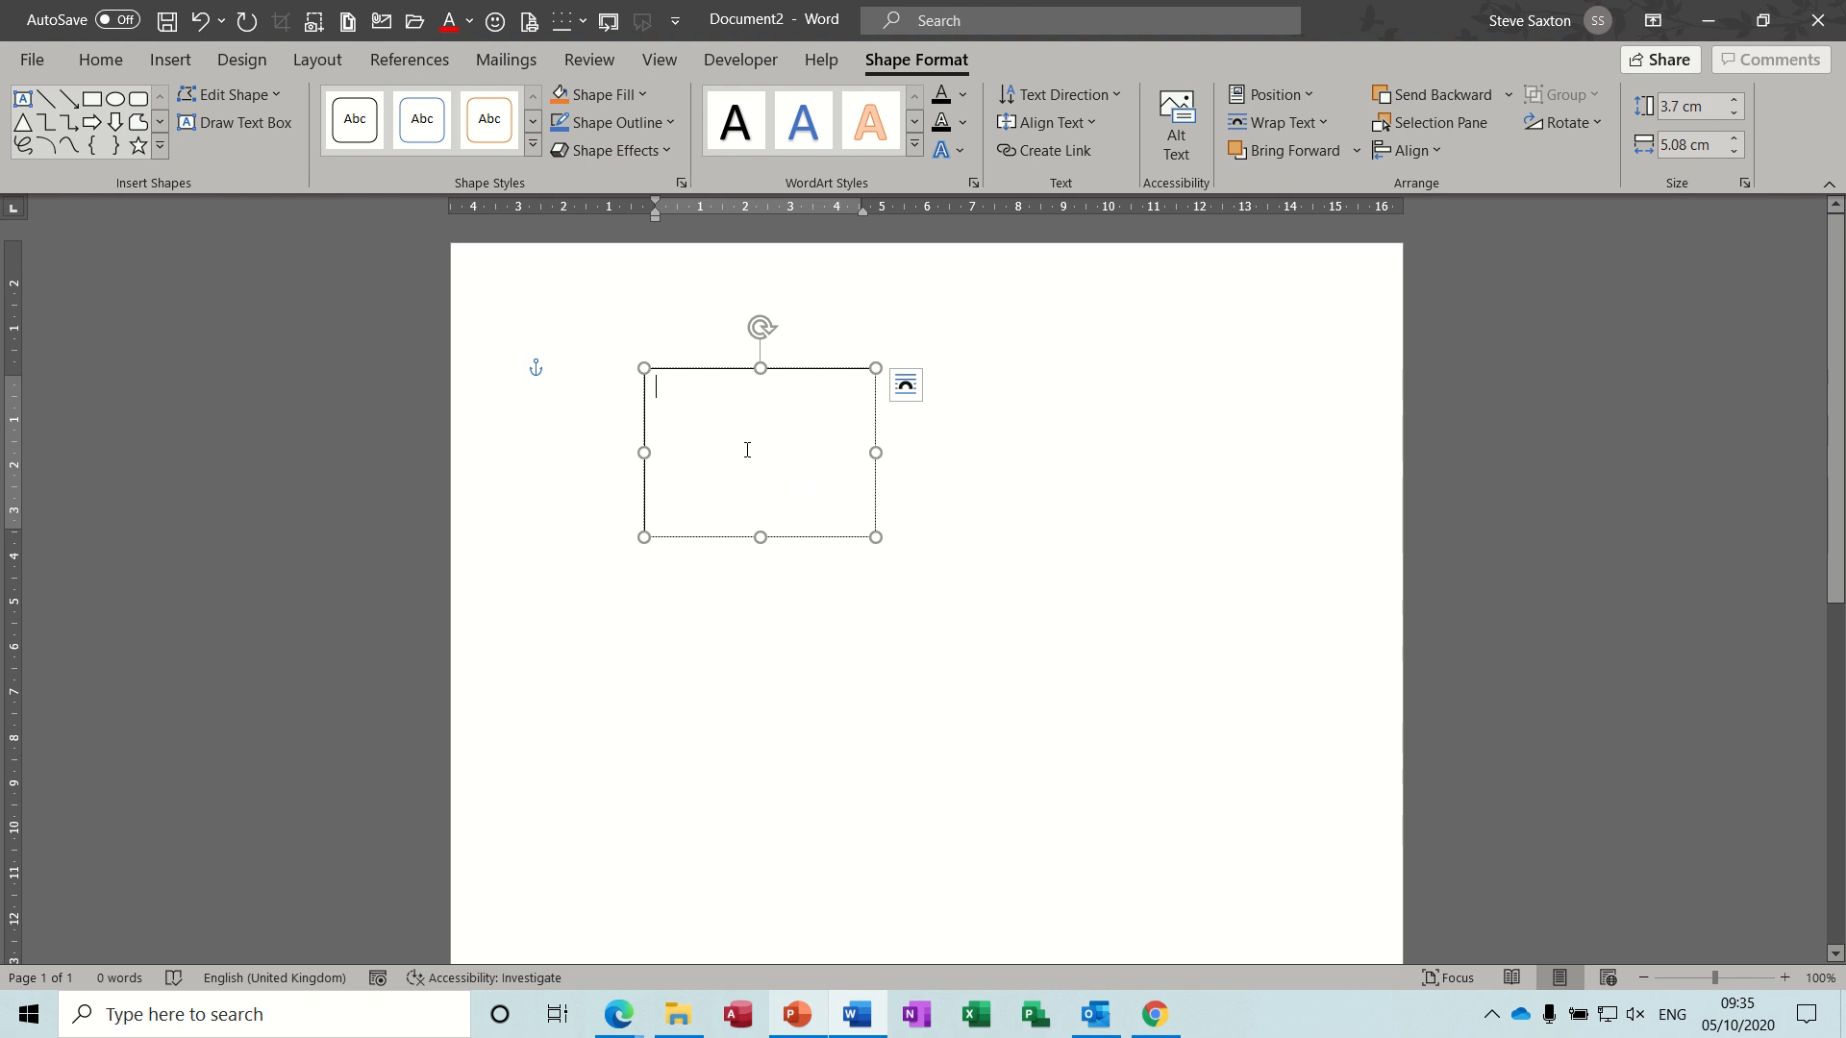
mouse_move(798, 536)
mouse_down()
mouse_move(1097, 581)
mouse_move(937, 616)
mouse_move(980, 548)
mouse_move(779, 533)
mouse_up()
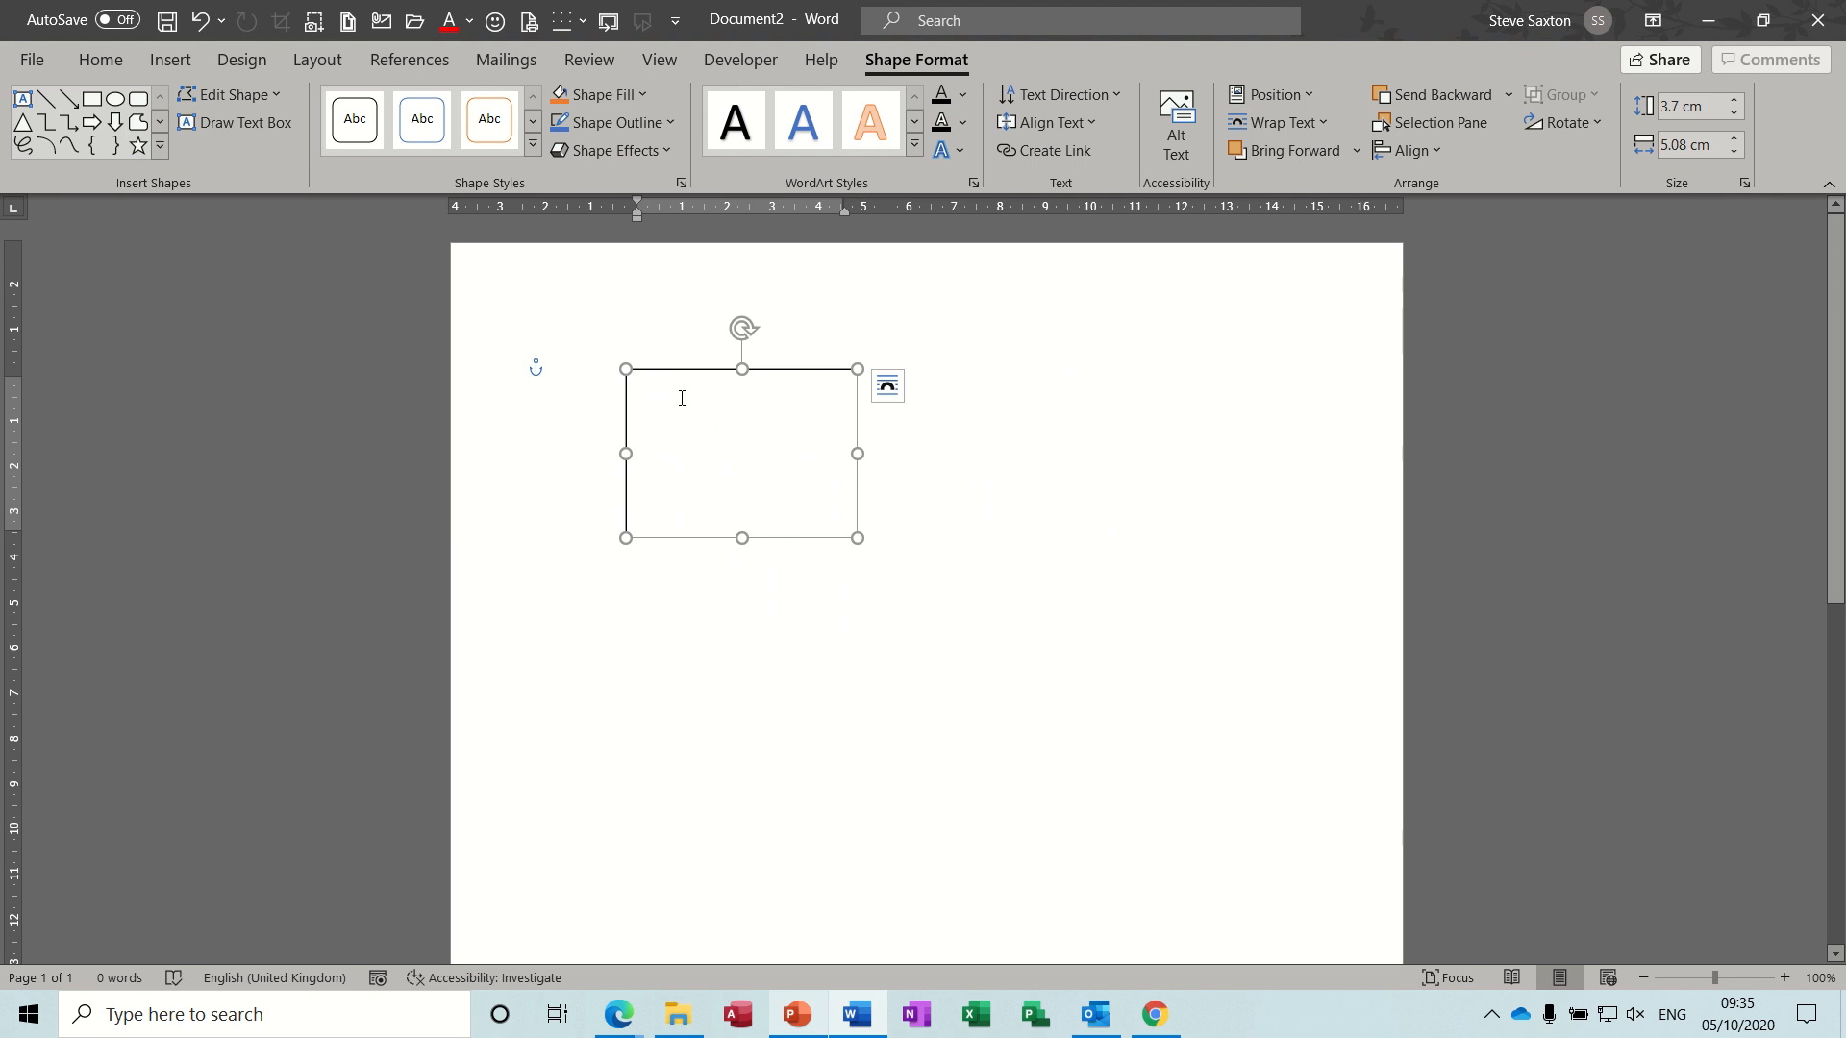
Type the recipient's name and three-line postal address into the text box, one item per line
click(677, 397)
text(M)
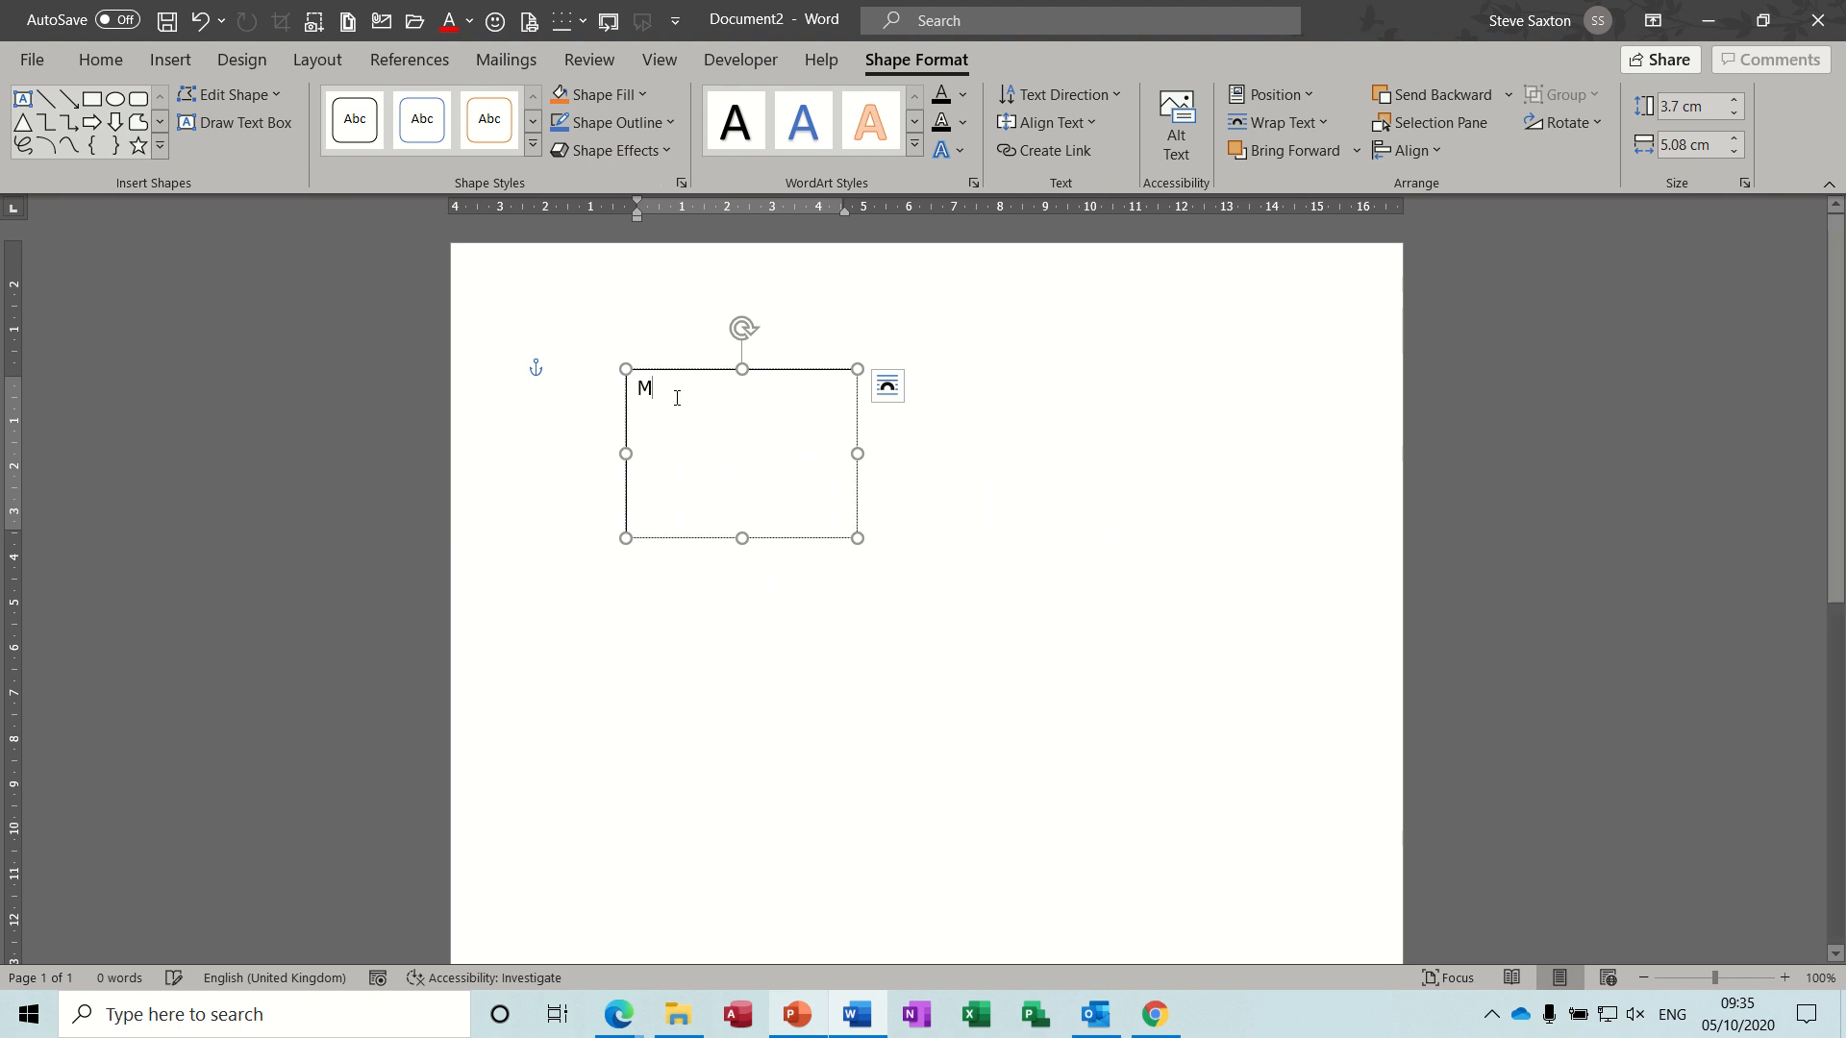
text(r S Saxton)
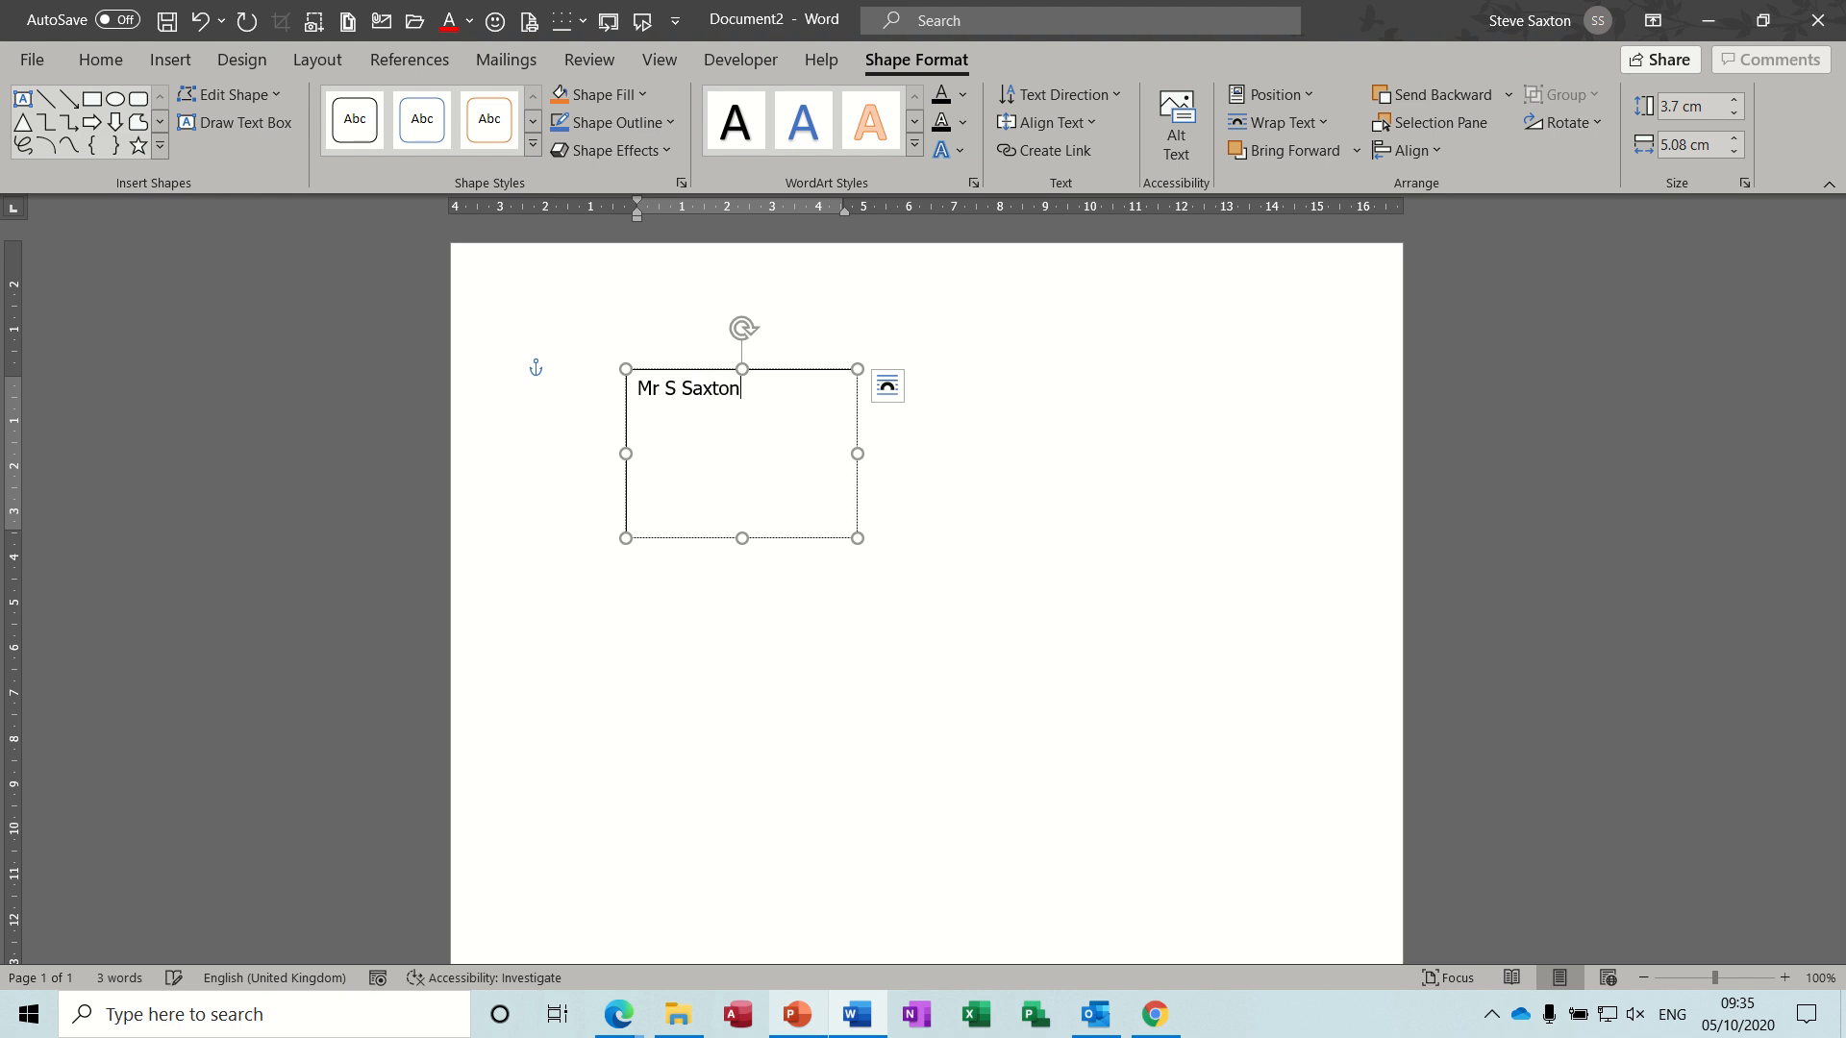
key(Return)
text(123 Beldon Lane)
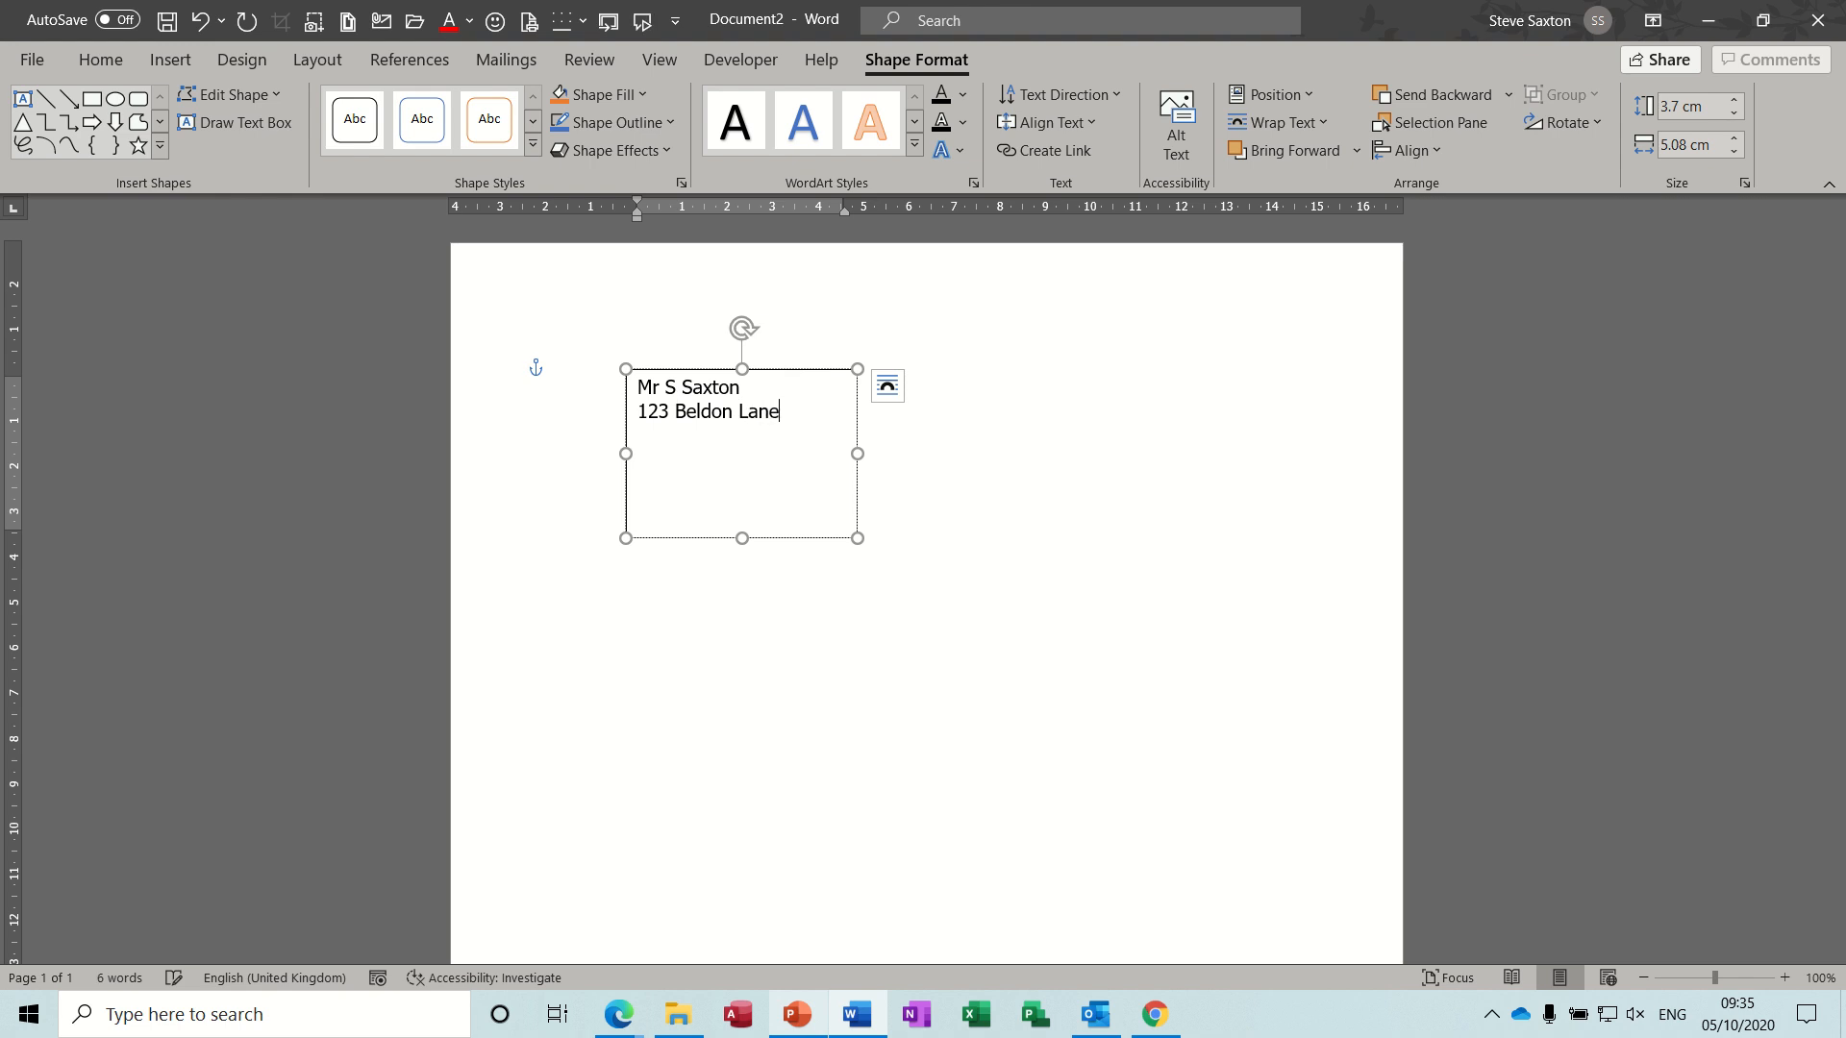
key(Return)
text(Wibsey)
key(Return)
text(Bradford)
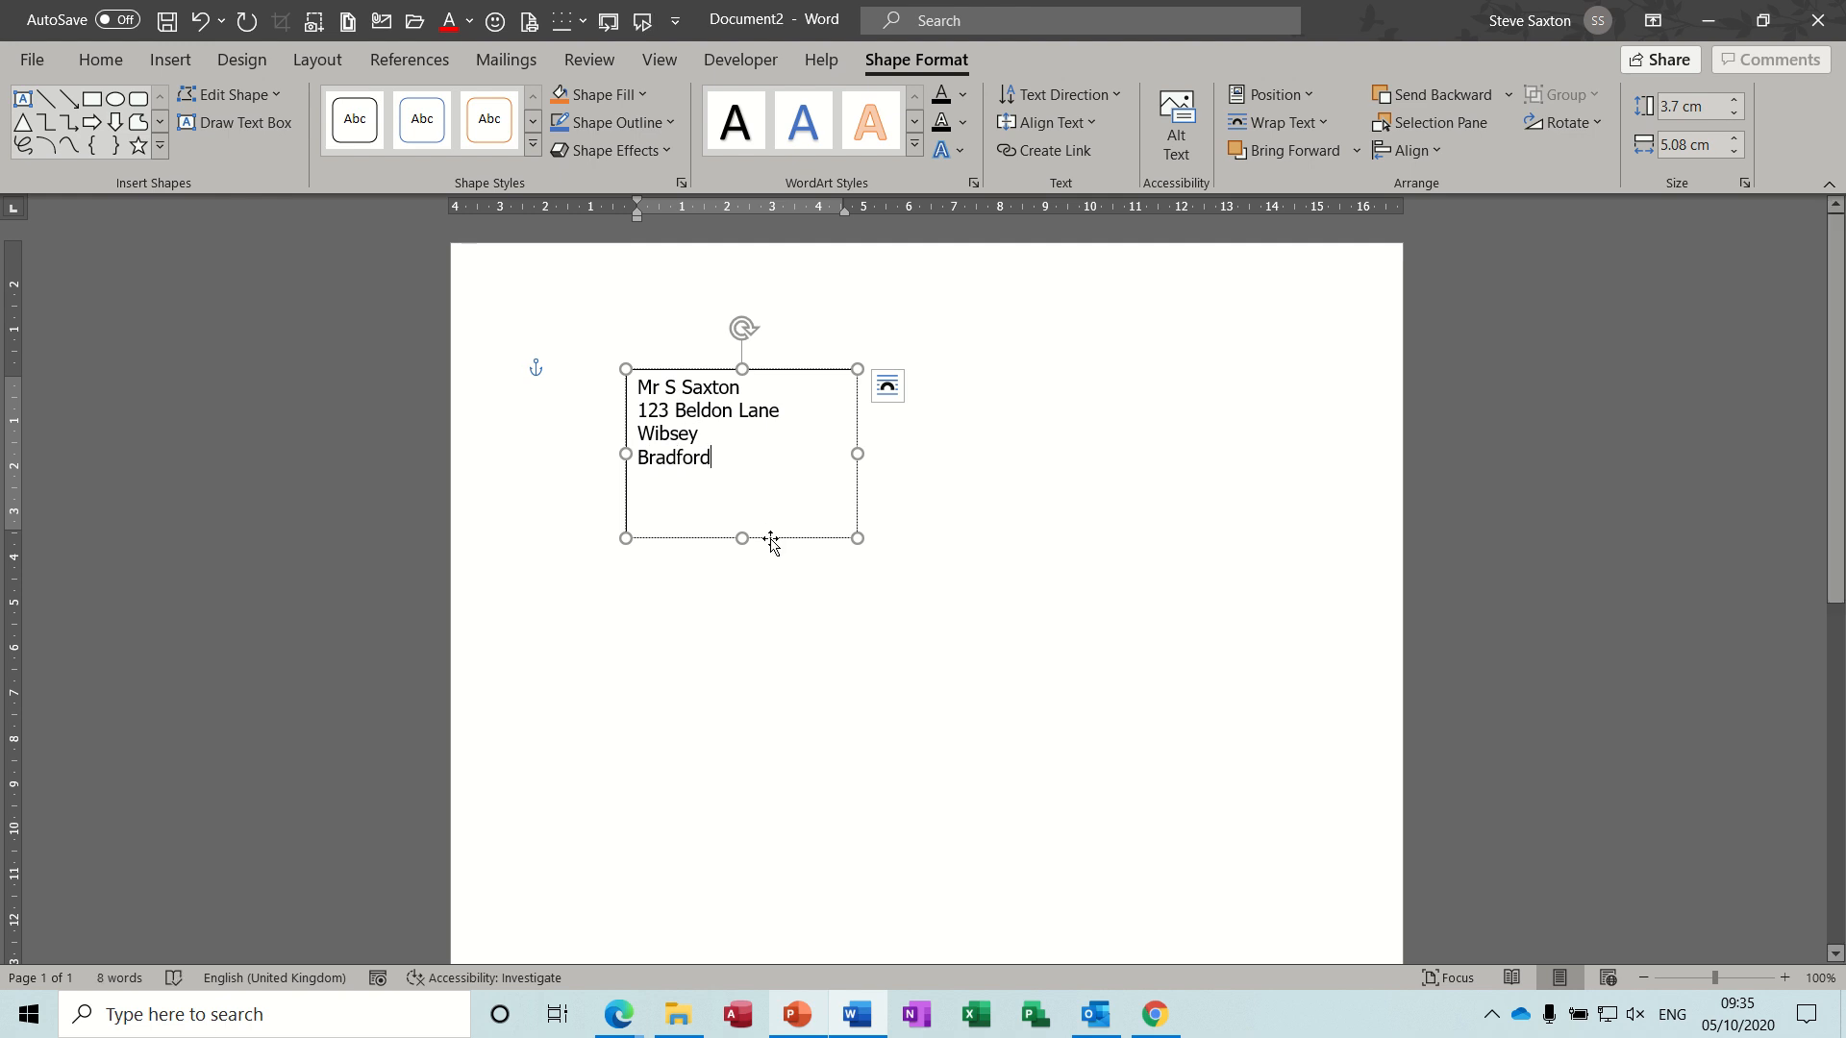
Move the address box to the top right, aligned with the right margin
drag(766, 536, 1138, 494)
mouse_move(1209, 481)
mouse_down()
mouse_move(1265, 475)
mouse_move(1184, 478)
mouse_up()
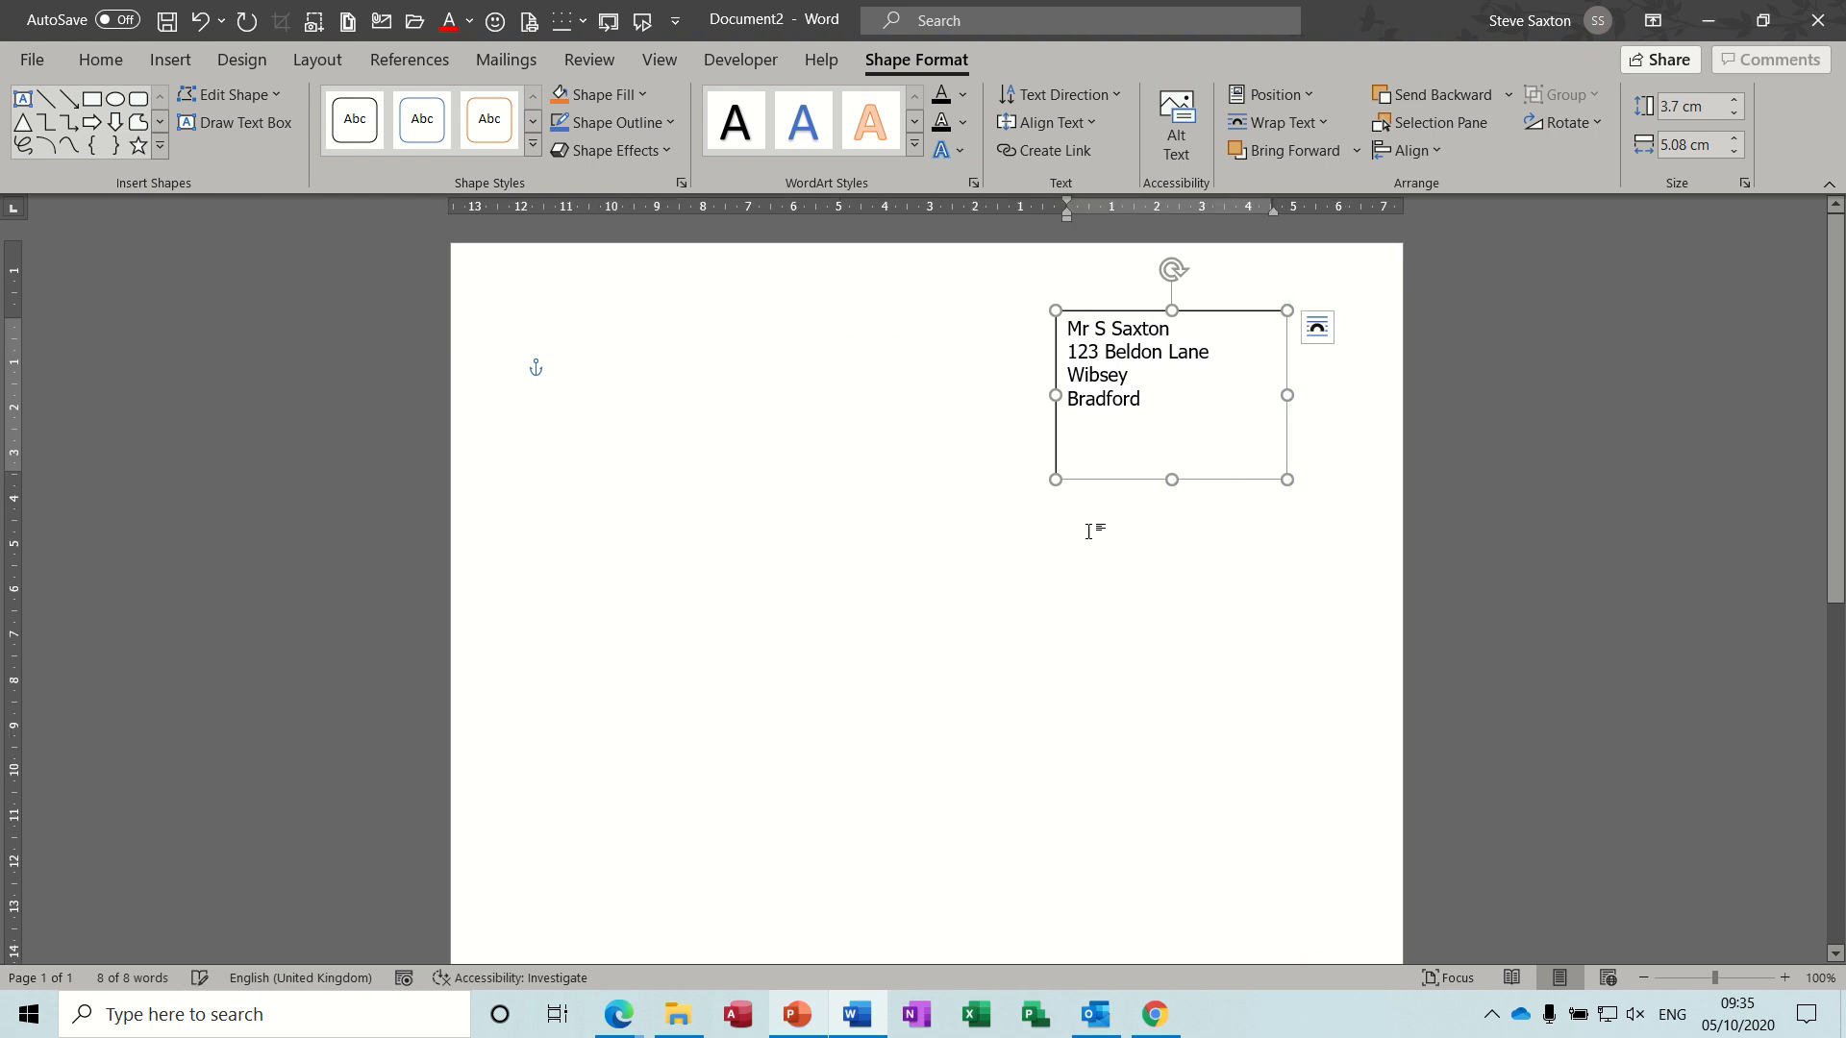
click(867, 487)
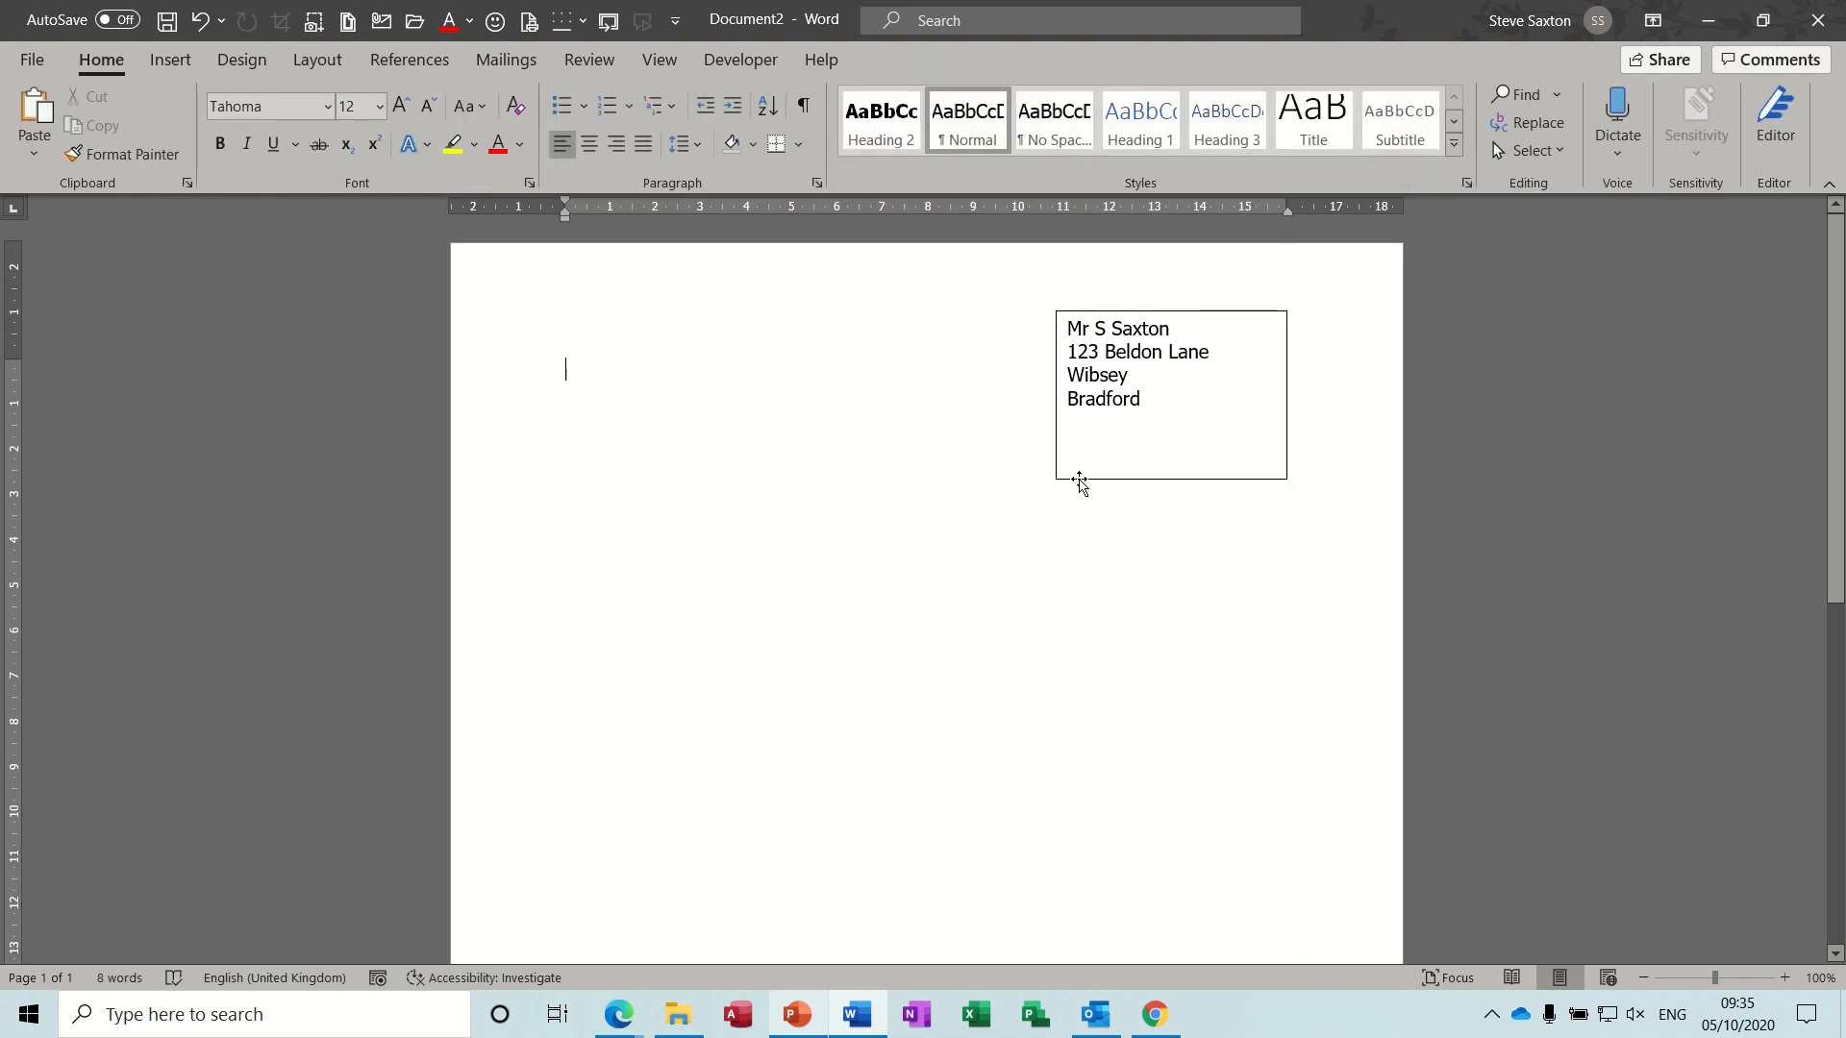
click(1075, 479)
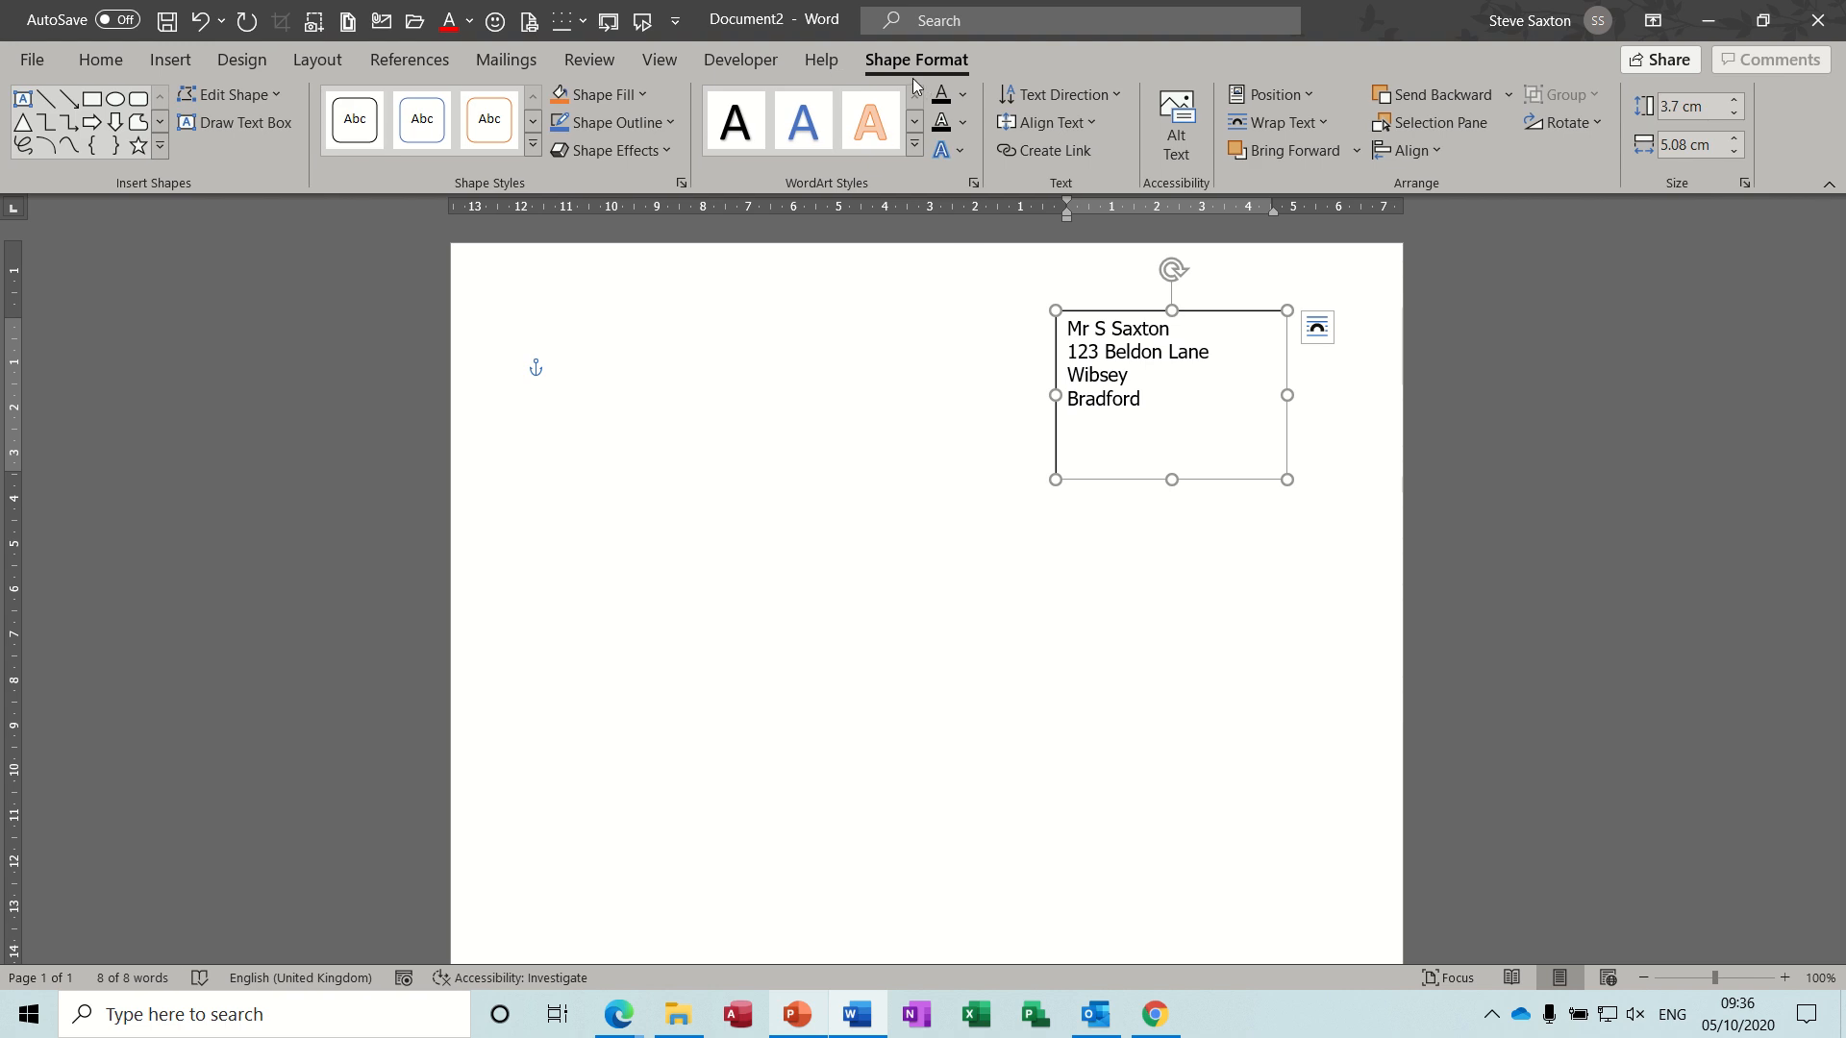
Remove the outline from the address text box with No Outline
click(669, 123)
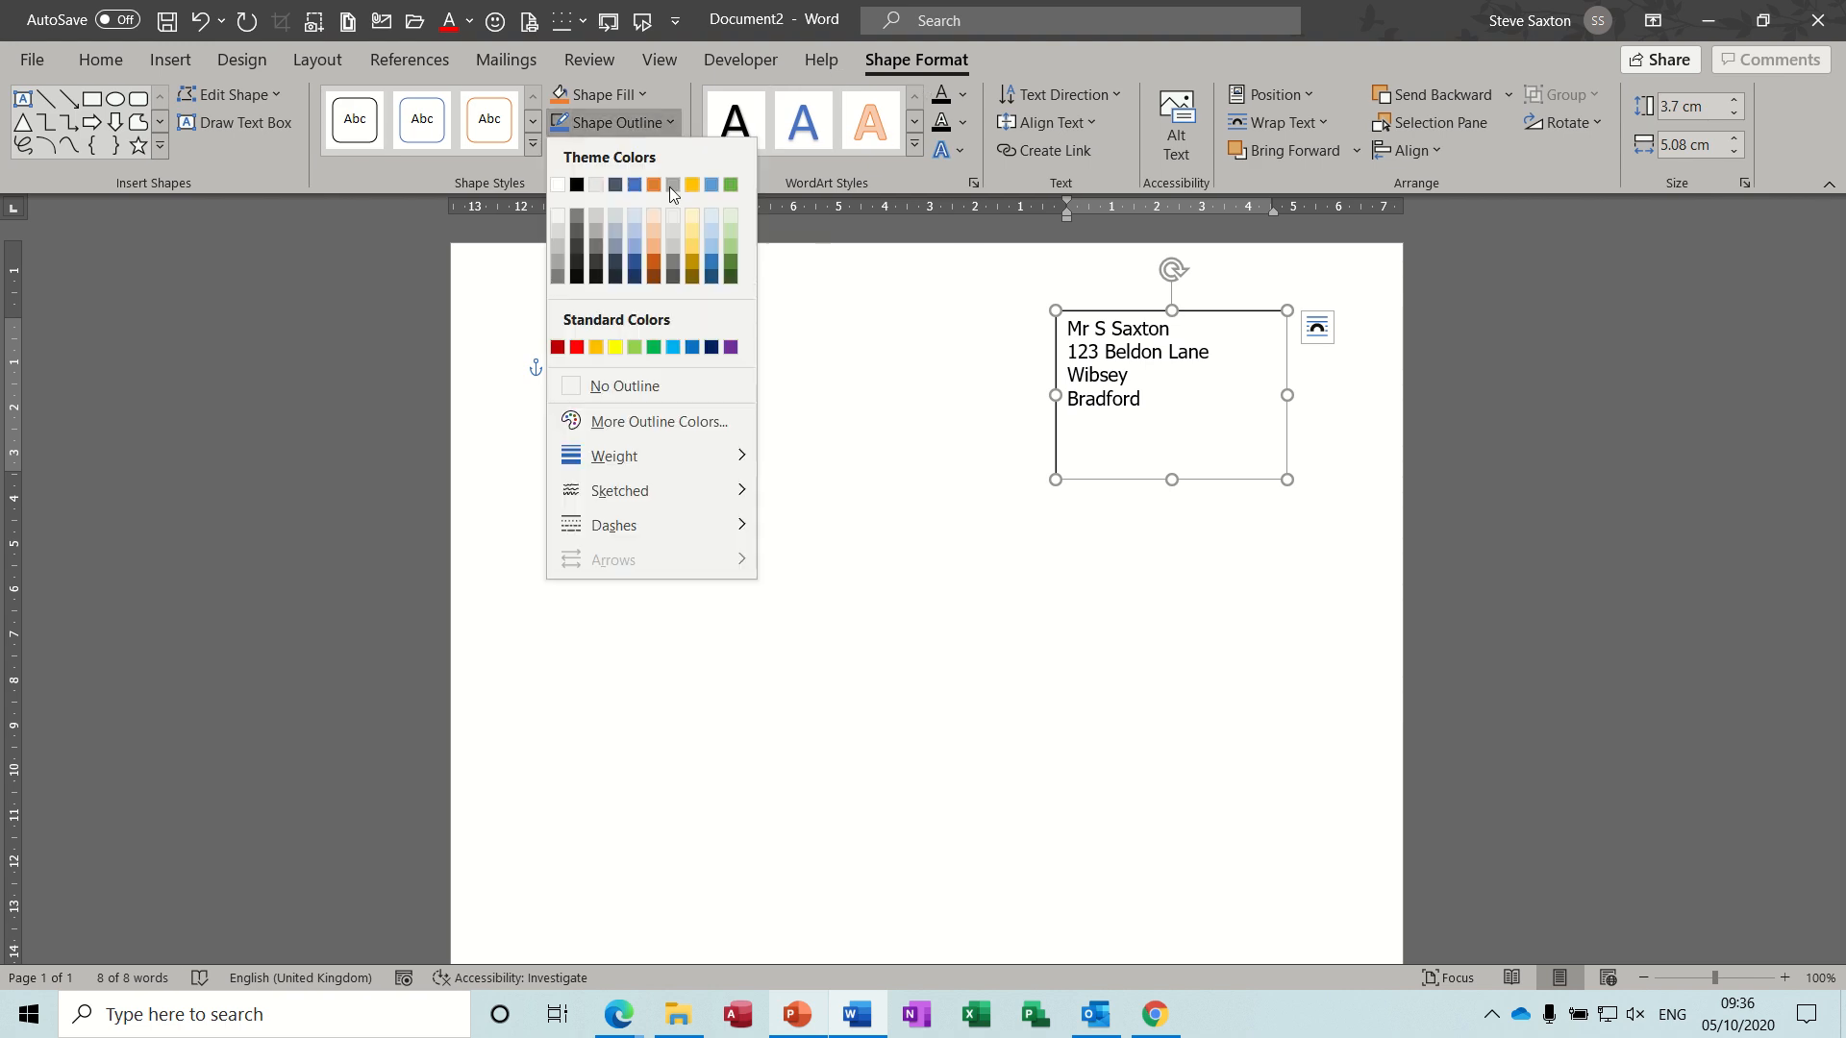
click(632, 385)
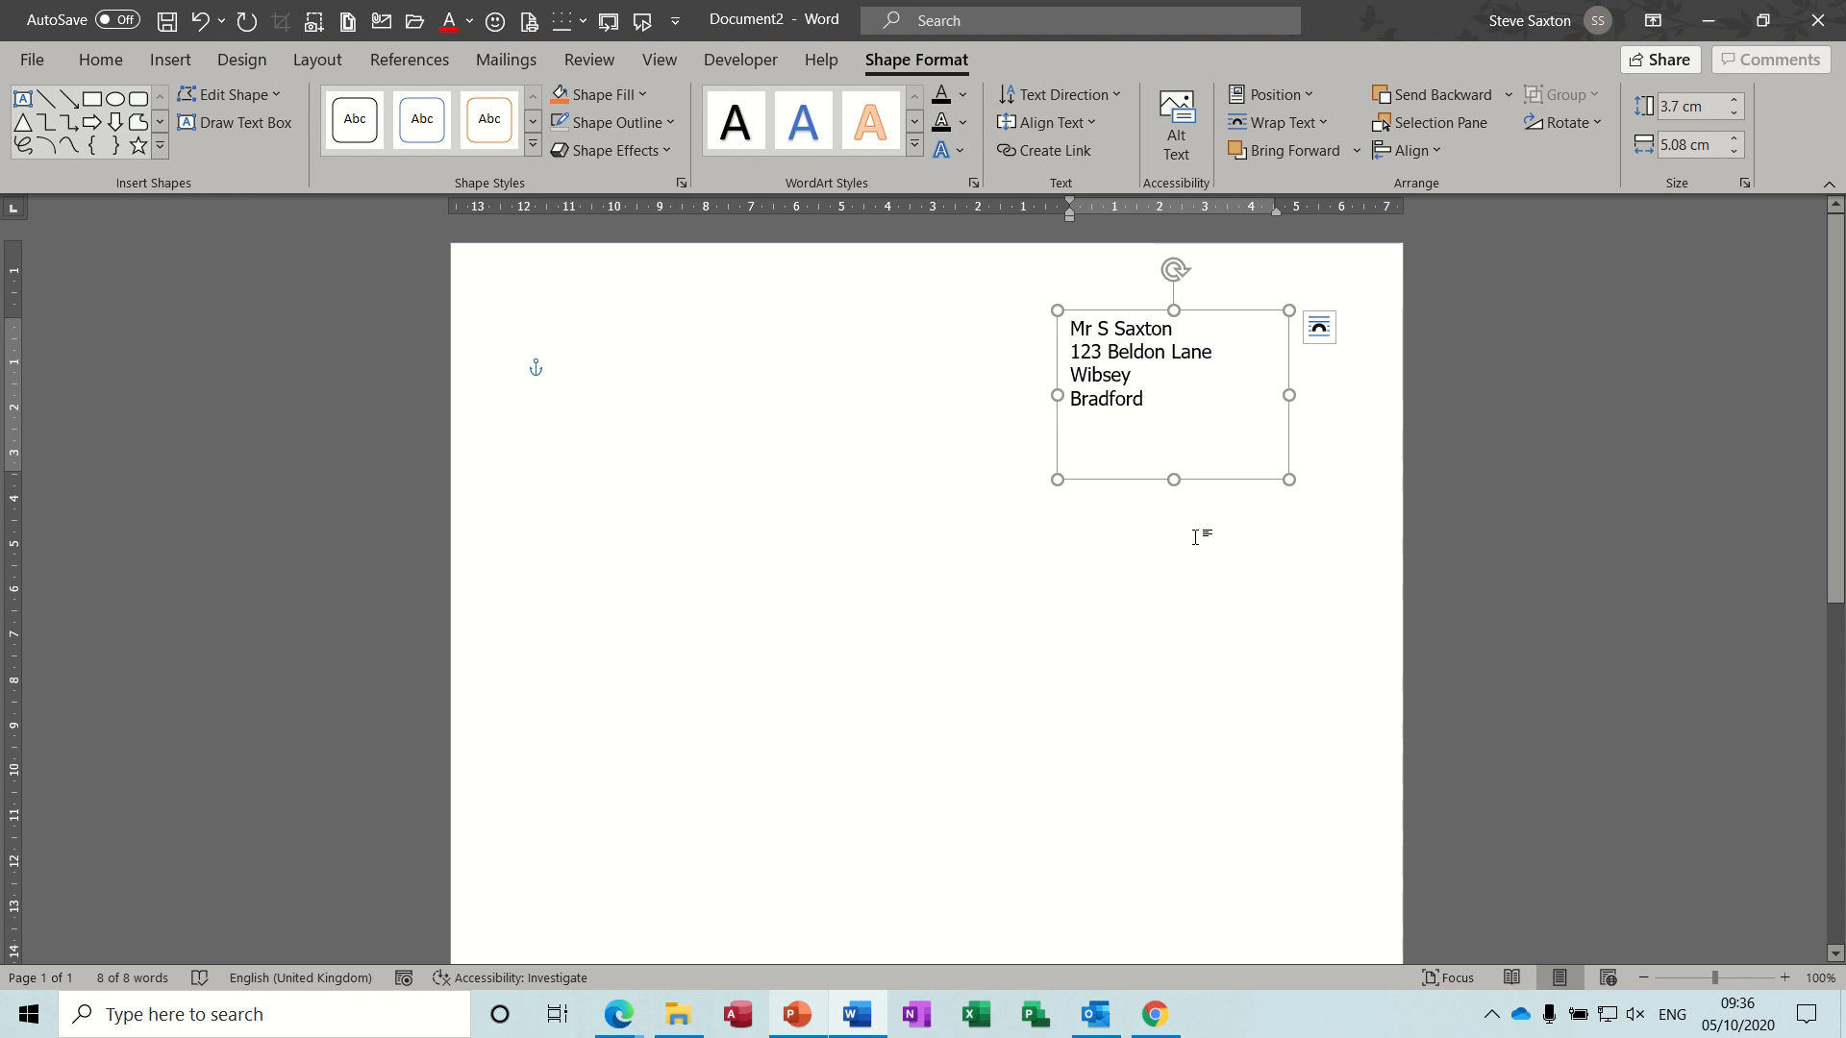
click(1195, 577)
click(1161, 433)
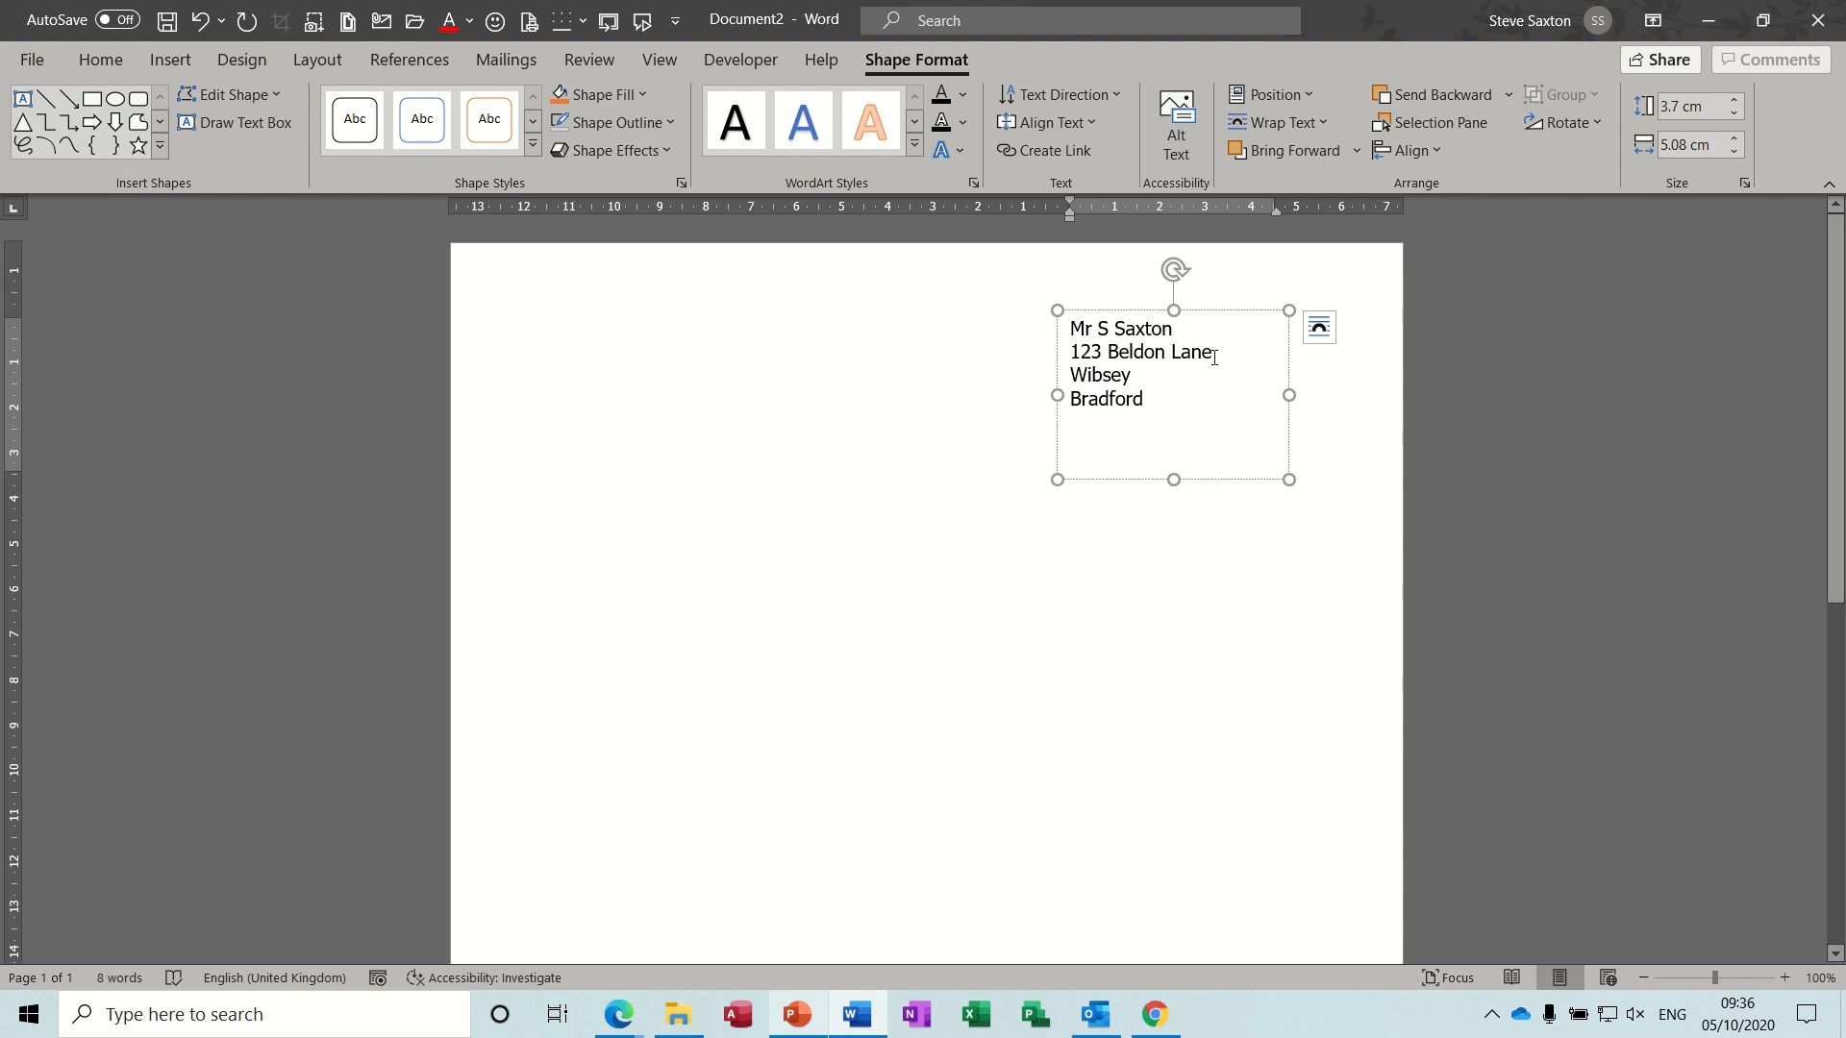
Correct the typo in the address lines and shorten the box from the bottom
text(ss)
click(1149, 381)
key(BackSpace)
click(762, 442)
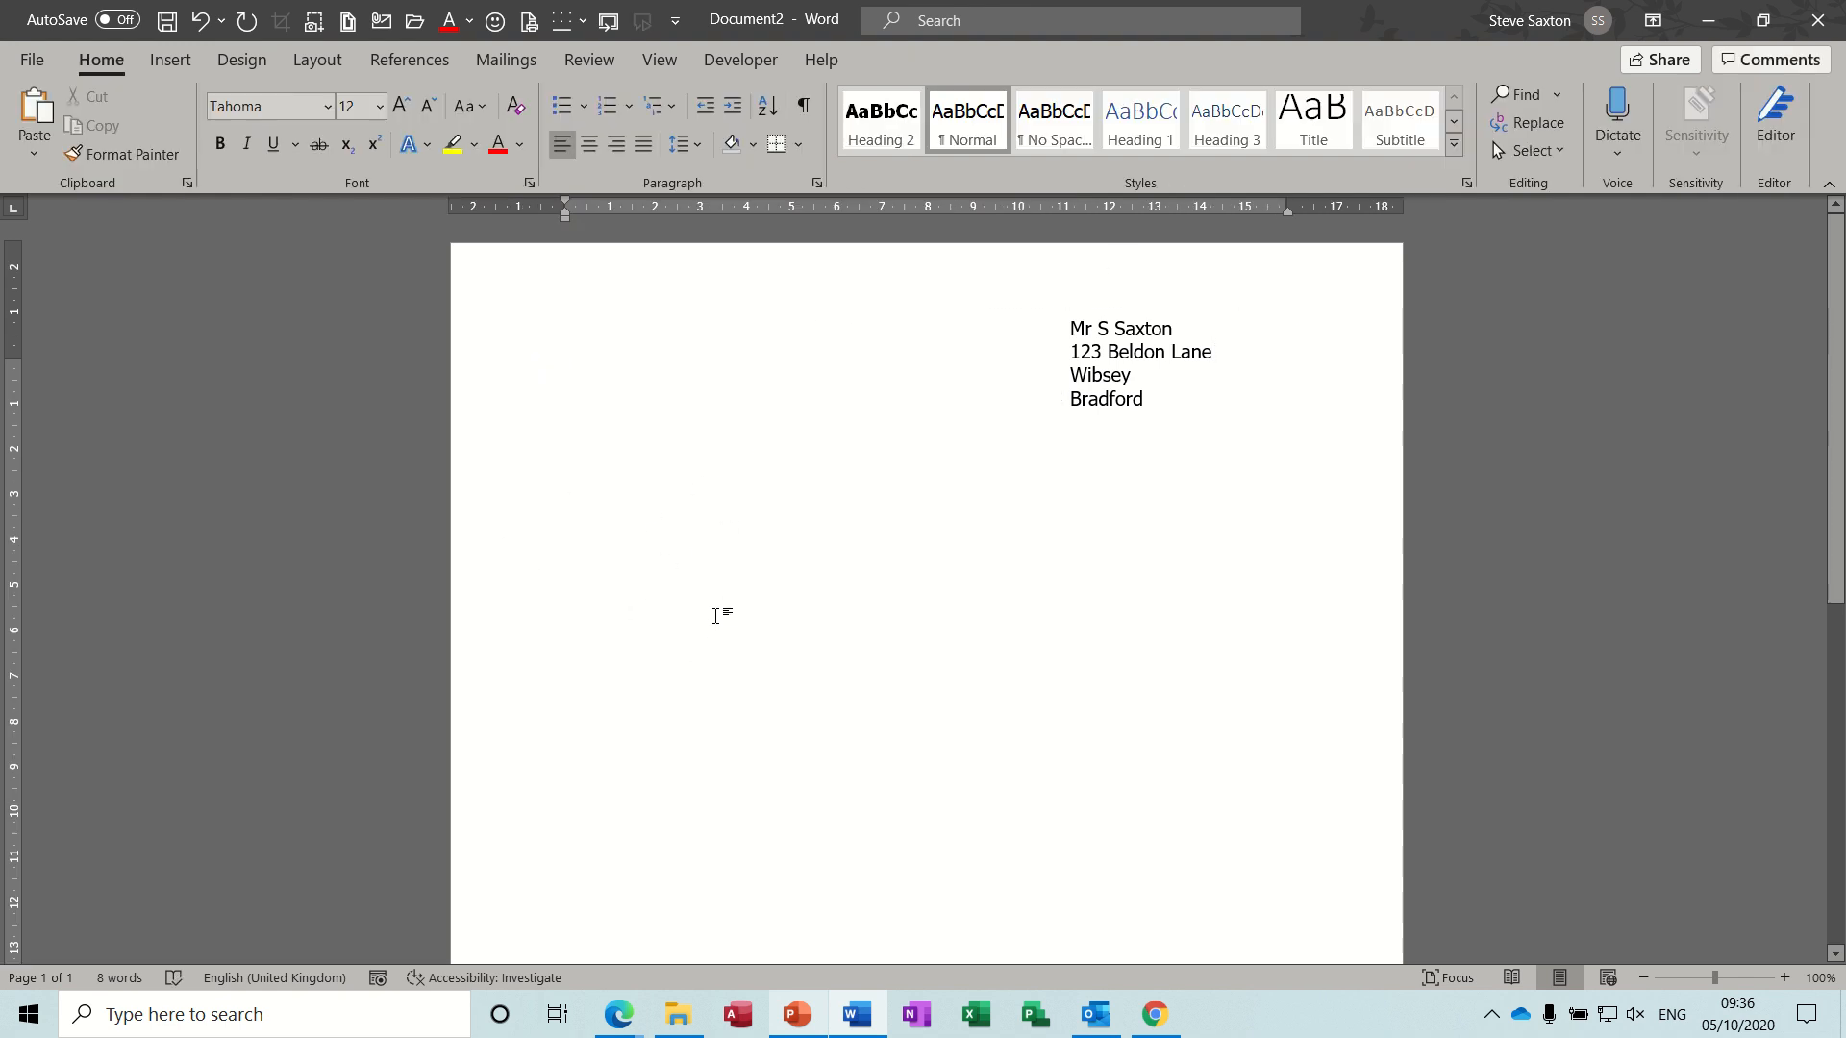
double_click(1103, 377)
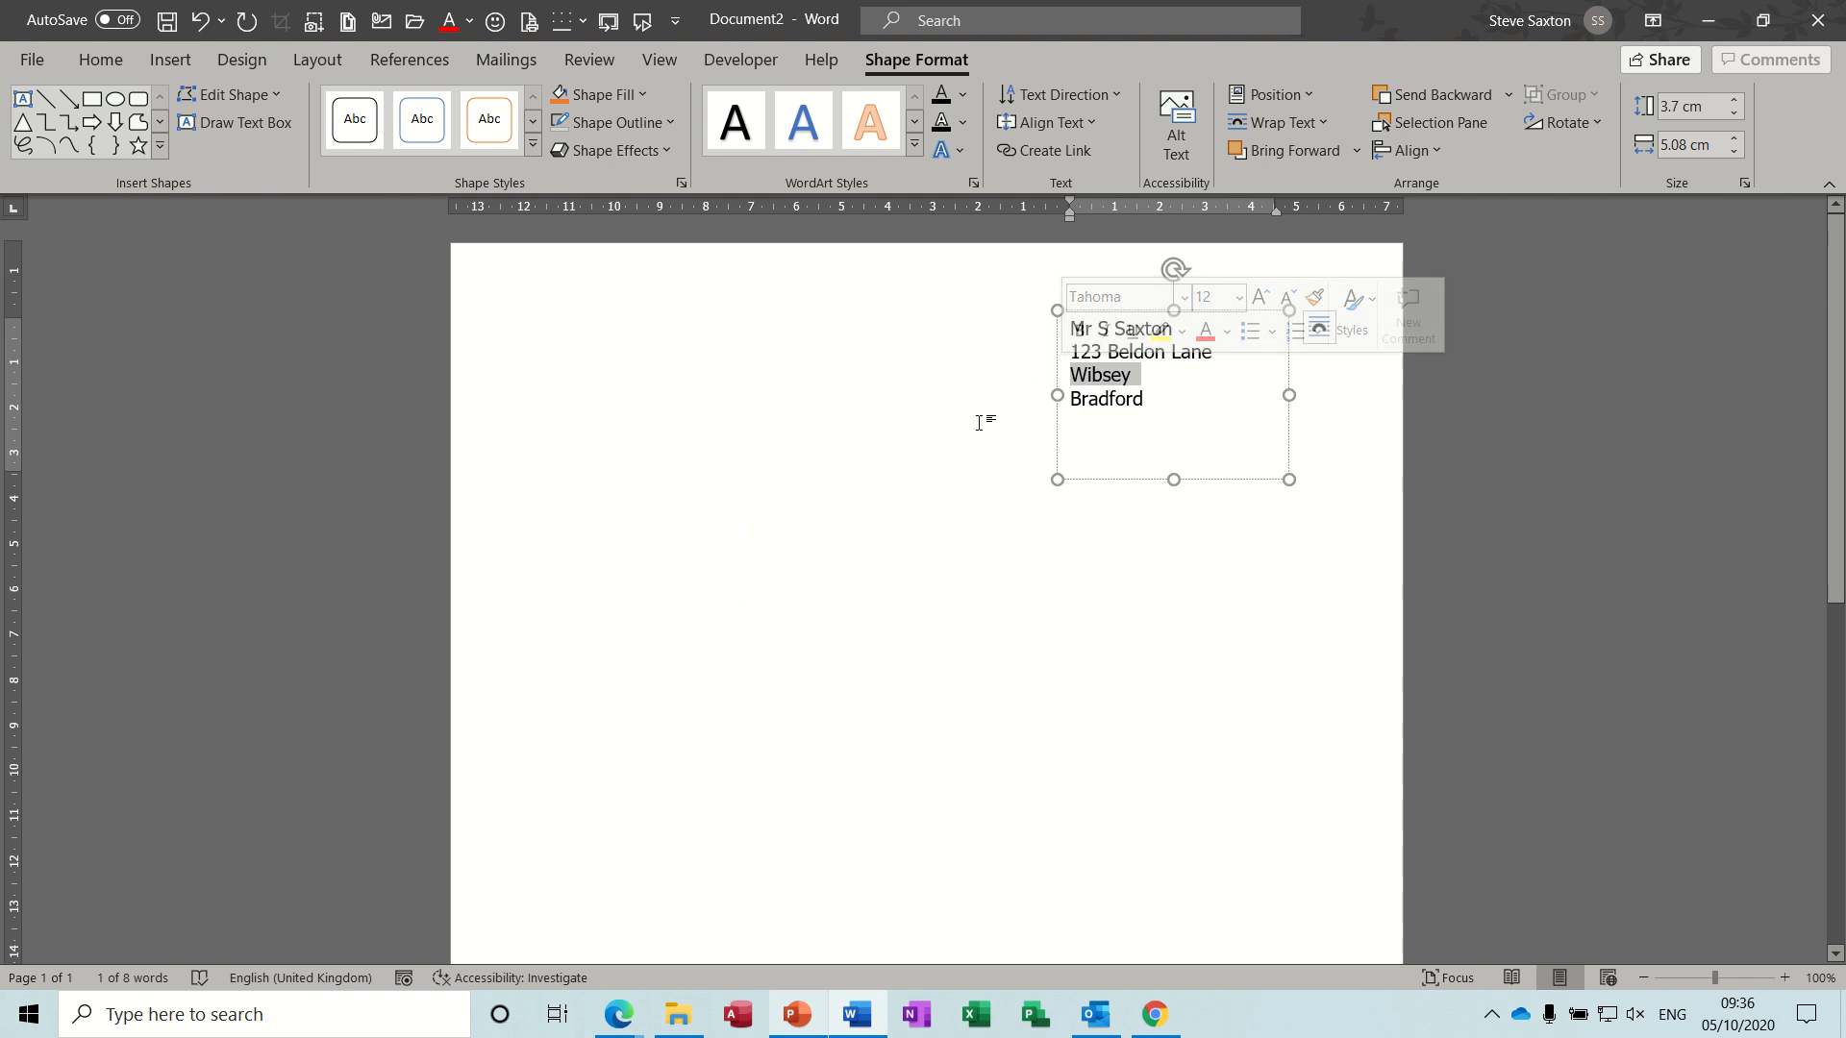
click(663, 481)
click(1120, 385)
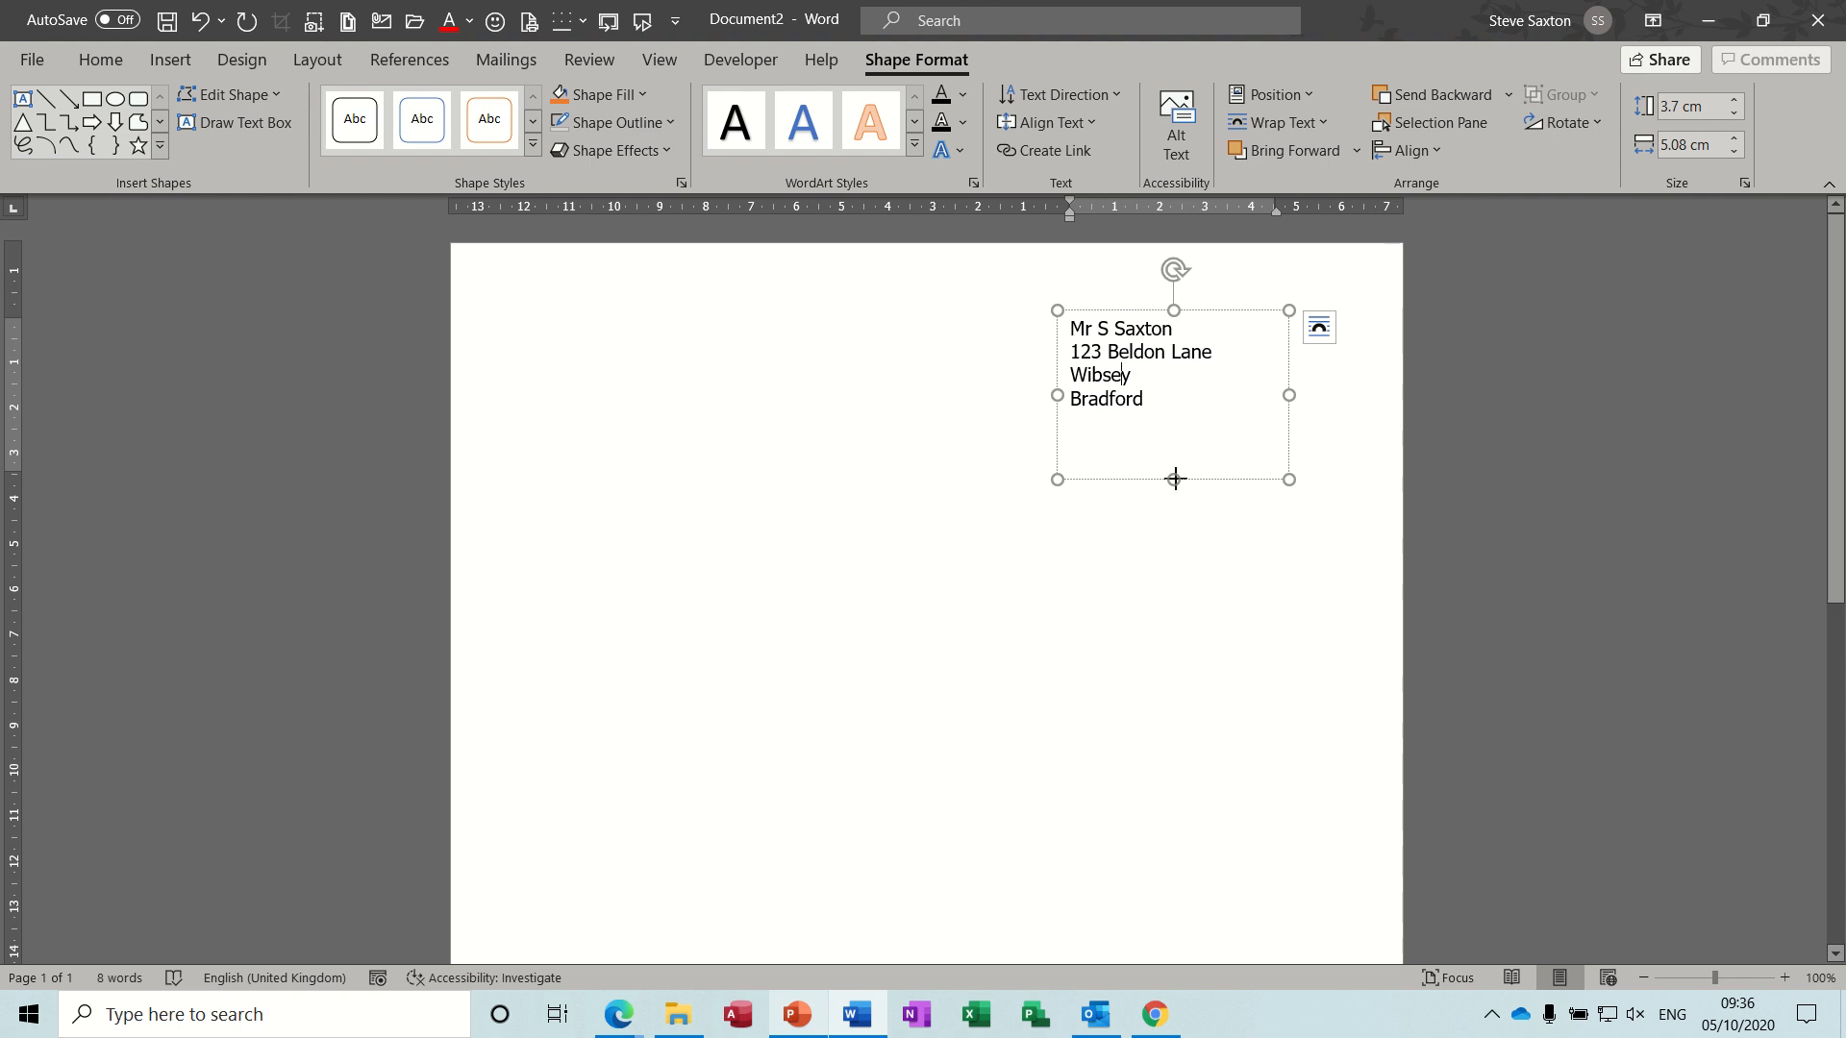
drag(1174, 479, 1169, 420)
Draw a new text box below the address with Draw Text Box
click(746, 490)
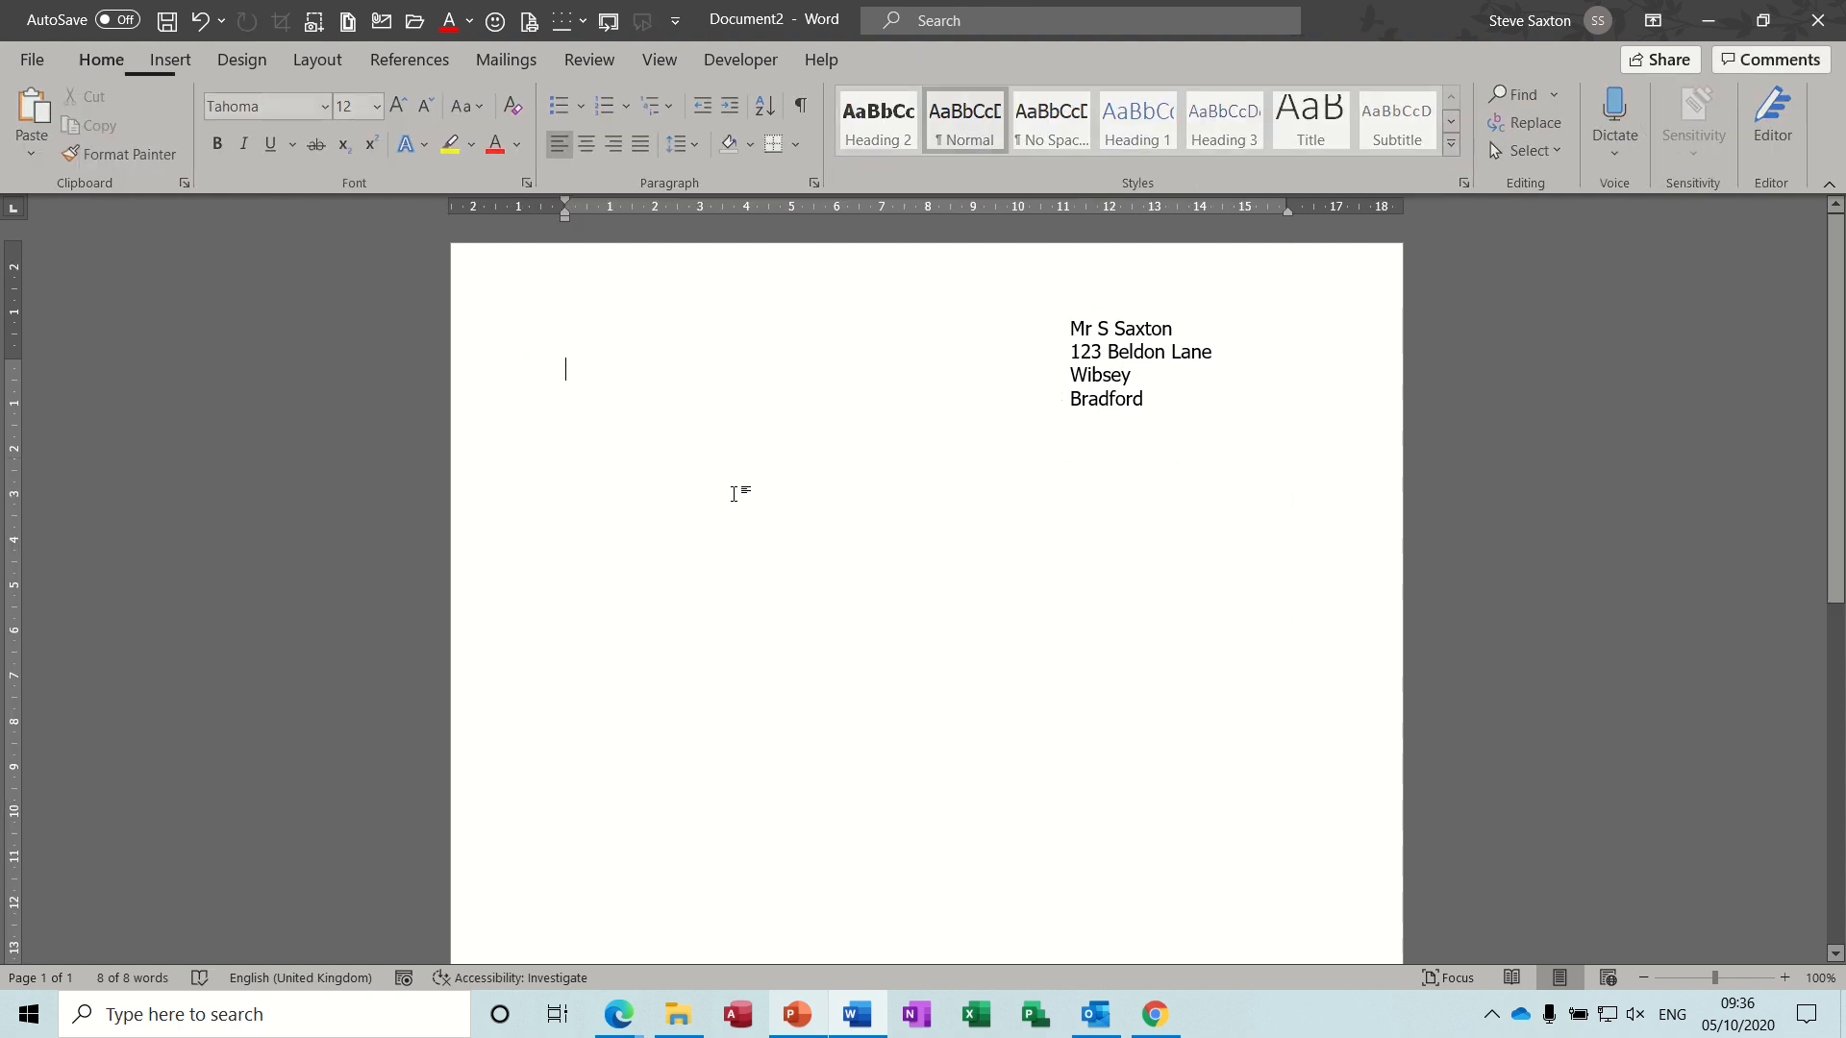
click(170, 59)
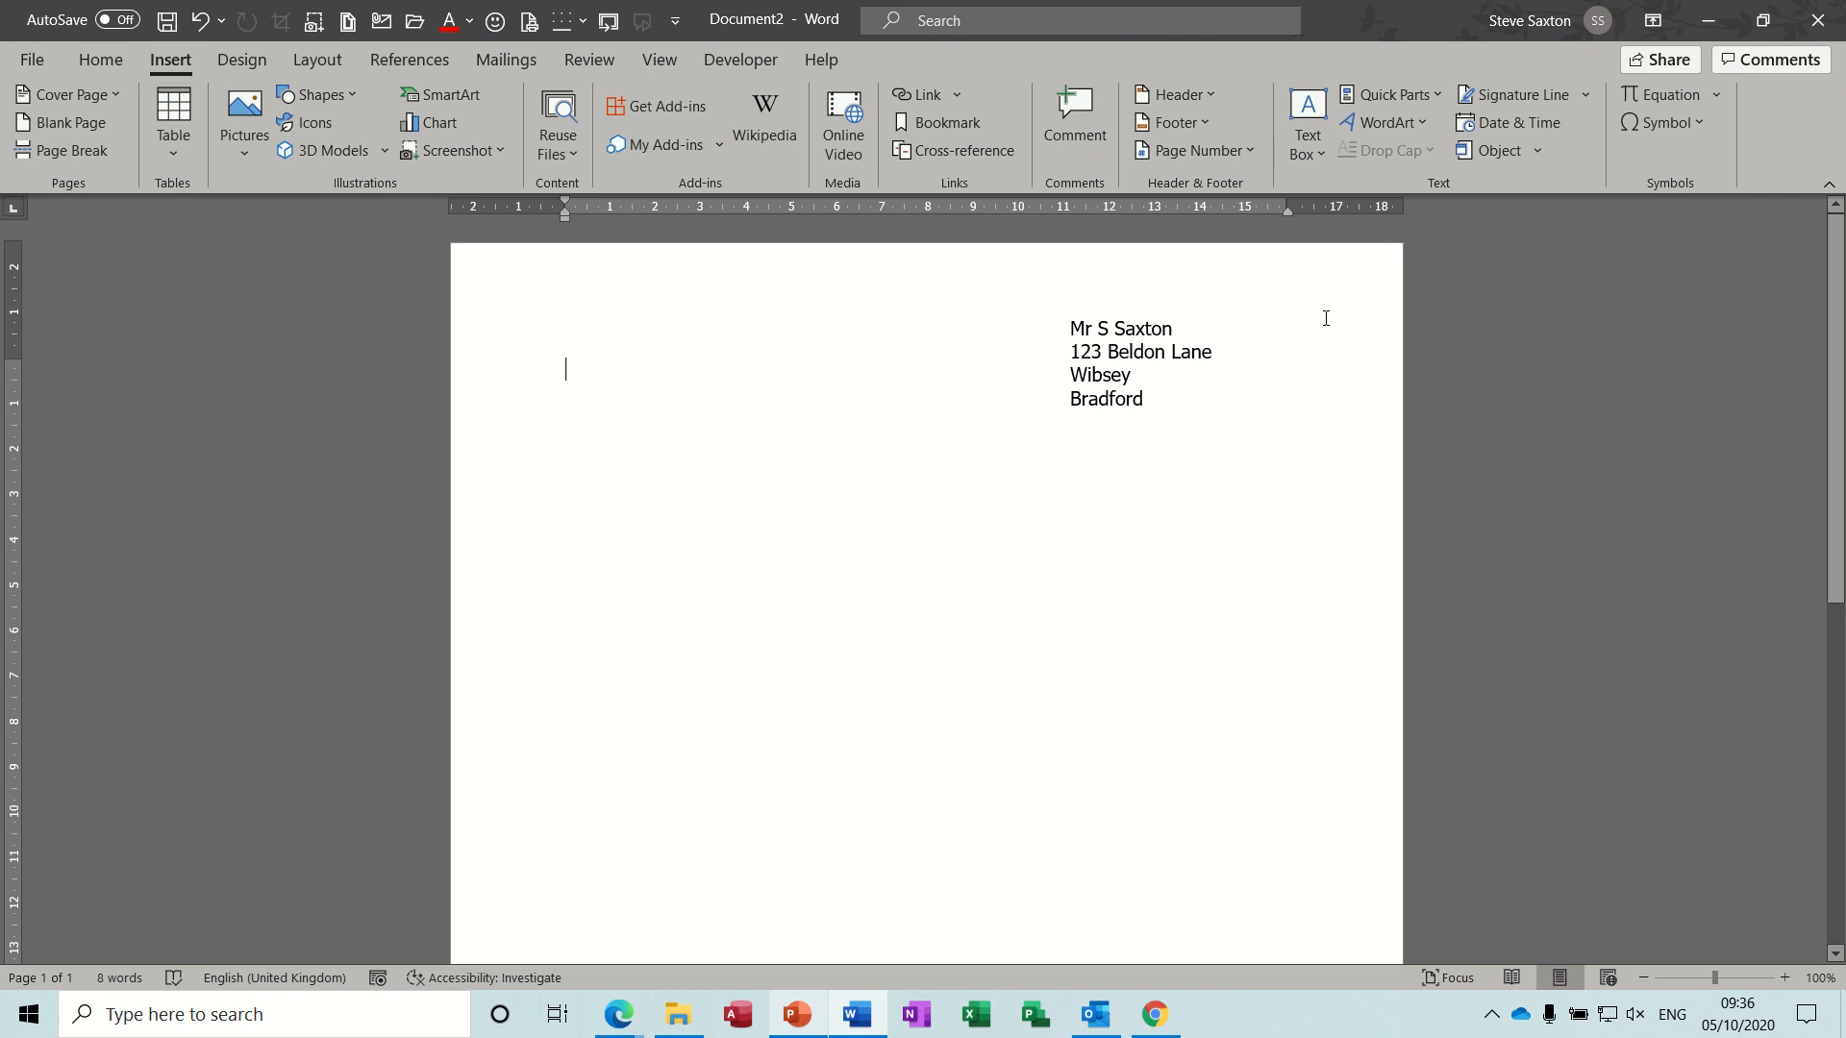
click(1321, 153)
click(1369, 700)
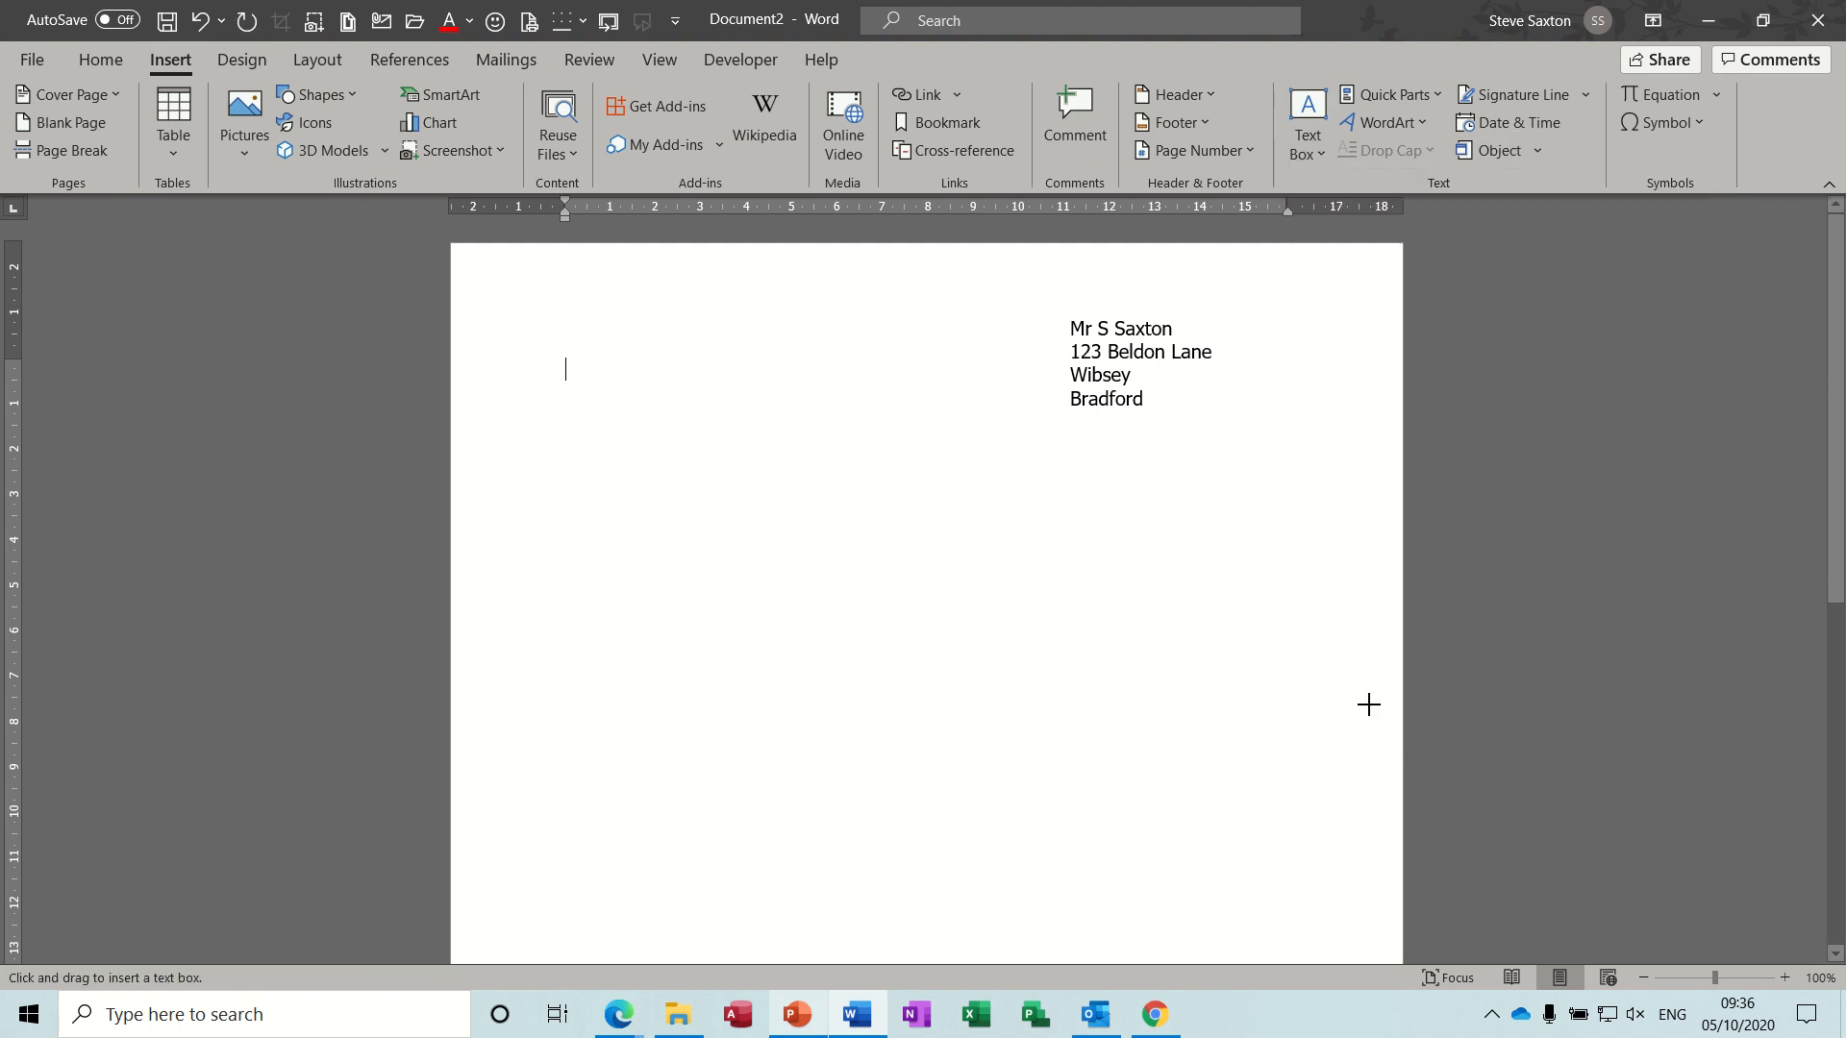
drag(610, 462, 921, 712)
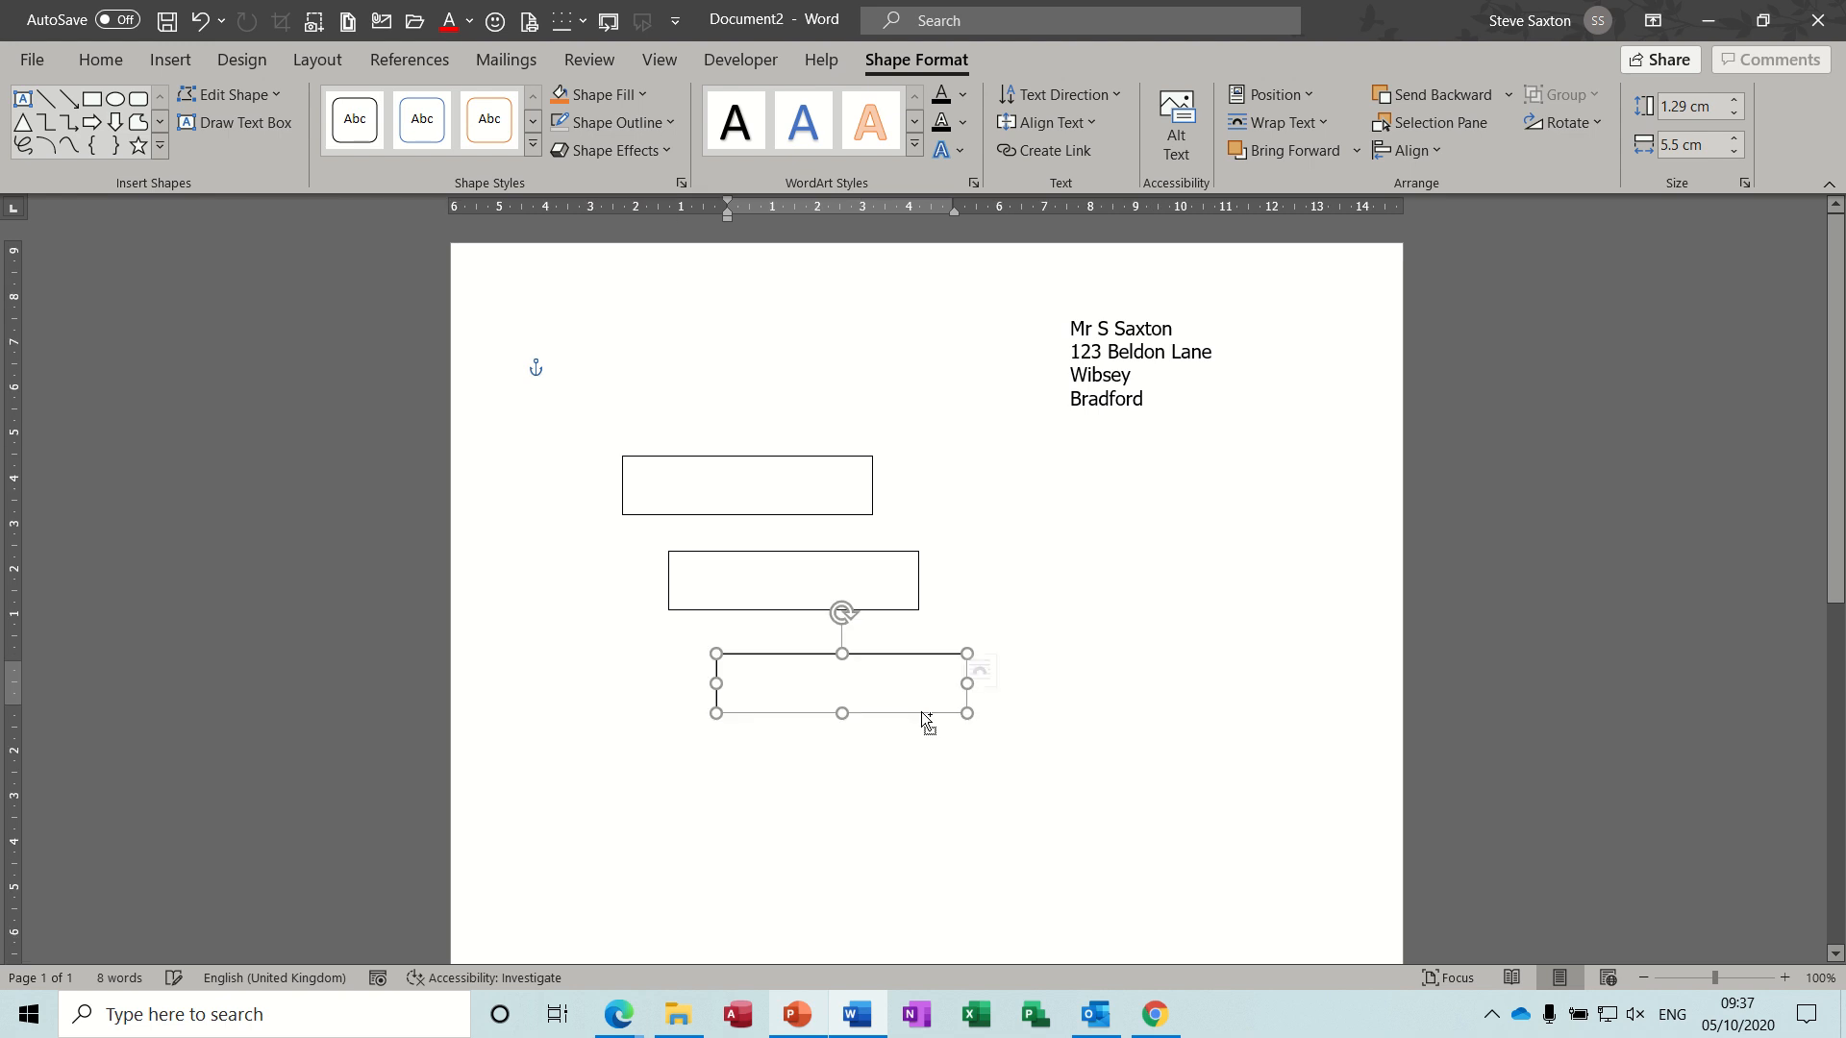
Chain the first text box to the second and the second to the third with Create Link
click(710, 493)
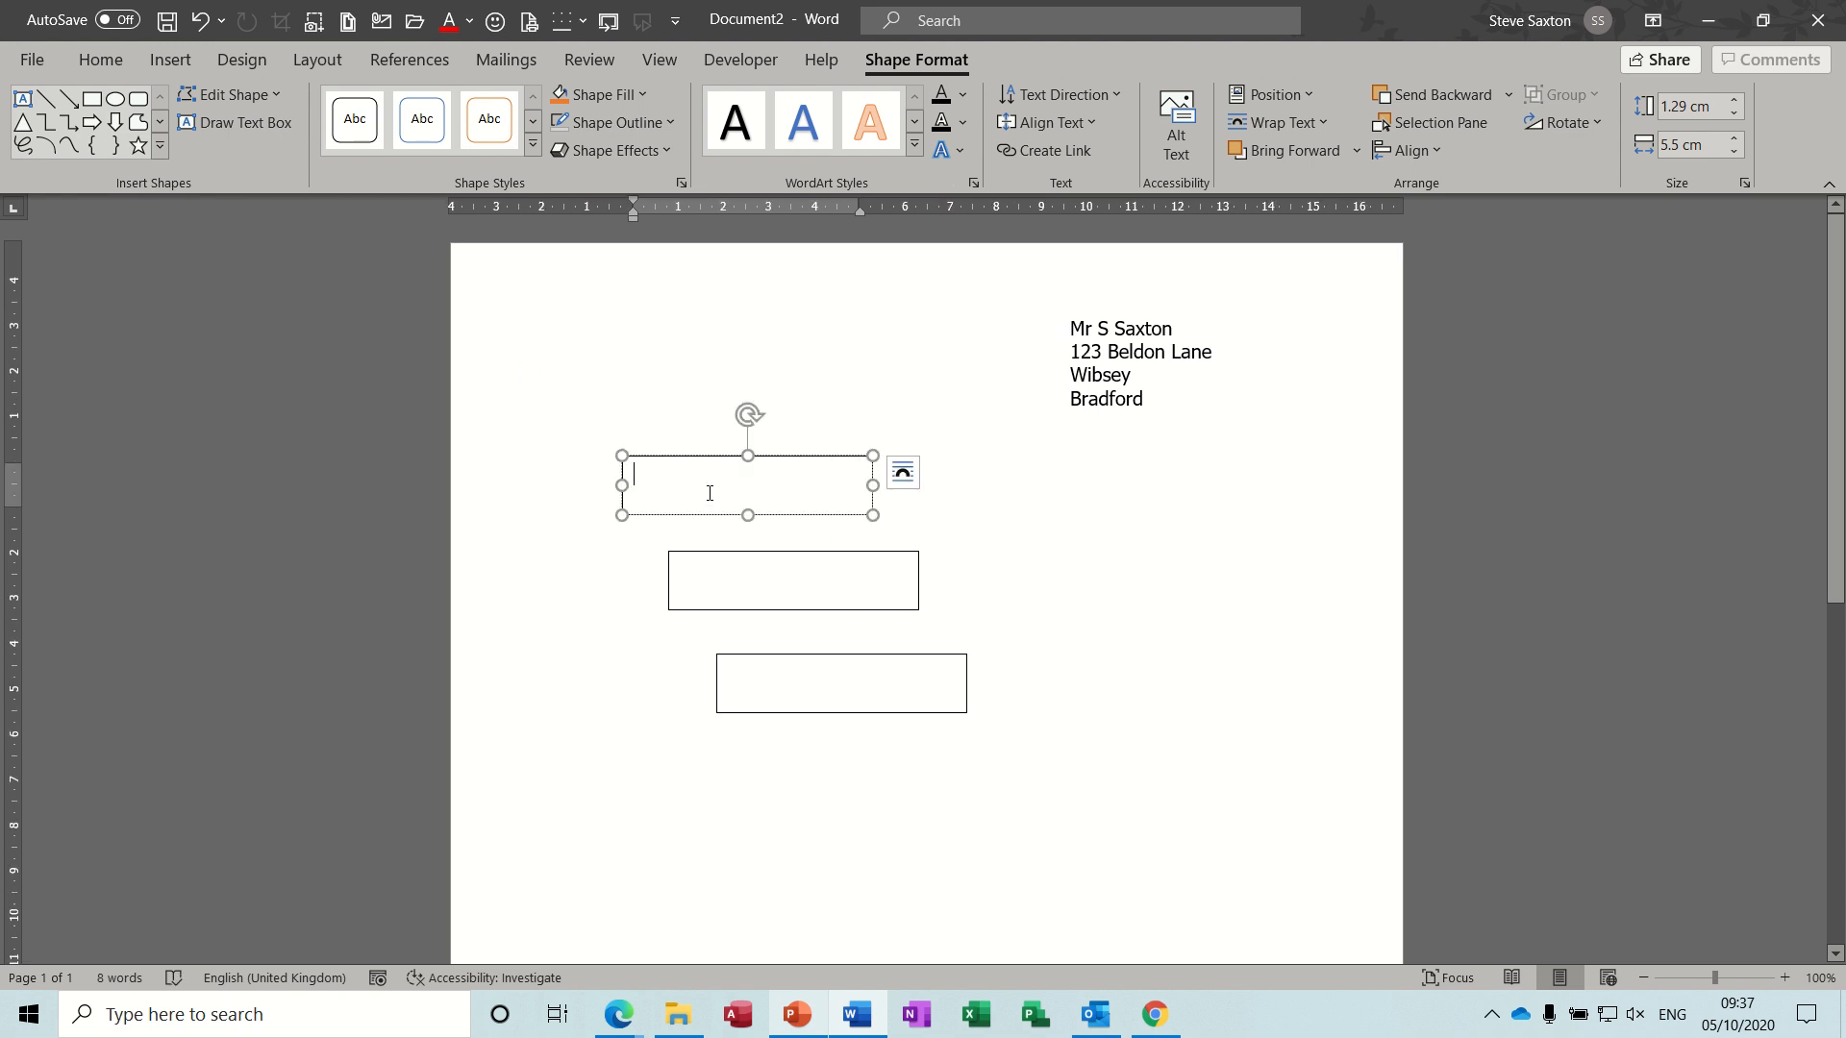
click(1028, 152)
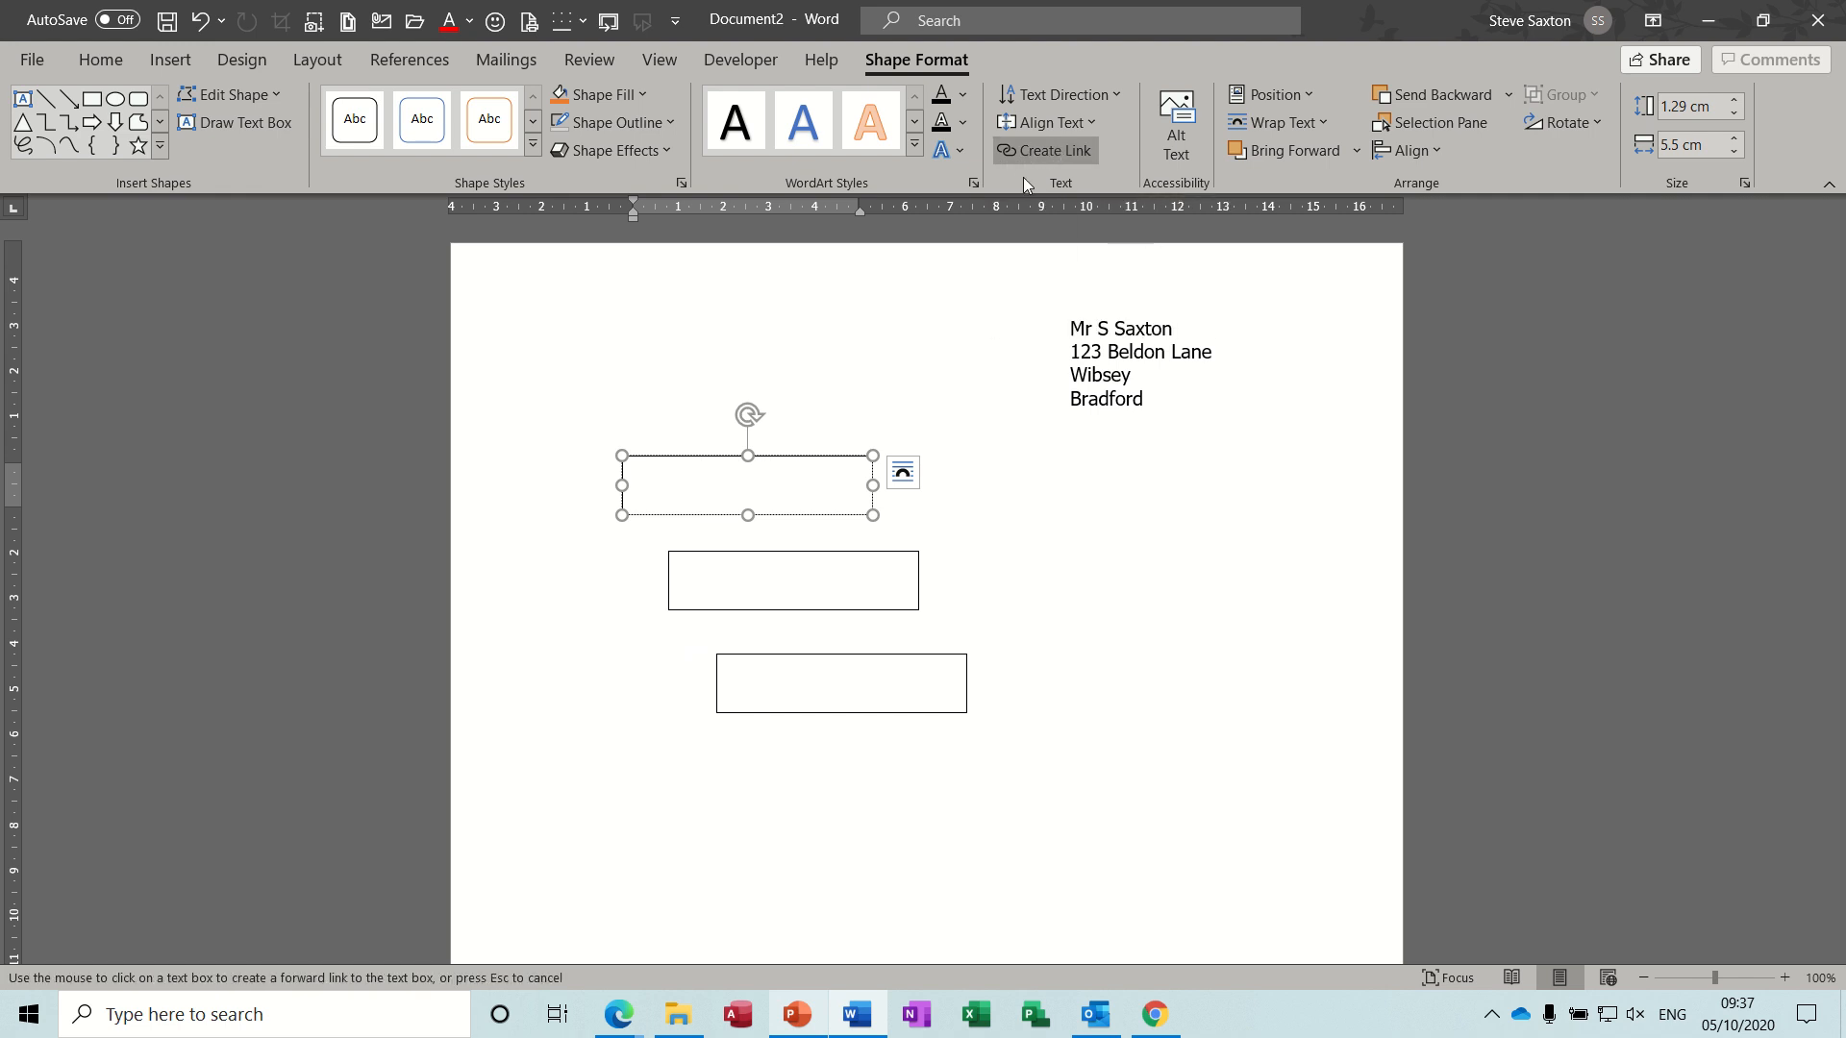
click(780, 570)
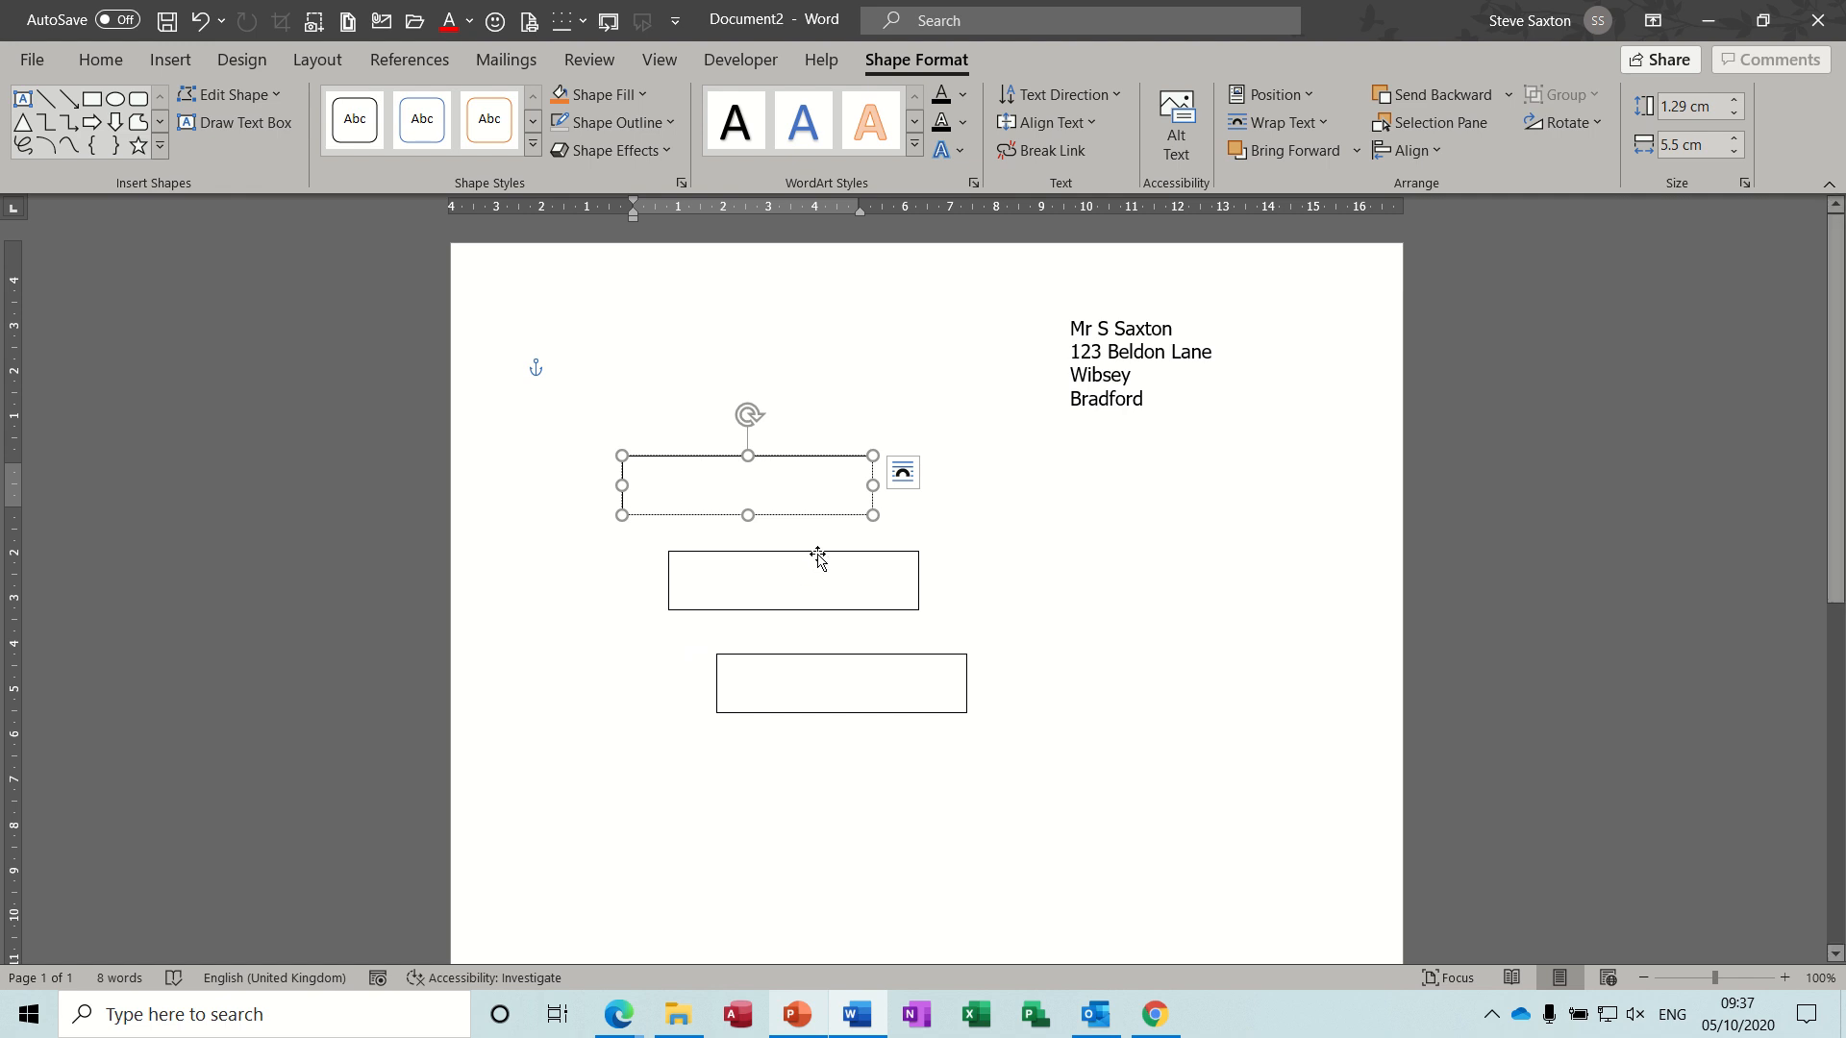
click(818, 554)
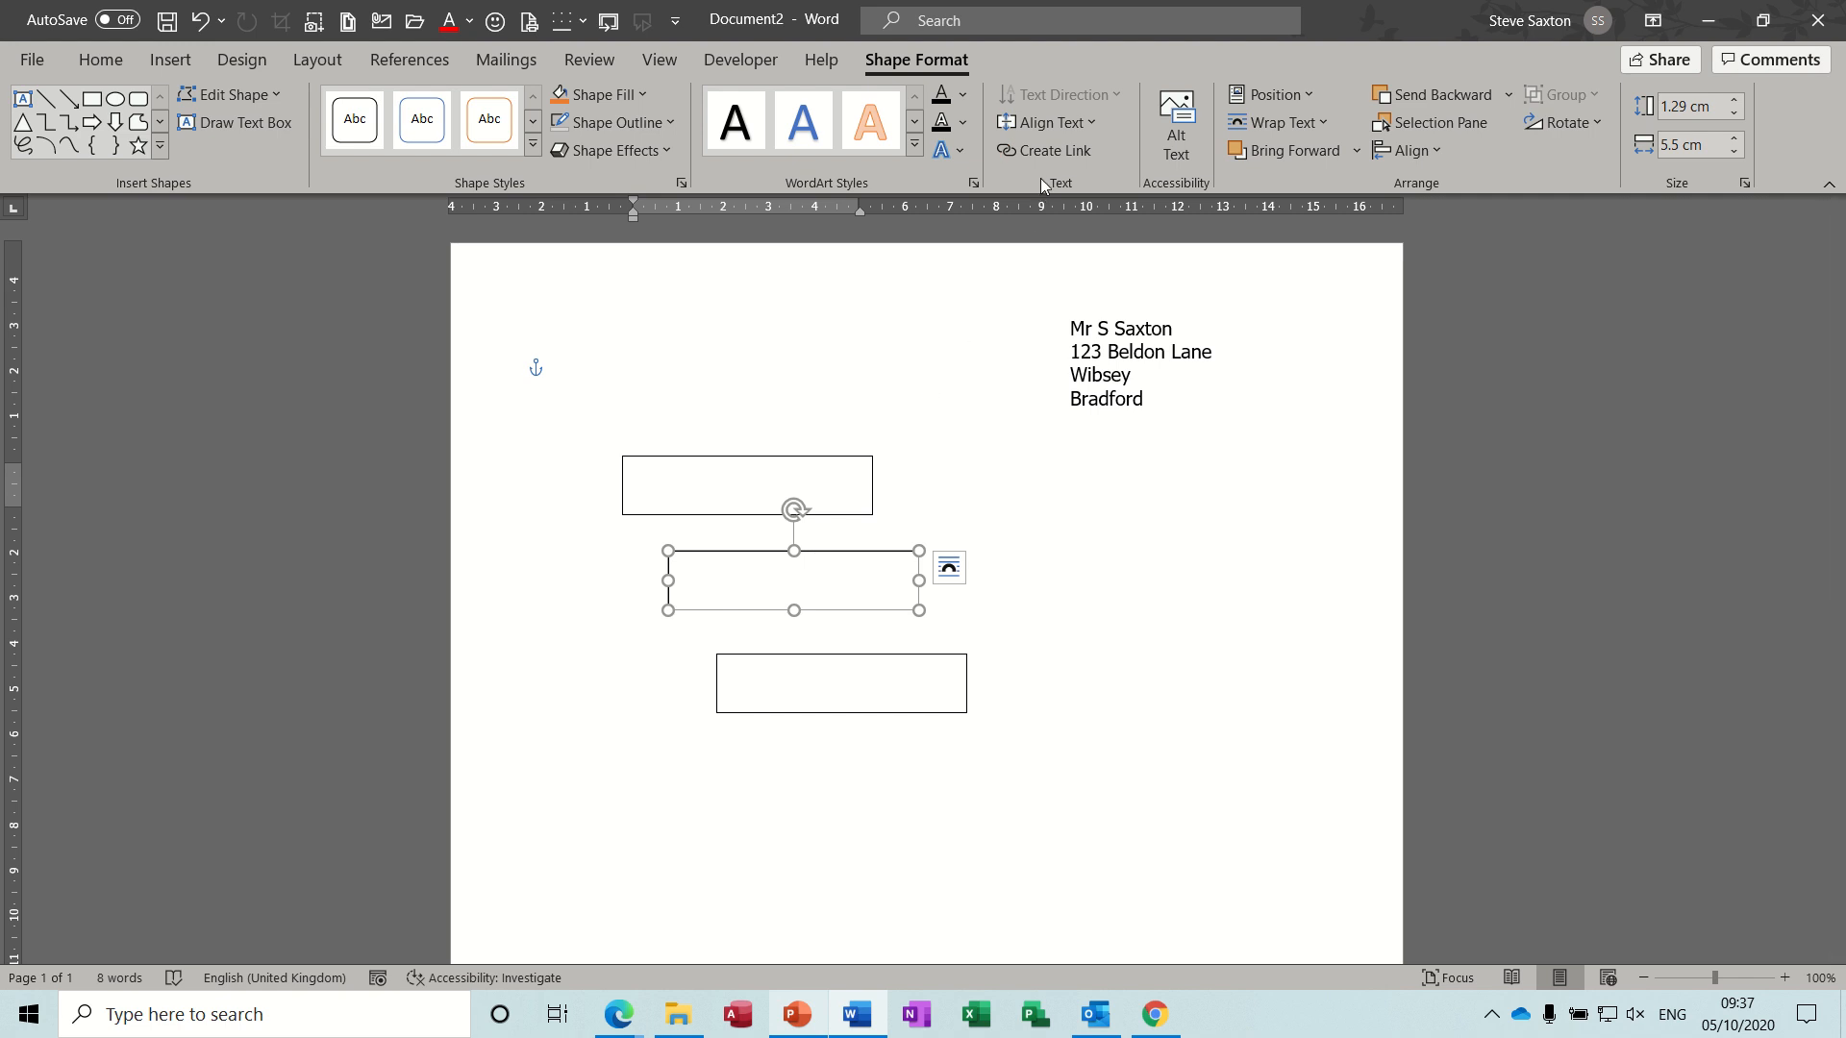
click(1032, 148)
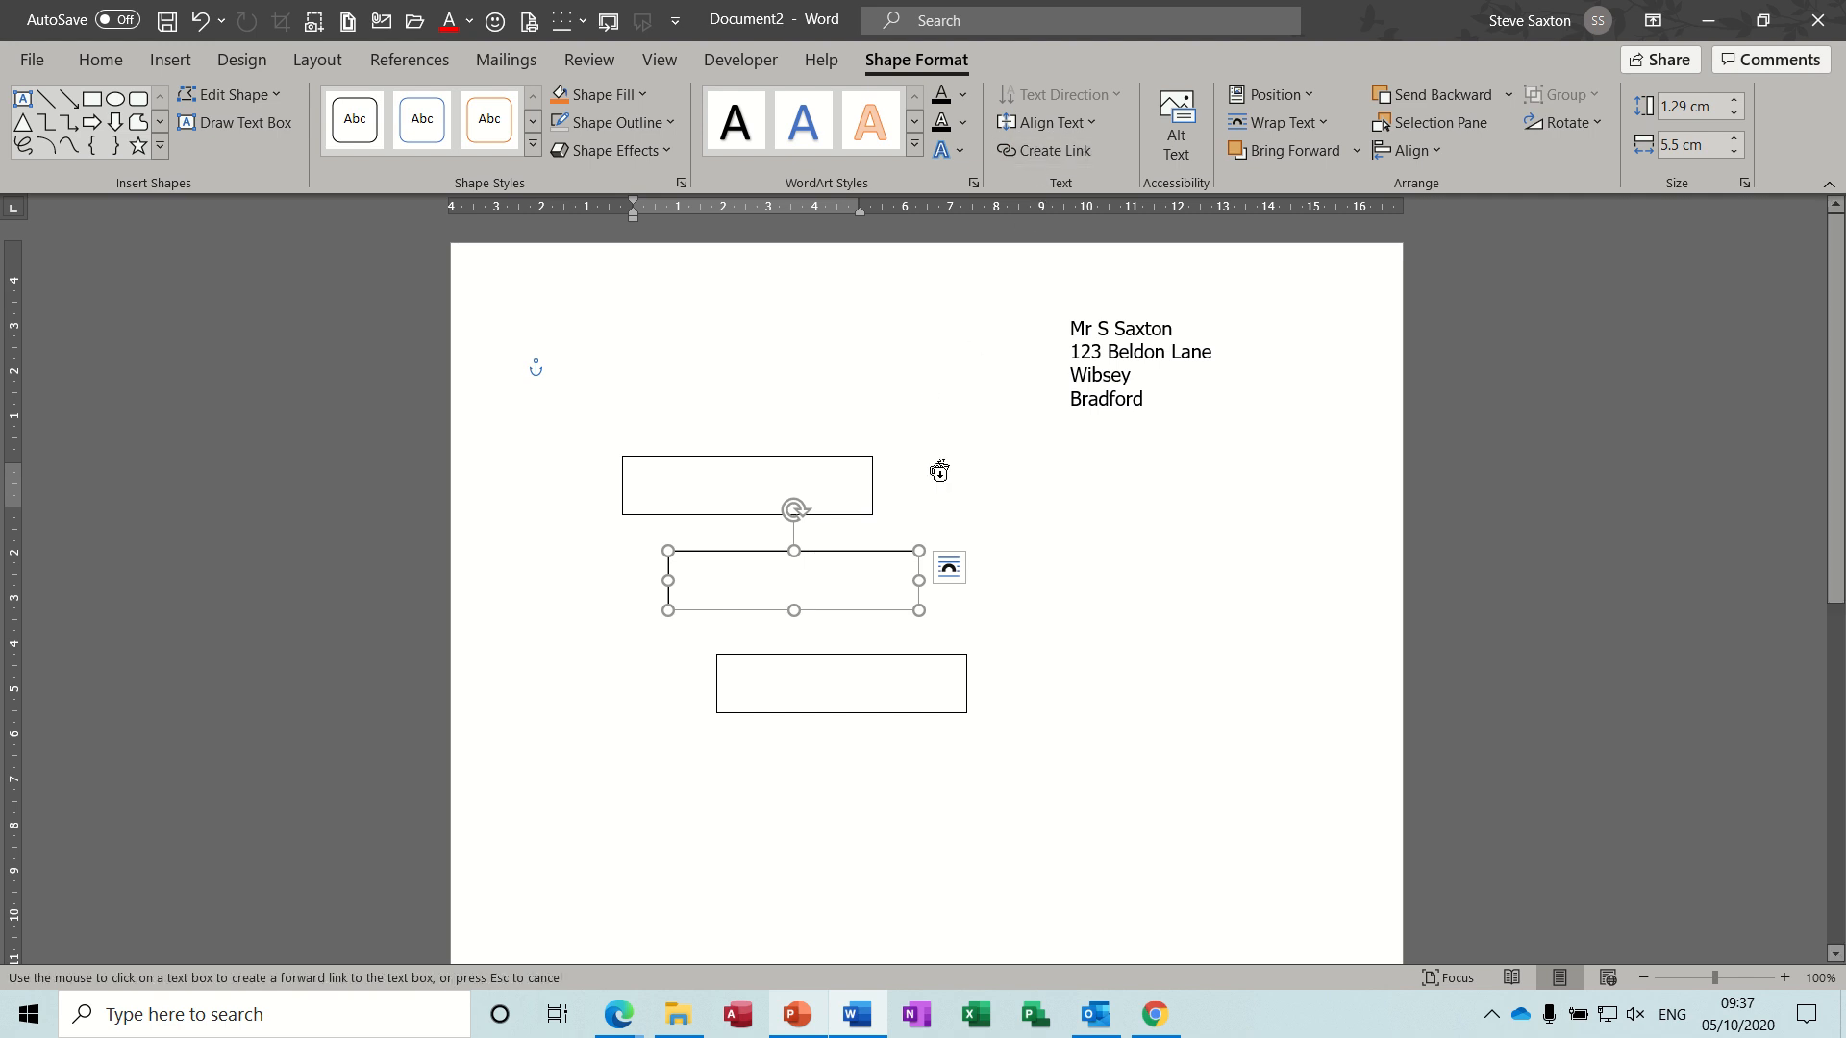
click(842, 678)
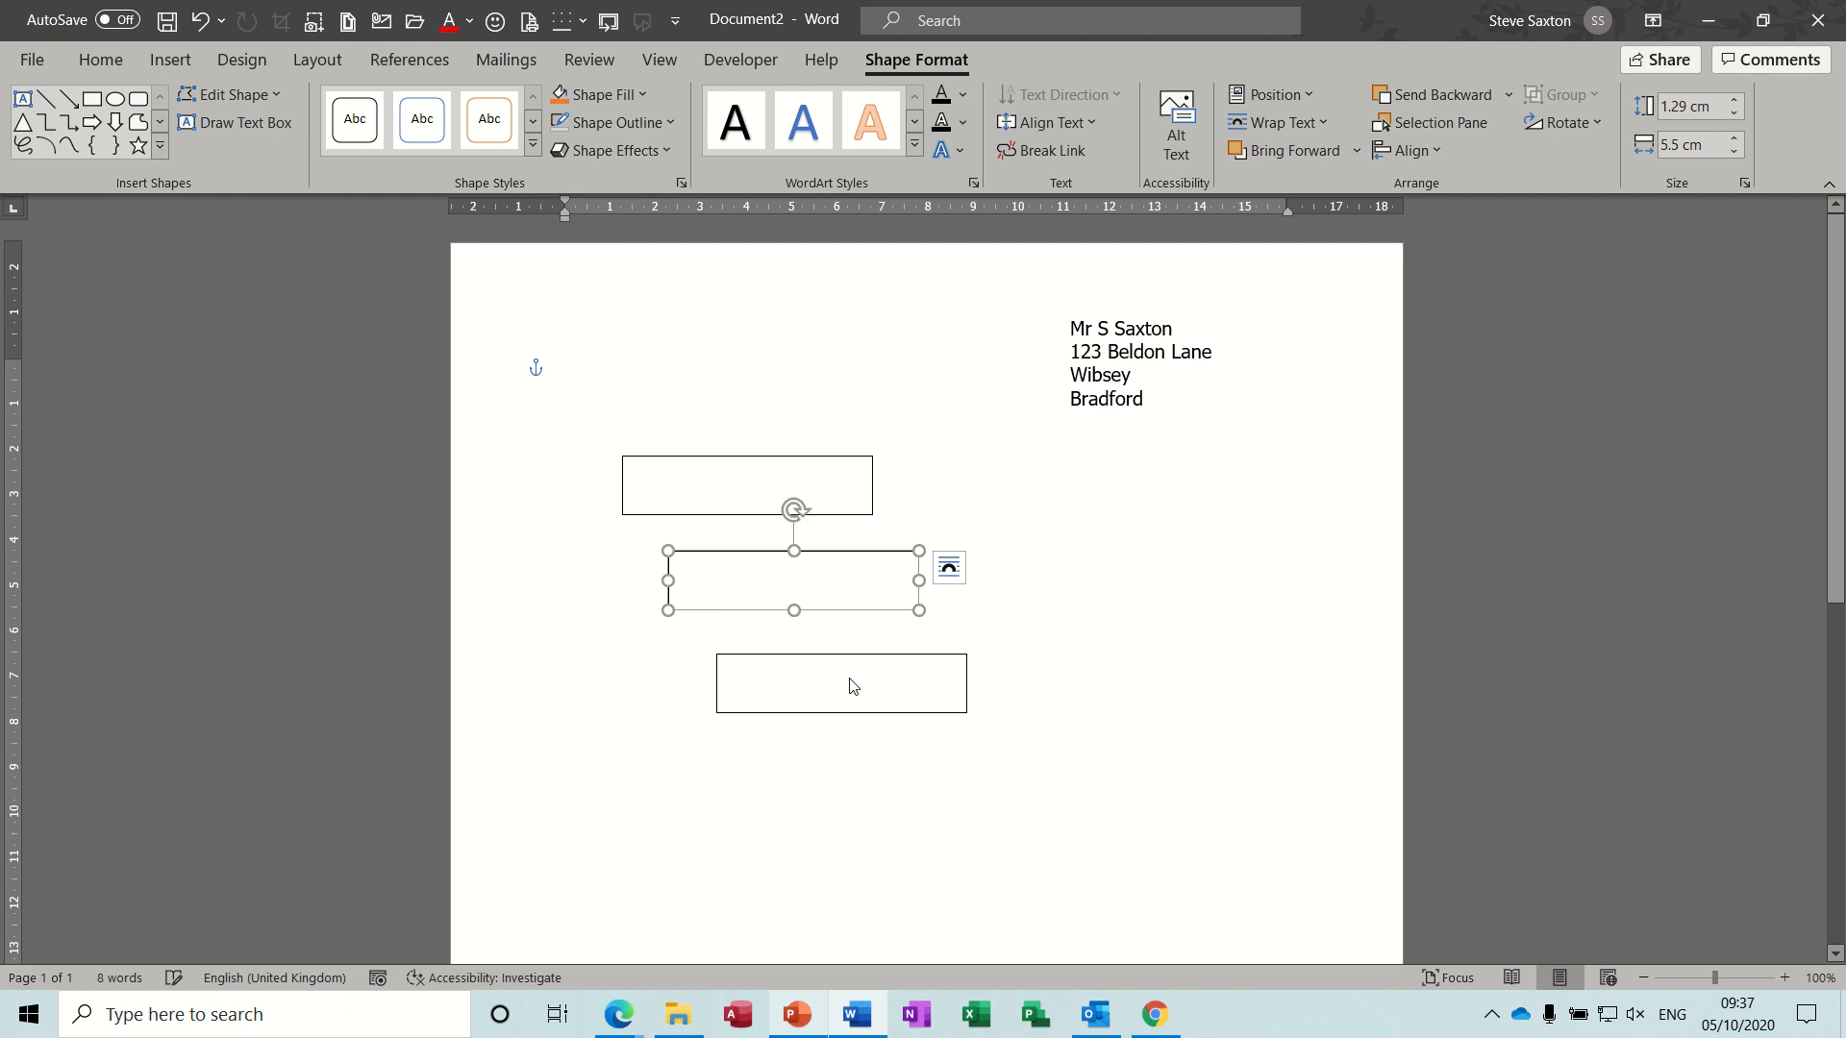
click(687, 482)
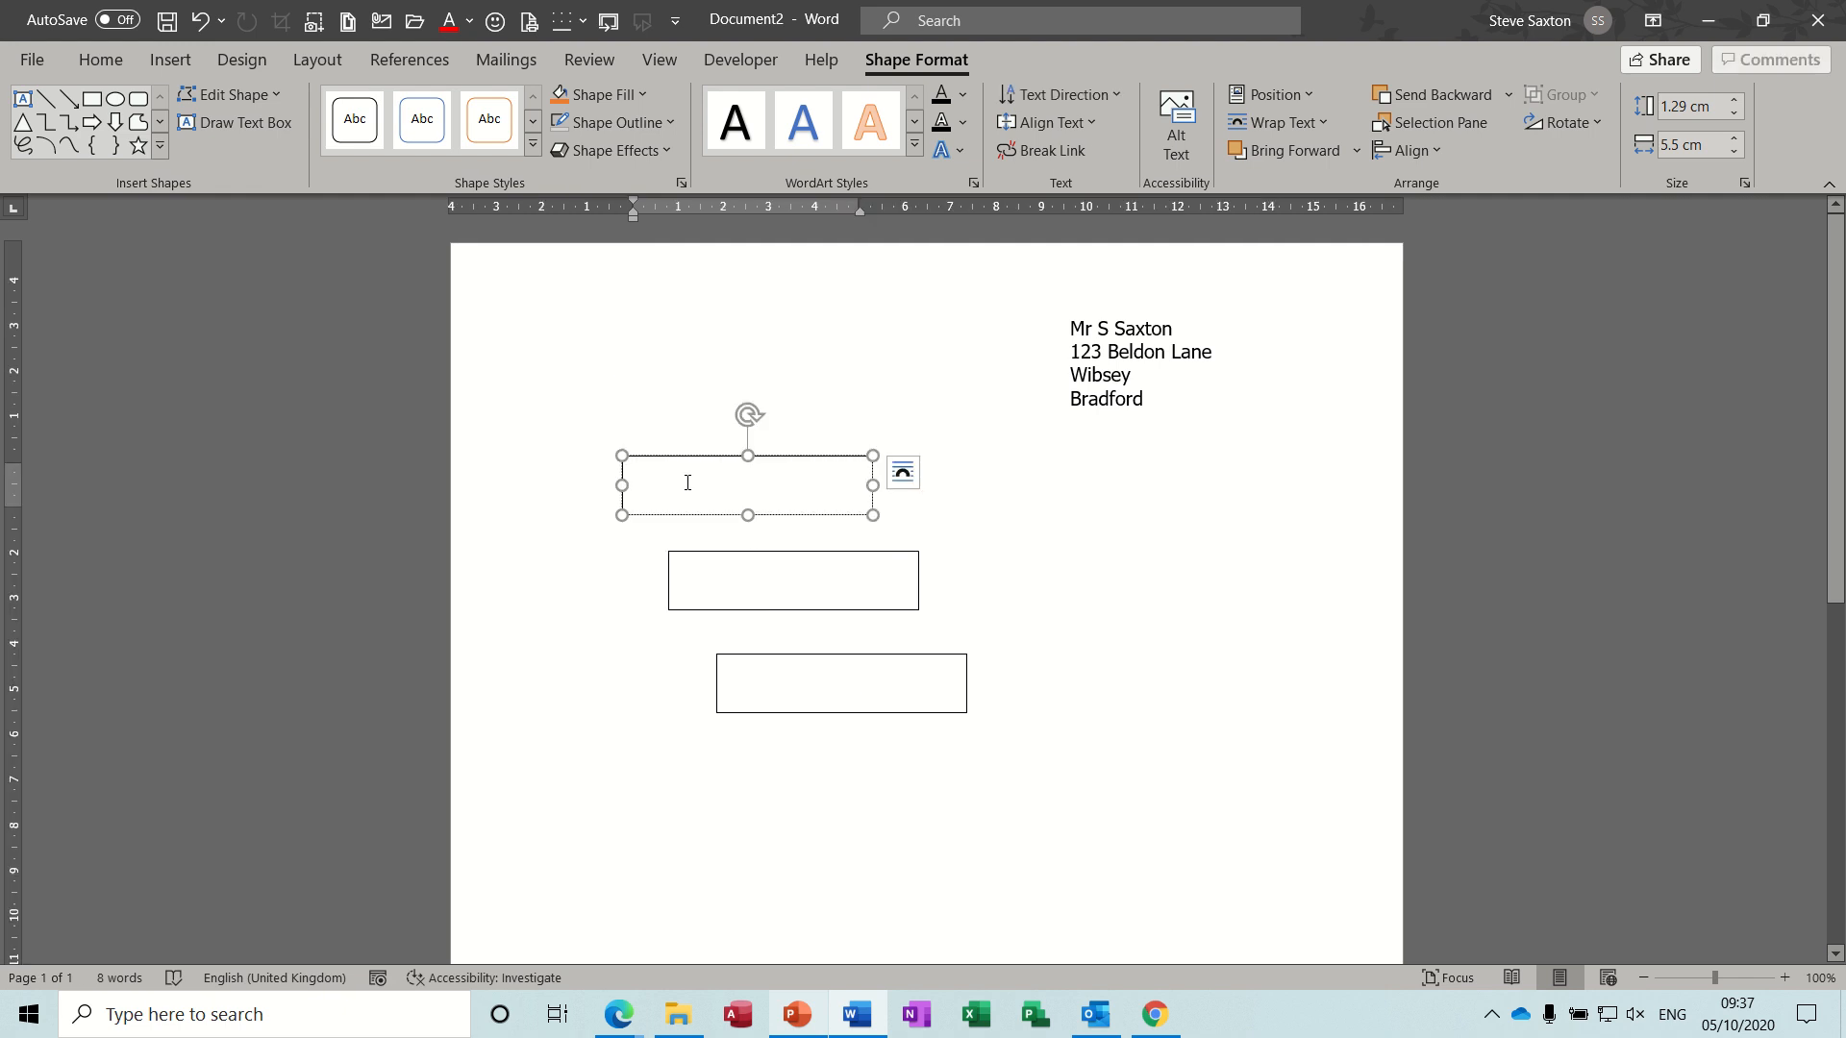
Type filler text that flows through the linked boxes, move the third box lower right, and undo the stray letter
text(dffib  eubebebe)
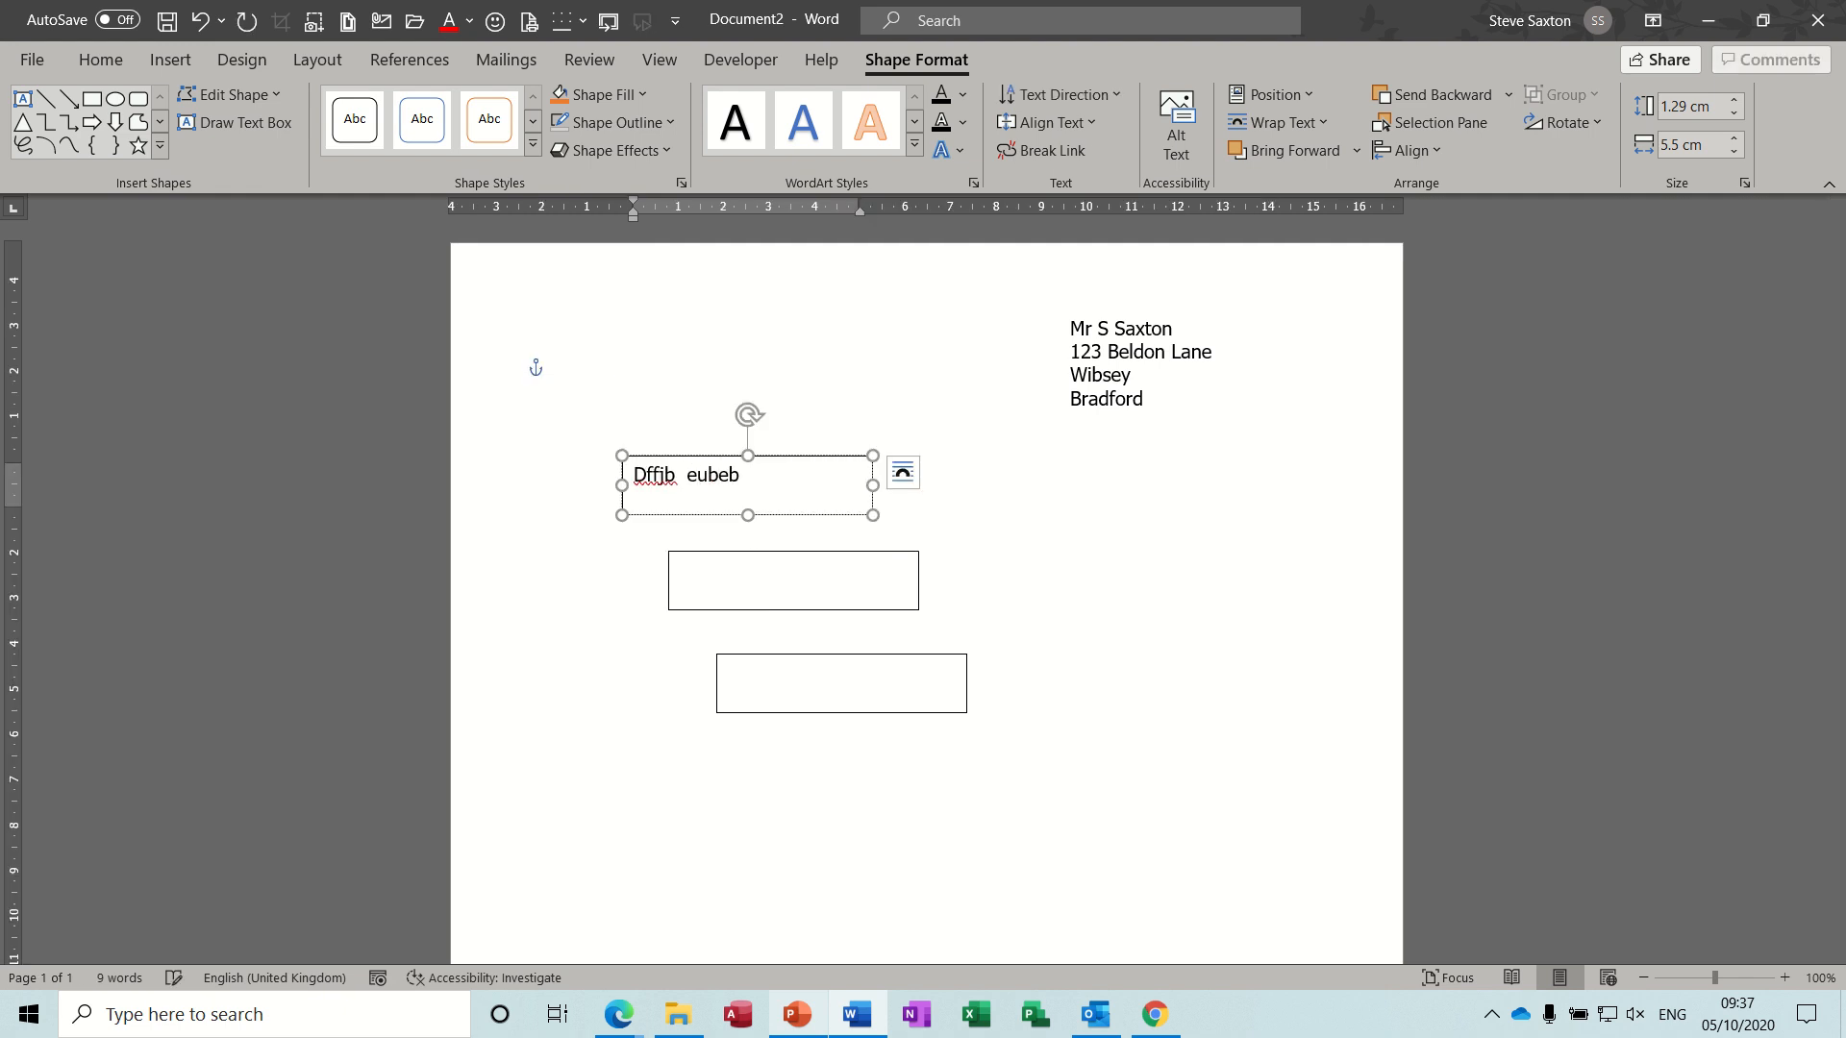
text(bebebebebebebeb)
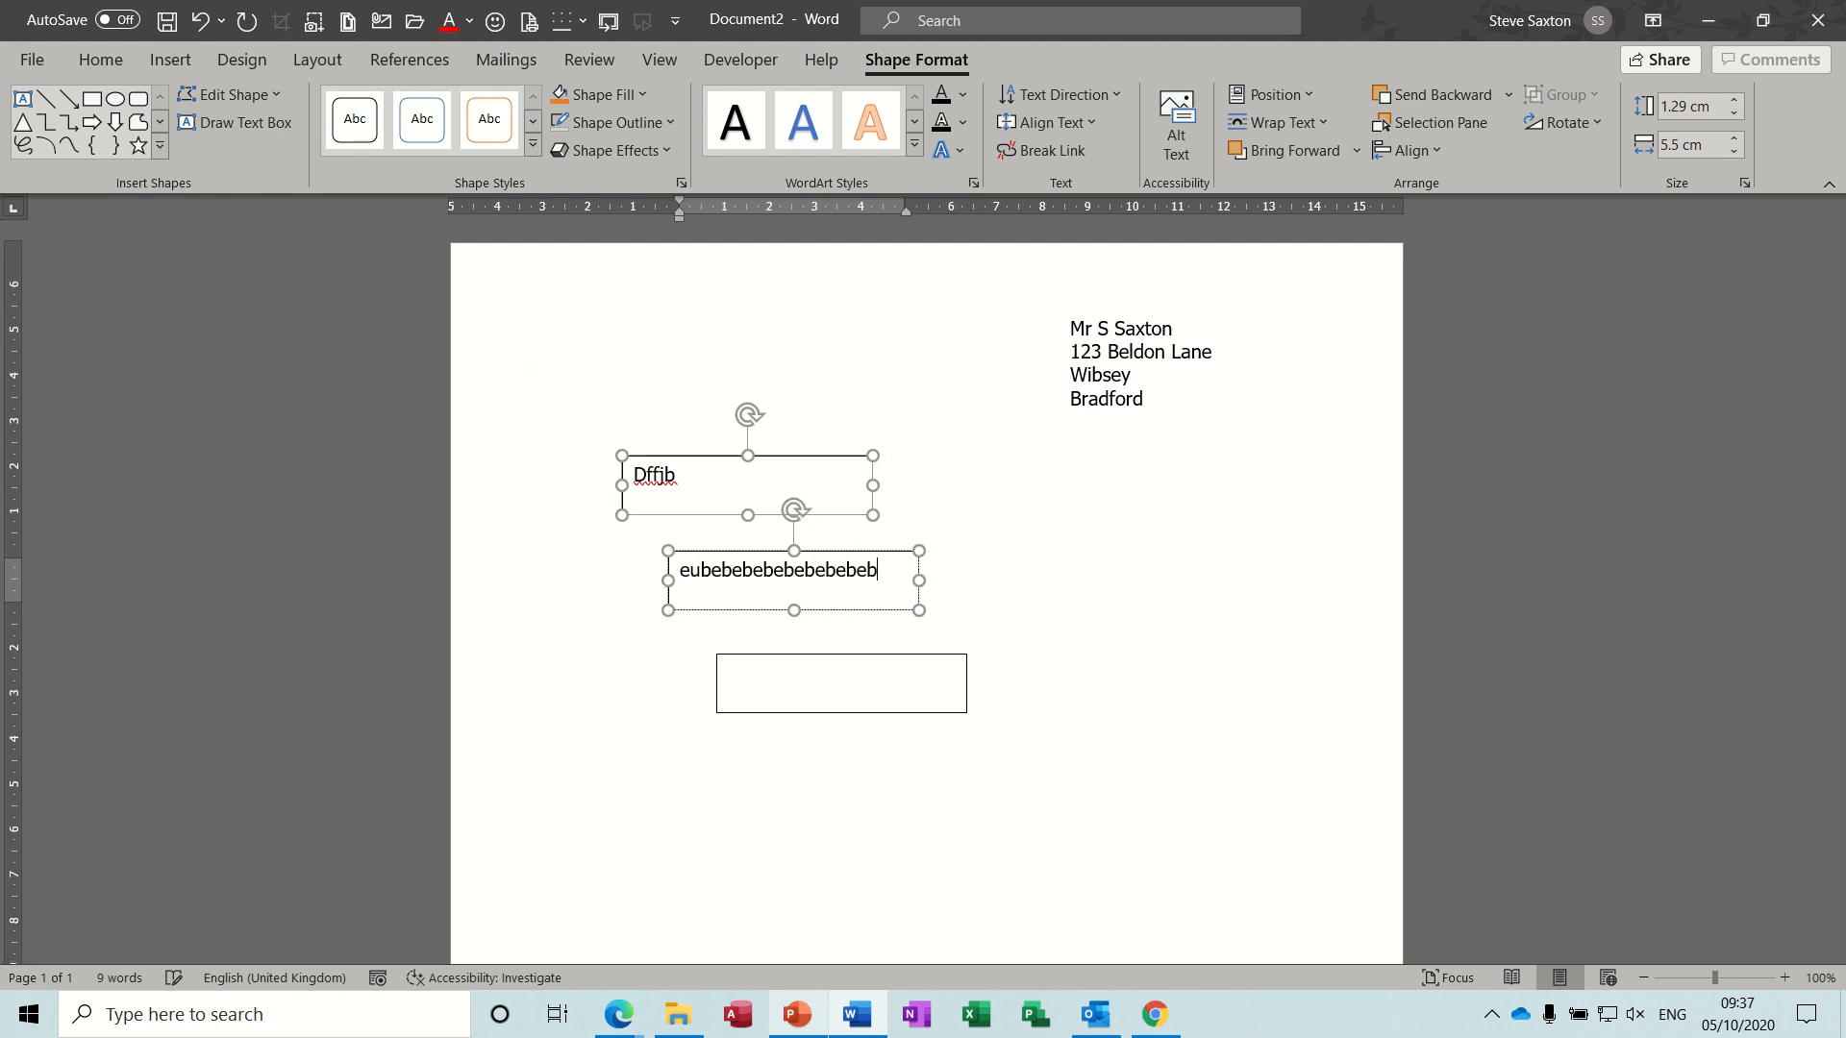
text( ku b  bb  k k)
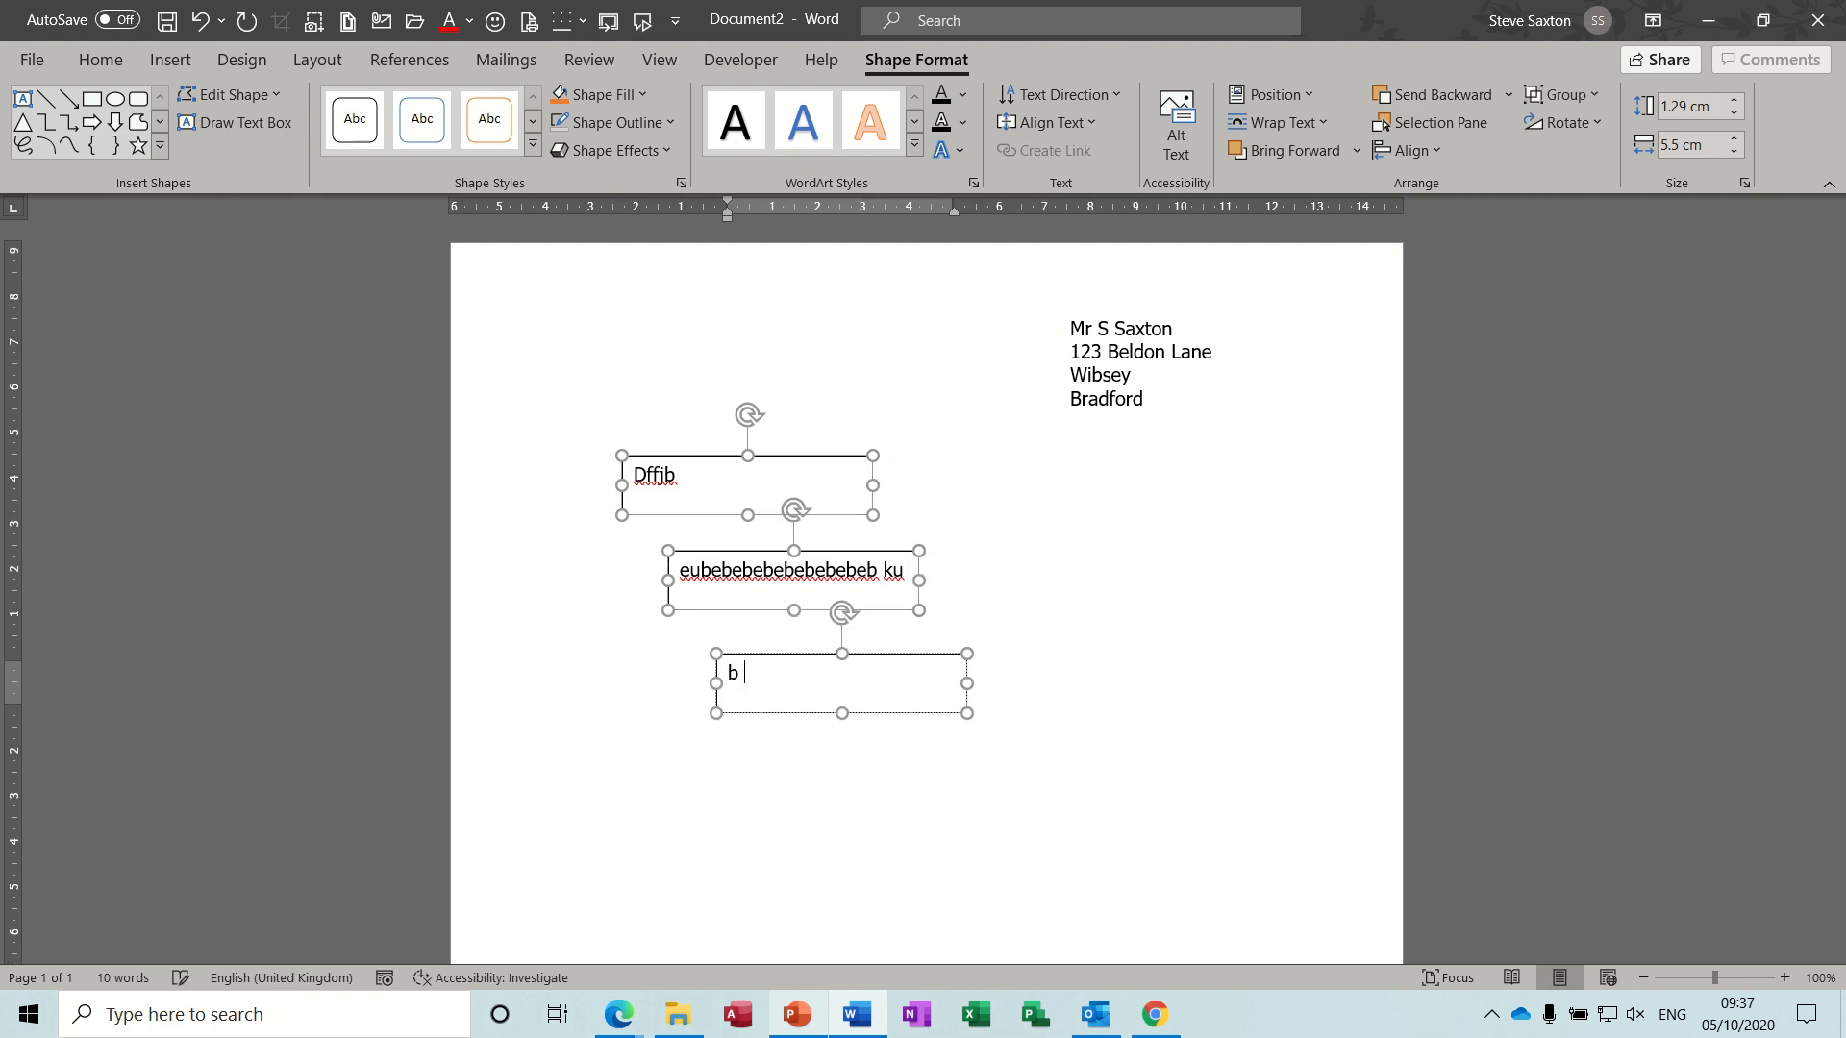
text(j)
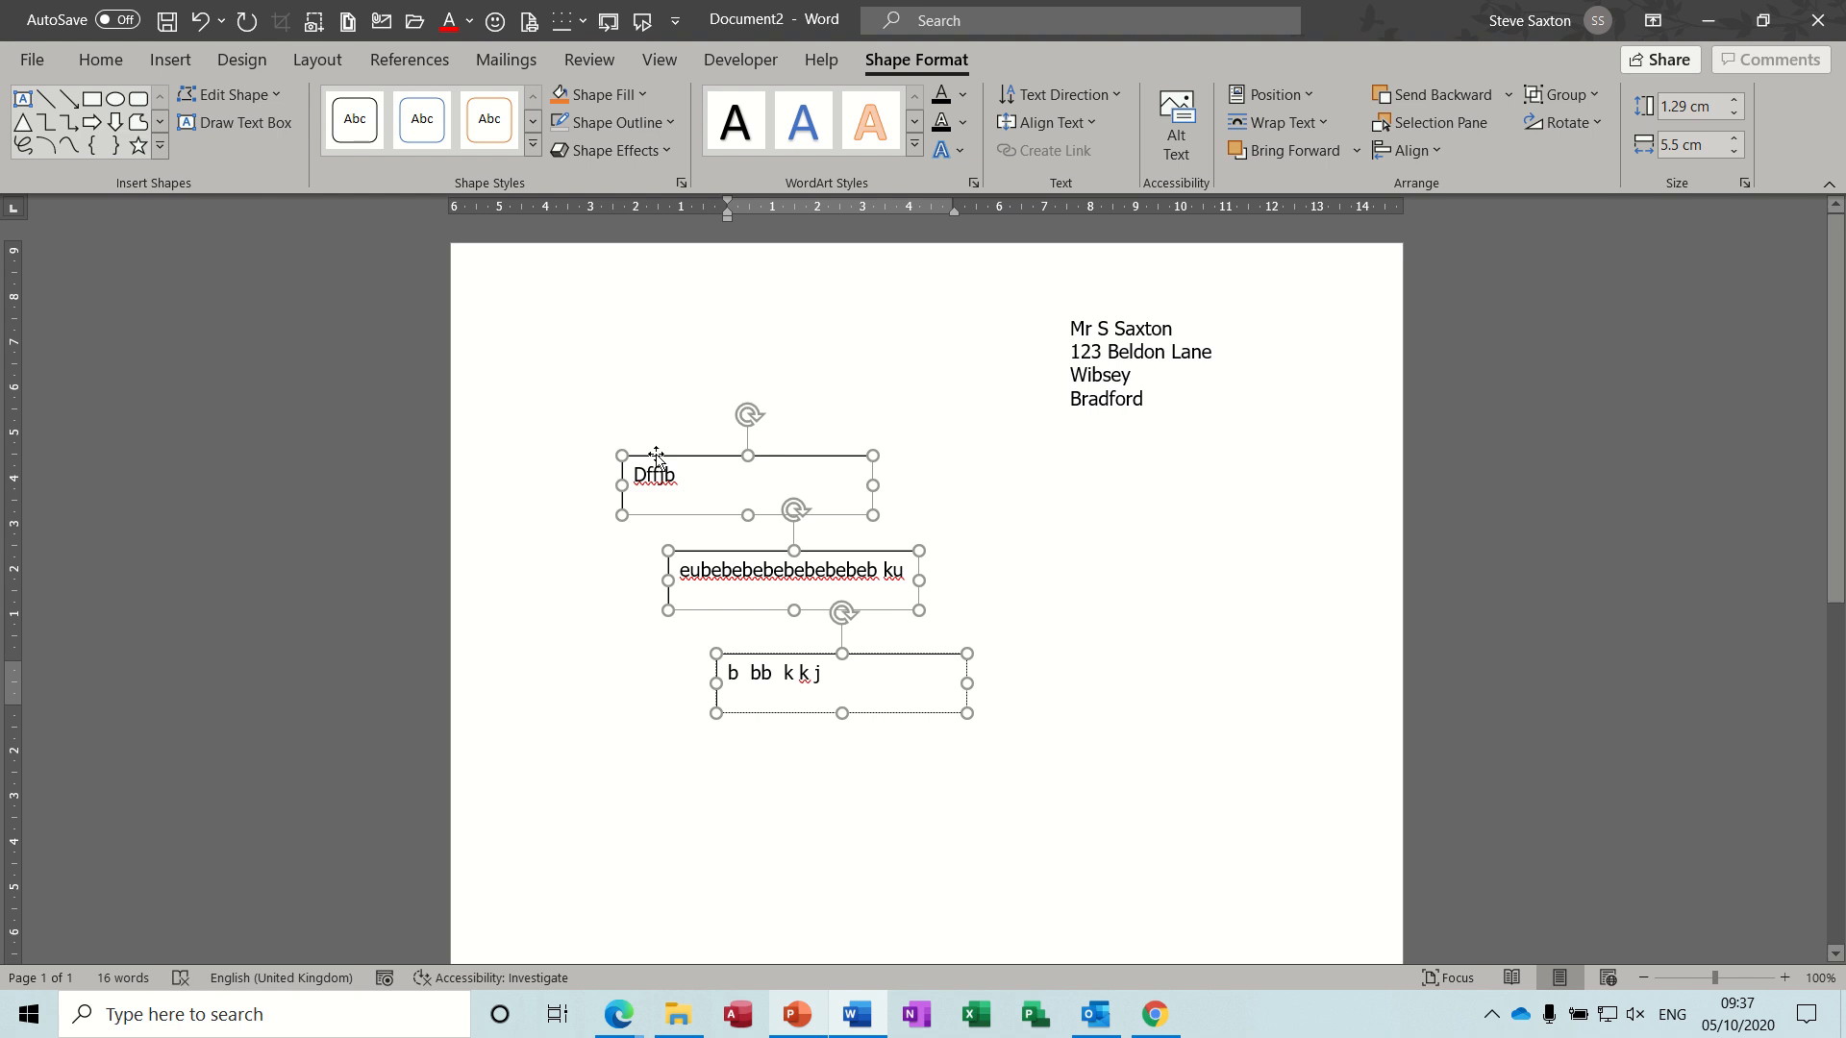
click(746, 571)
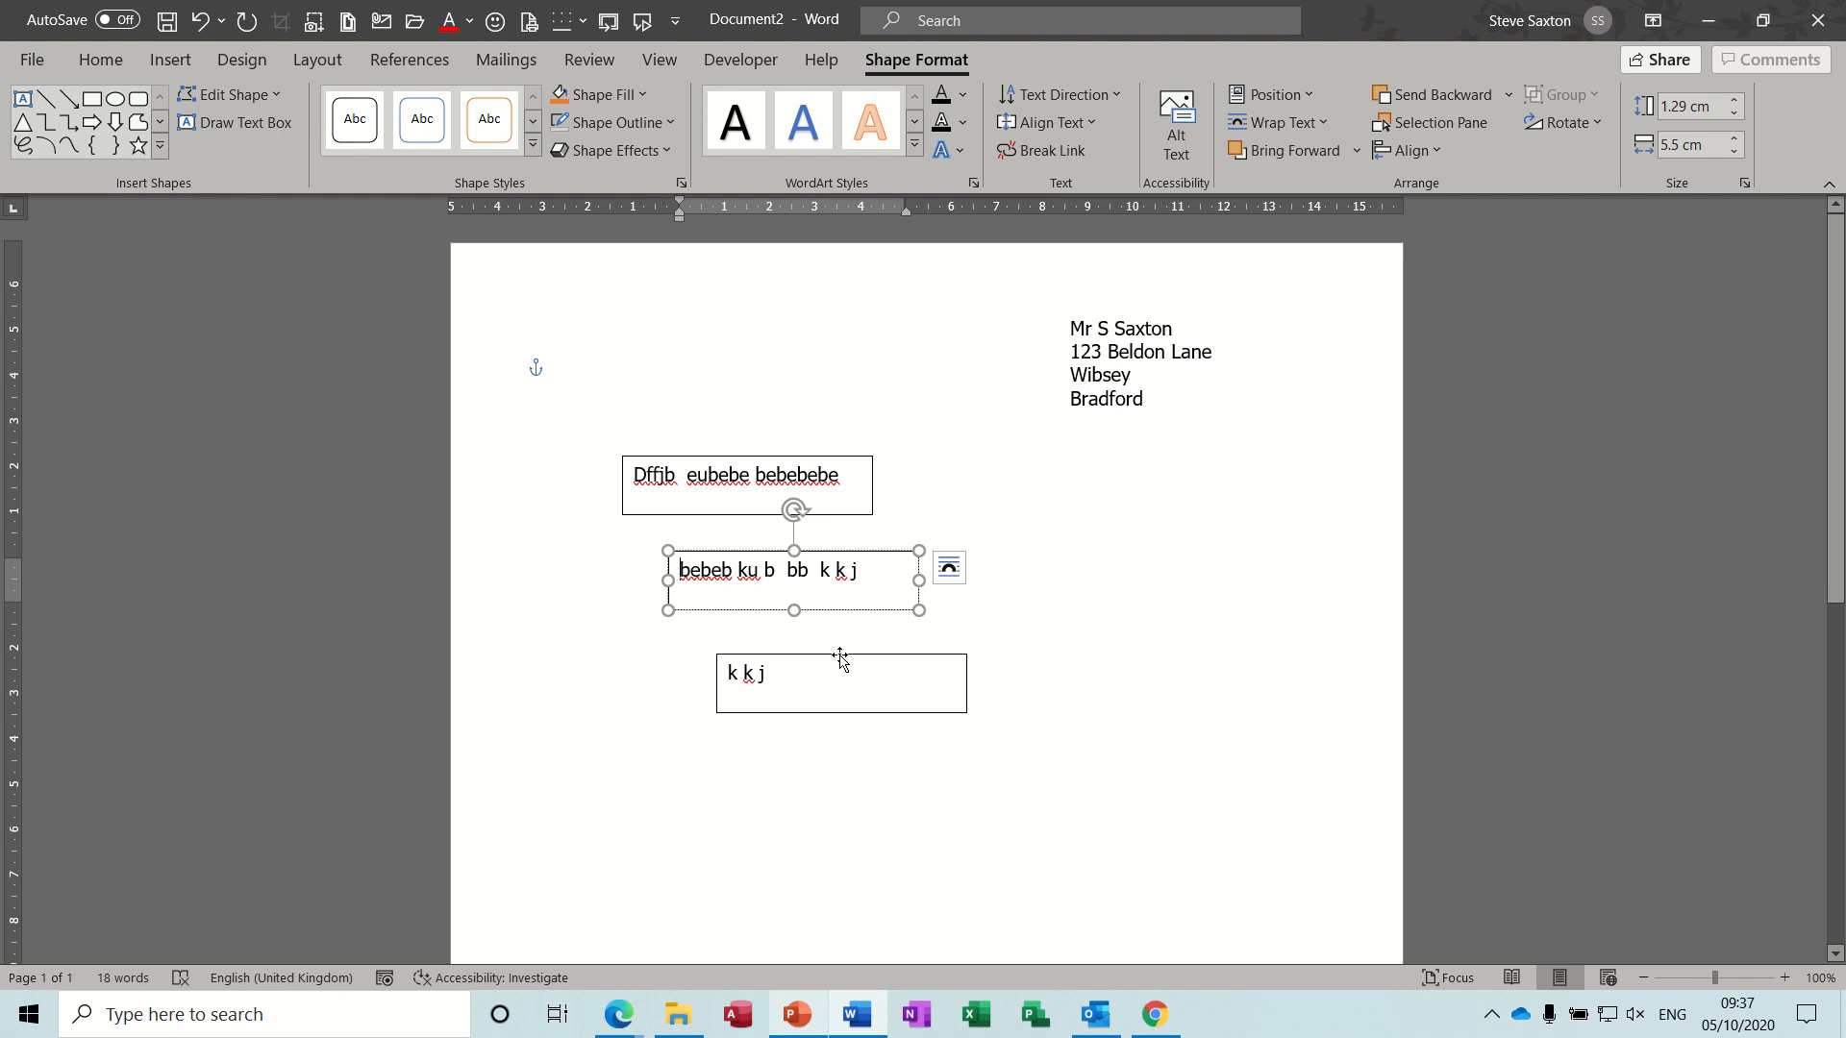
drag(843, 660, 991, 711)
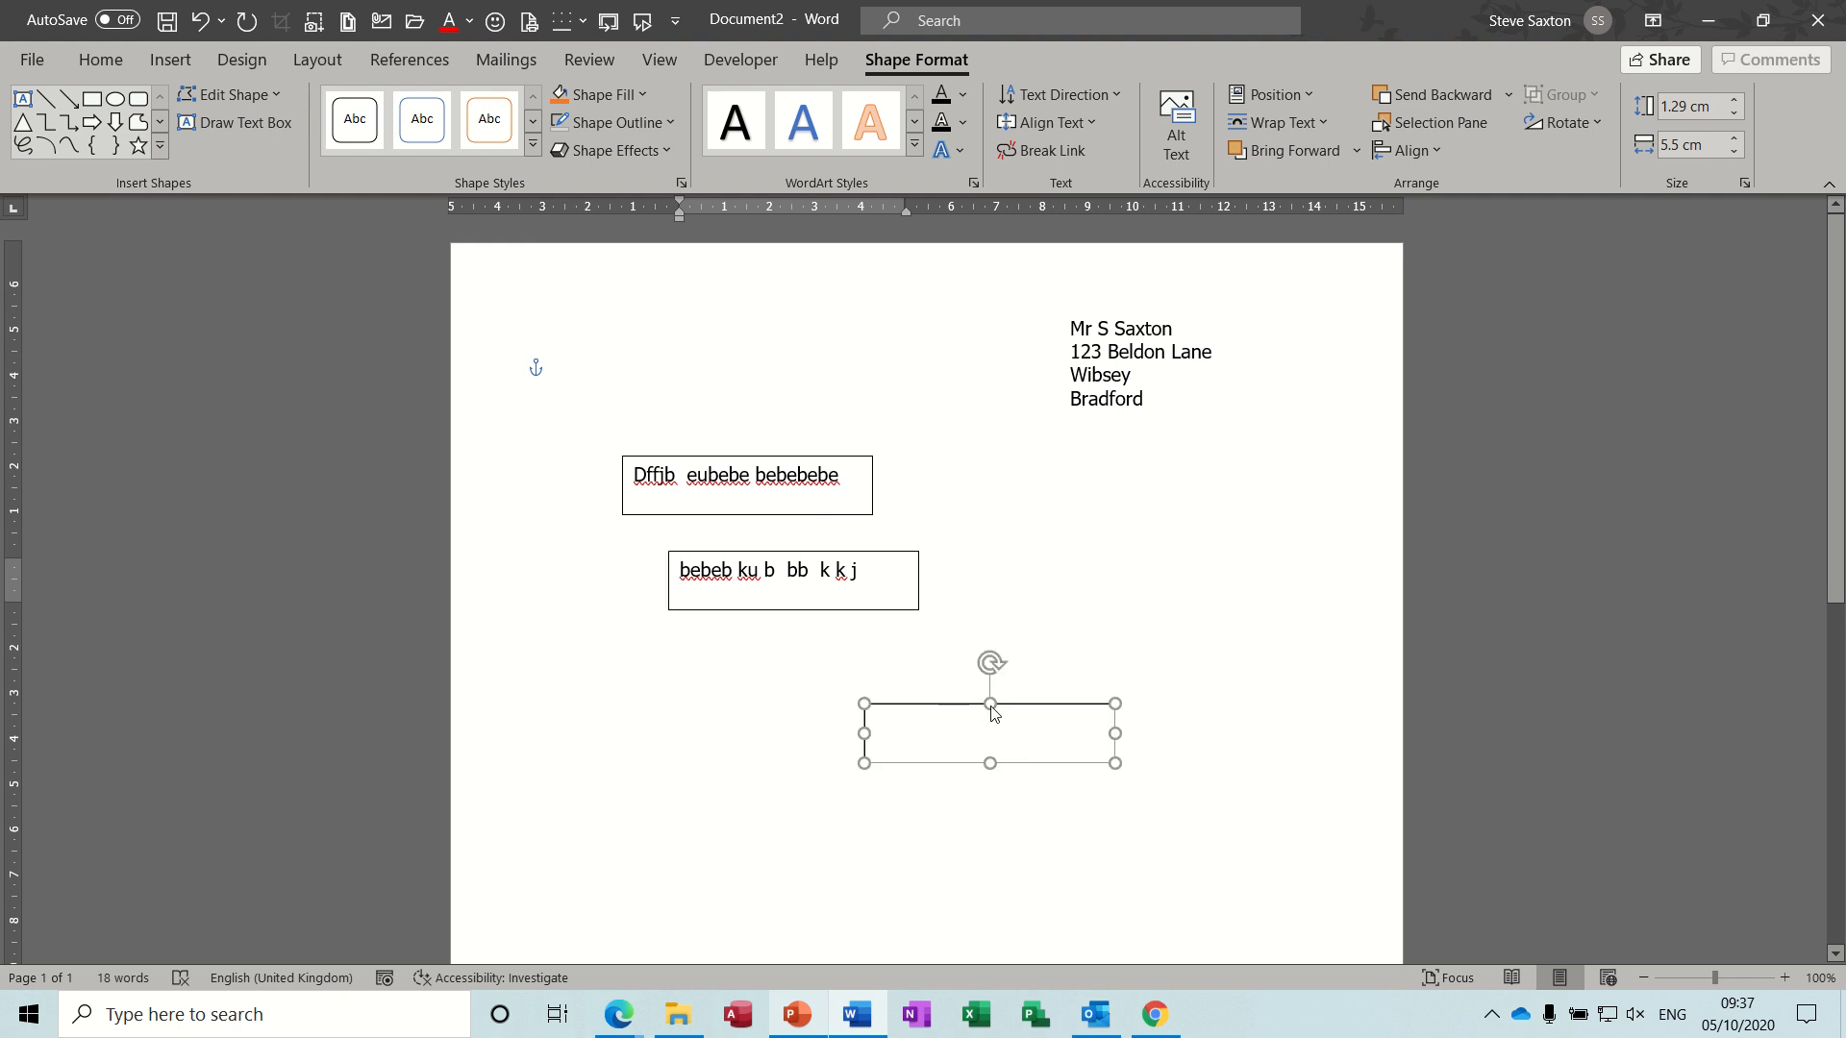
click(871, 583)
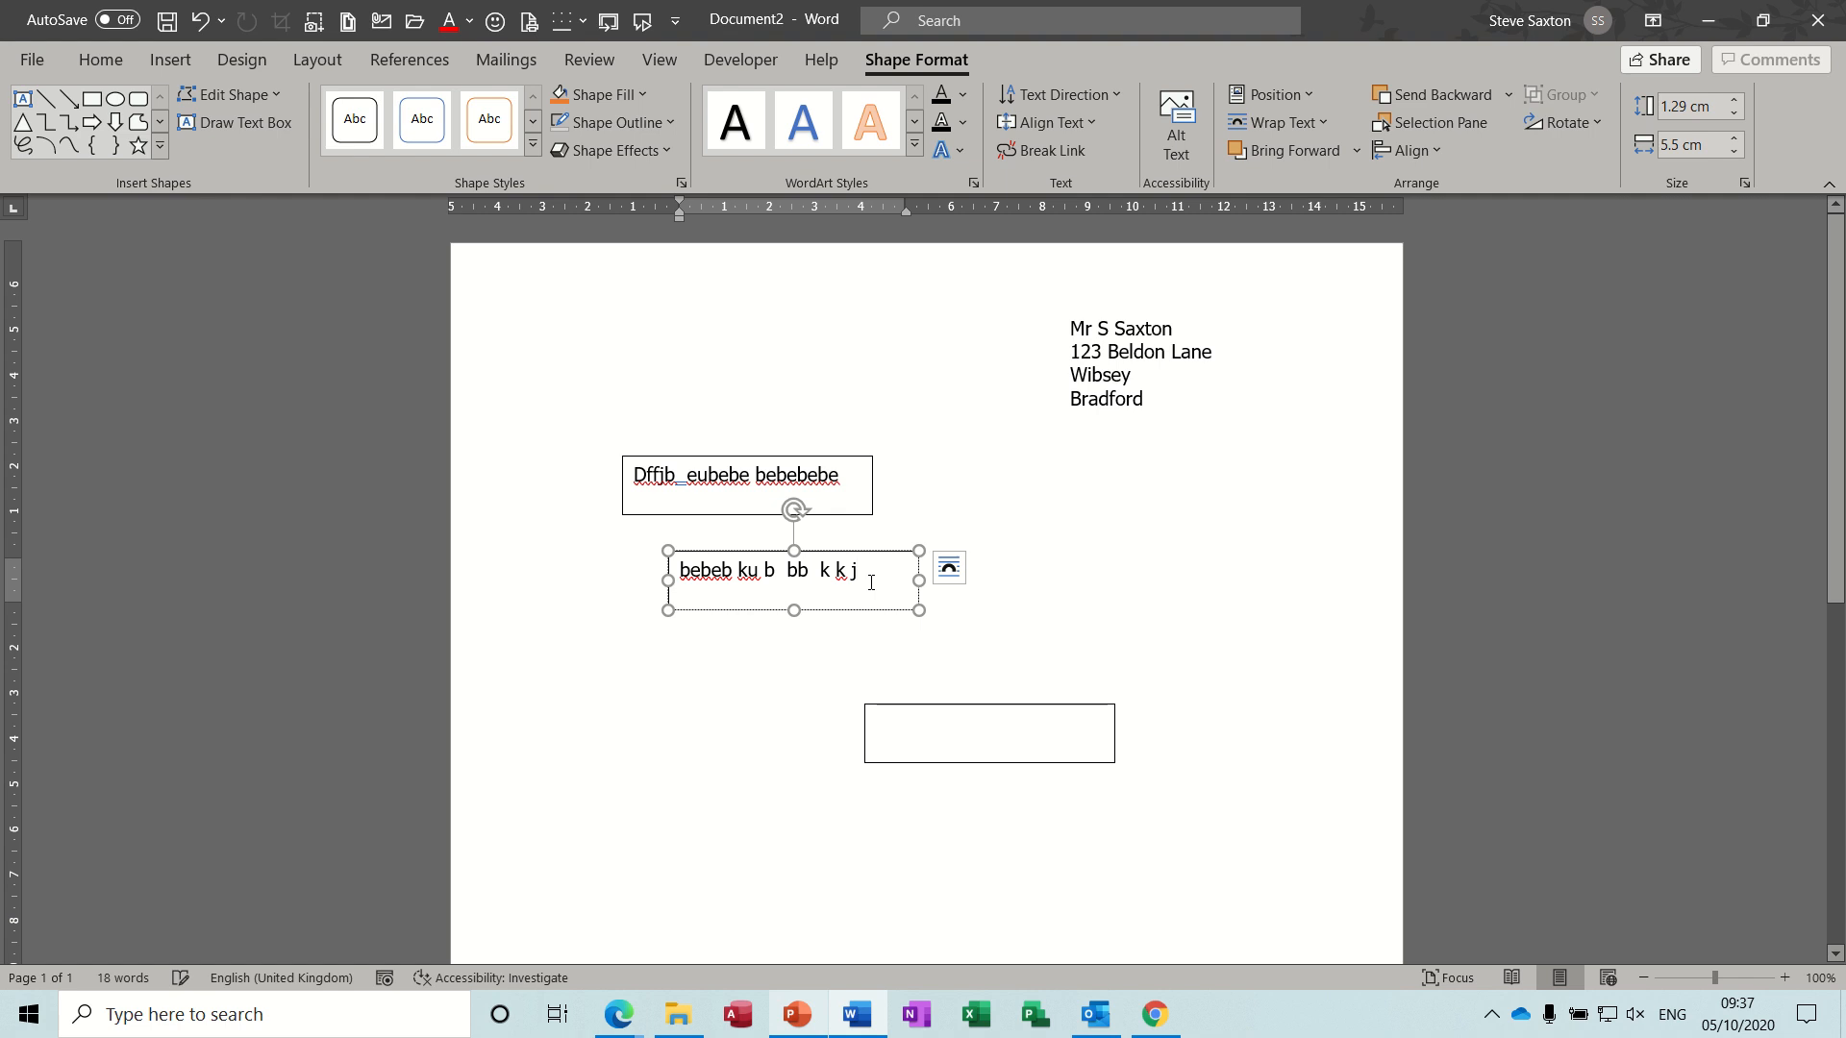
key(ctrl+z)
key(ctrl+z)
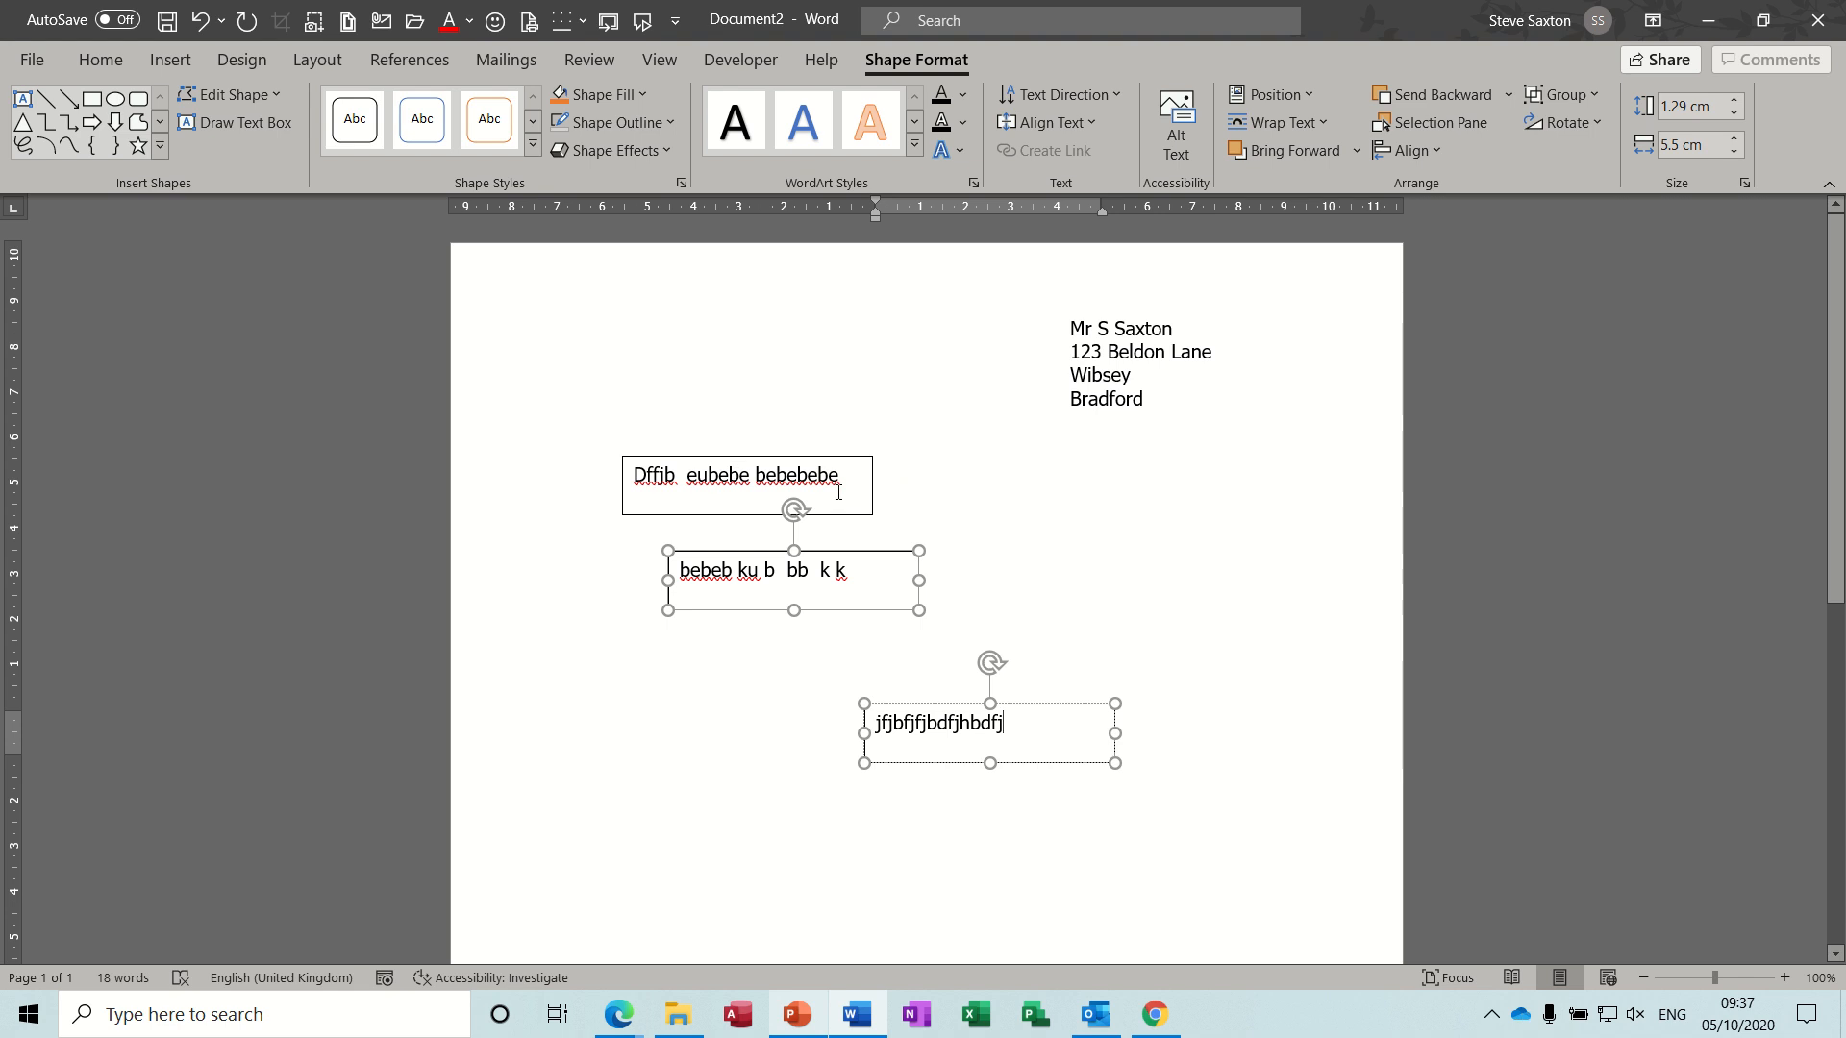
click(653, 515)
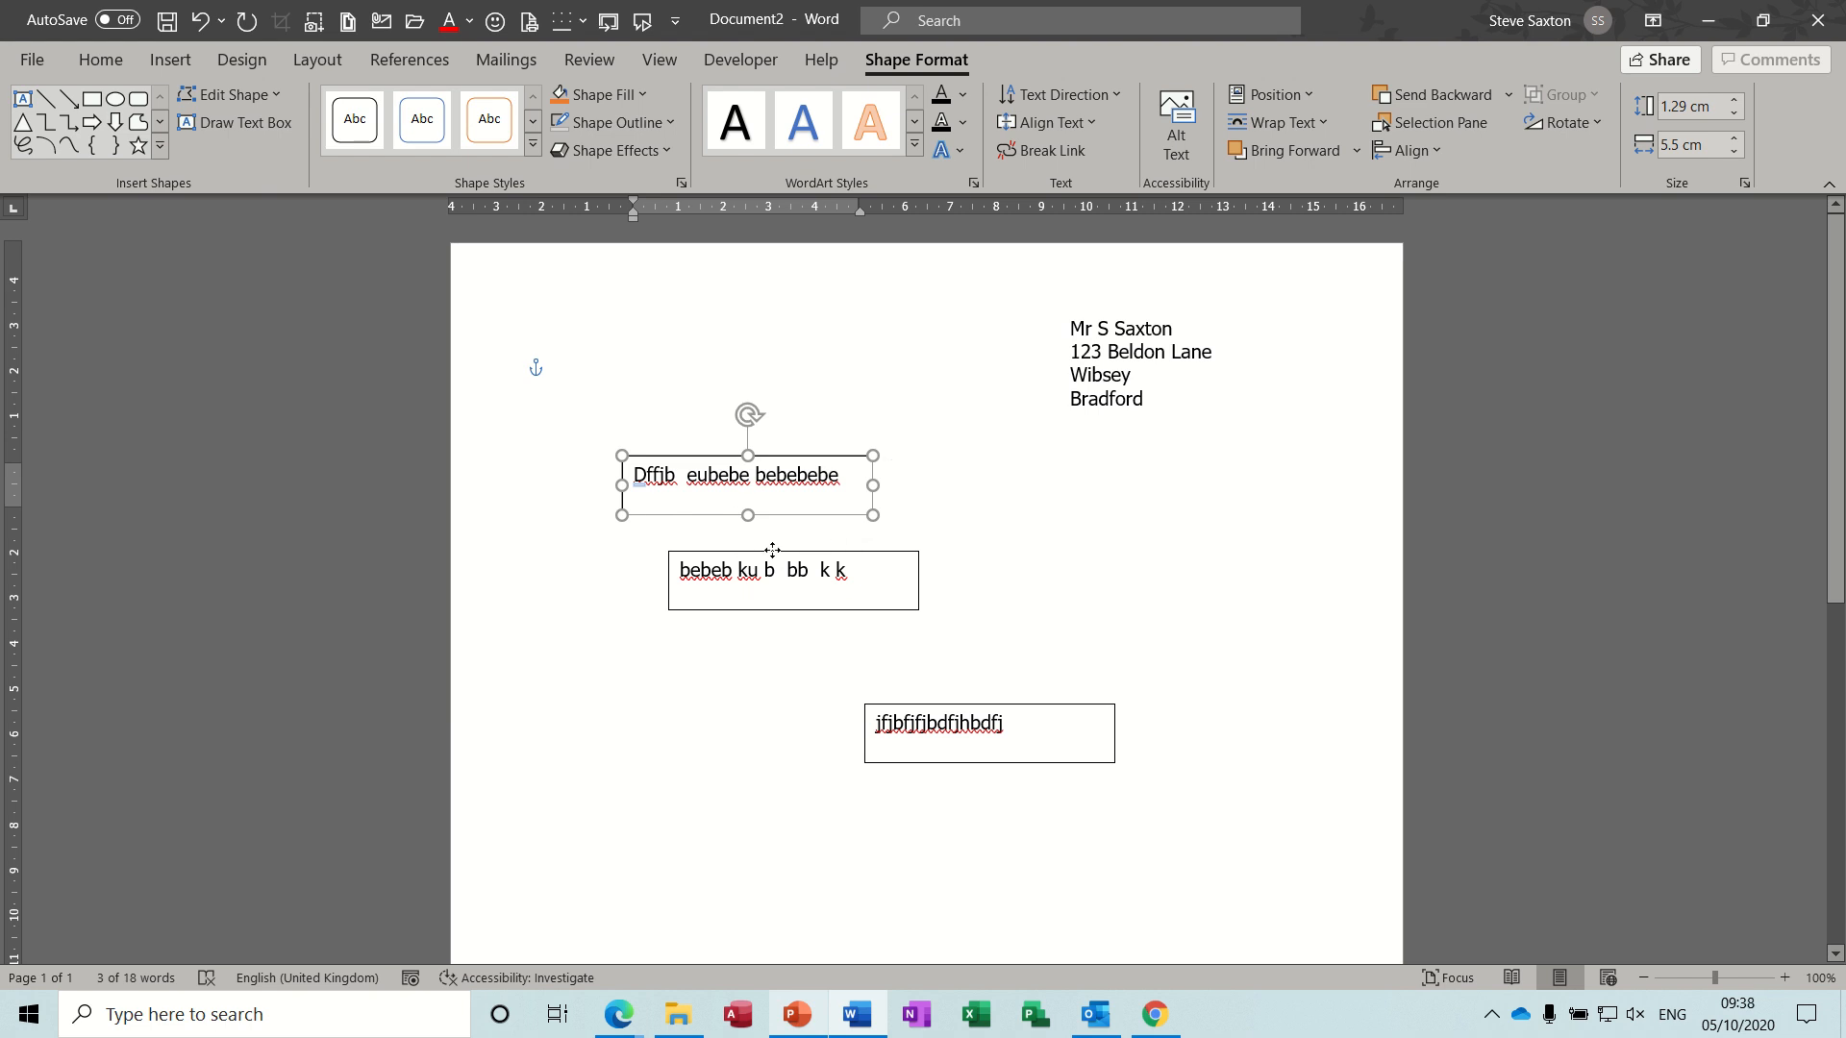
Line up the three linked text boxes side by side in one row beneath the address
drag(736, 550, 955, 457)
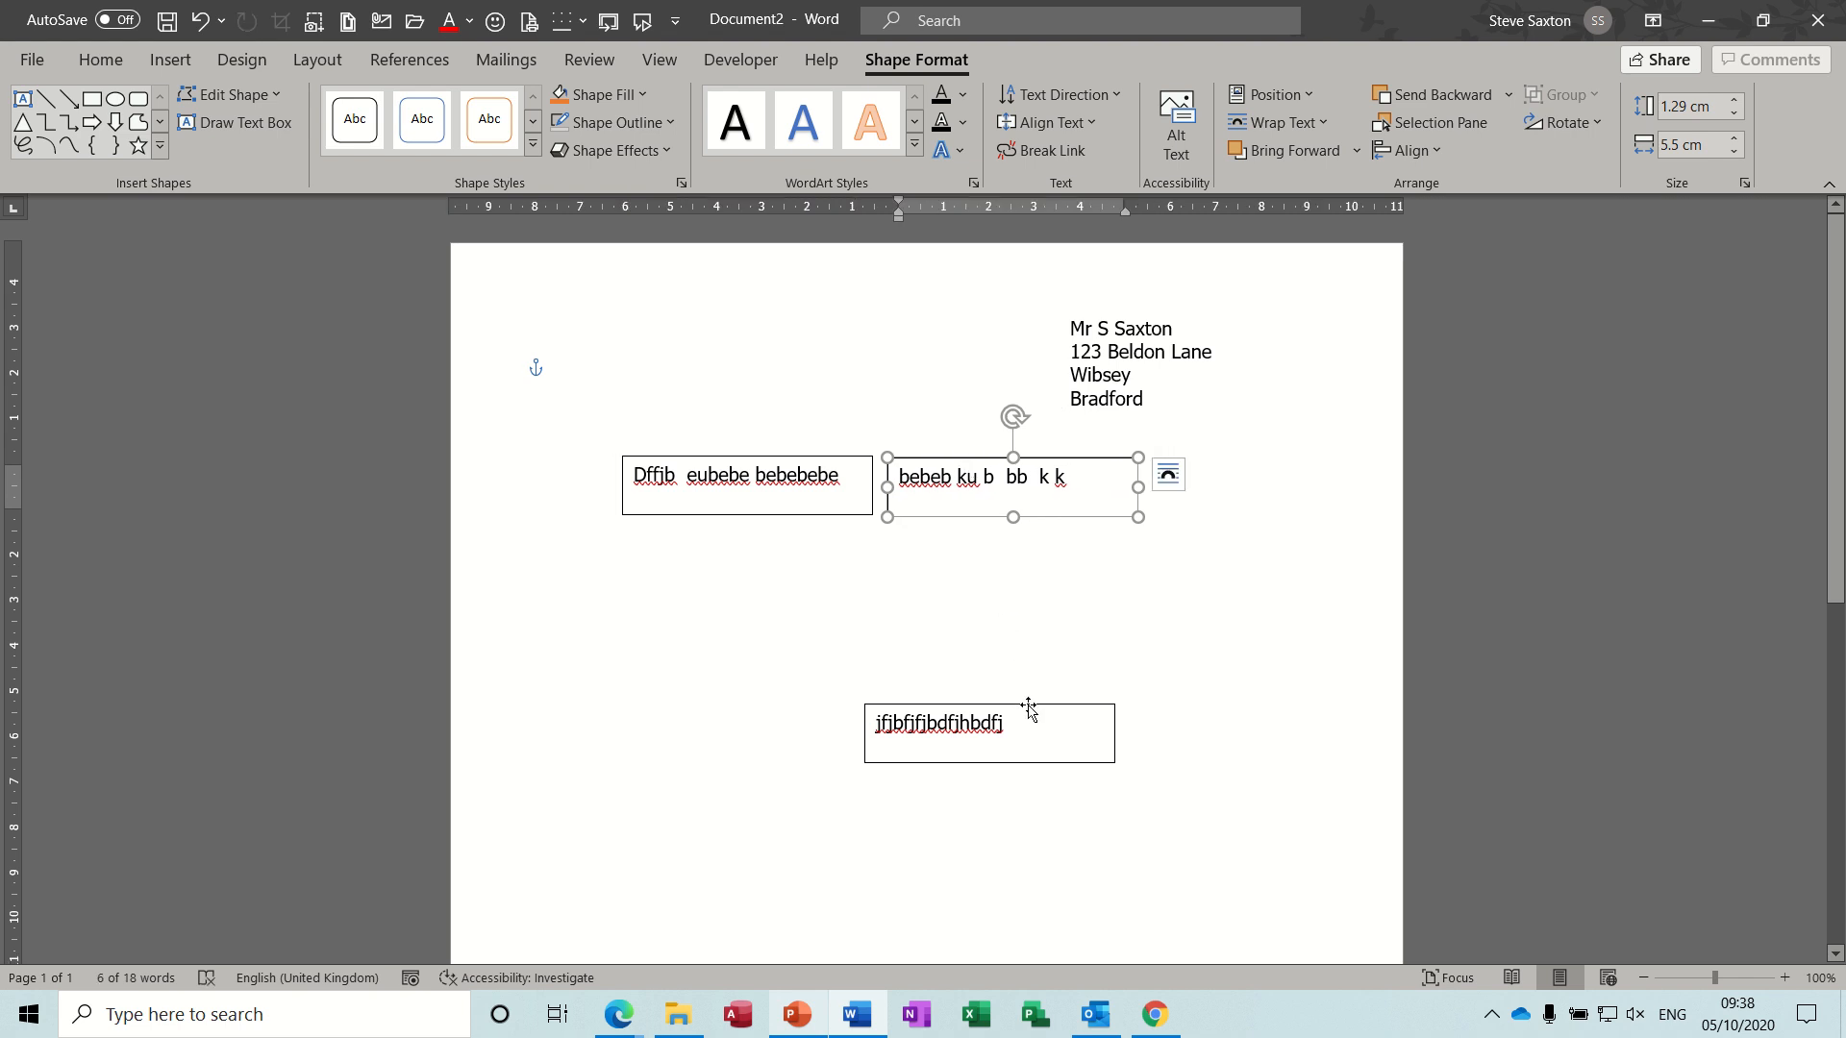
drag(1025, 708, 1318, 462)
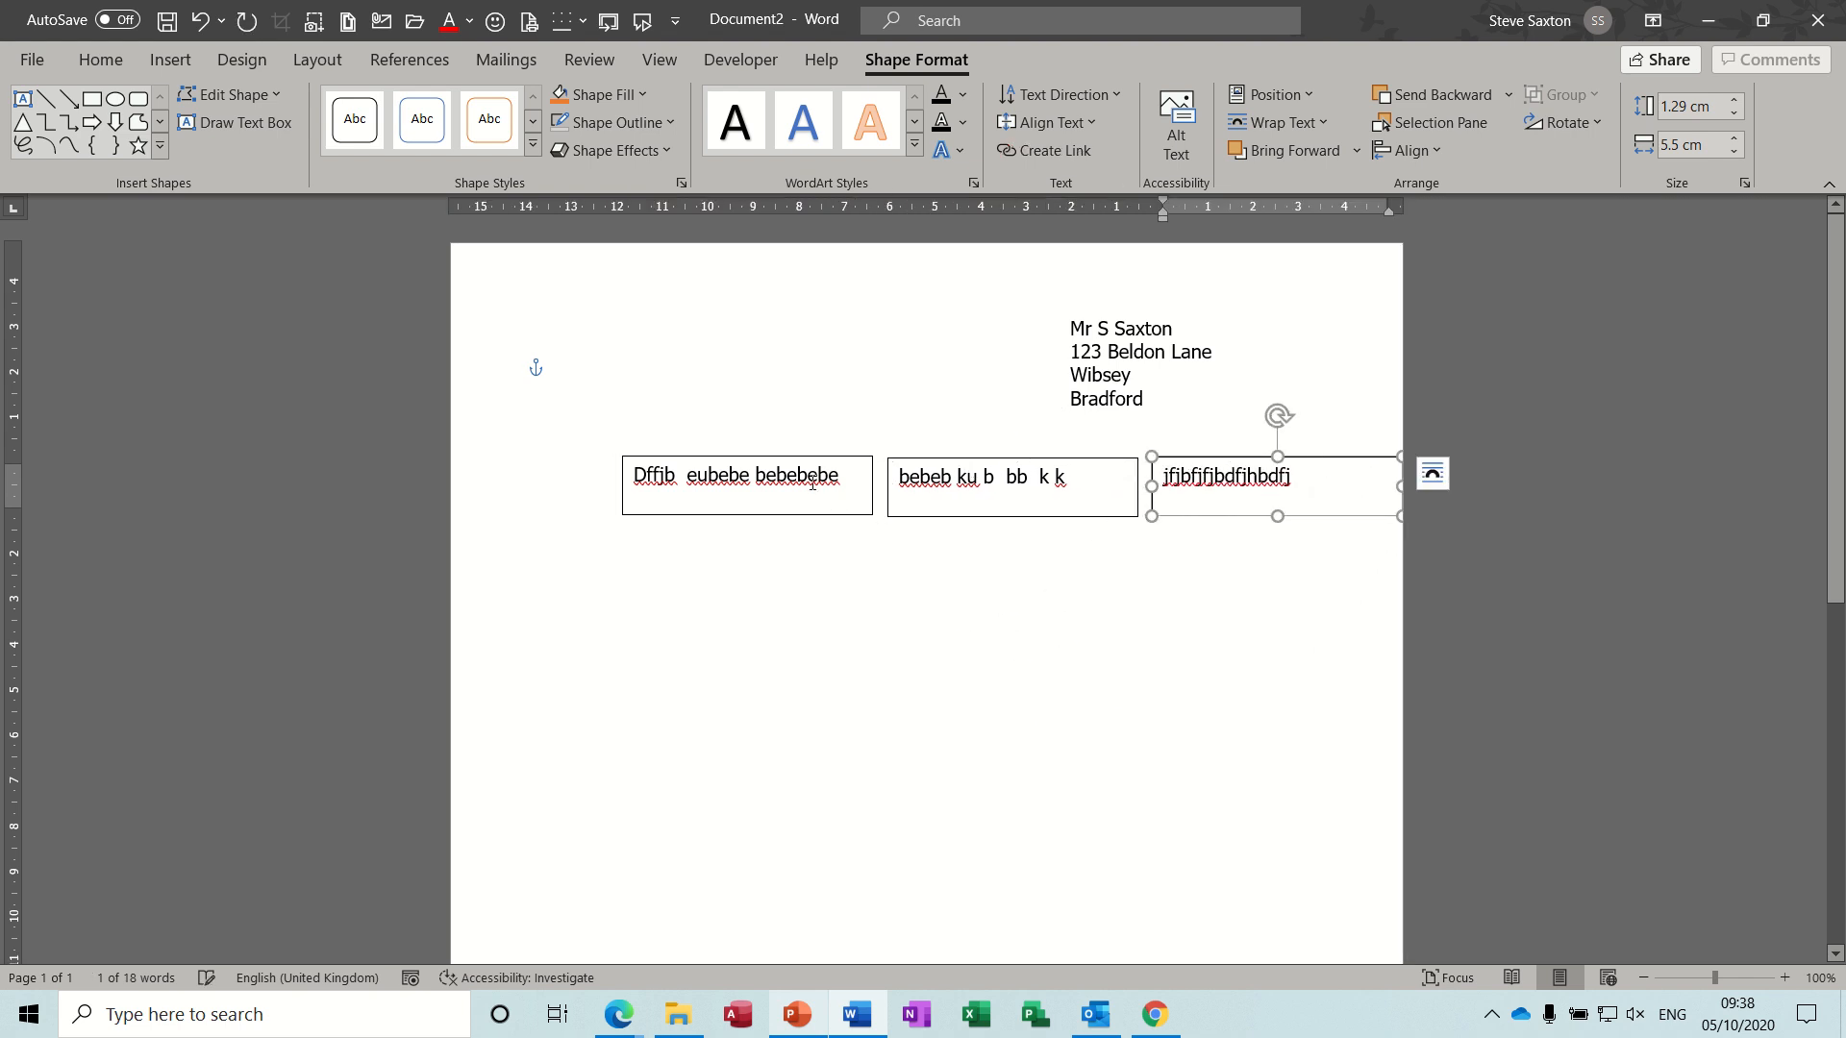
drag(798, 460, 729, 459)
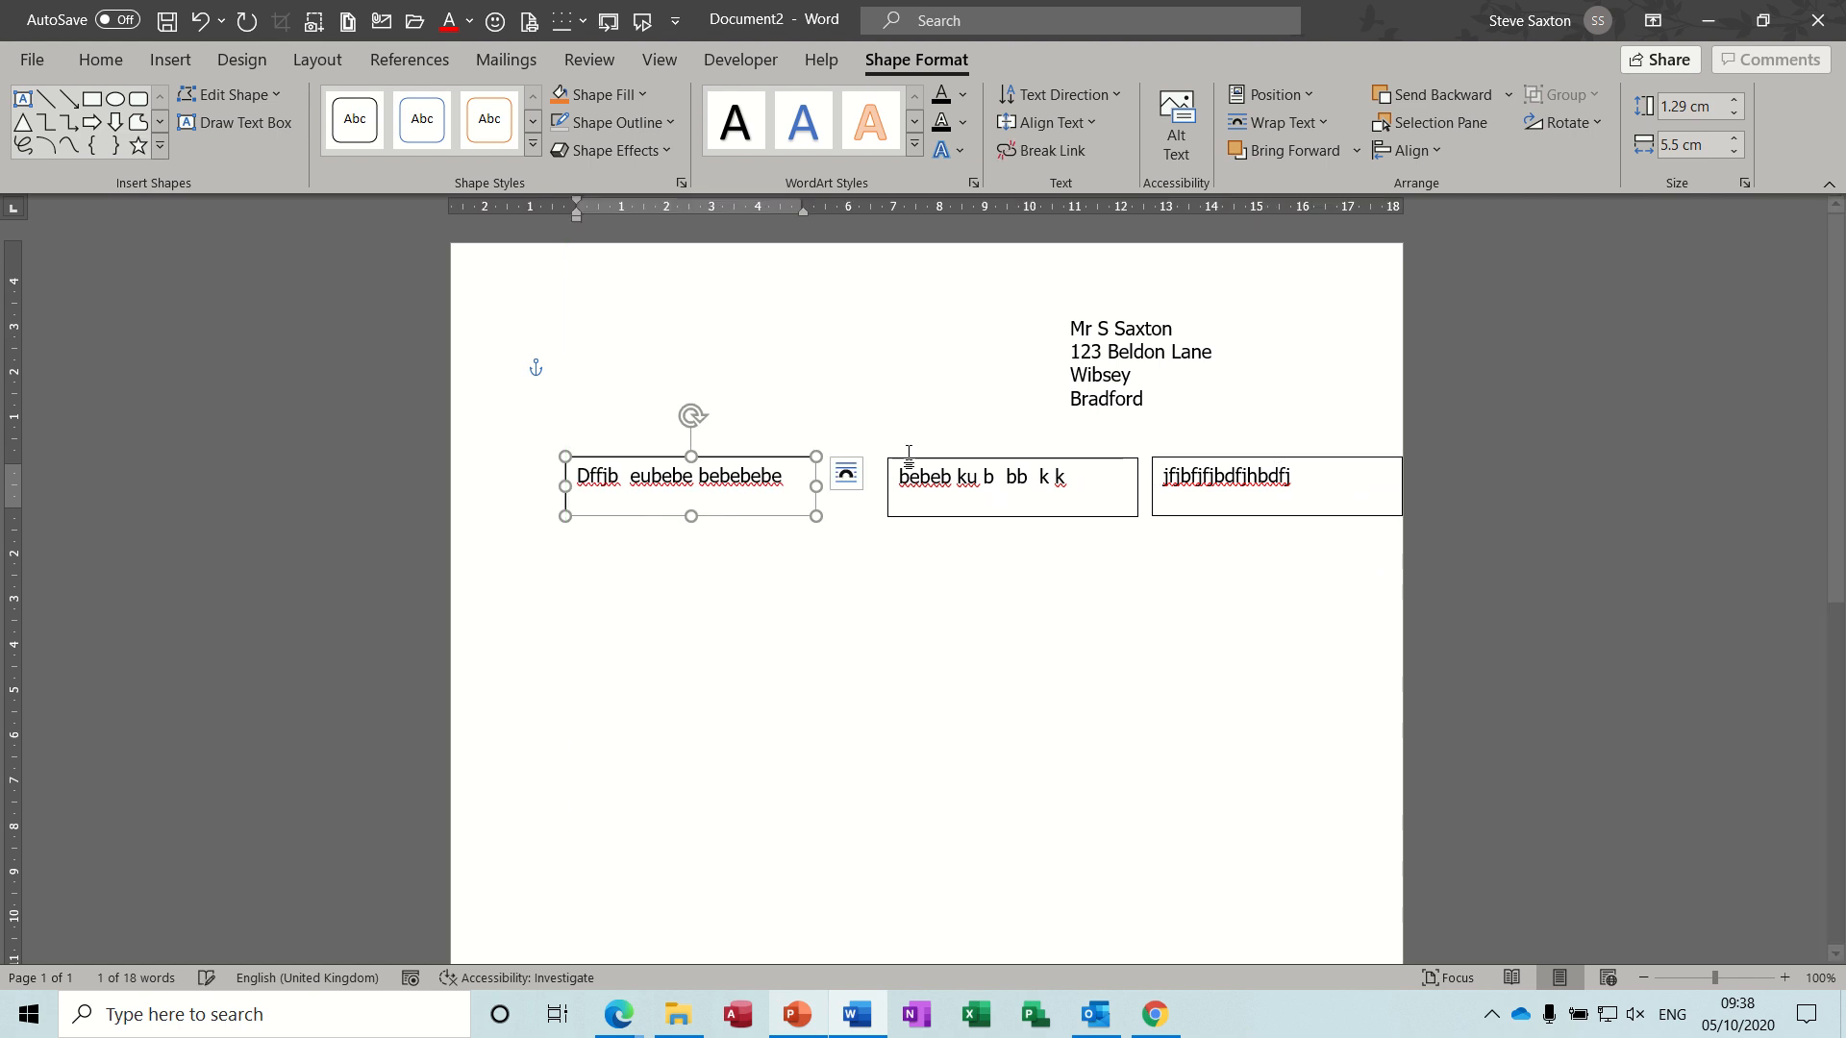
drag(953, 458, 887, 456)
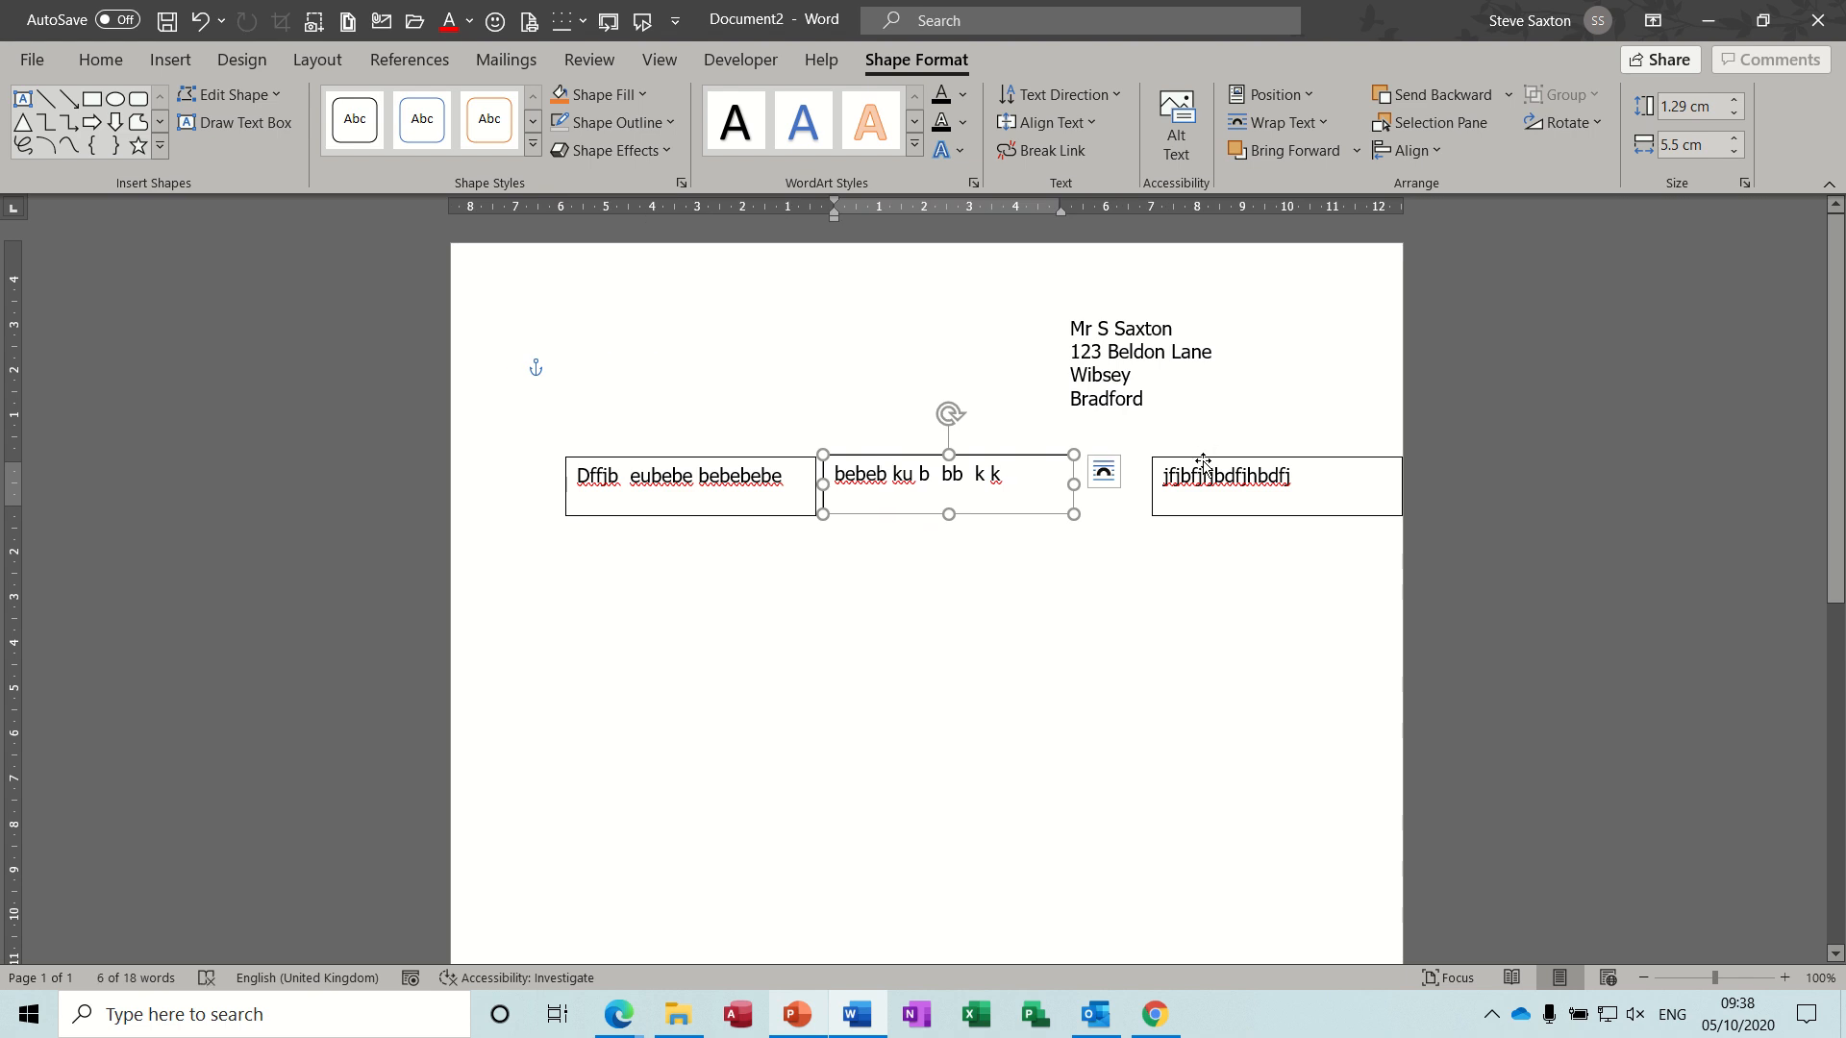
drag(1202, 459, 1137, 458)
Append the filler text 'djdbdbd be ebej' to the first box's text
click(836, 523)
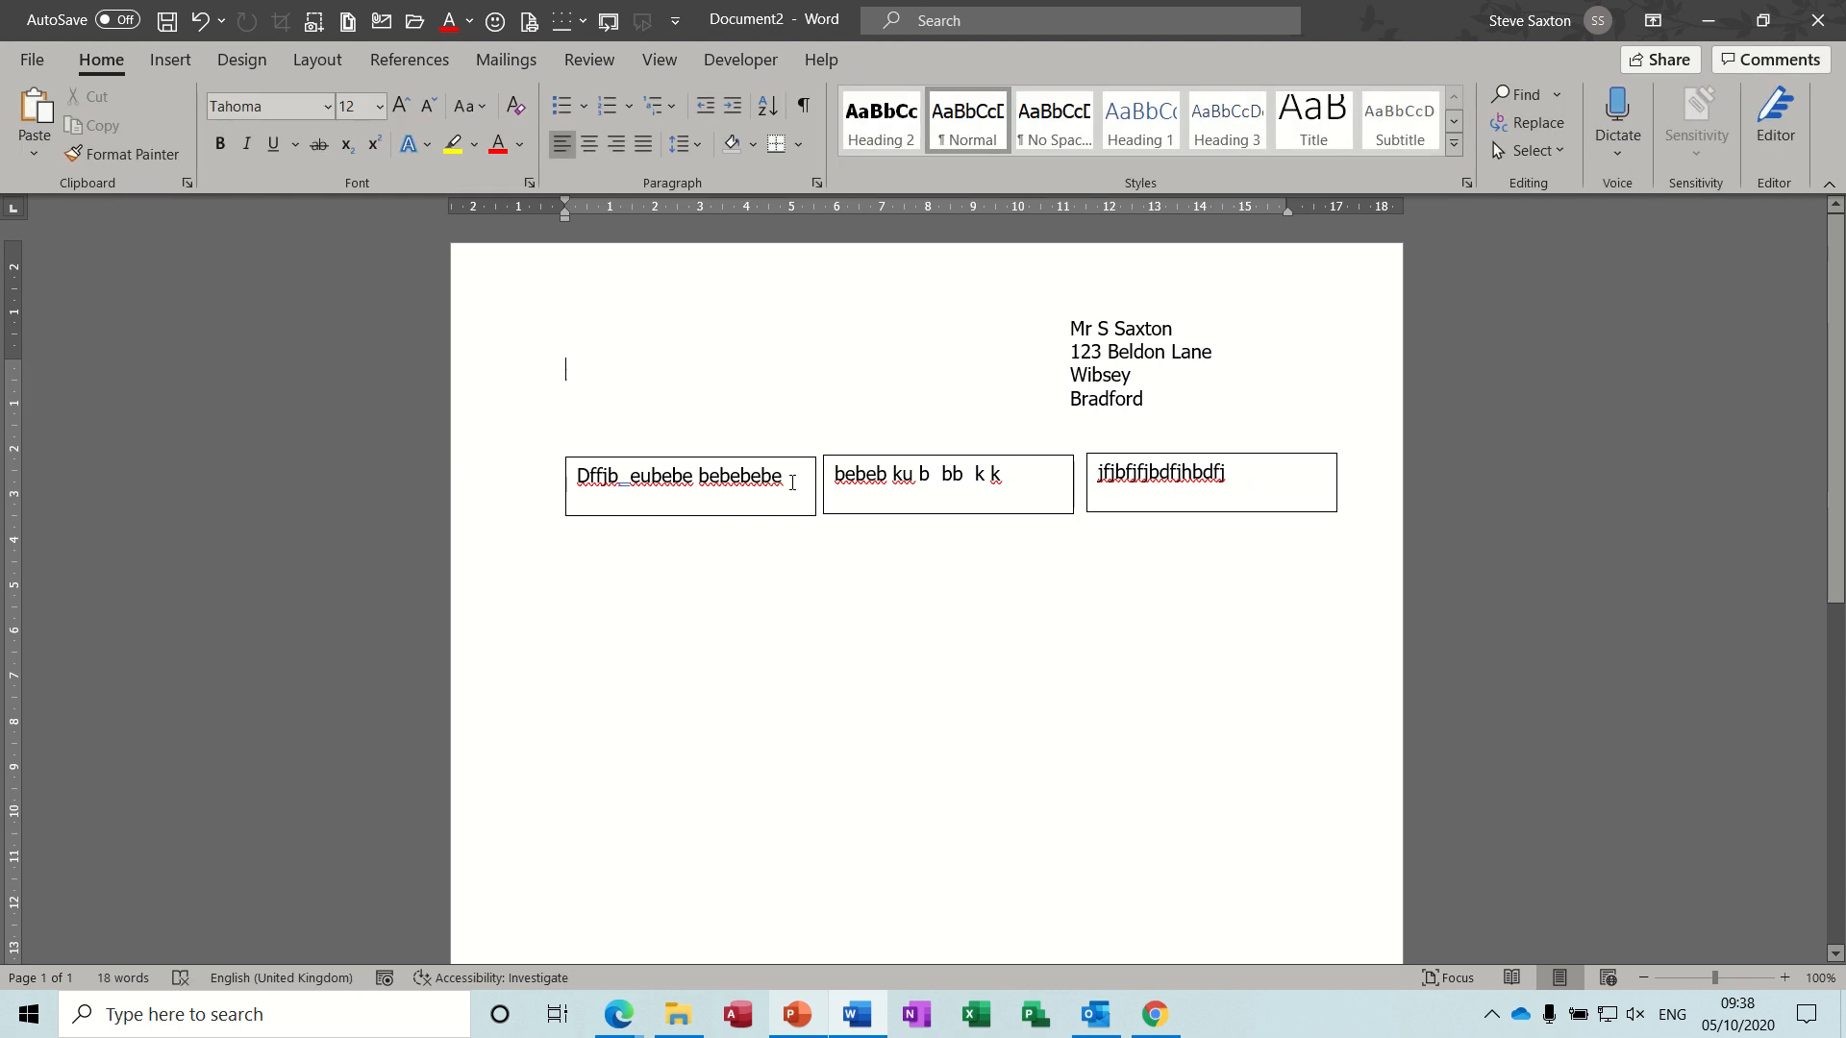
click(792, 483)
text(djdbdbd )
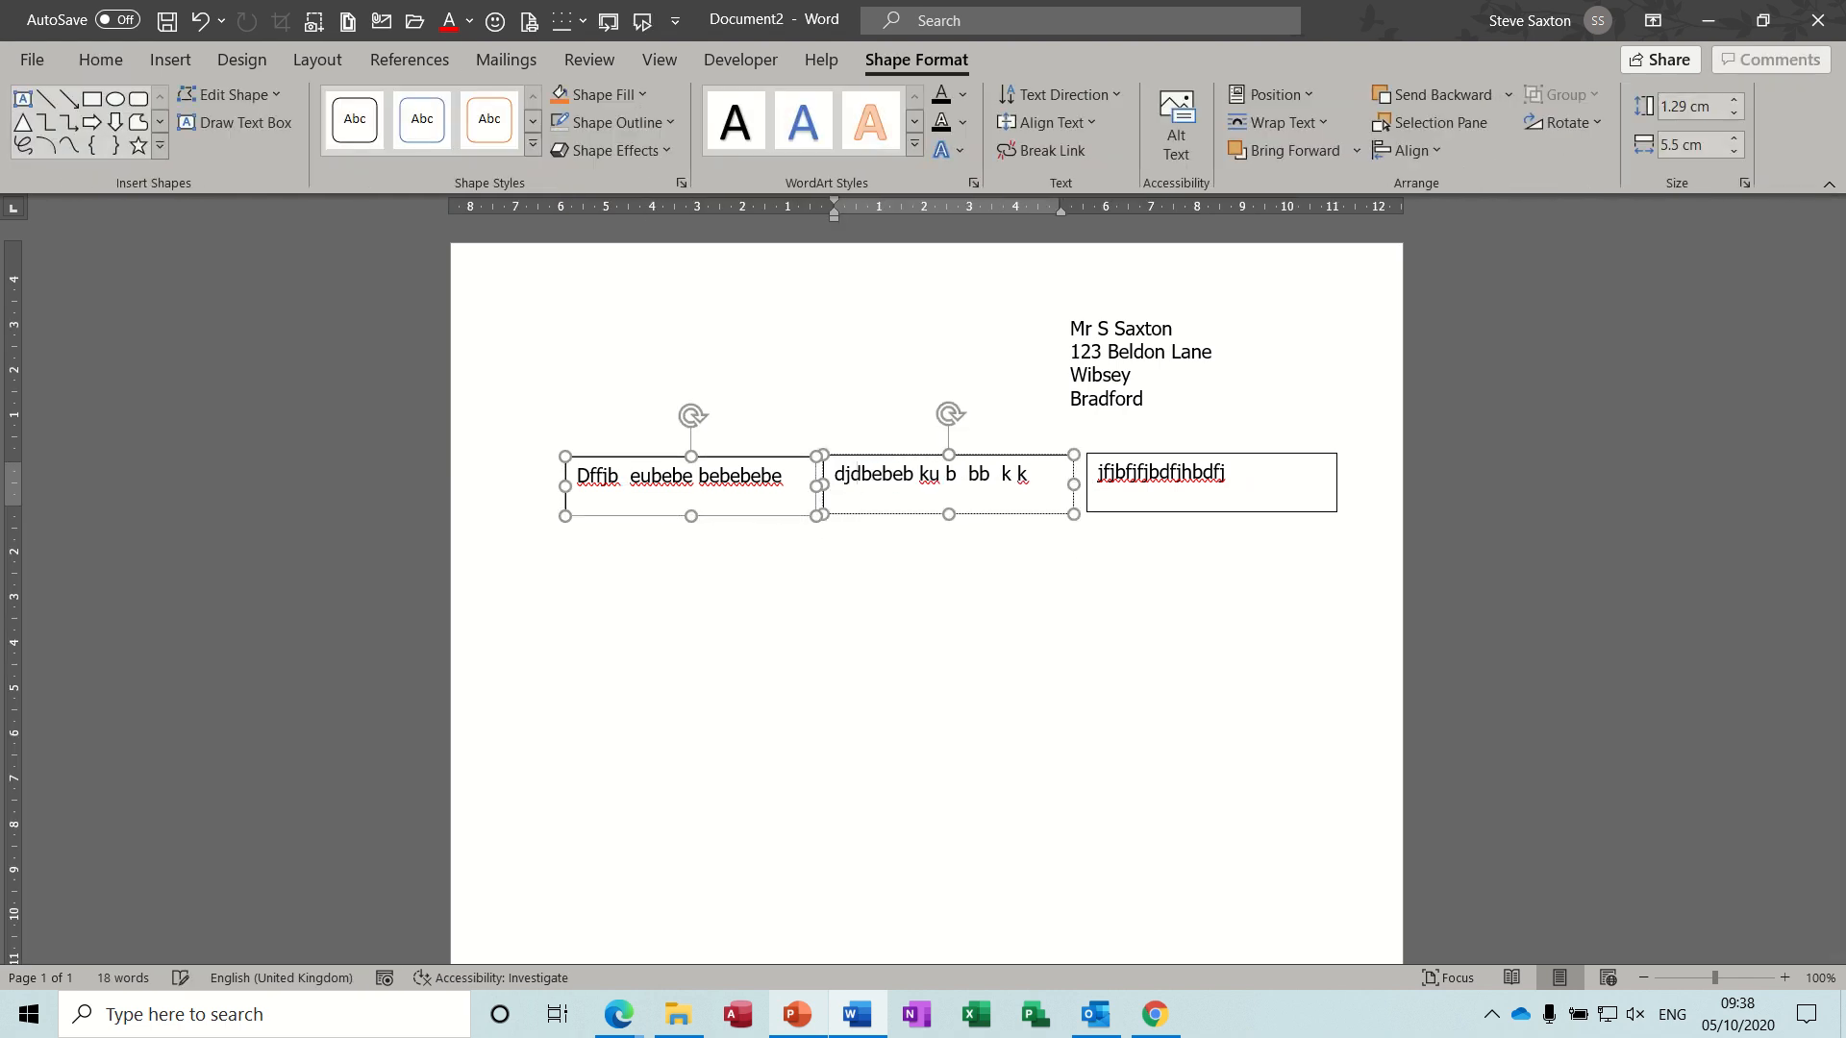
text(be ebej)
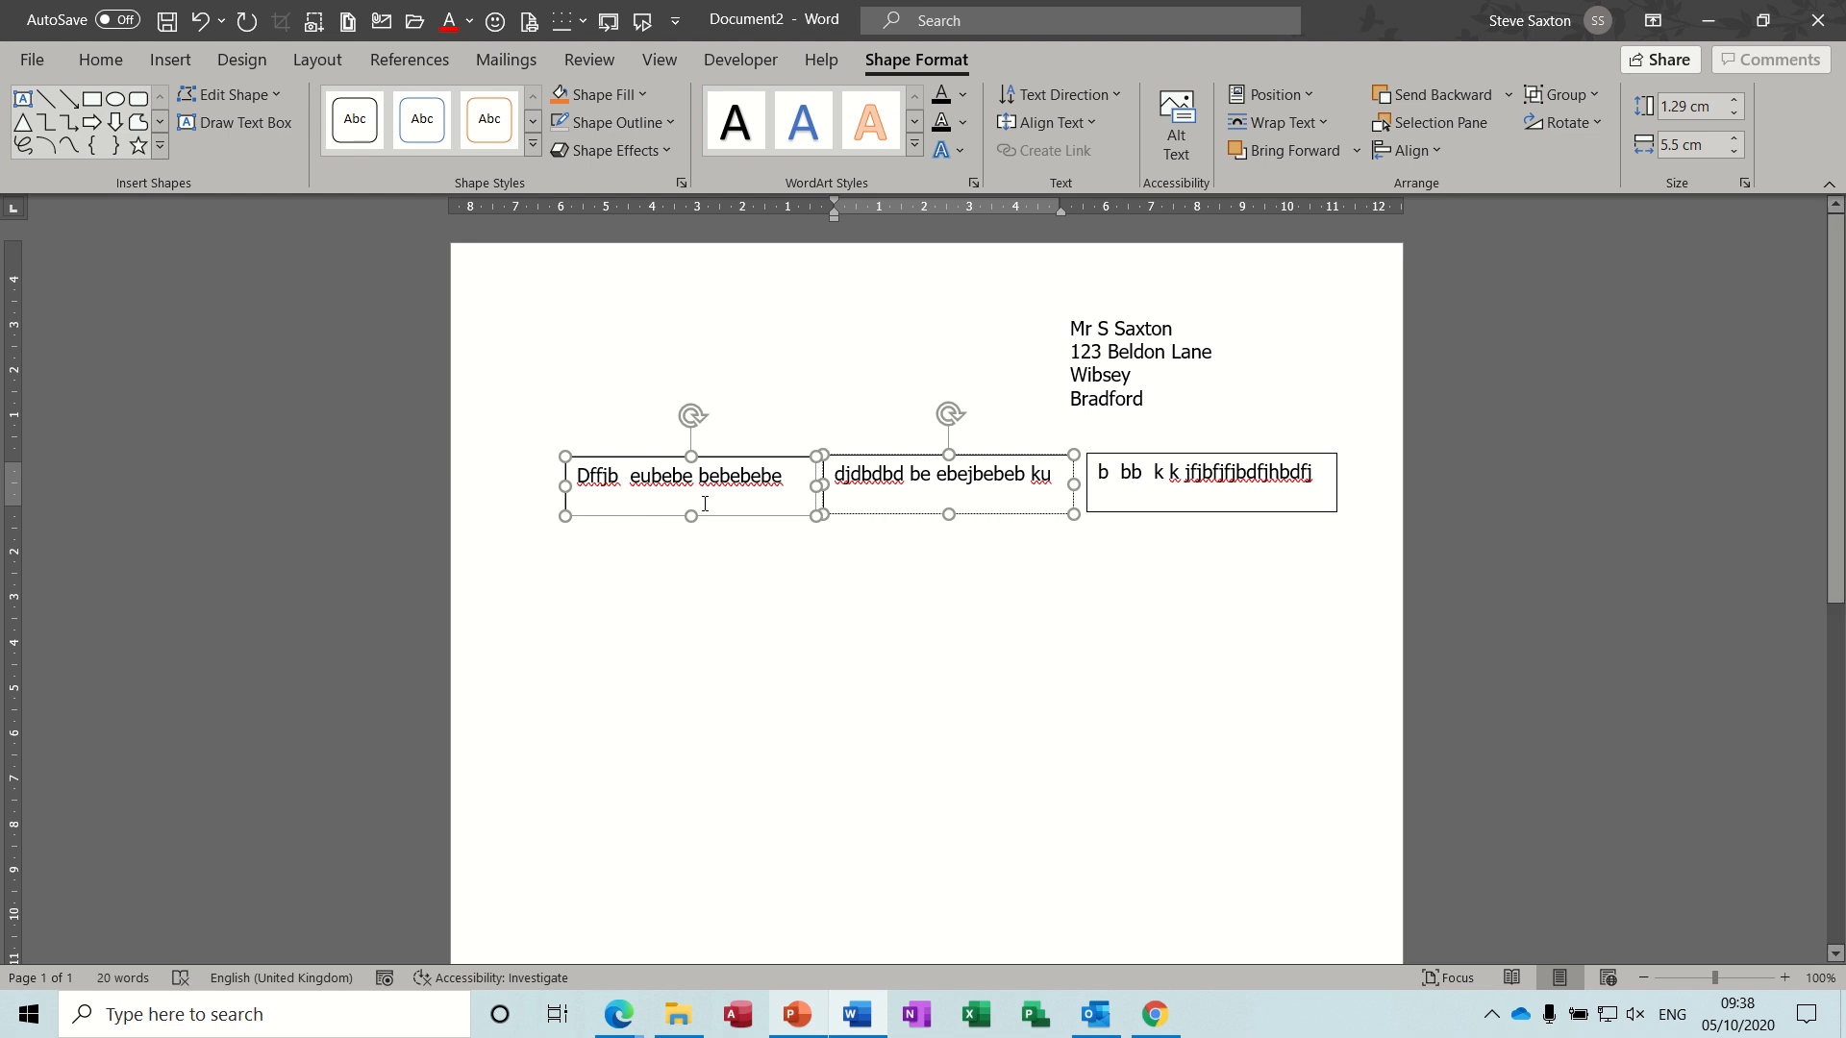
Stretch the first text box taller so it holds all 18 words, undoing a stray nudge
drag(692, 518, 695, 597)
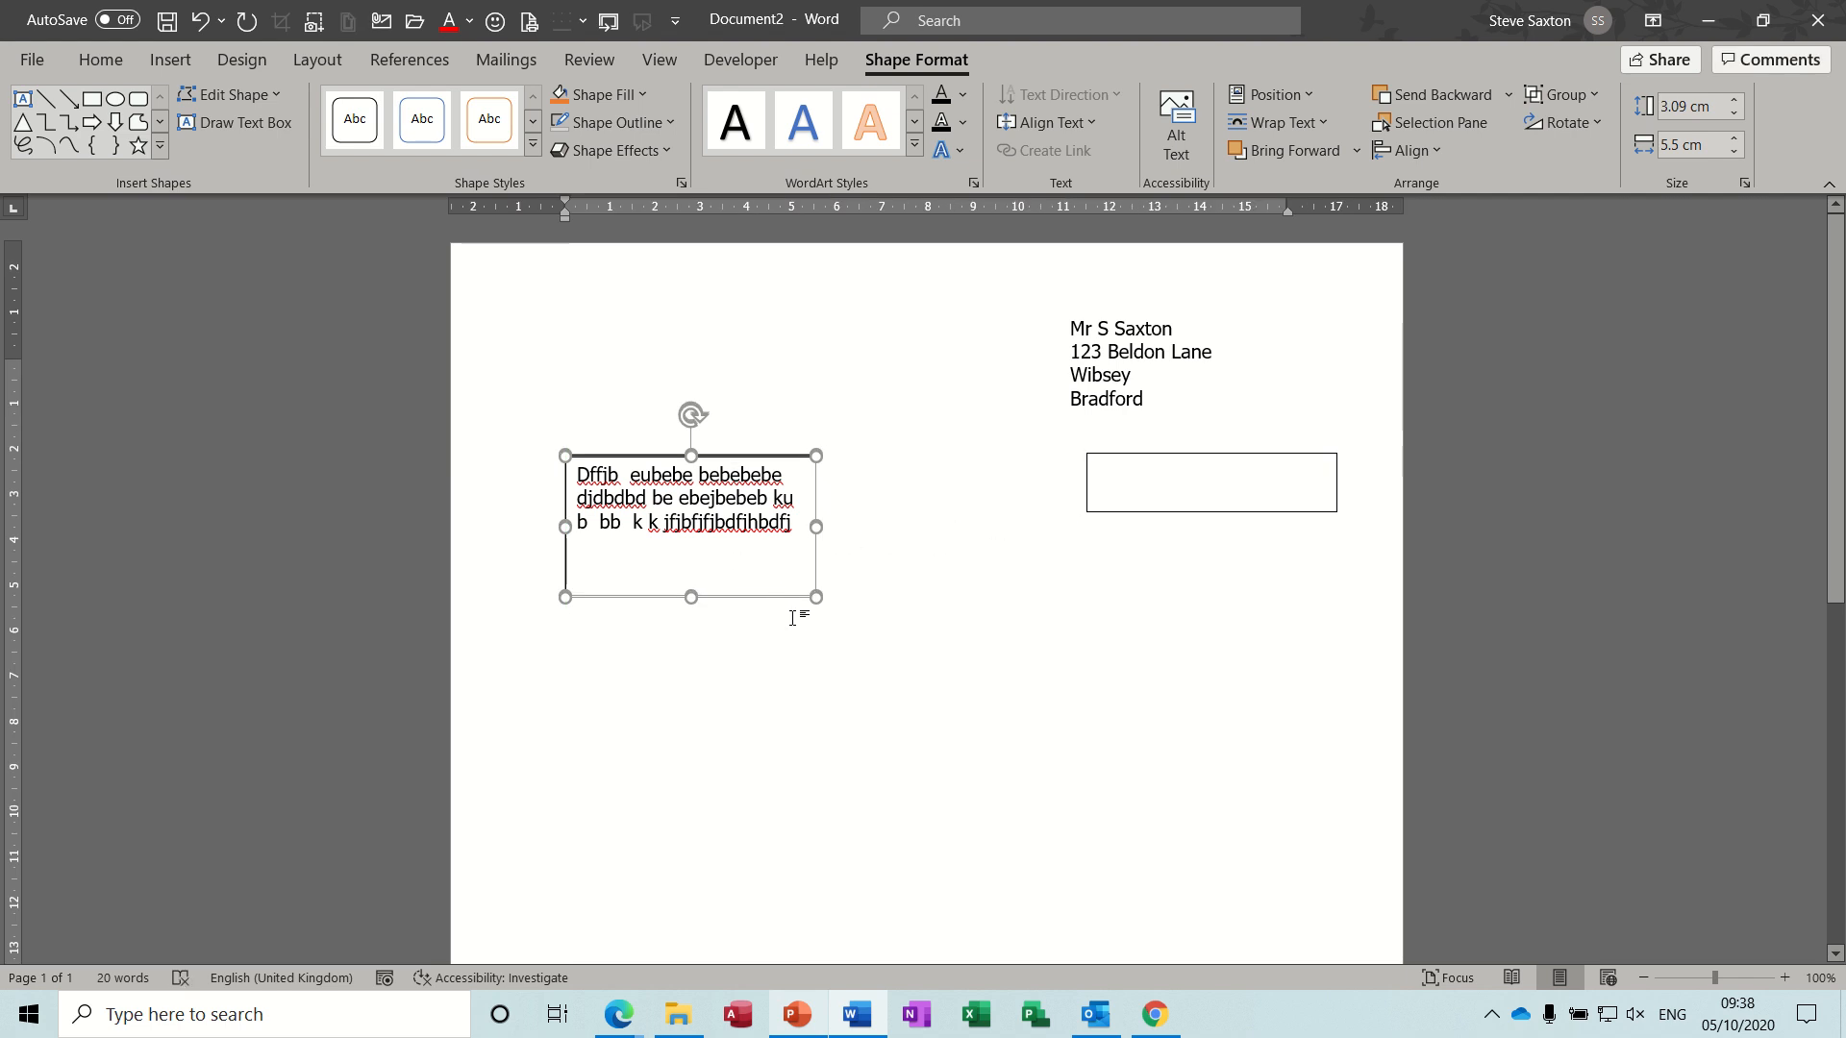
drag(780, 598, 766, 602)
key(ctrl+z)
key(ctrl+z)
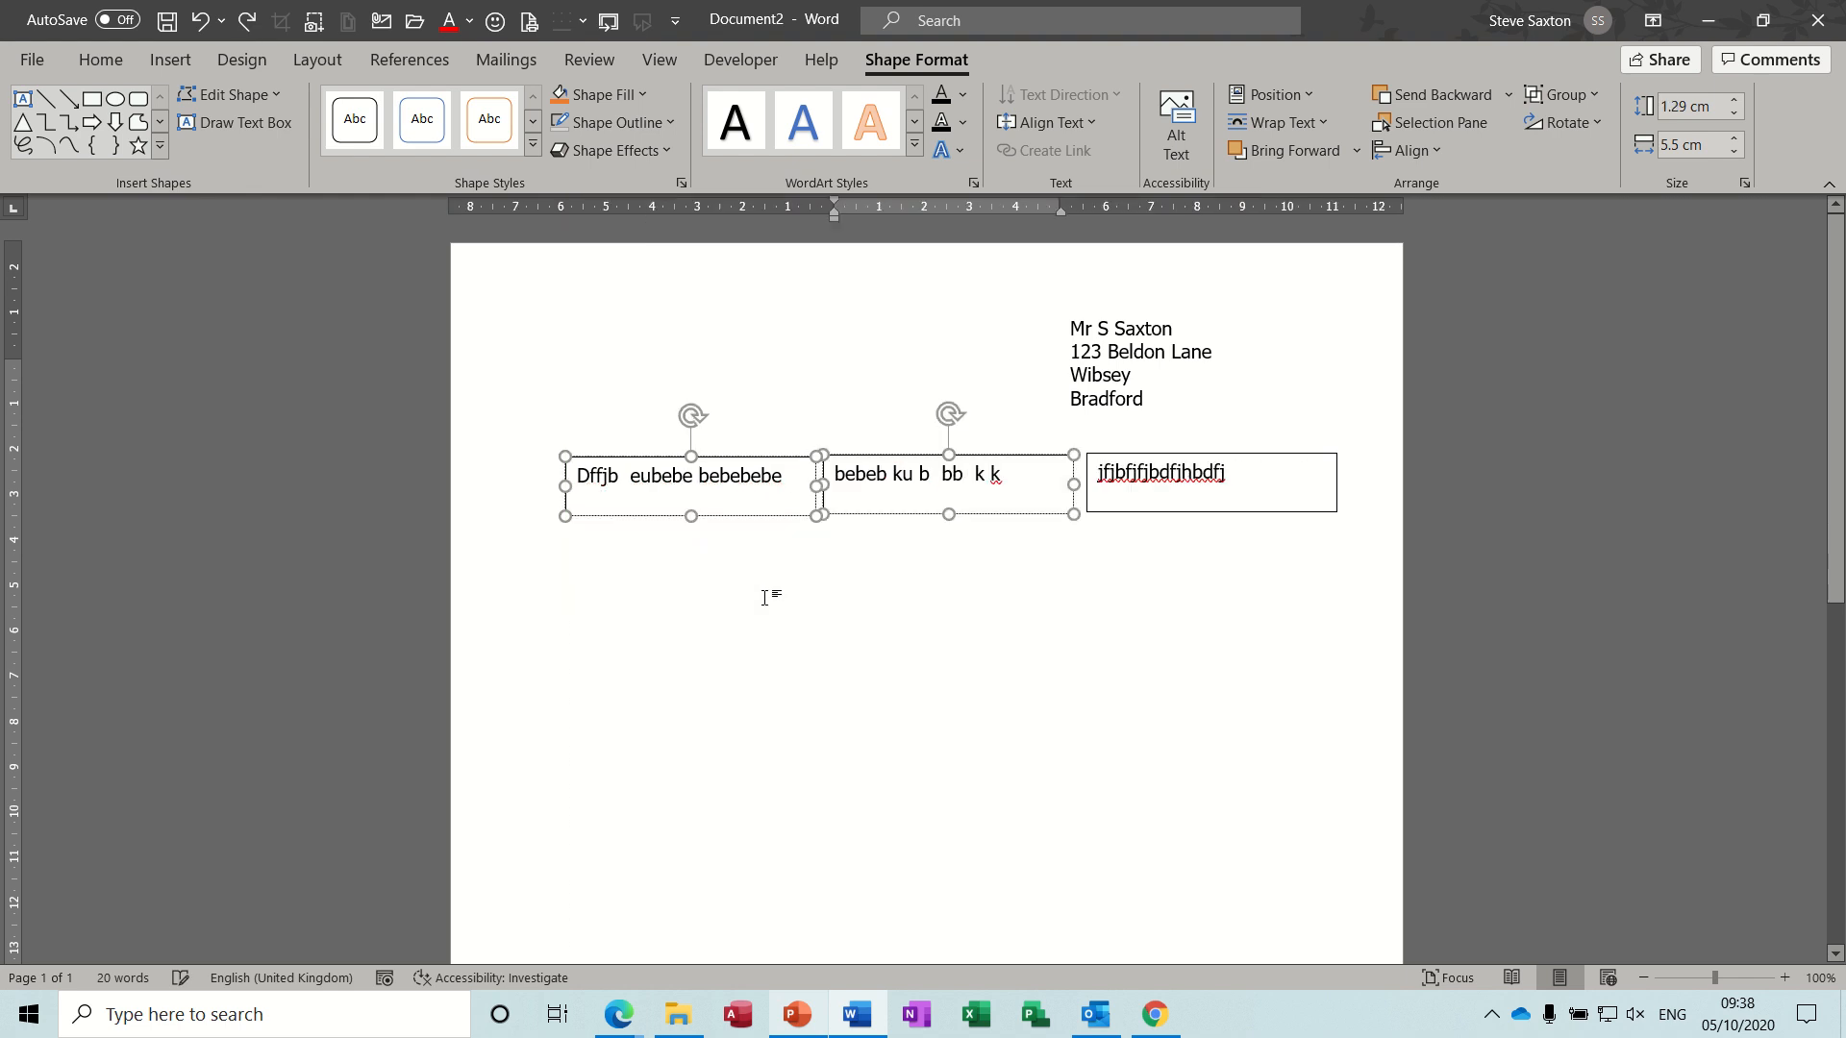
click(756, 531)
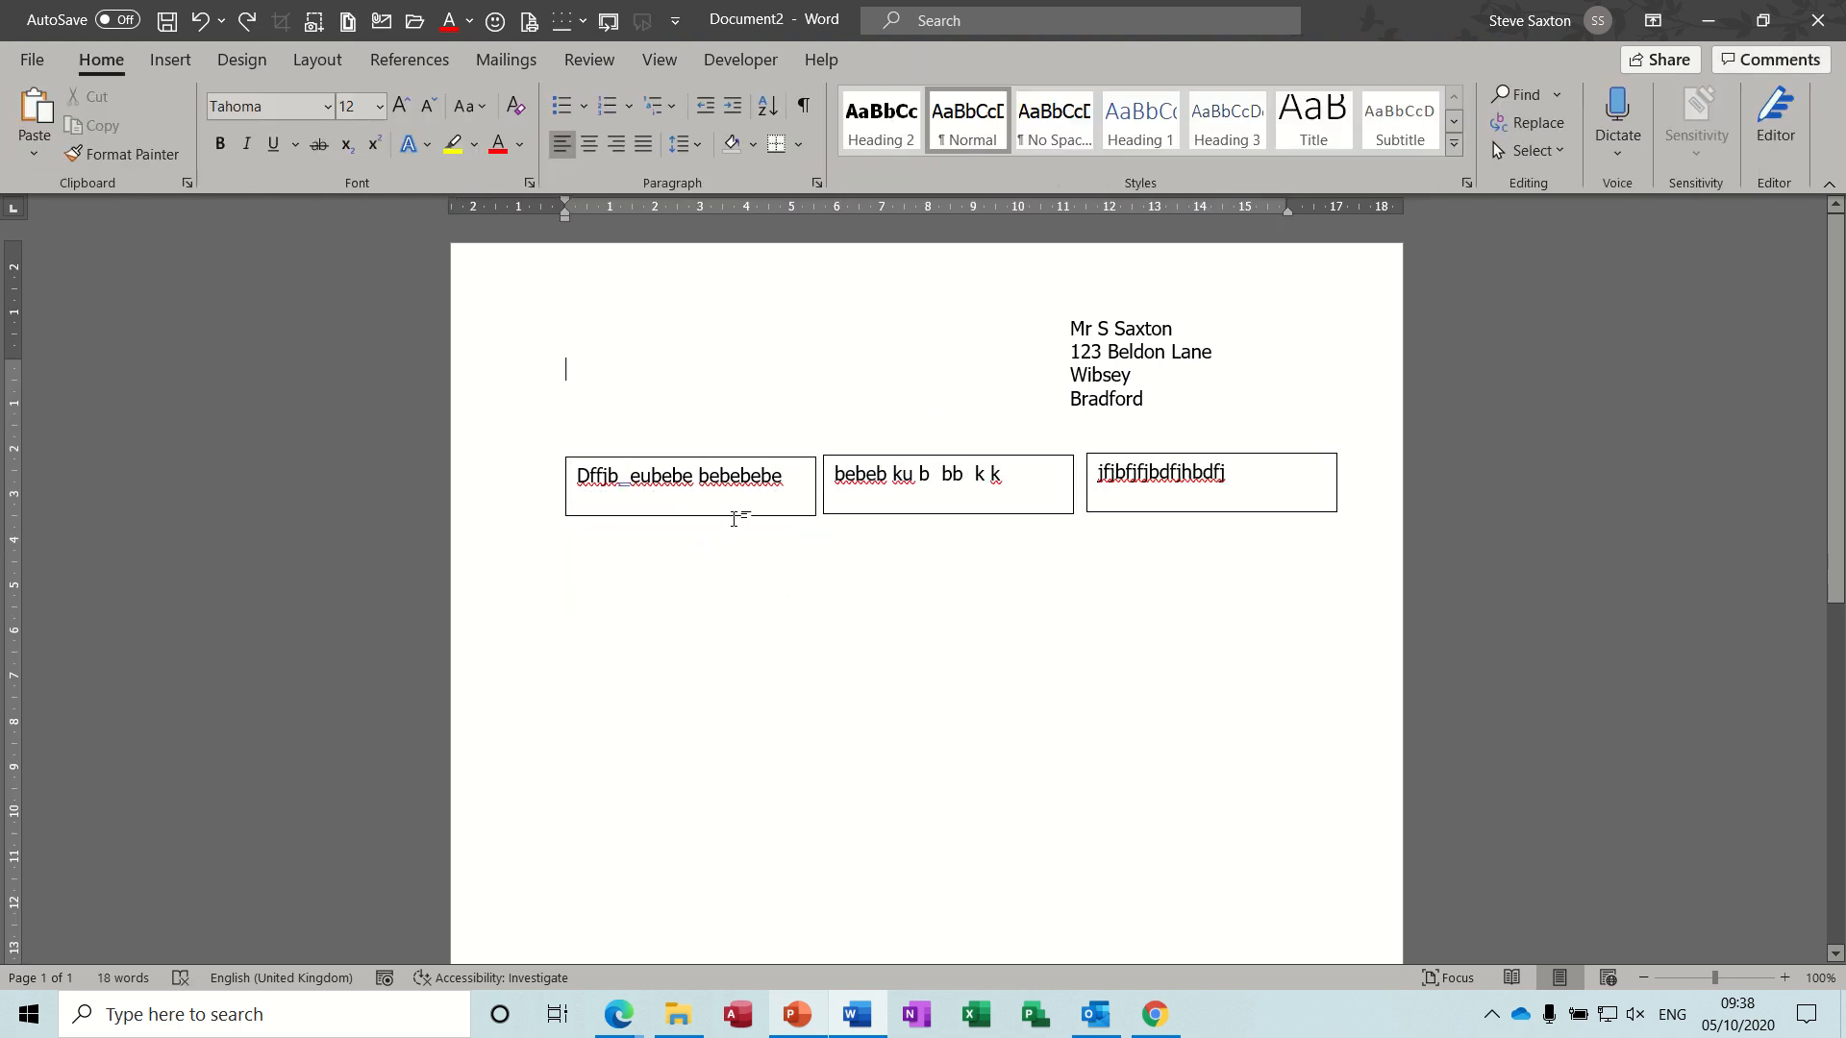
click(722, 515)
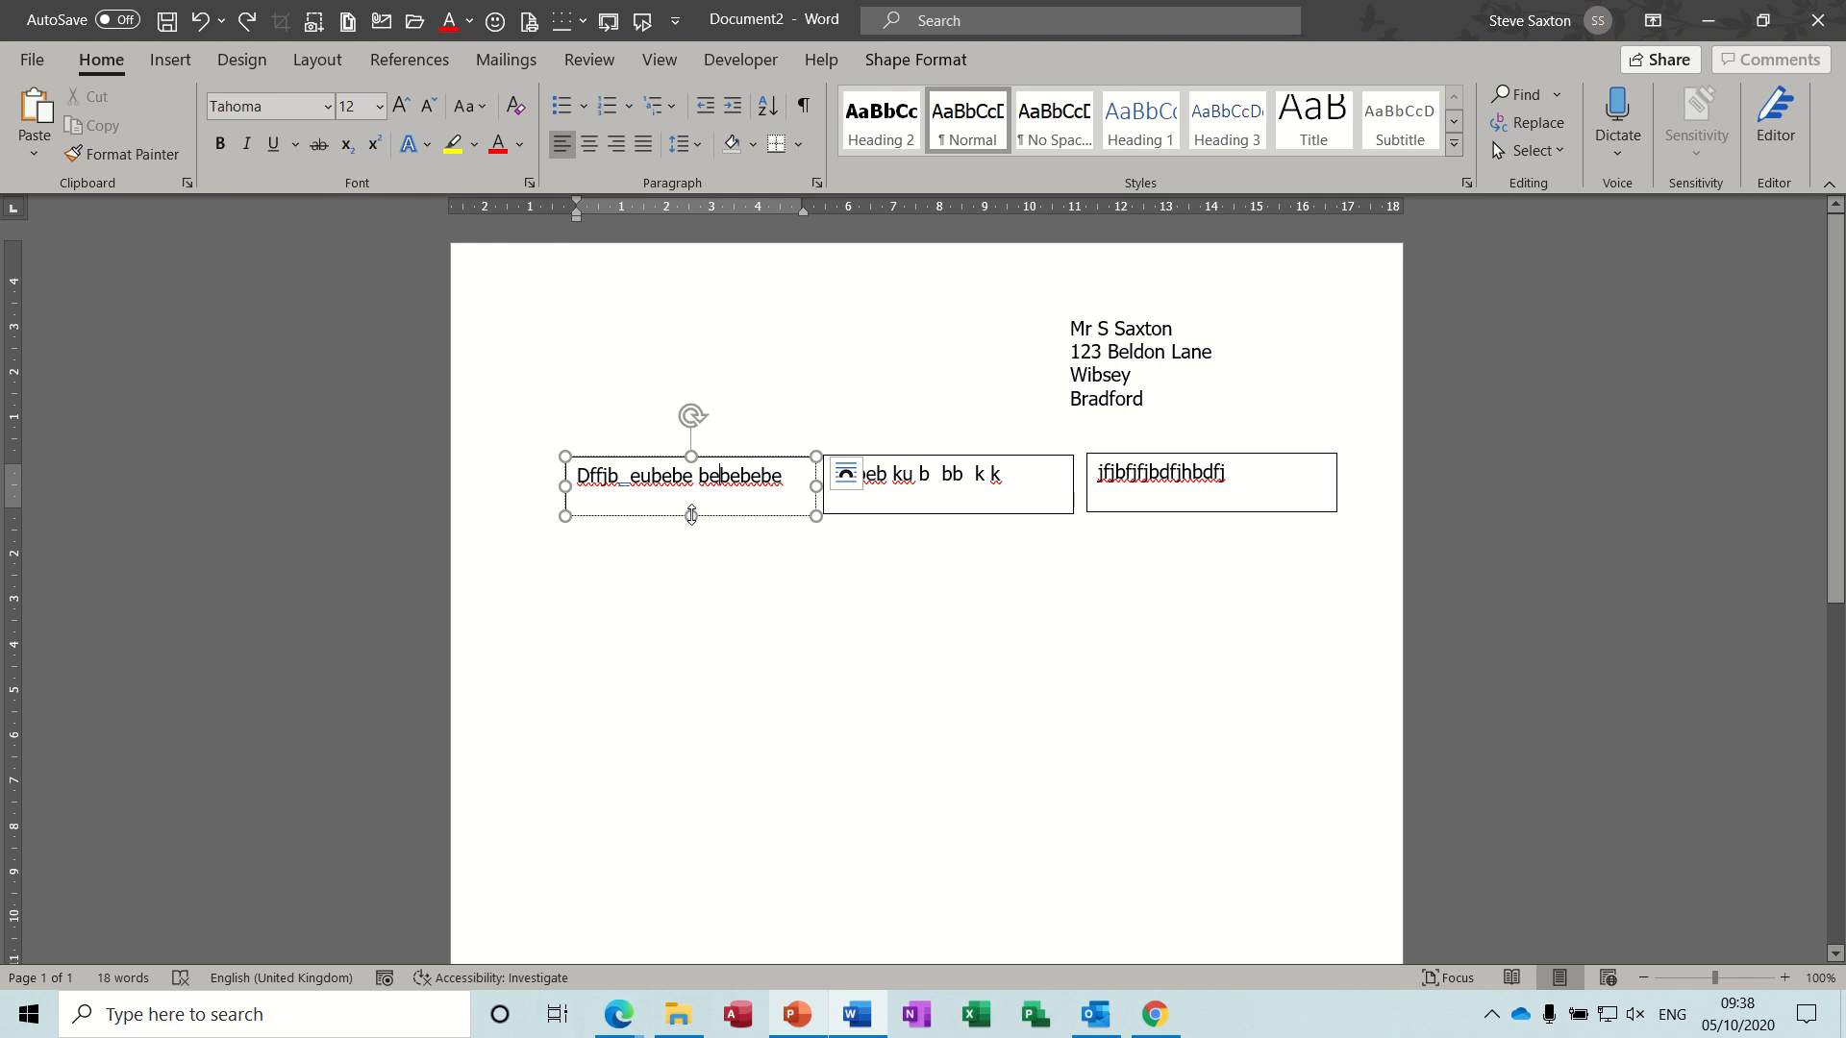
drag(691, 515, 691, 572)
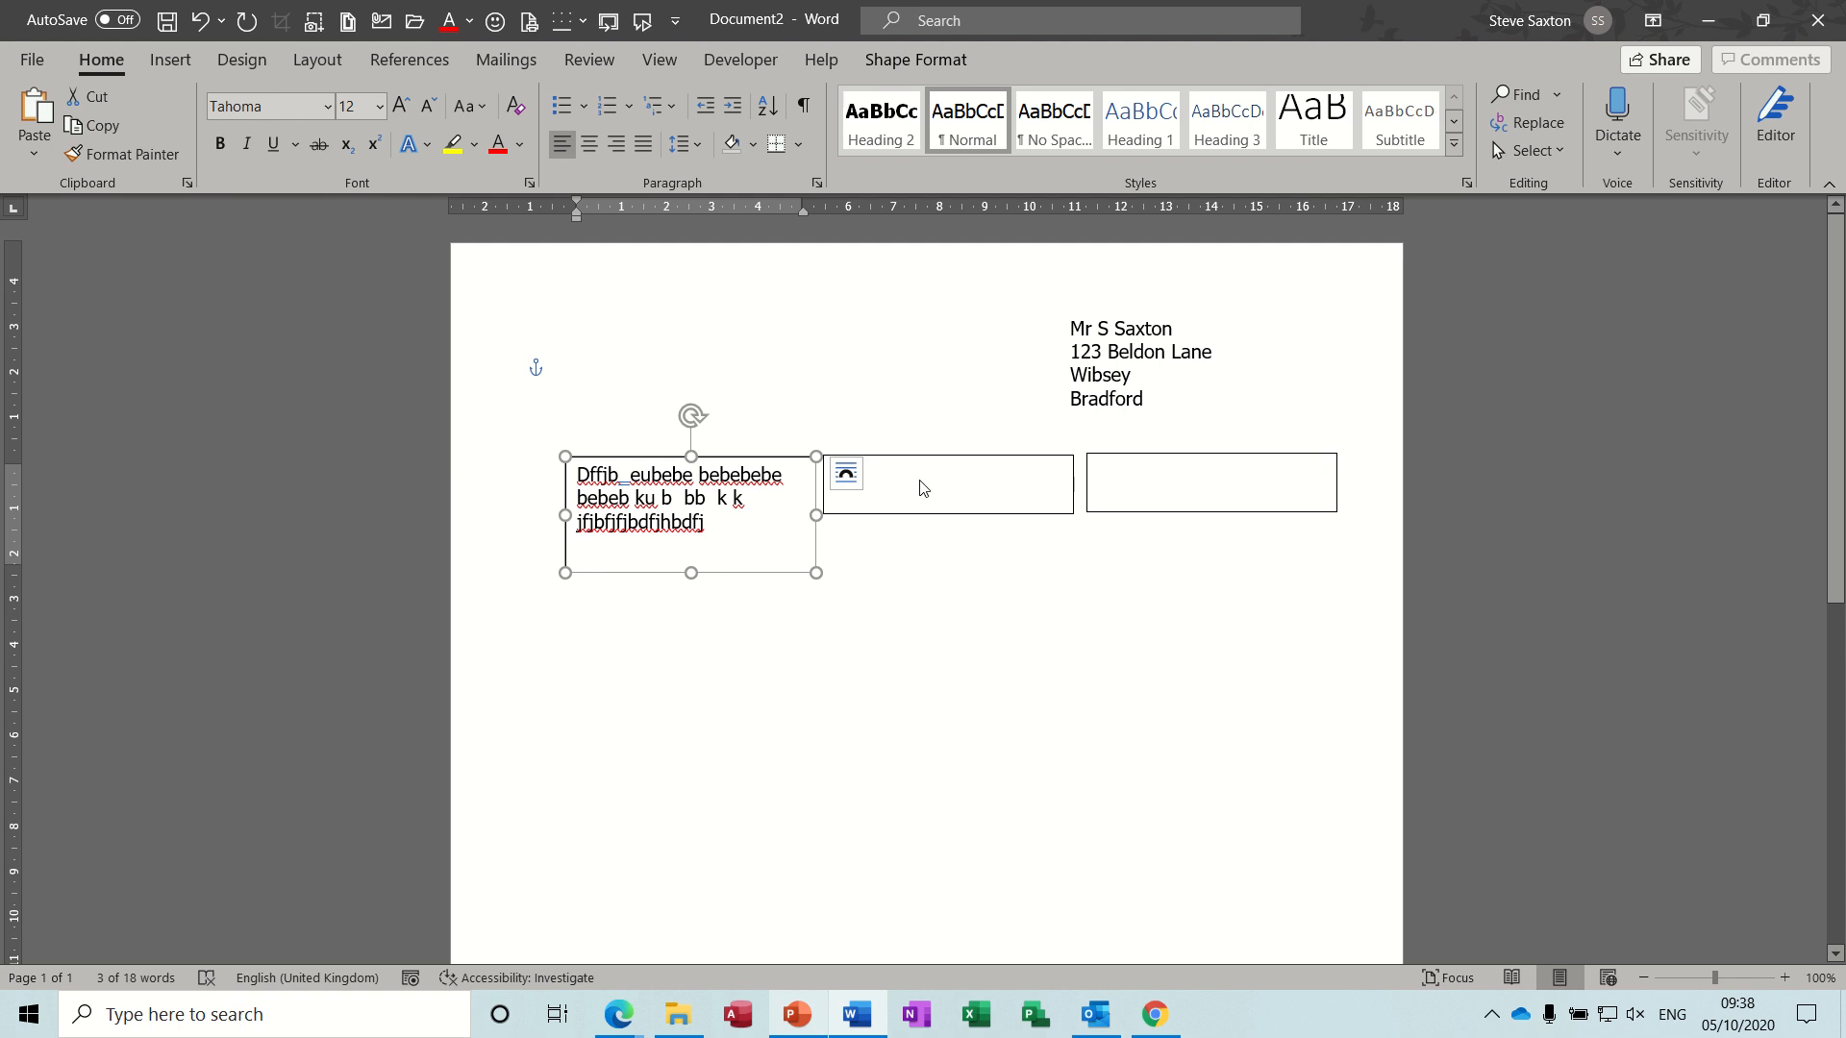
Add more filler text to the first box and stretch the second box to the first box's height
click(759, 534)
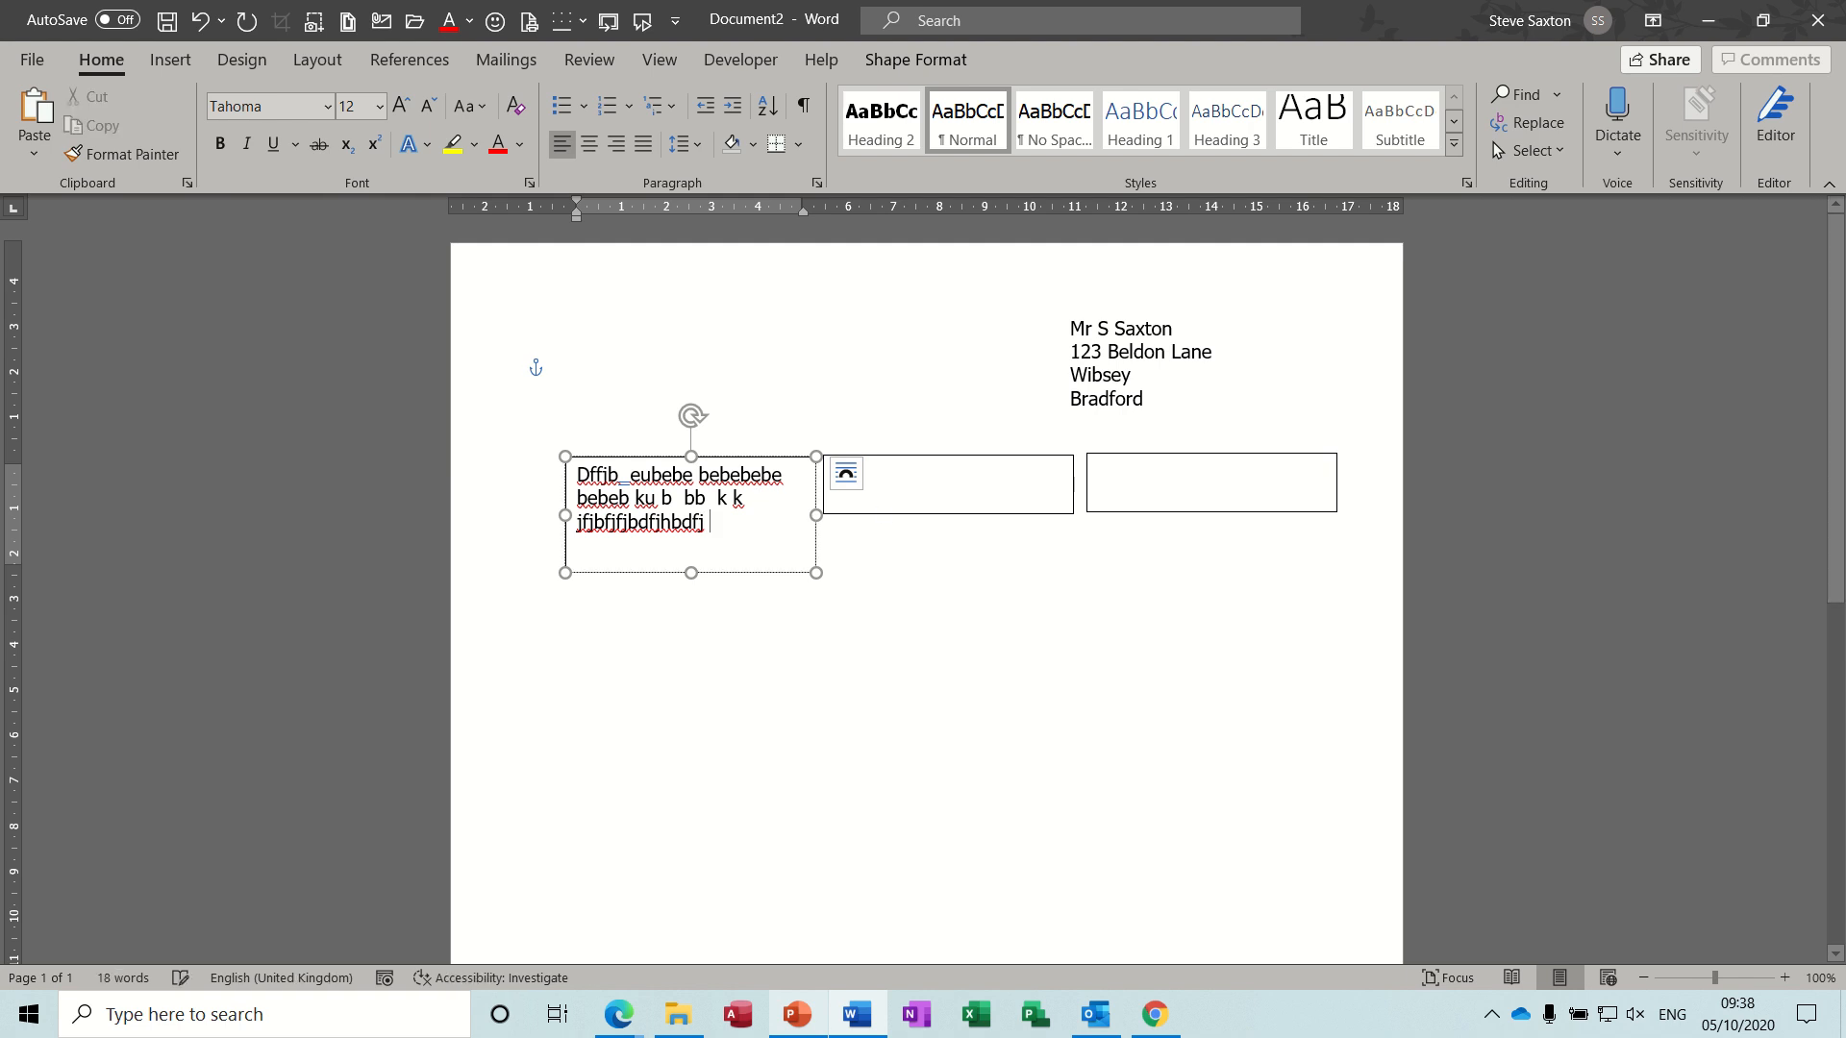
text(fjhbjhbfhjbsjbjb)
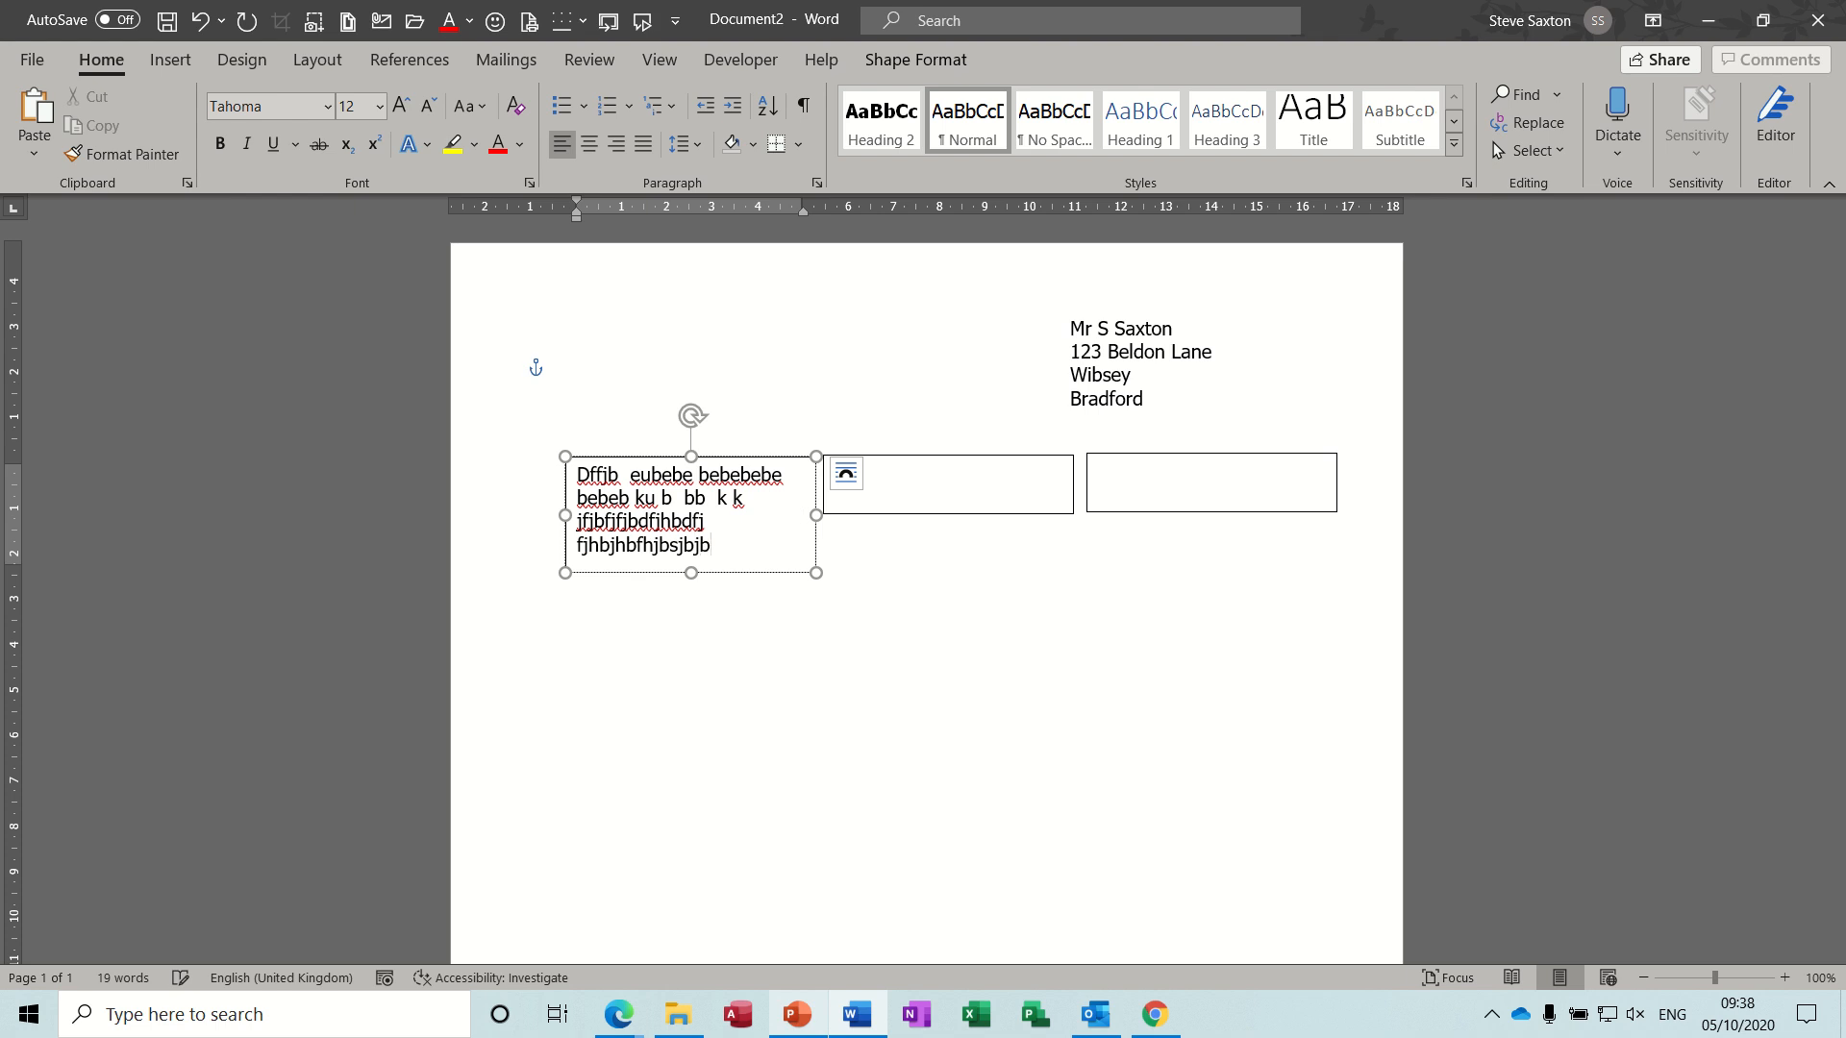
text(jbdjdjd jhe eje)
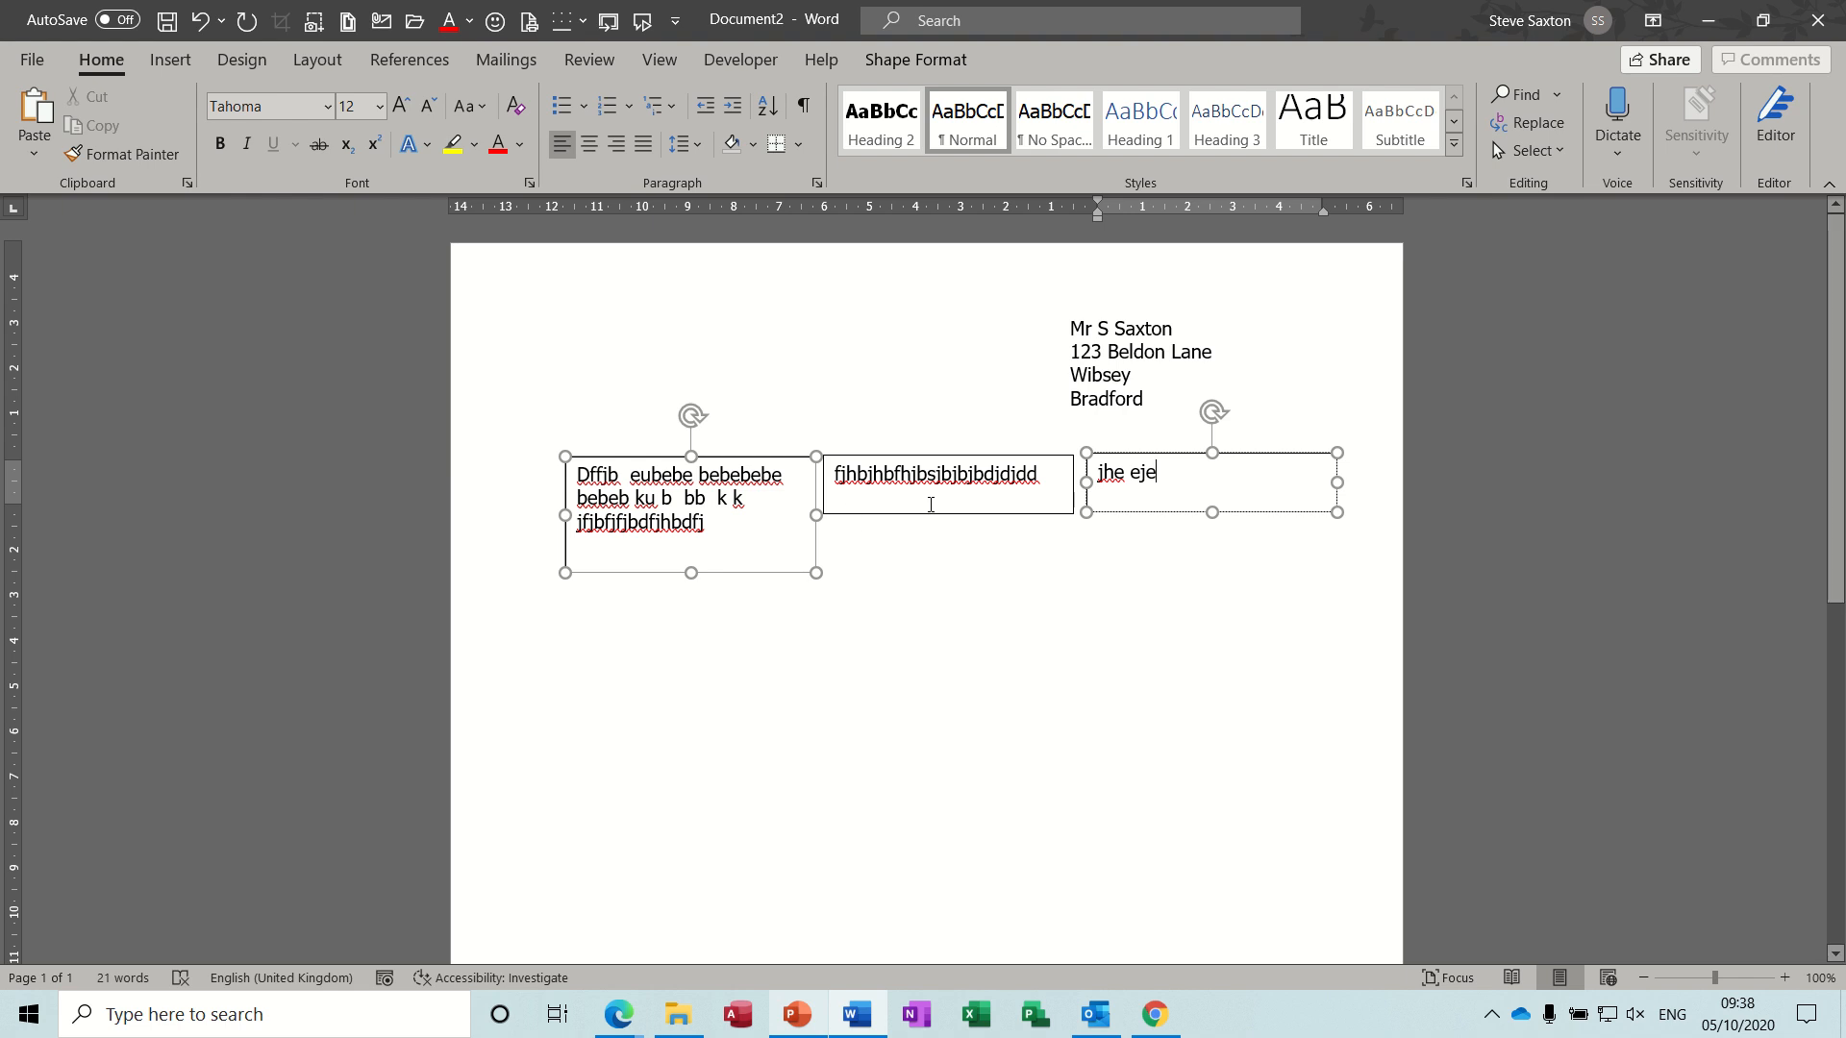
click(928, 504)
drag(950, 514, 950, 564)
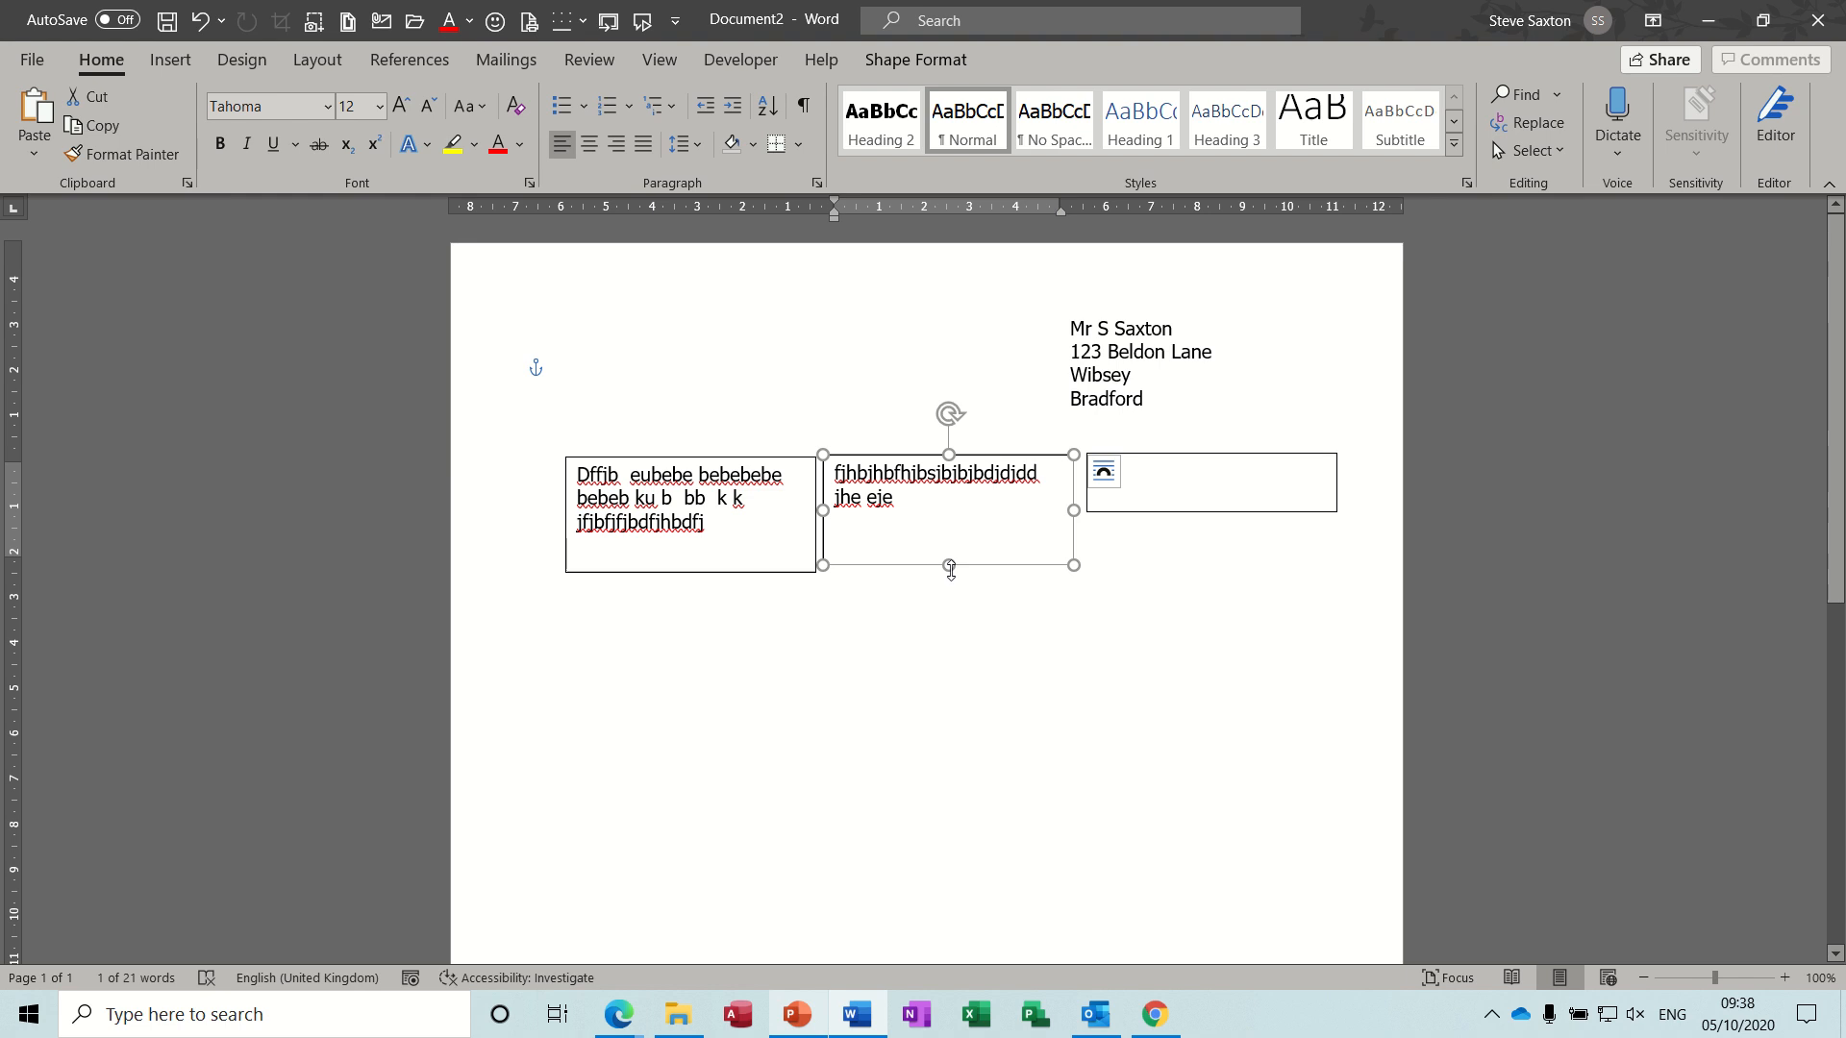
drag(949, 564, 949, 573)
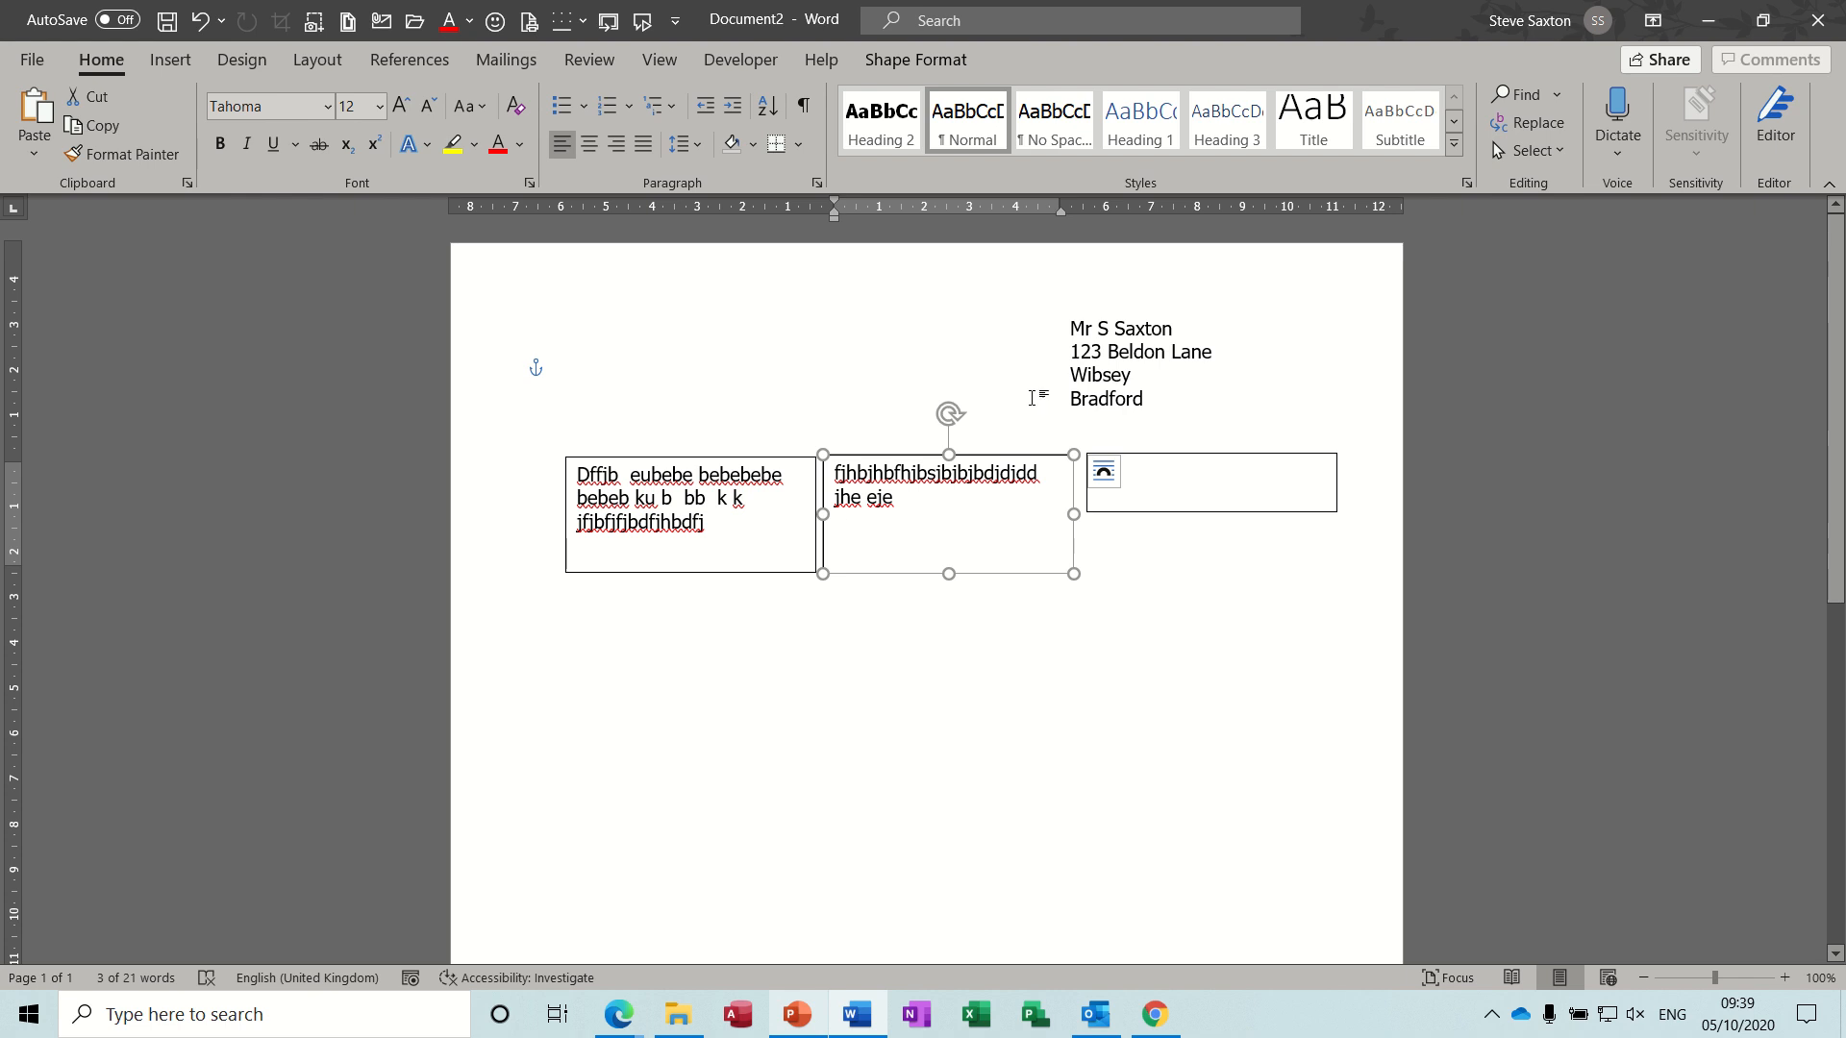
click(1139, 344)
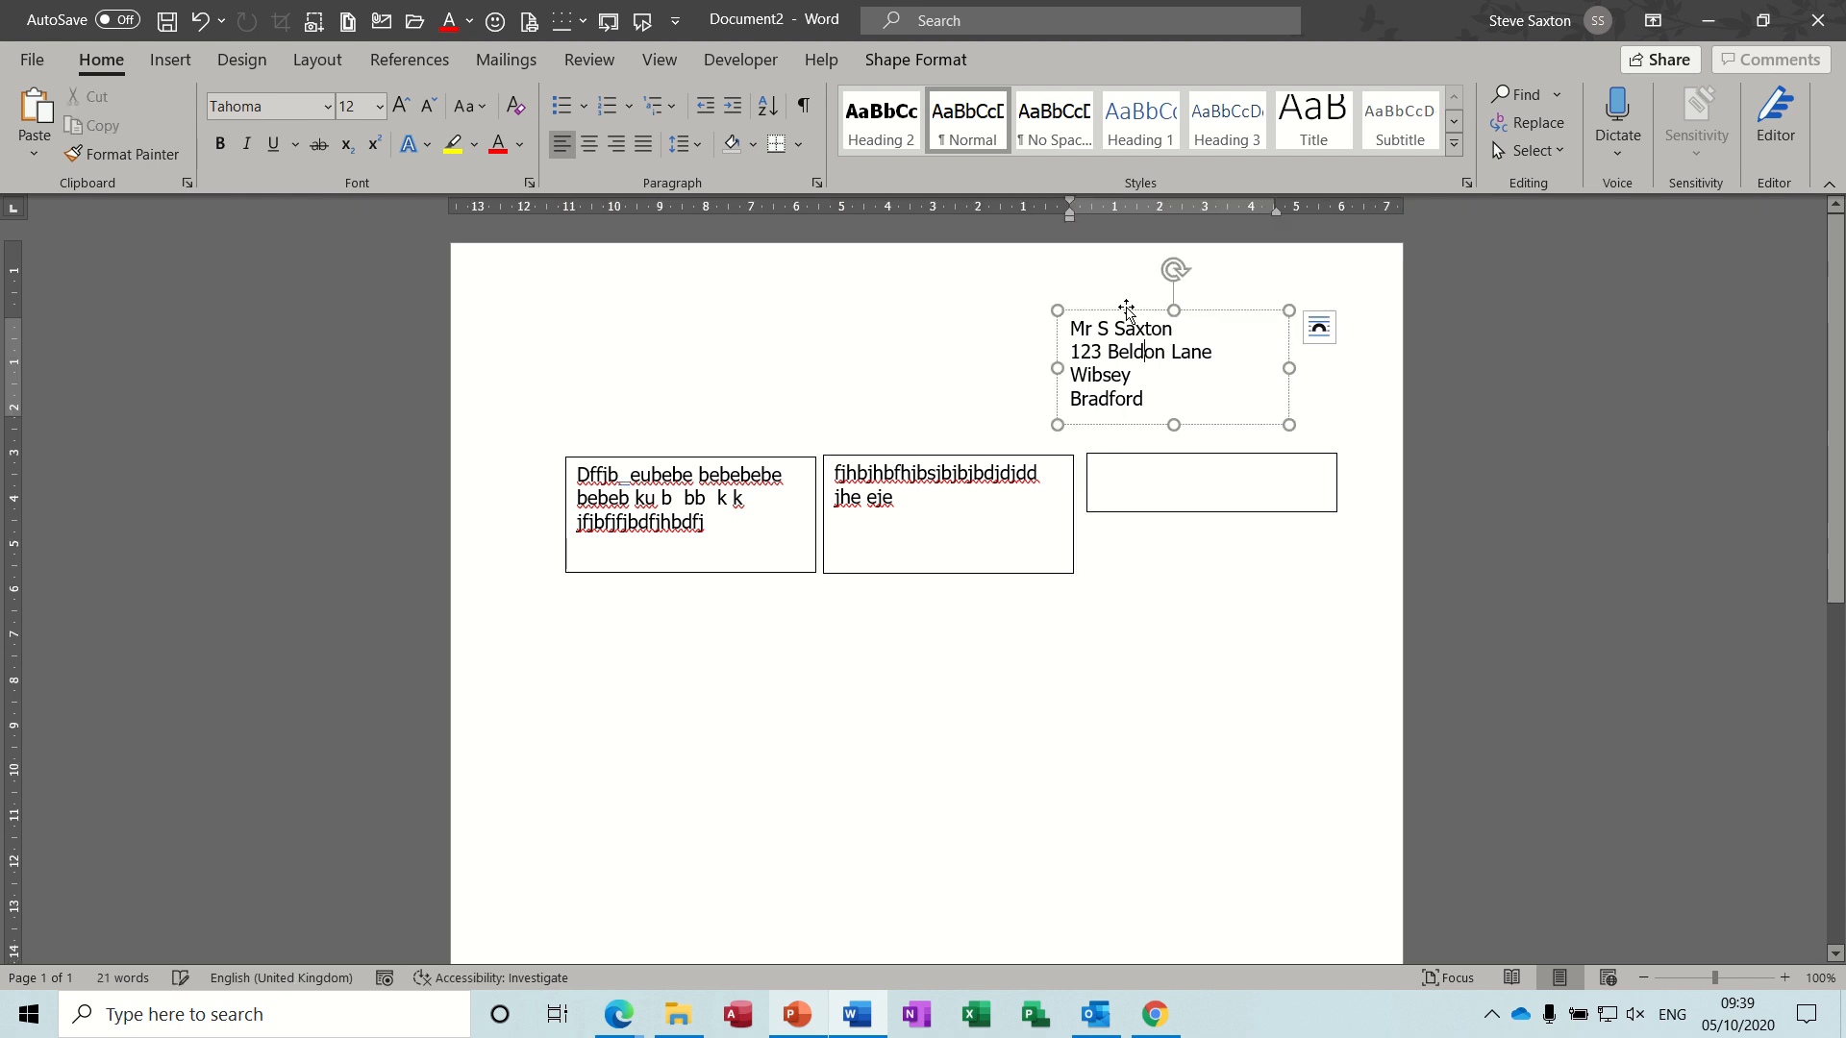
Nudge the address block right and move the middle text box lower down the page
mouse_move(1124, 304)
mouse_down()
mouse_move(1100, 306)
mouse_move(1154, 309)
mouse_up()
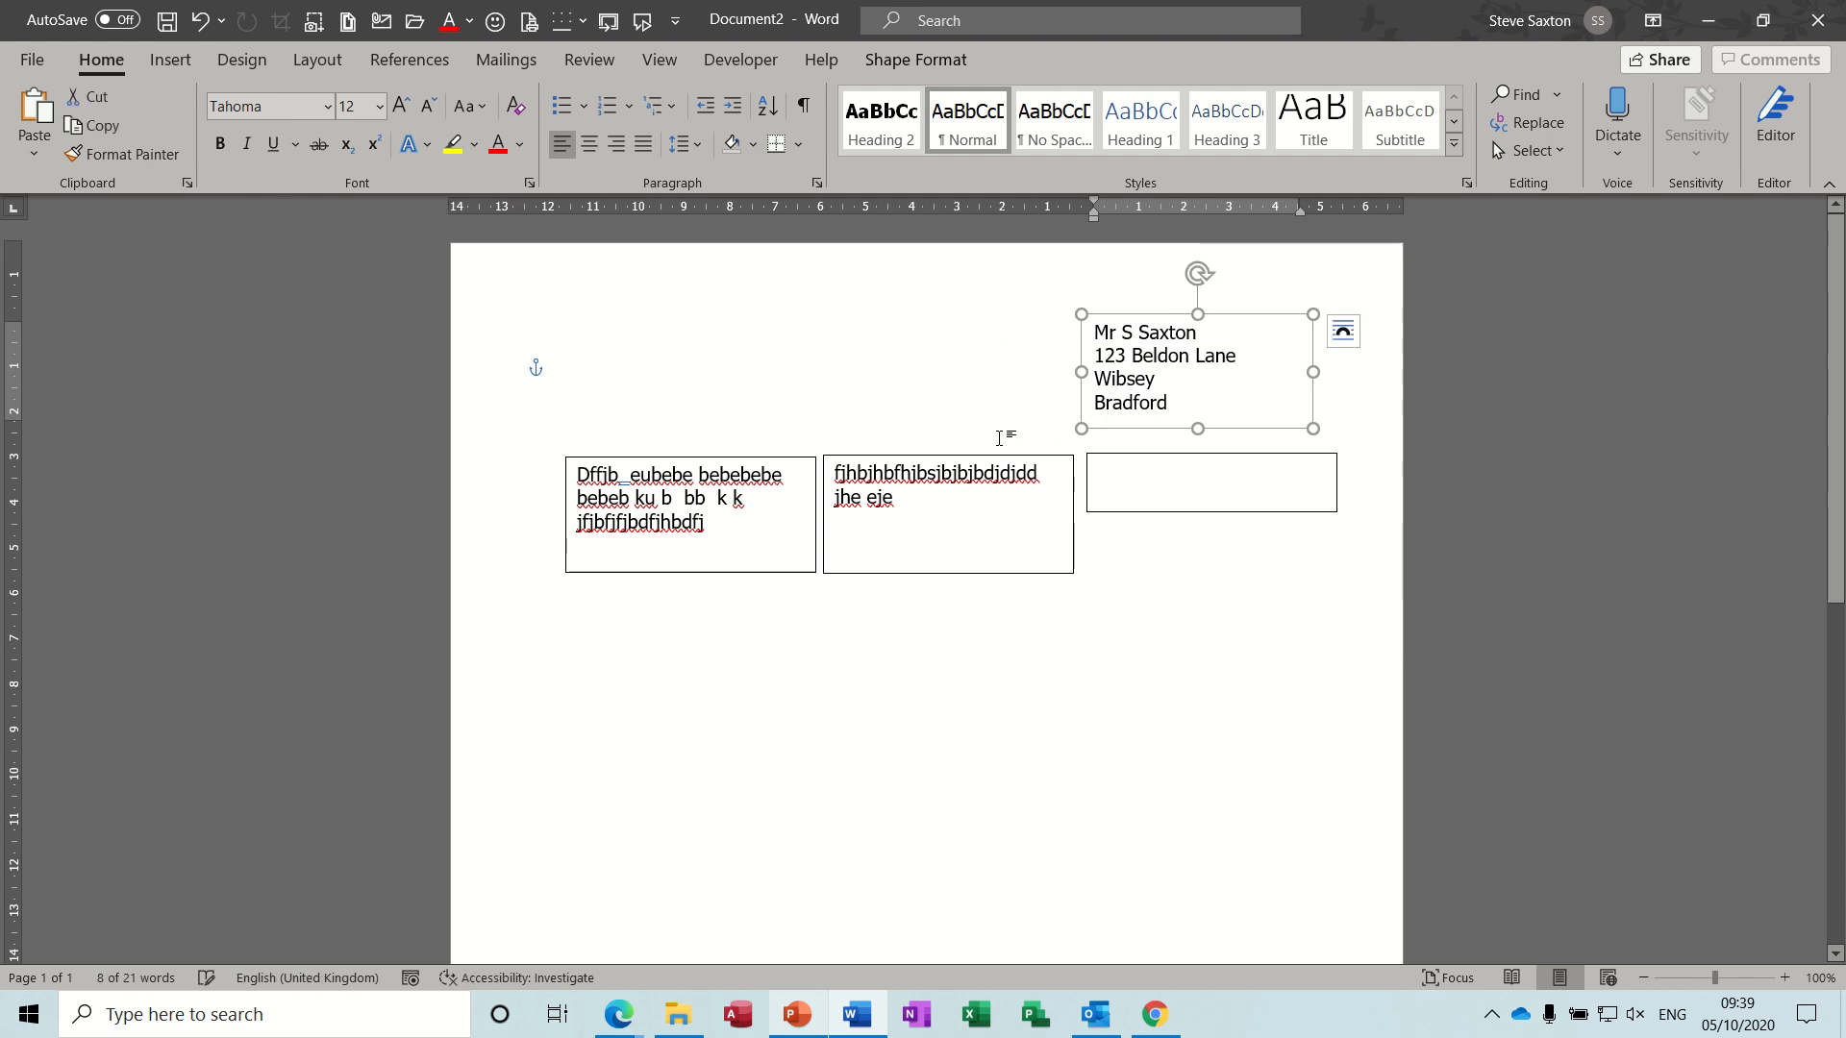
click(909, 492)
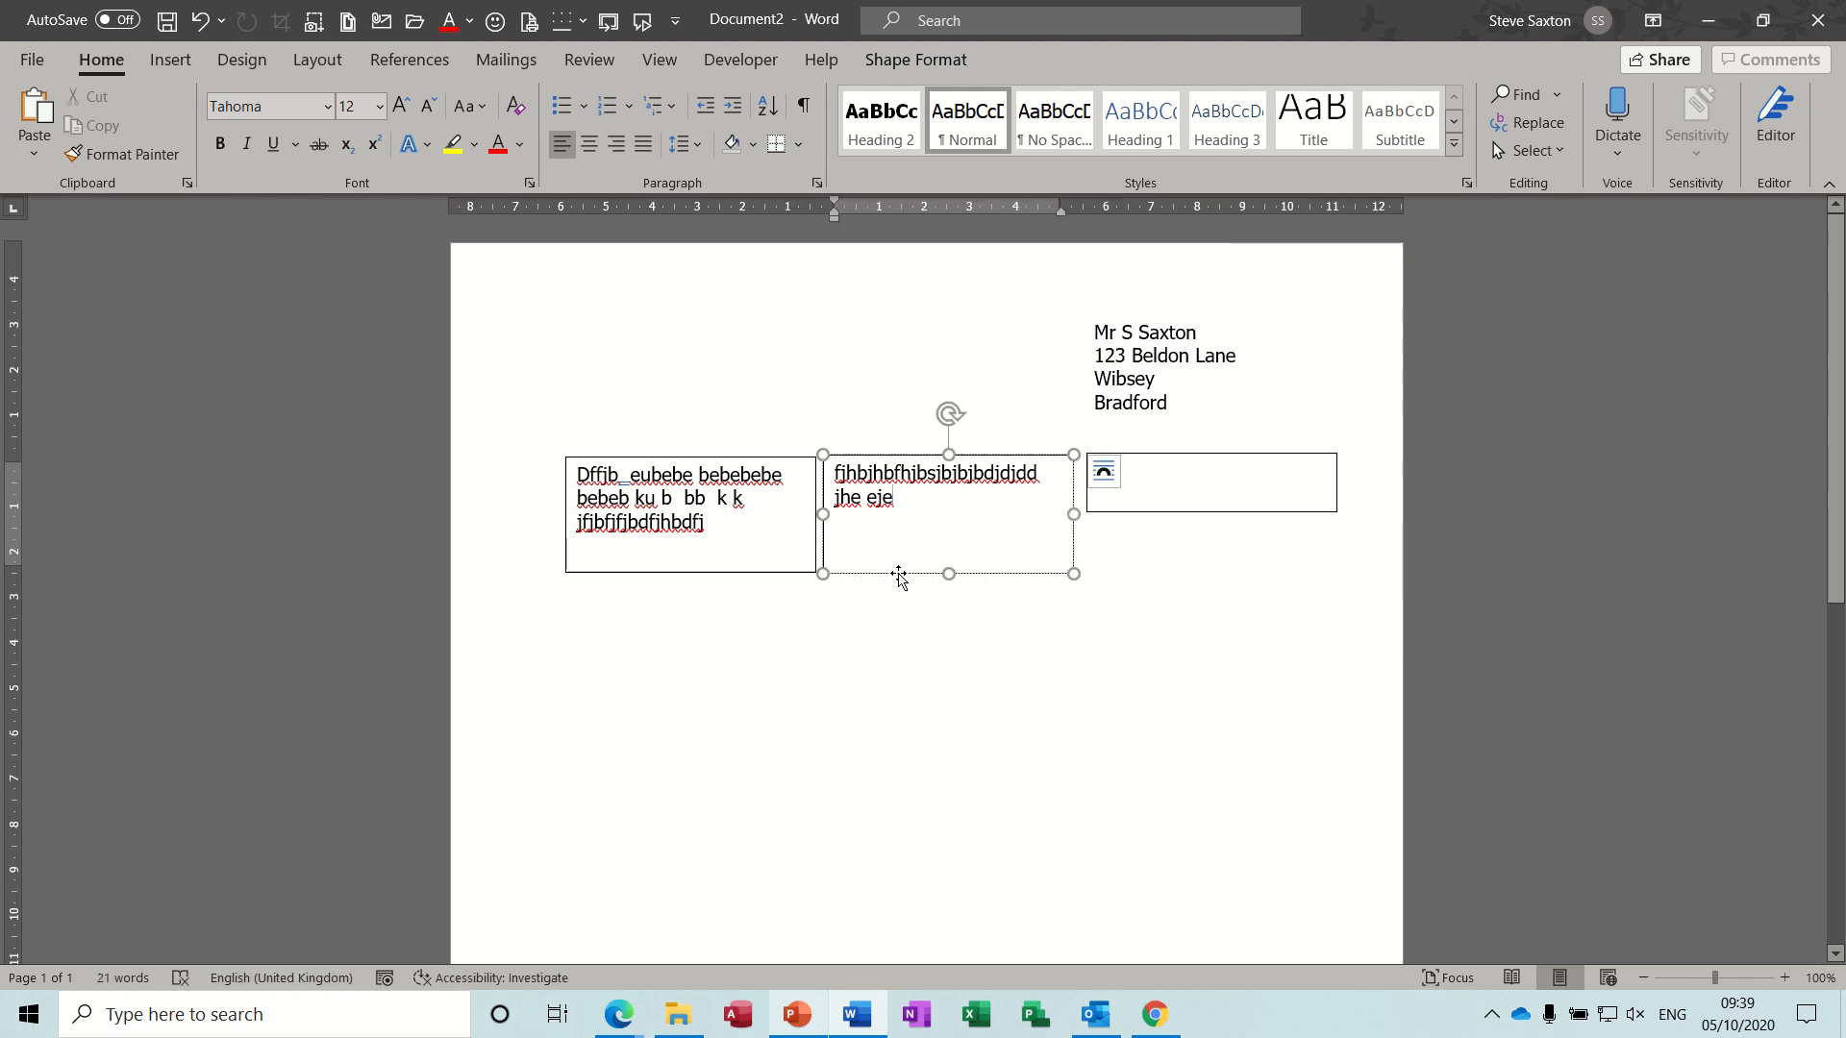
drag(952, 571, 953, 751)
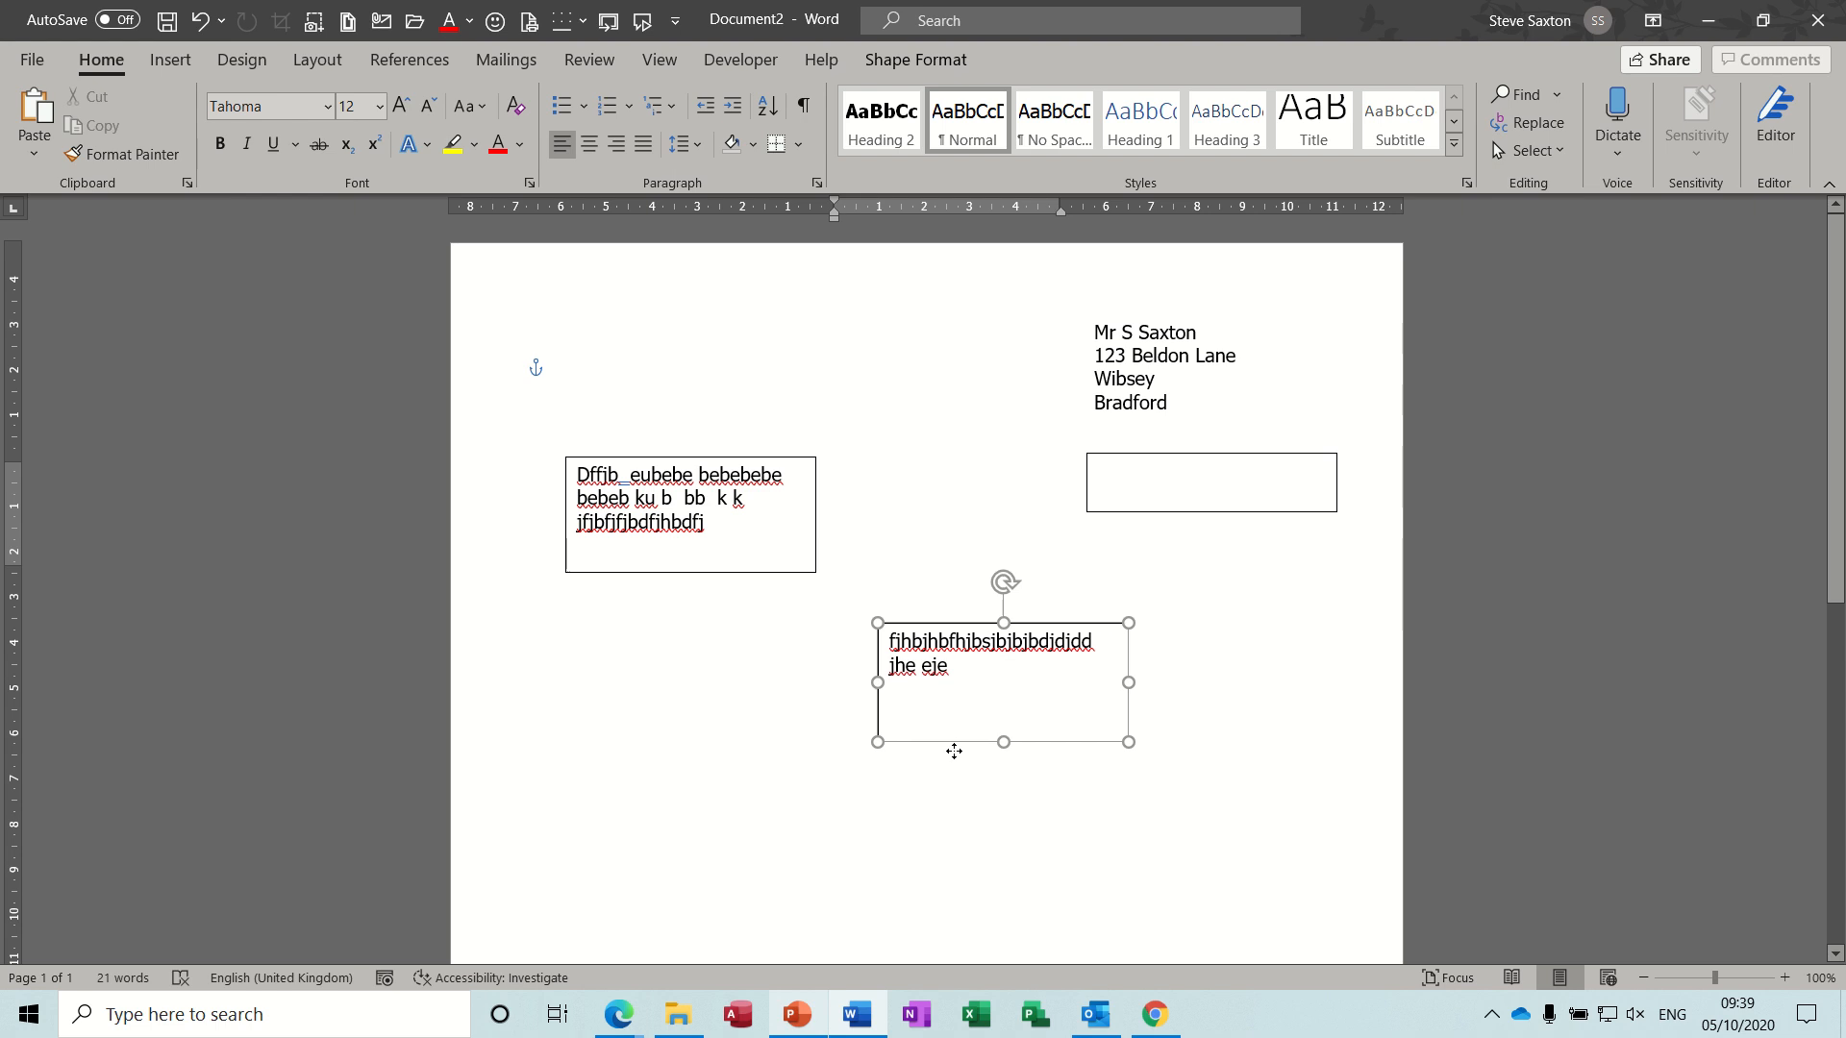
Insert 'dfbe' into the lower box's text and shift that box slightly up the page
click(721, 524)
click(889, 656)
text(dfbe)
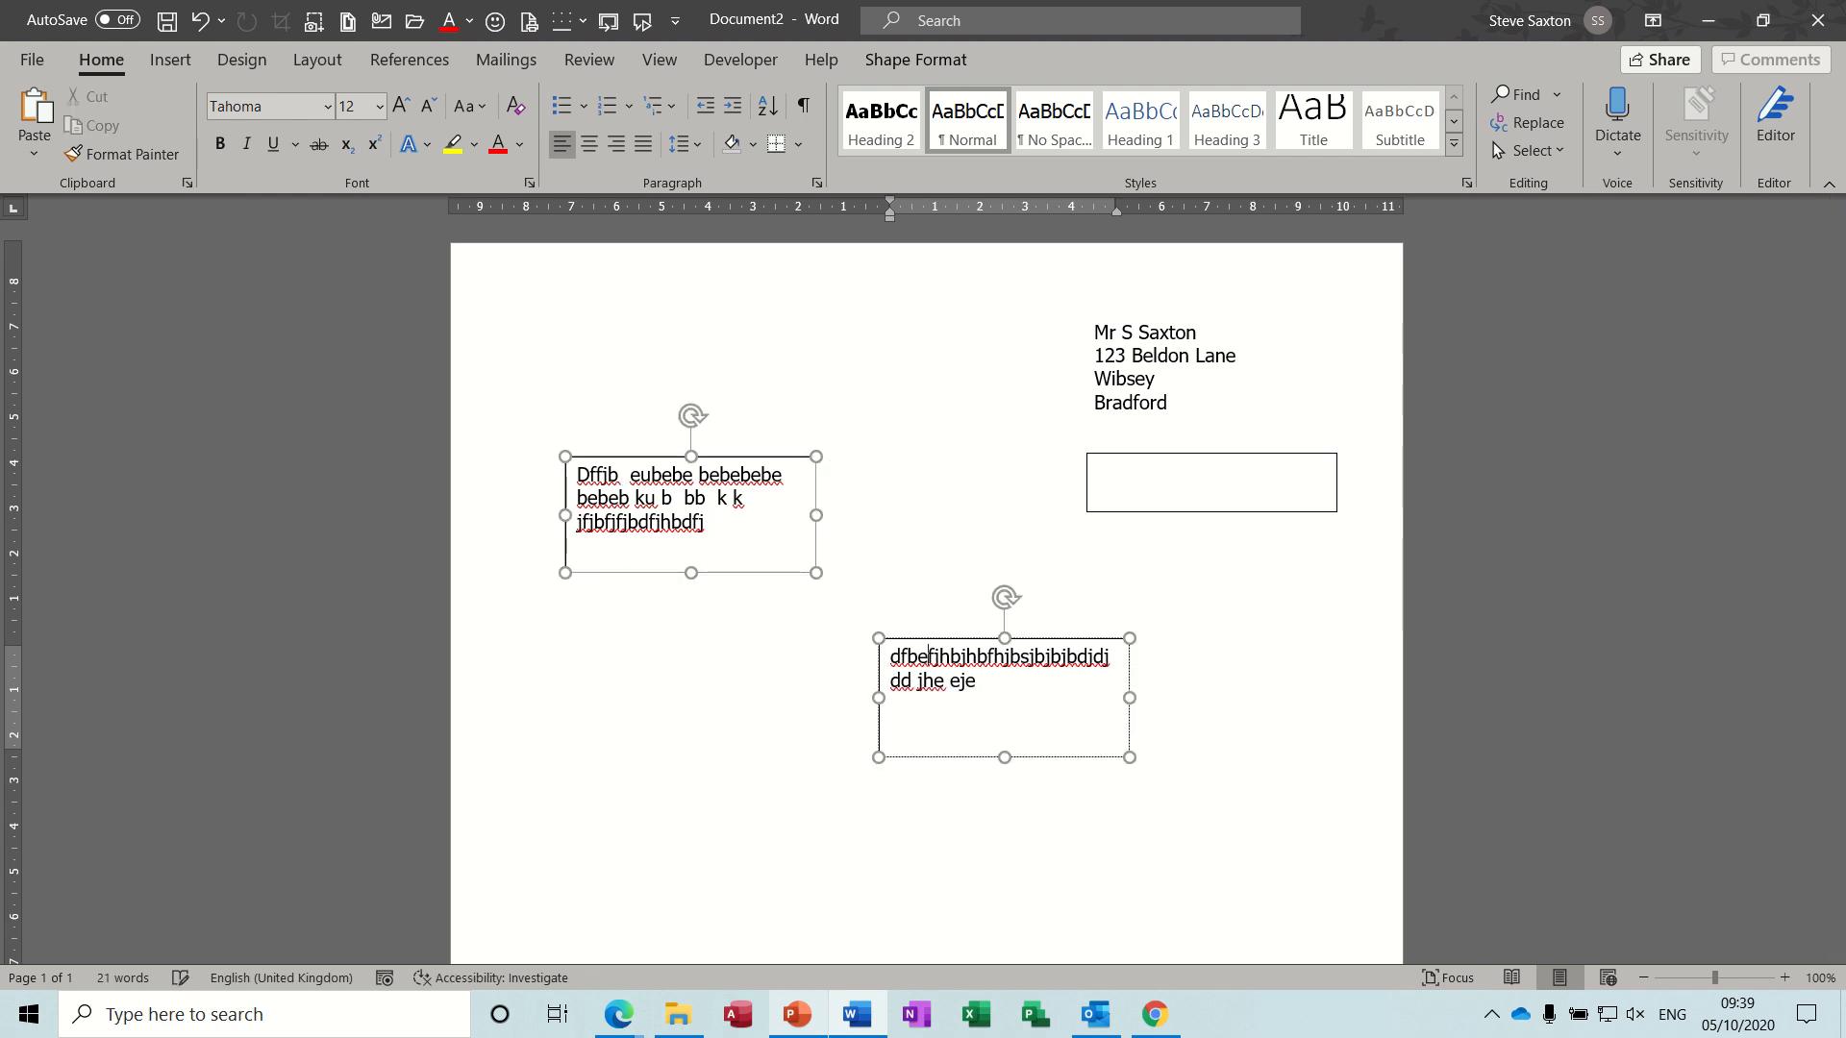
click(726, 528)
click(960, 666)
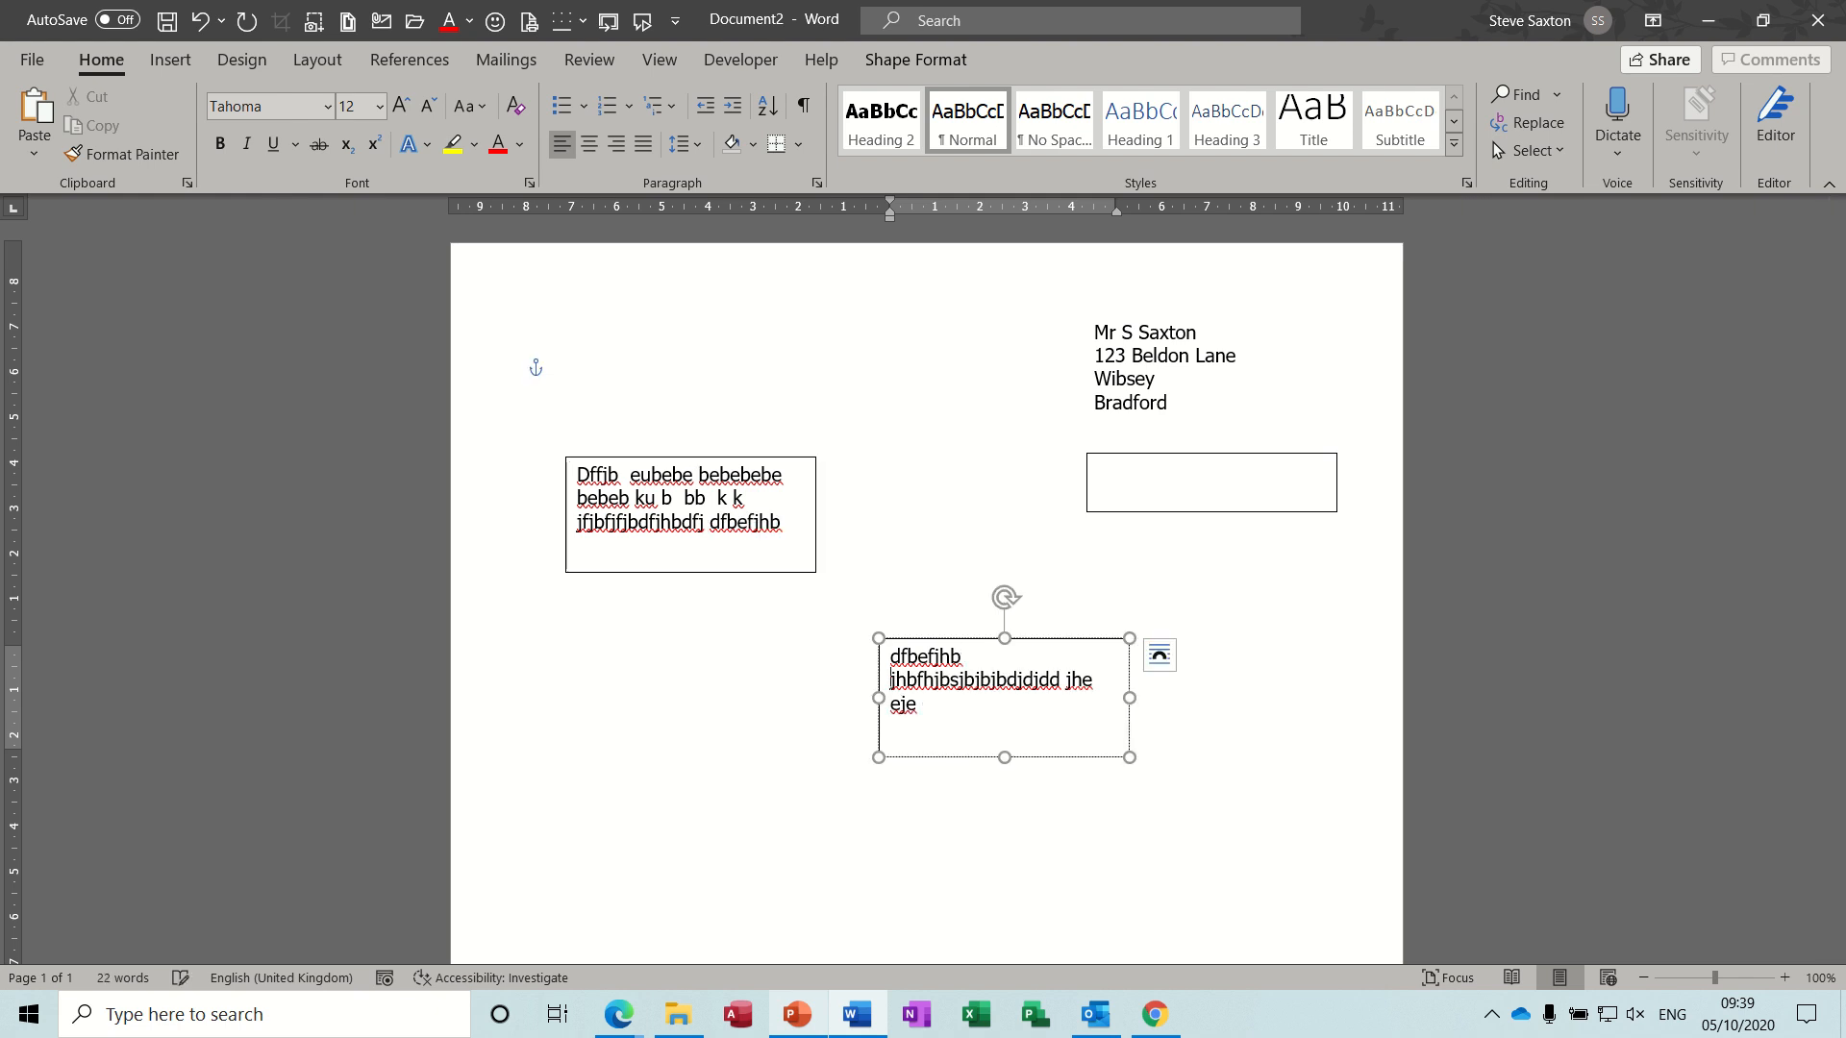
click(942, 679)
click(649, 521)
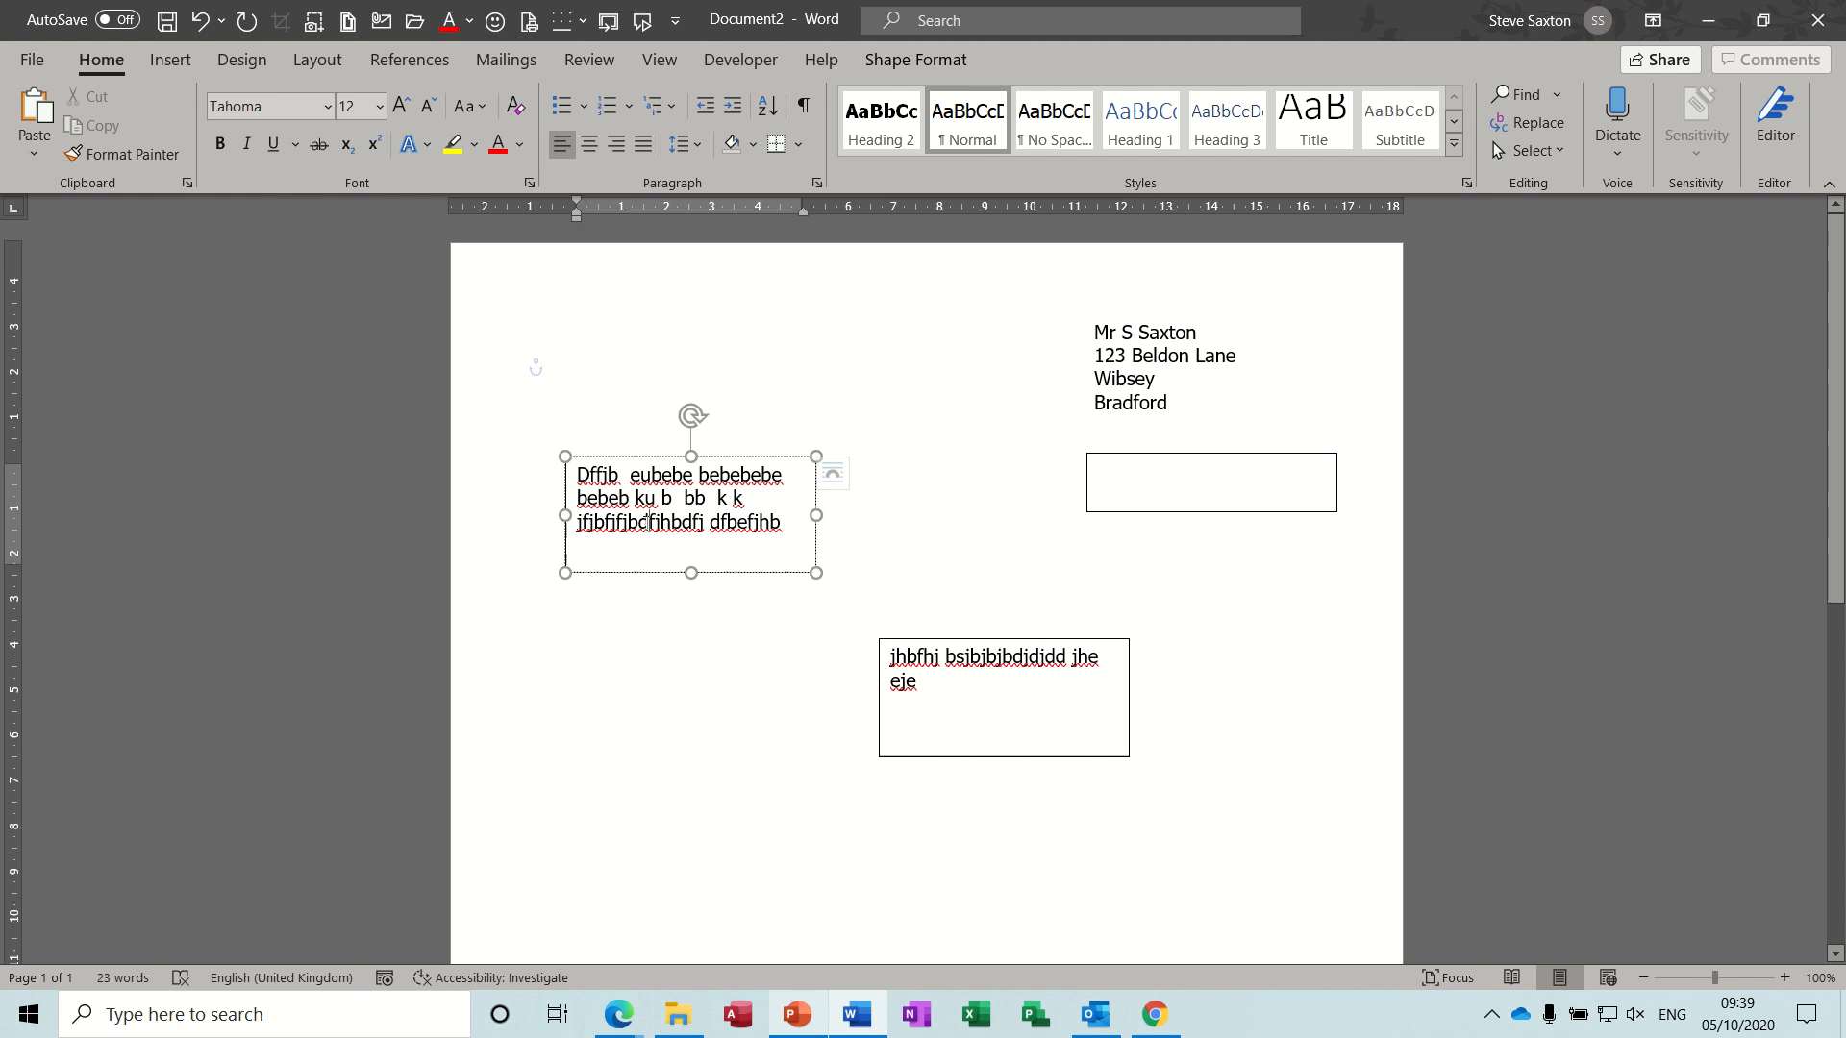
click(961, 691)
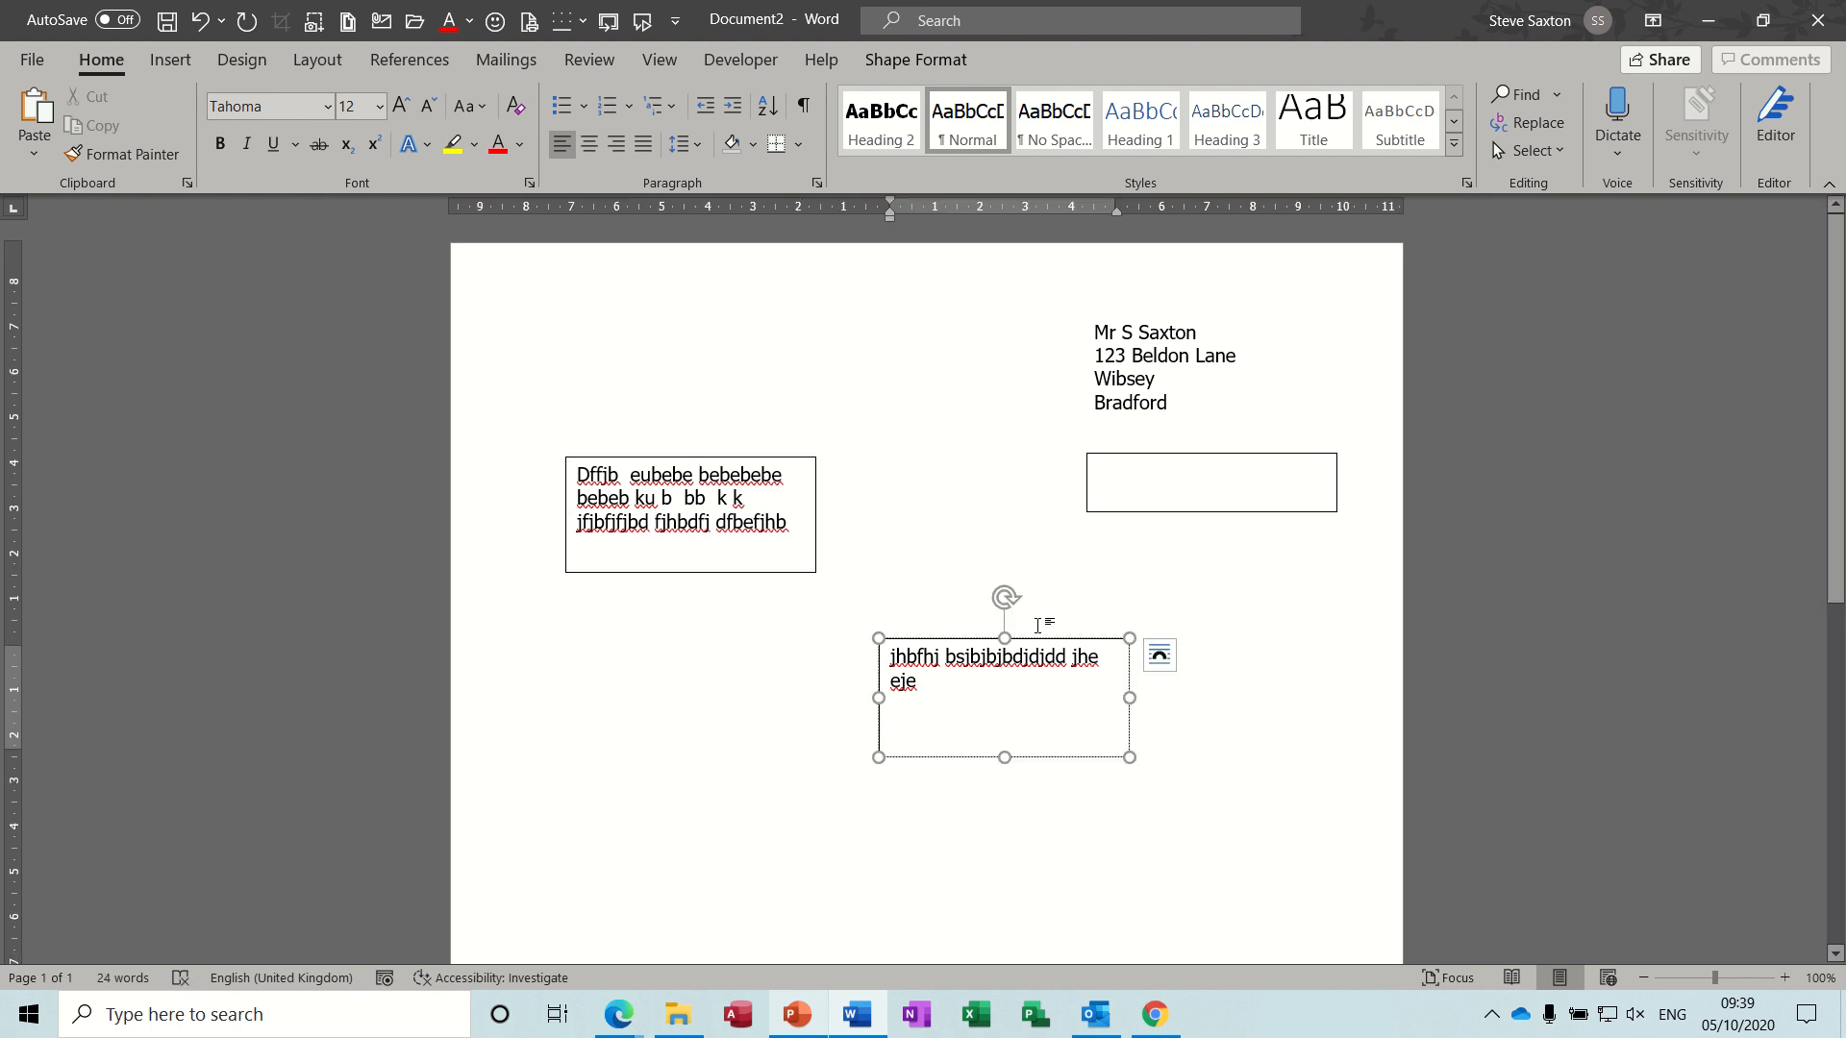
mouse_move(958, 638)
mouse_down()
mouse_move(1043, 623)
mouse_move(964, 547)
mouse_move(963, 605)
mouse_up()
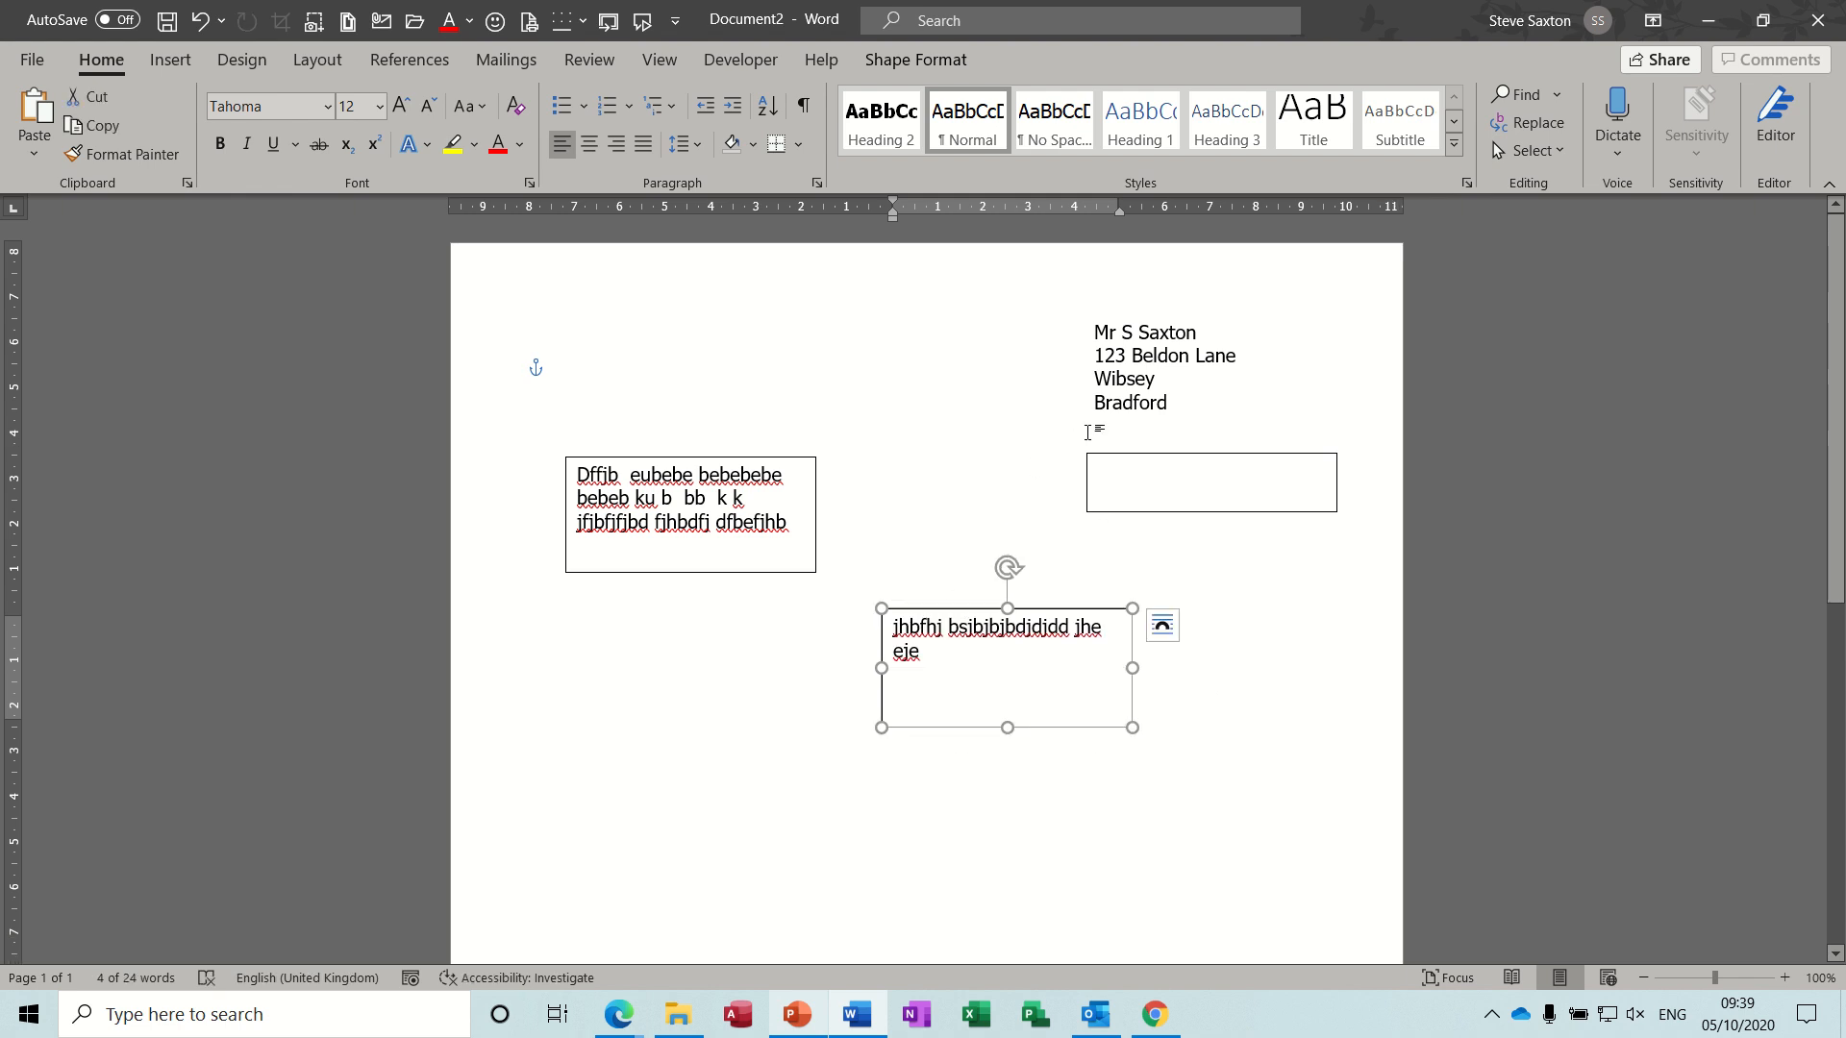
Delete all text, close Document2 without saving, and start a new blank document
key(ctrl+a)
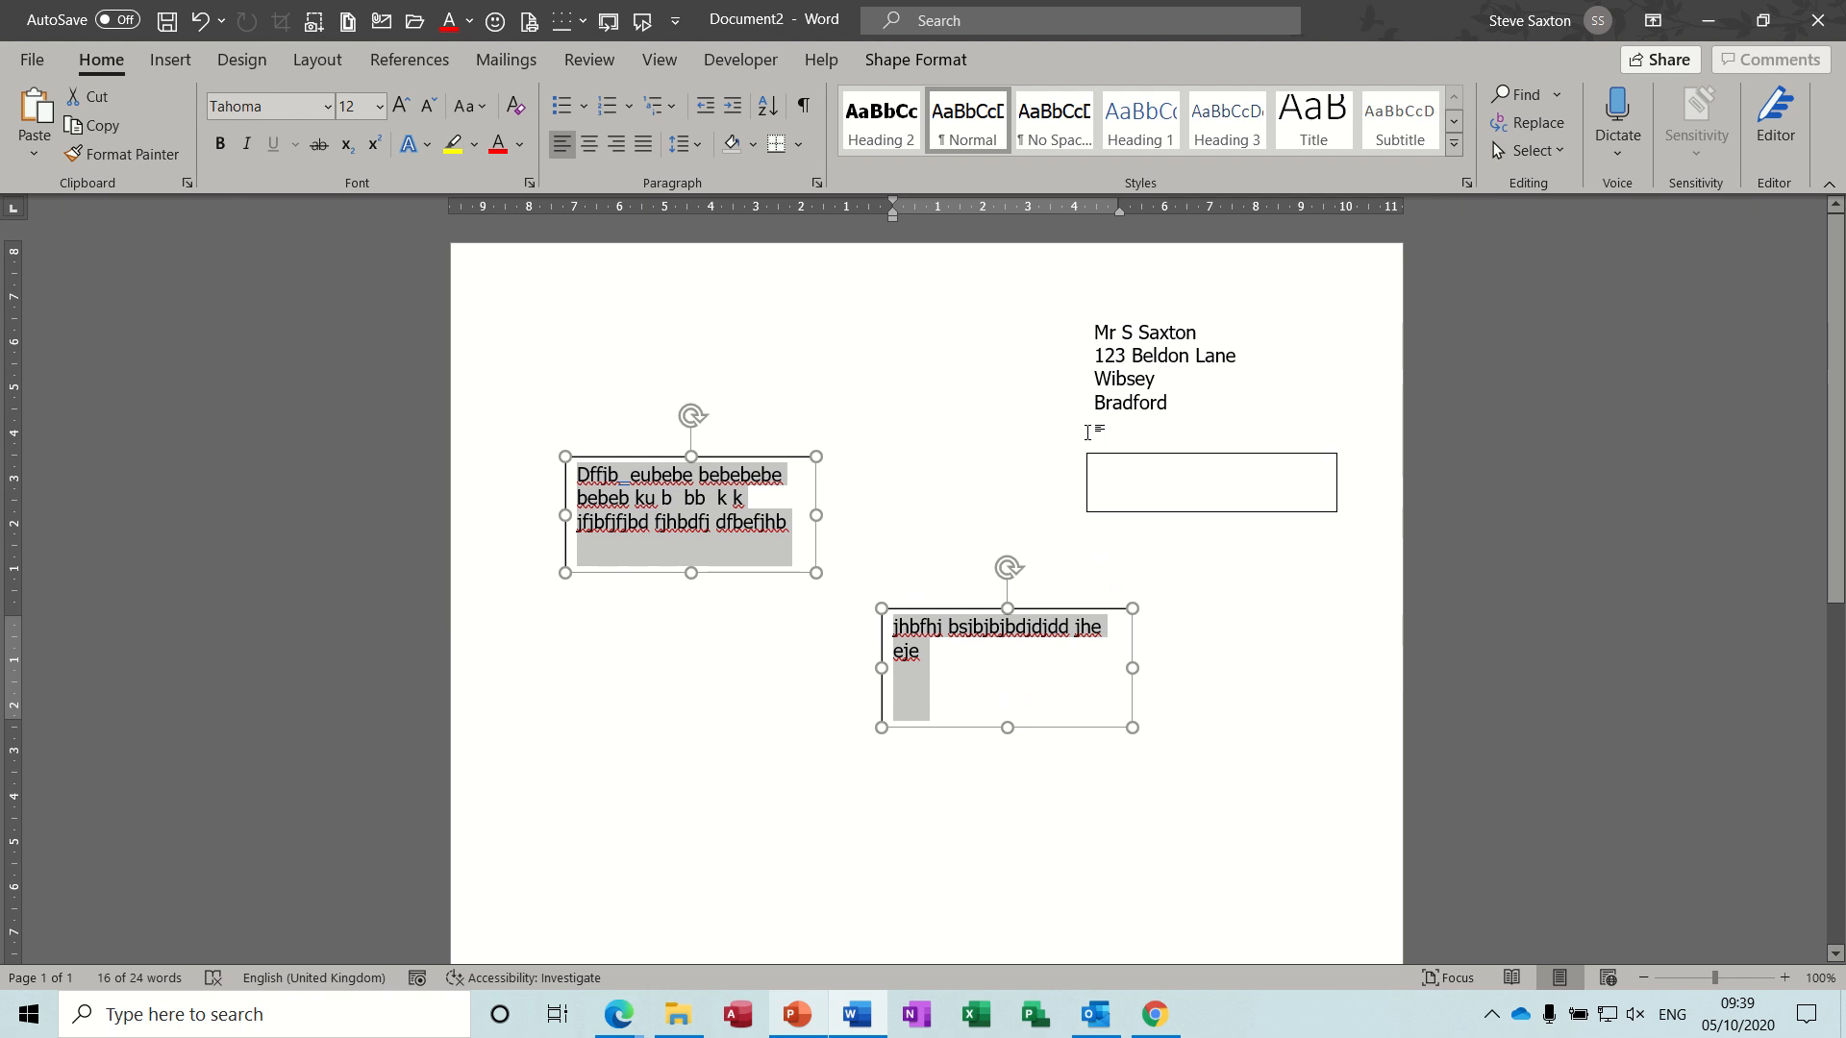
key(Delete)
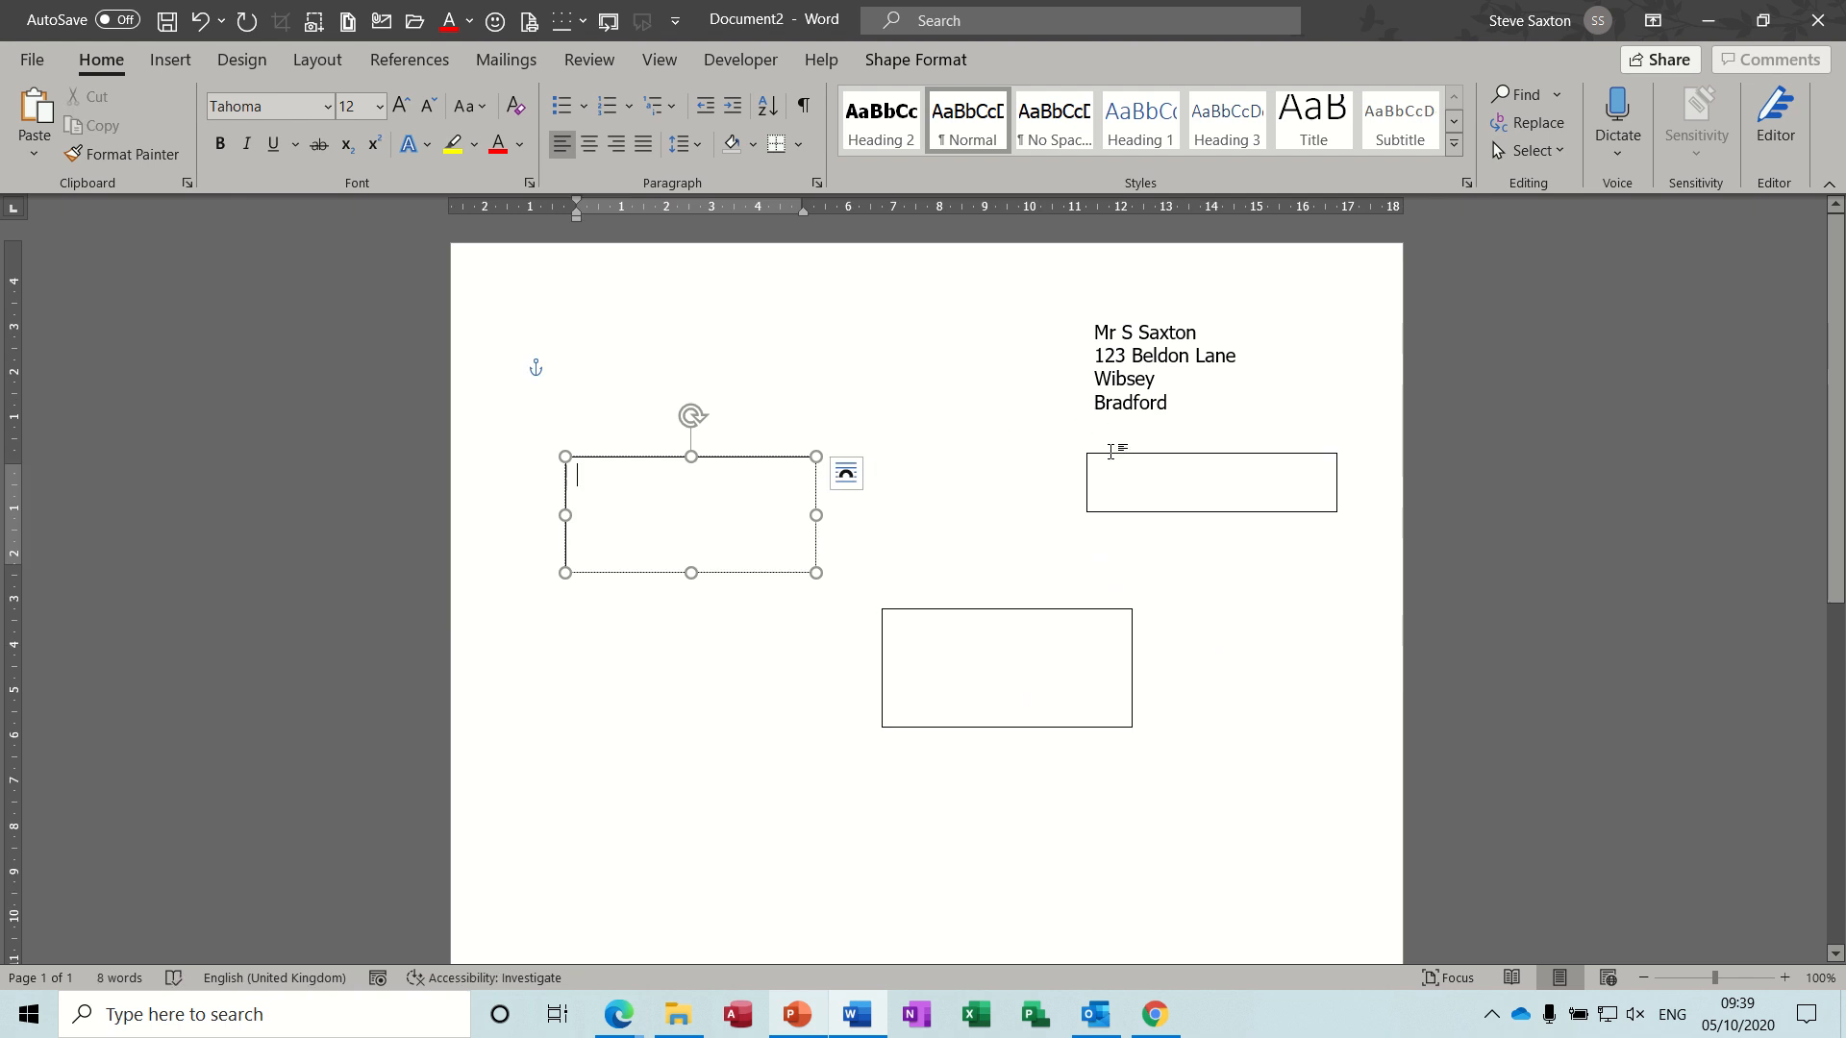
key(alt+F4)
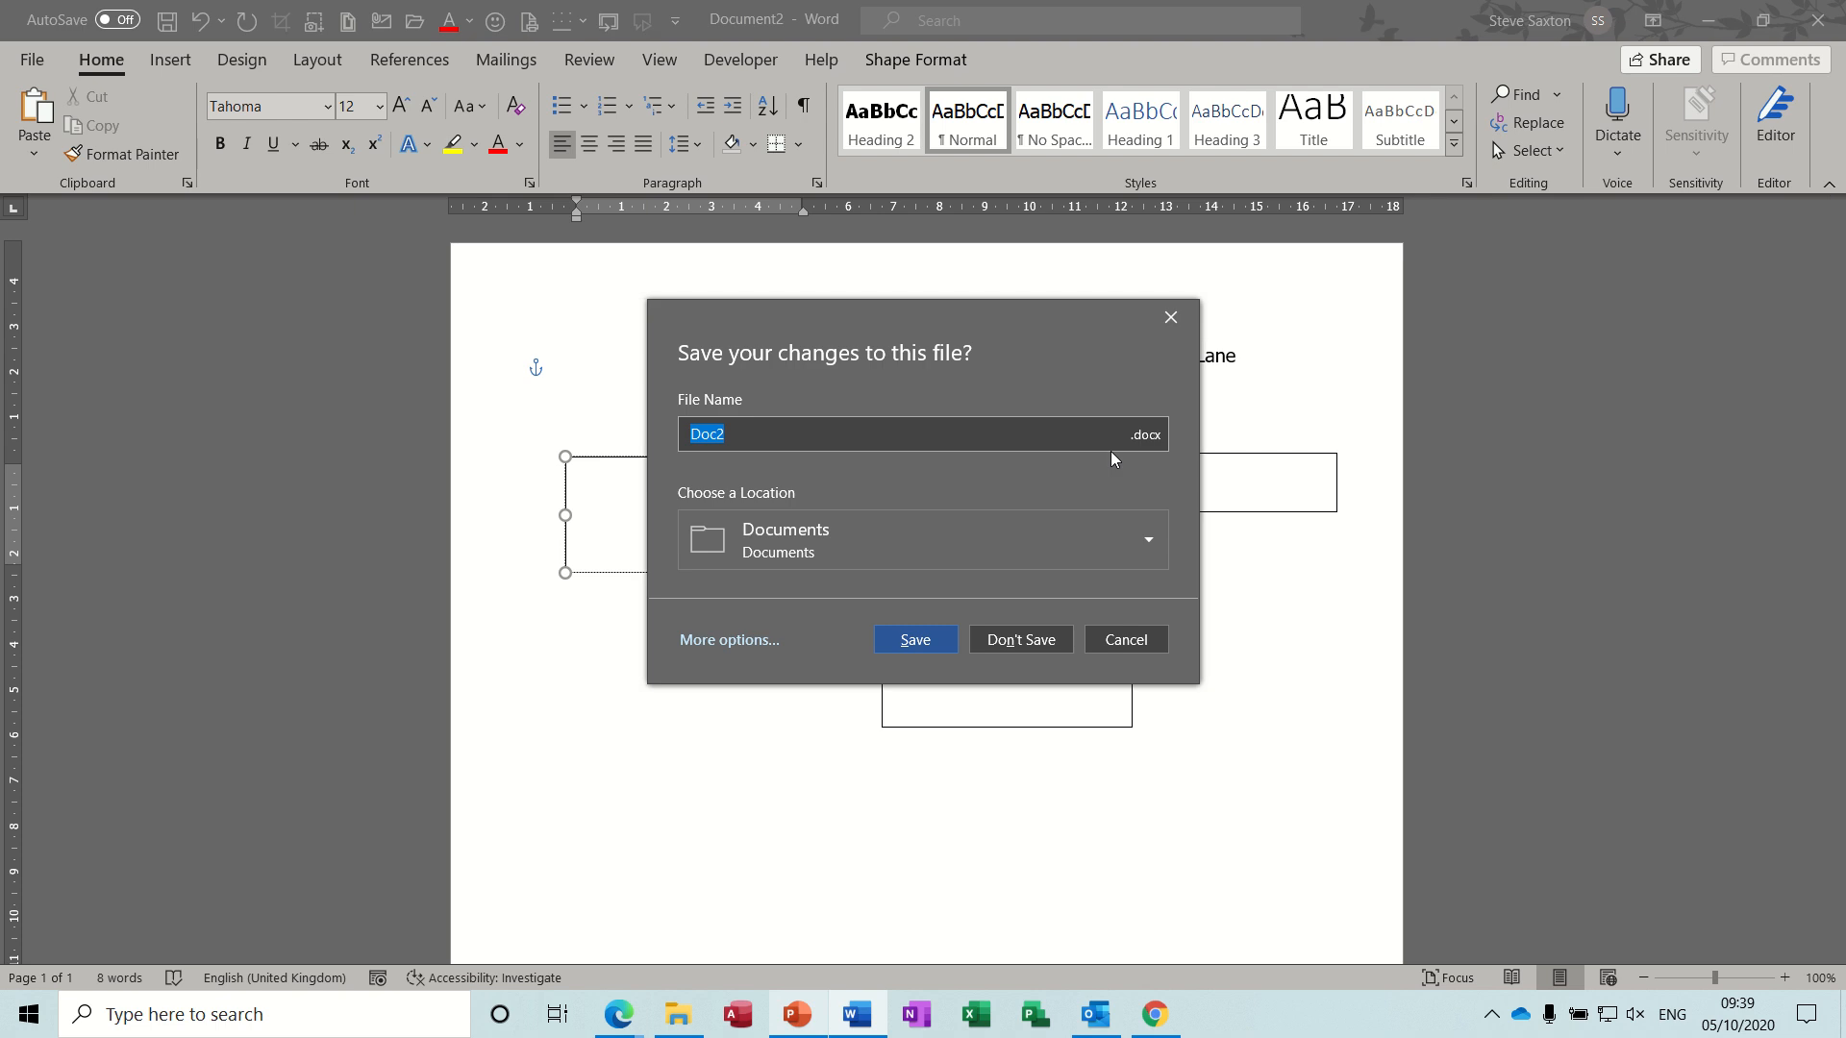
click(1021, 640)
key(ctrl+n)
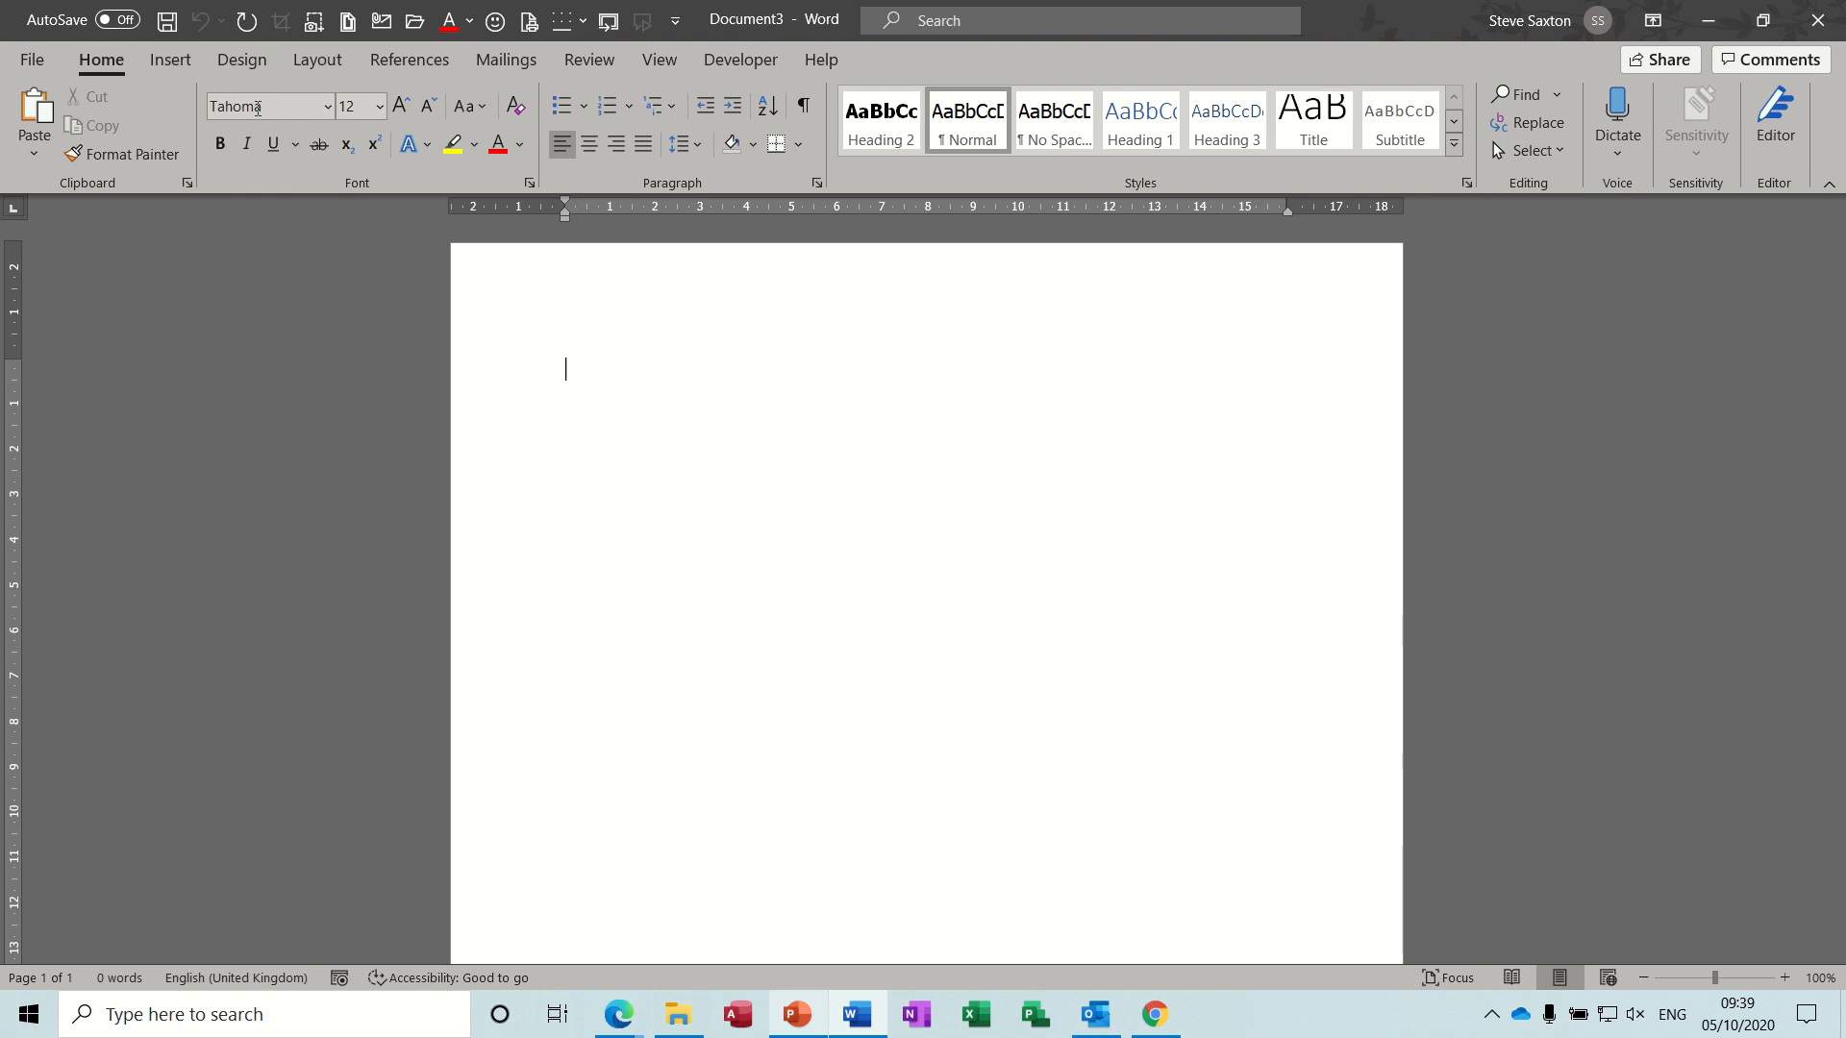
Insert a one-row, three-column table from the Insert tab's table grid
click(171, 61)
click(176, 153)
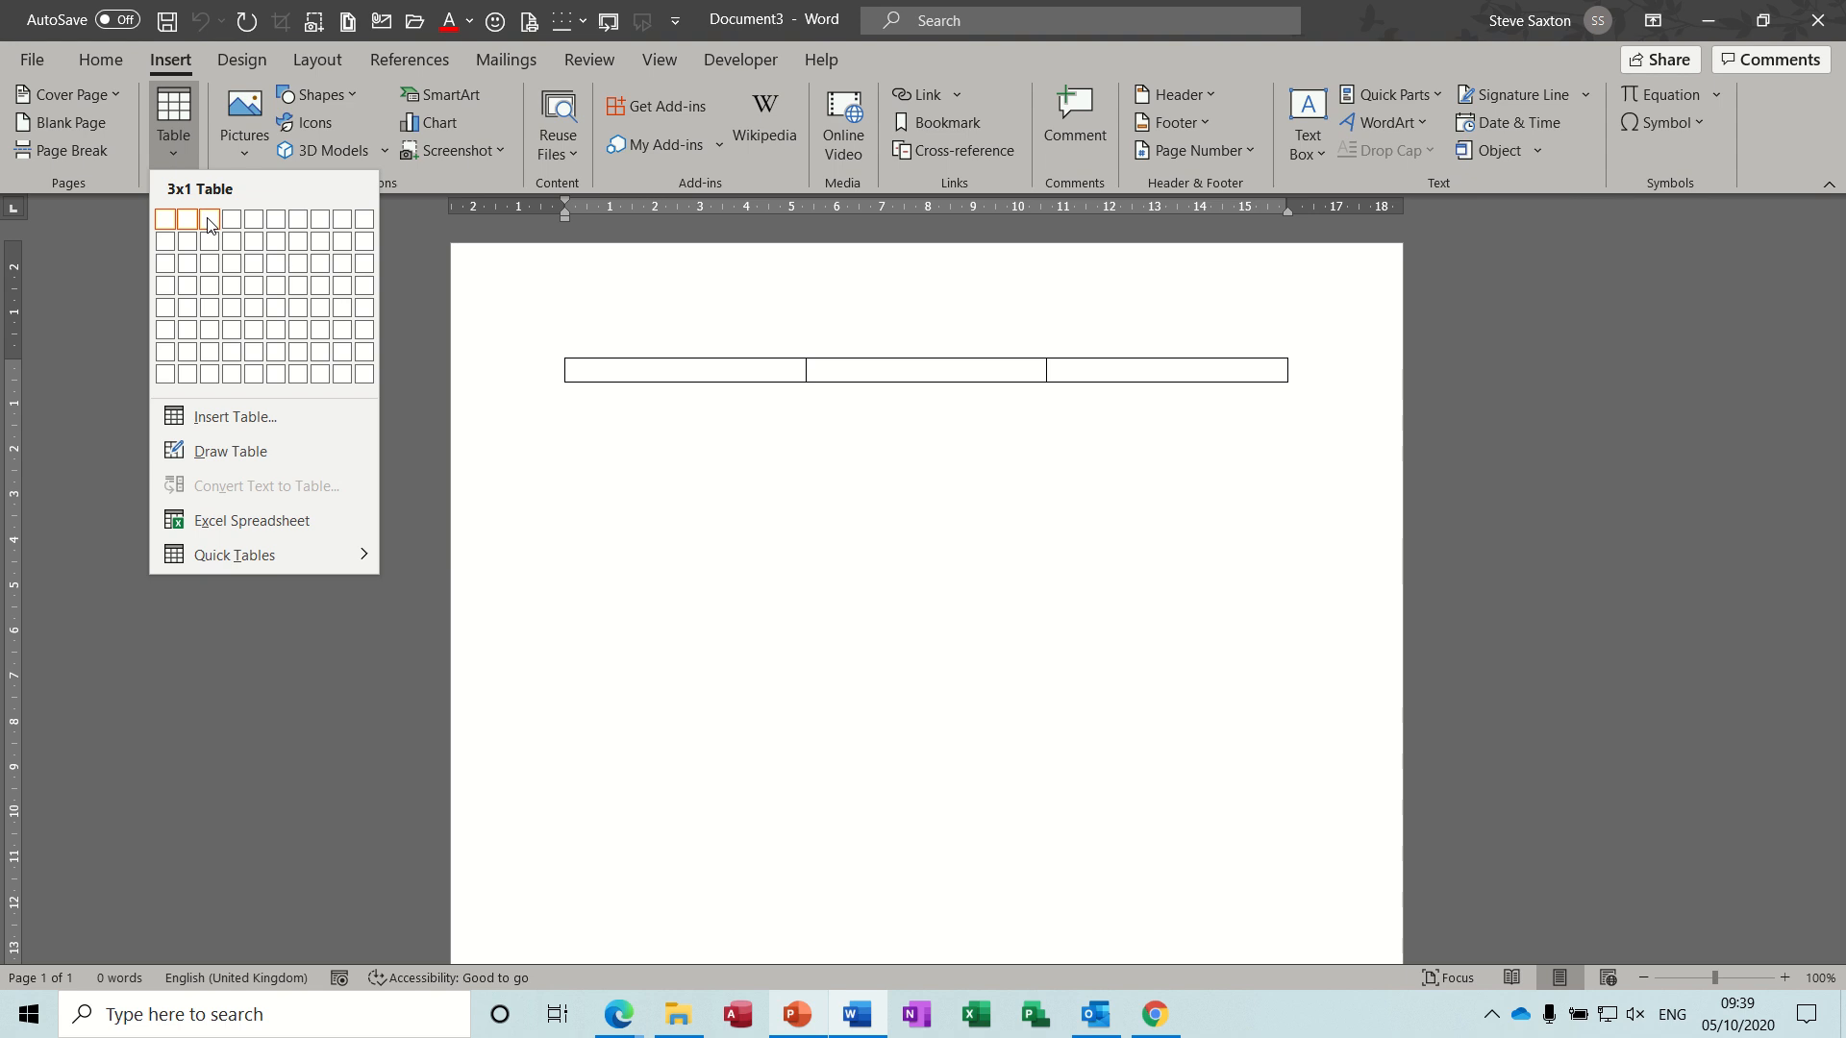
click(211, 222)
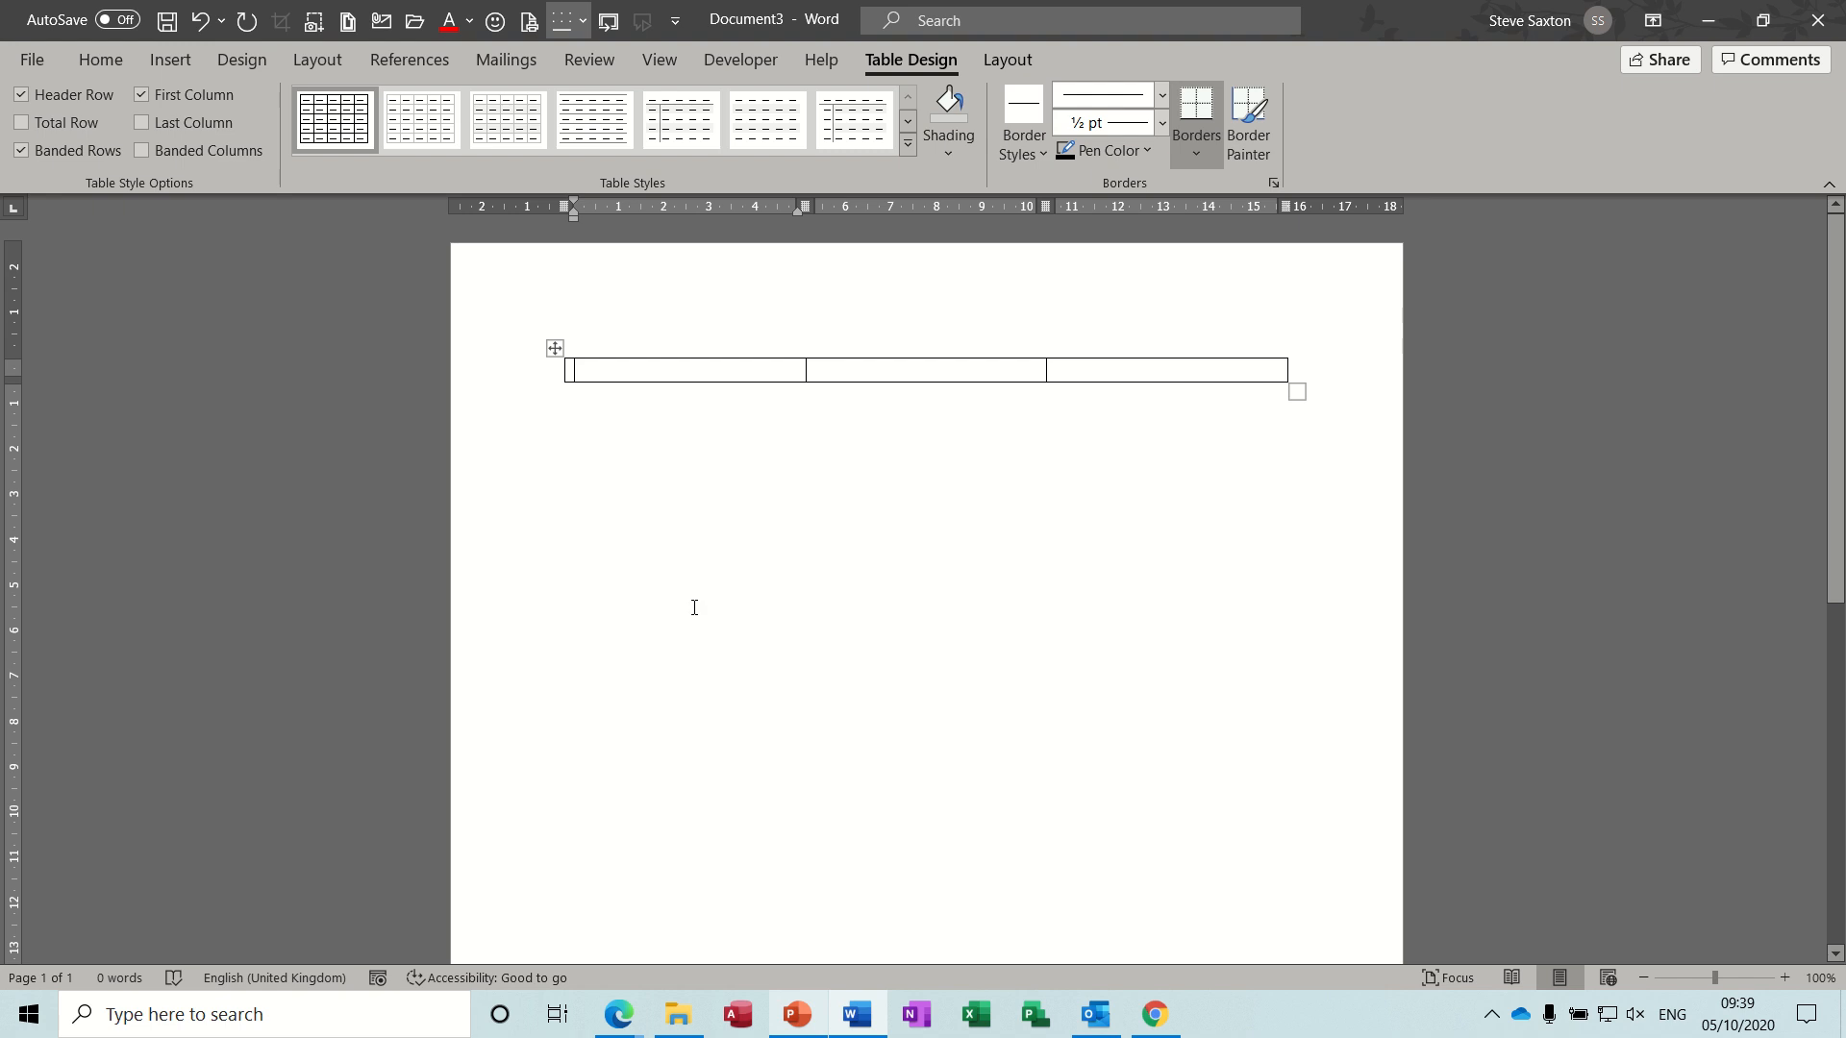
Fill each of the table's three cells with filler text and add empty rows beneath with Tab
text(Ff jb we)
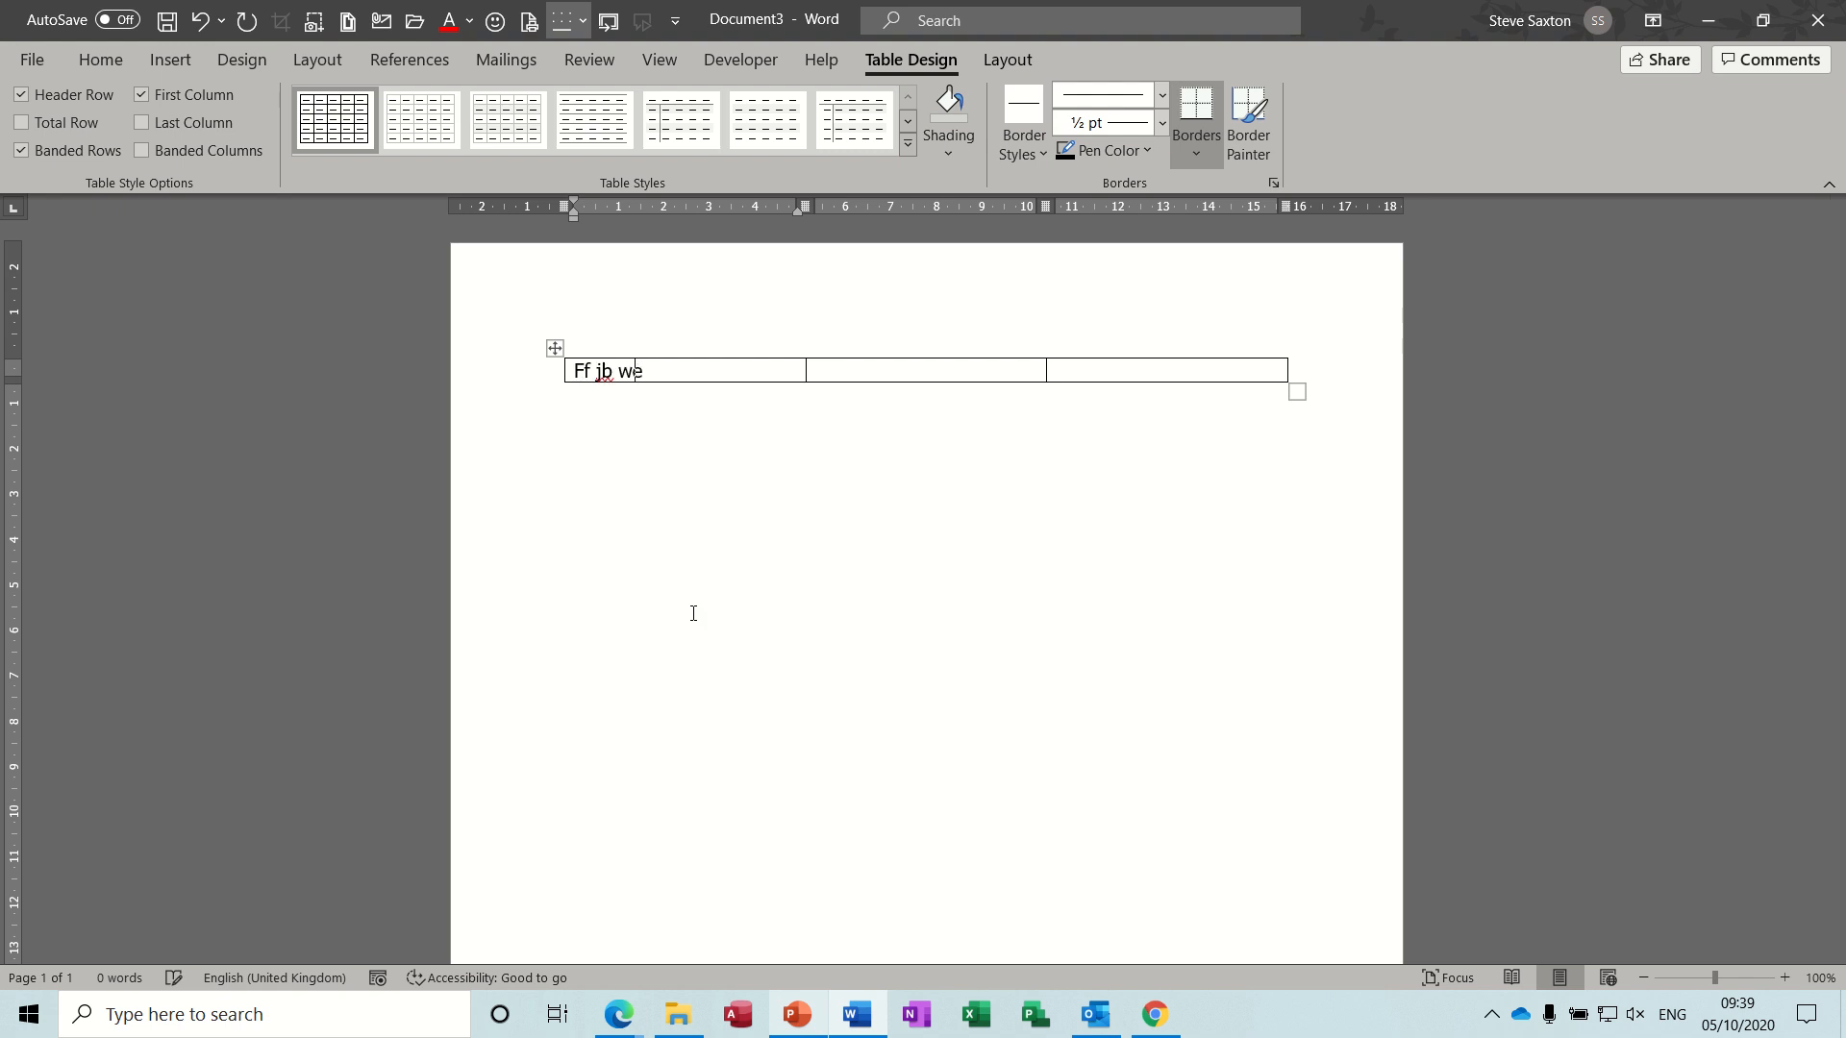
text(bwefjbwe fjhbwf jbwf jwefjbwe fjbwefjhwe fjwb efjwef jwwewefw)
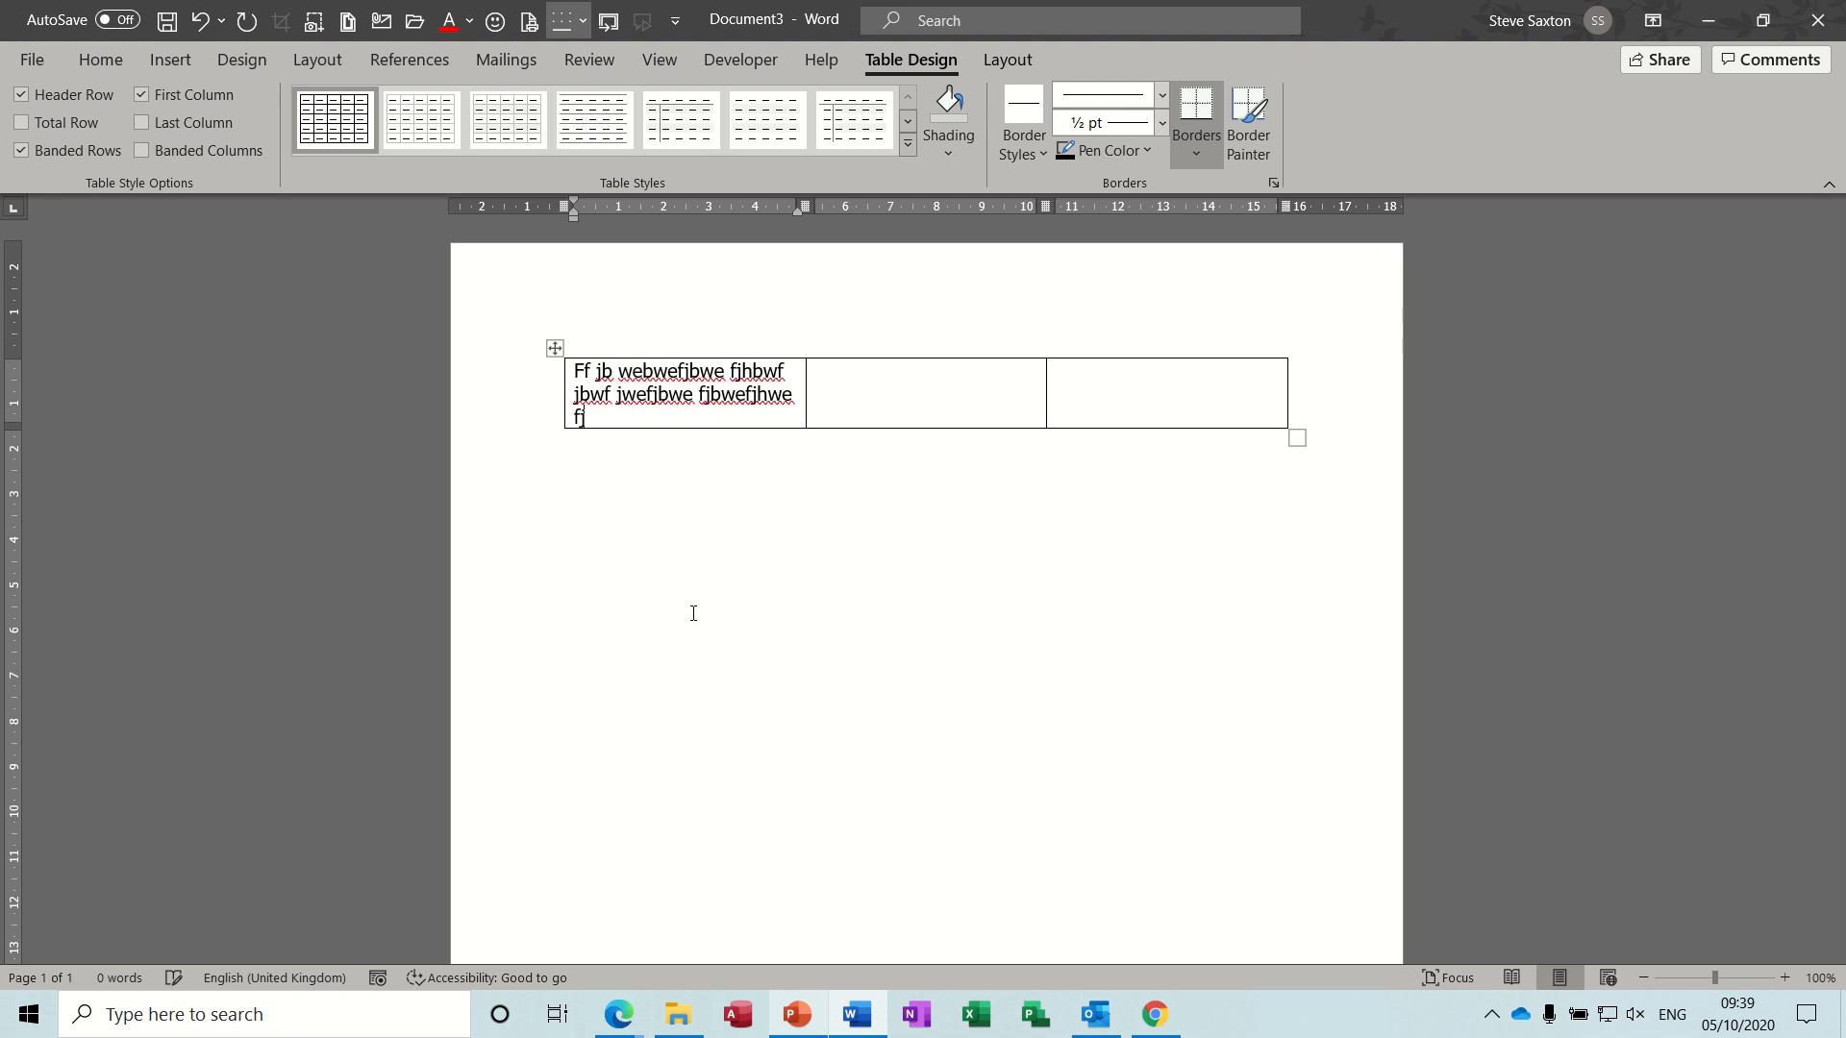
click(857, 392)
text(Weeifuhwefue b rb)
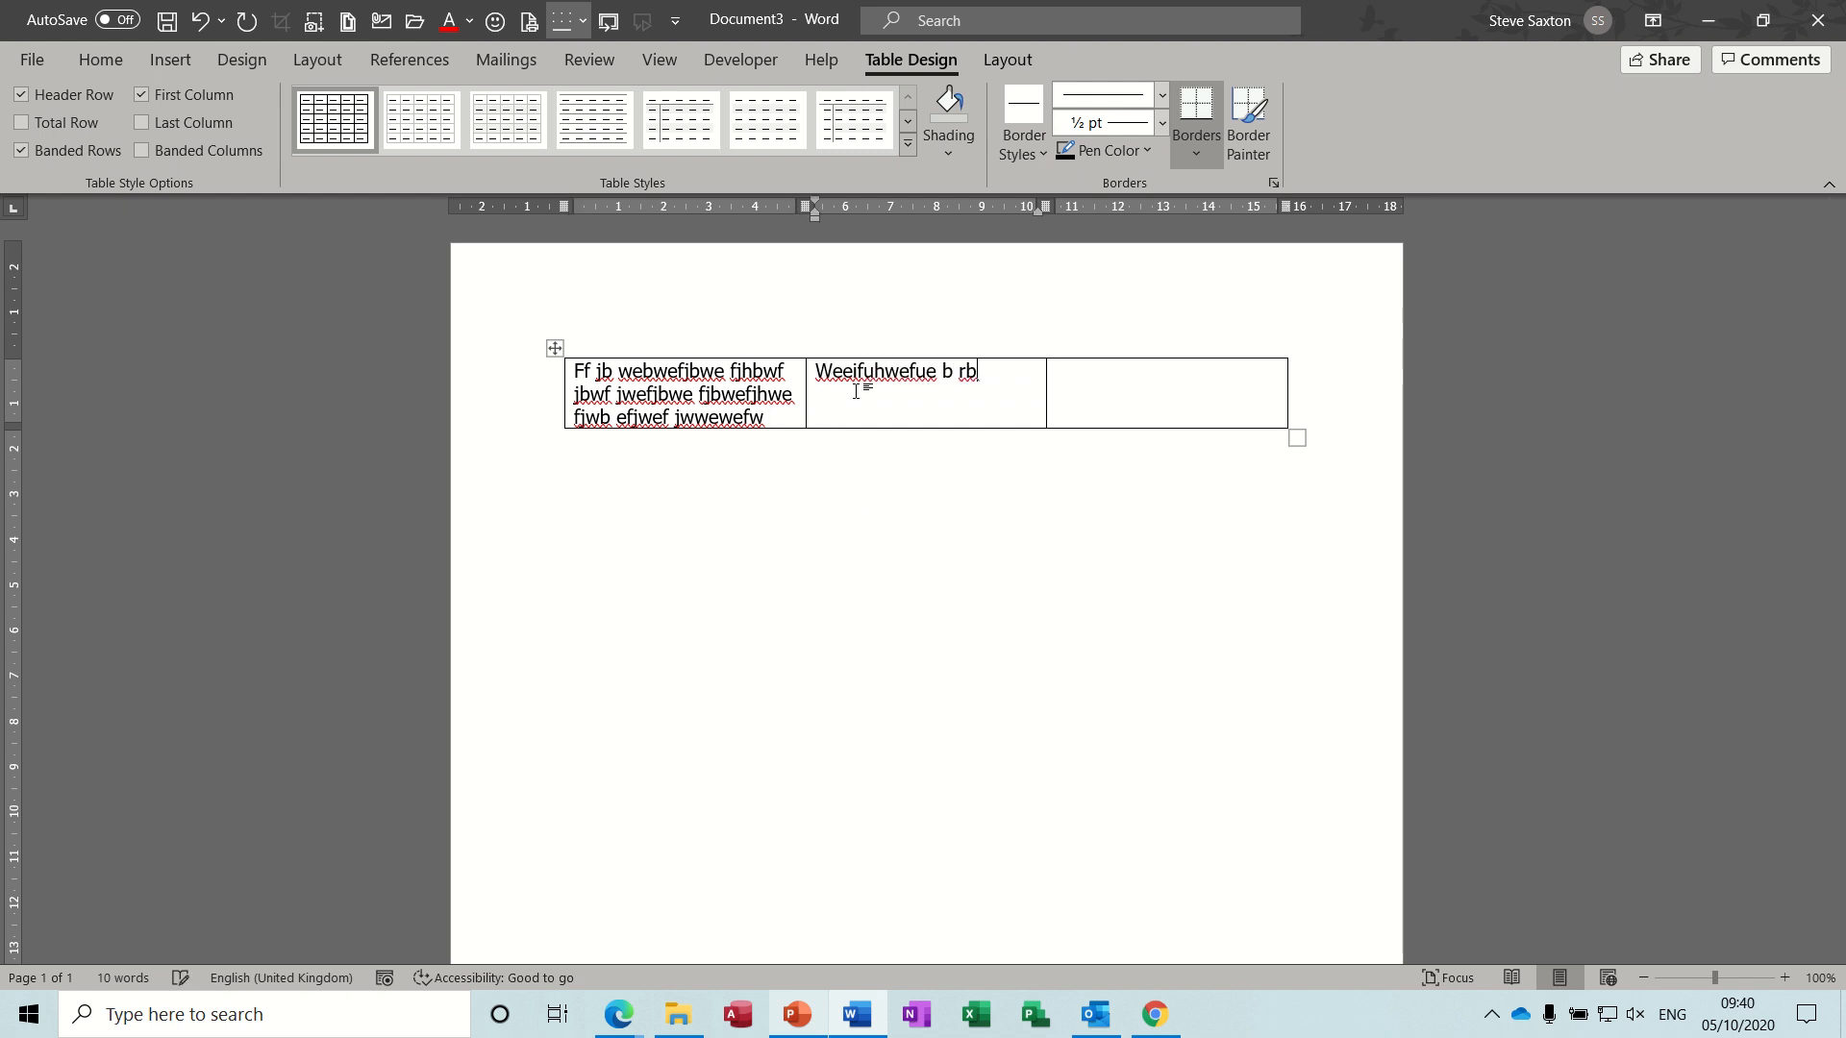
text( b fjbefbj fie fbj bfjb fibf j)
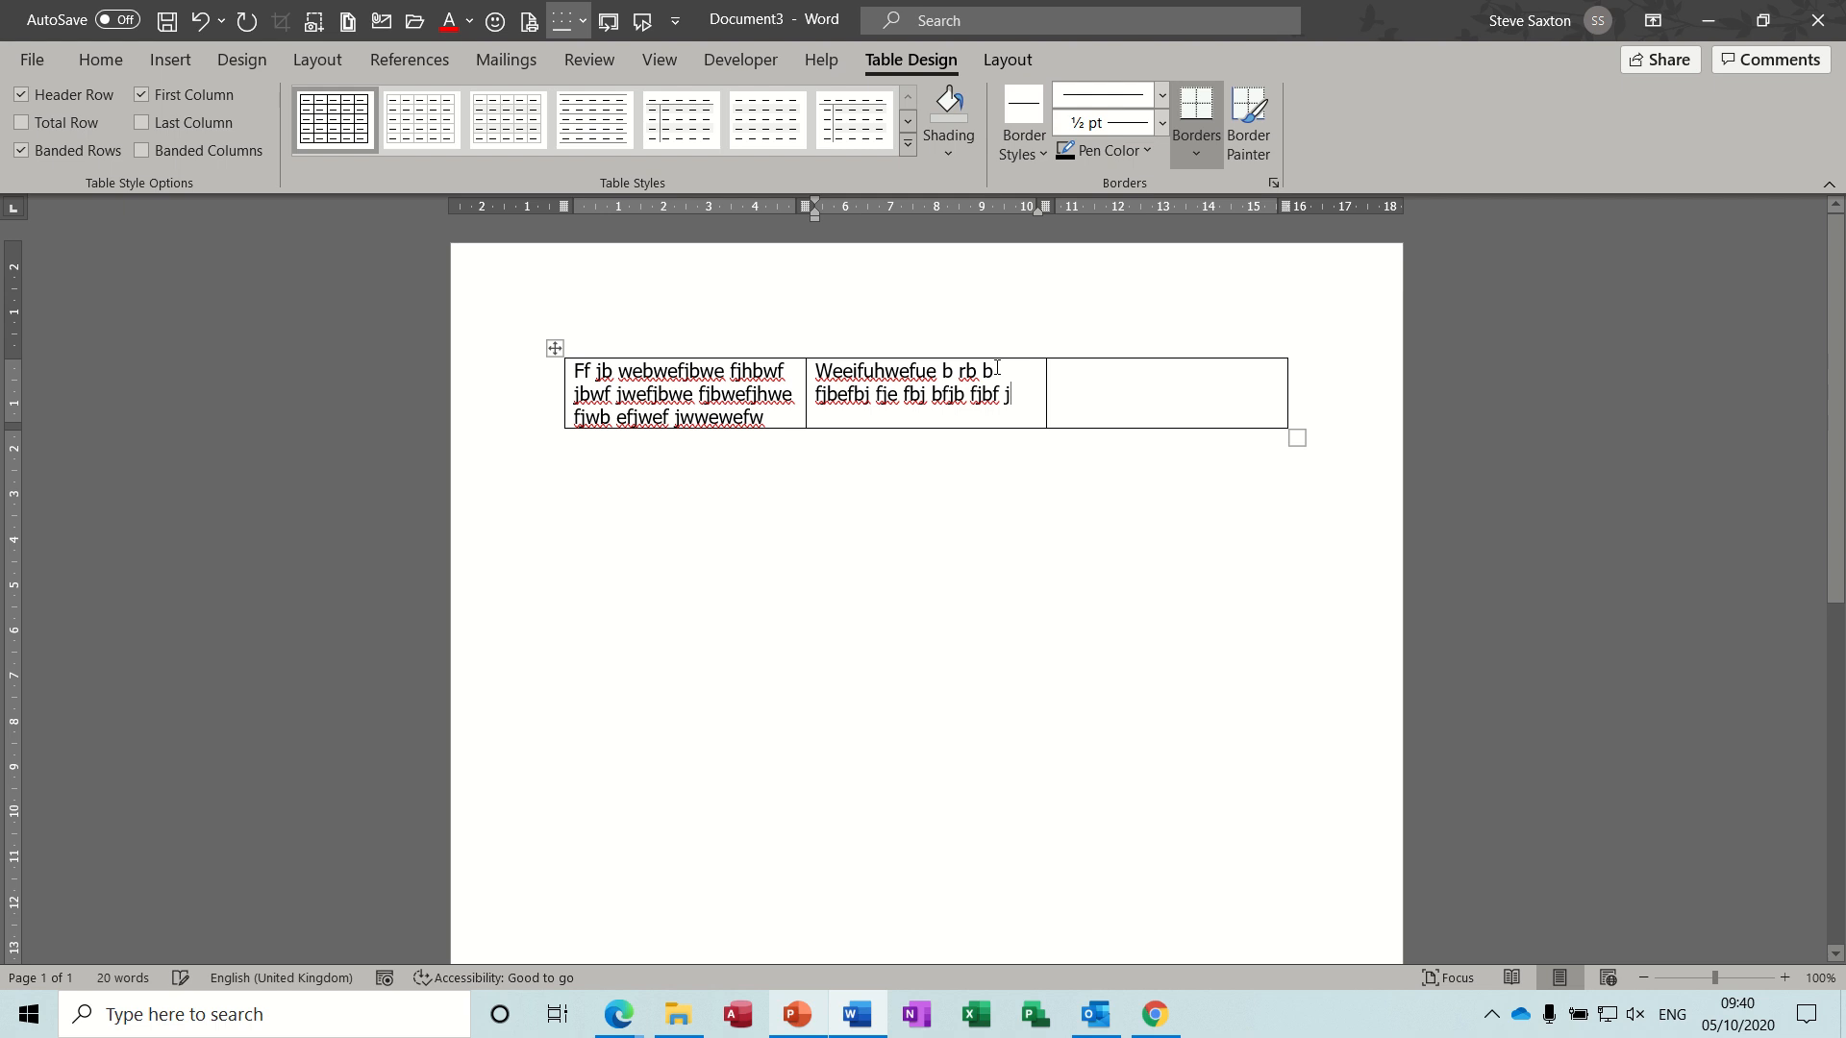
click(1127, 387)
text(Effb fb j rjbfbj brb jb f)
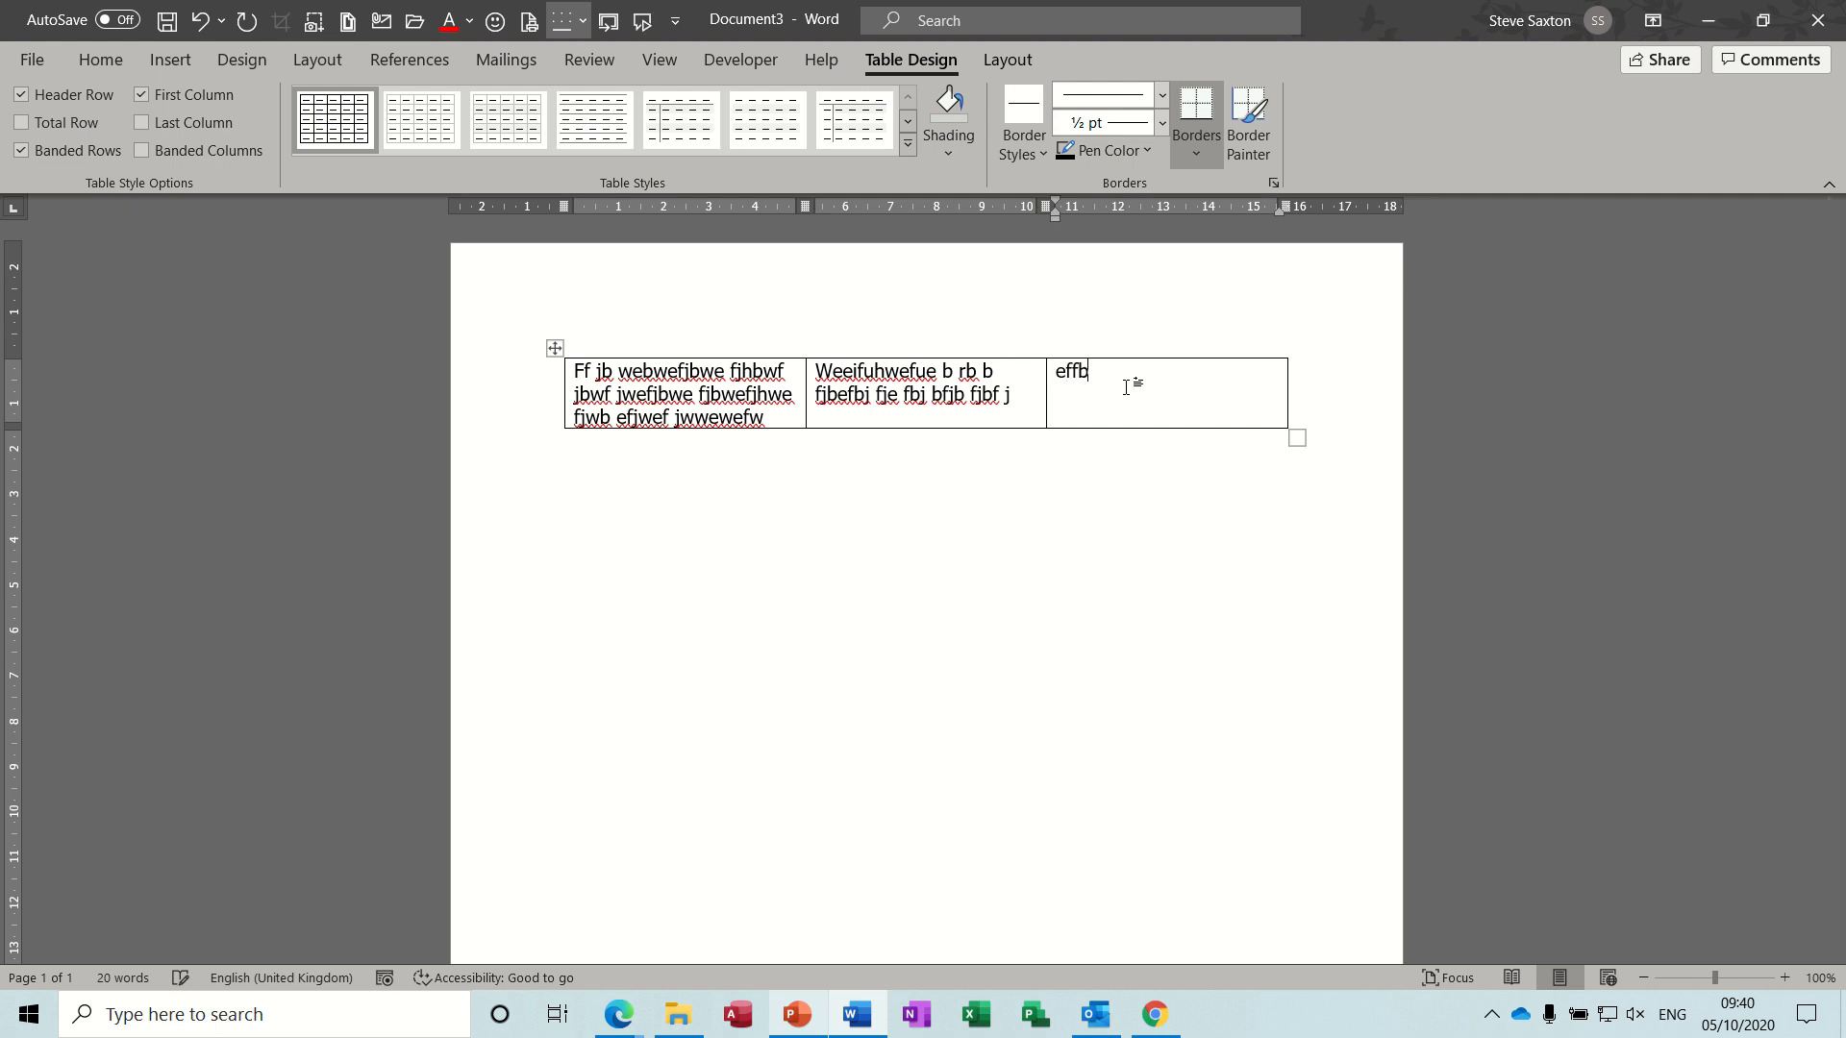
text(bfbjhfbejb)
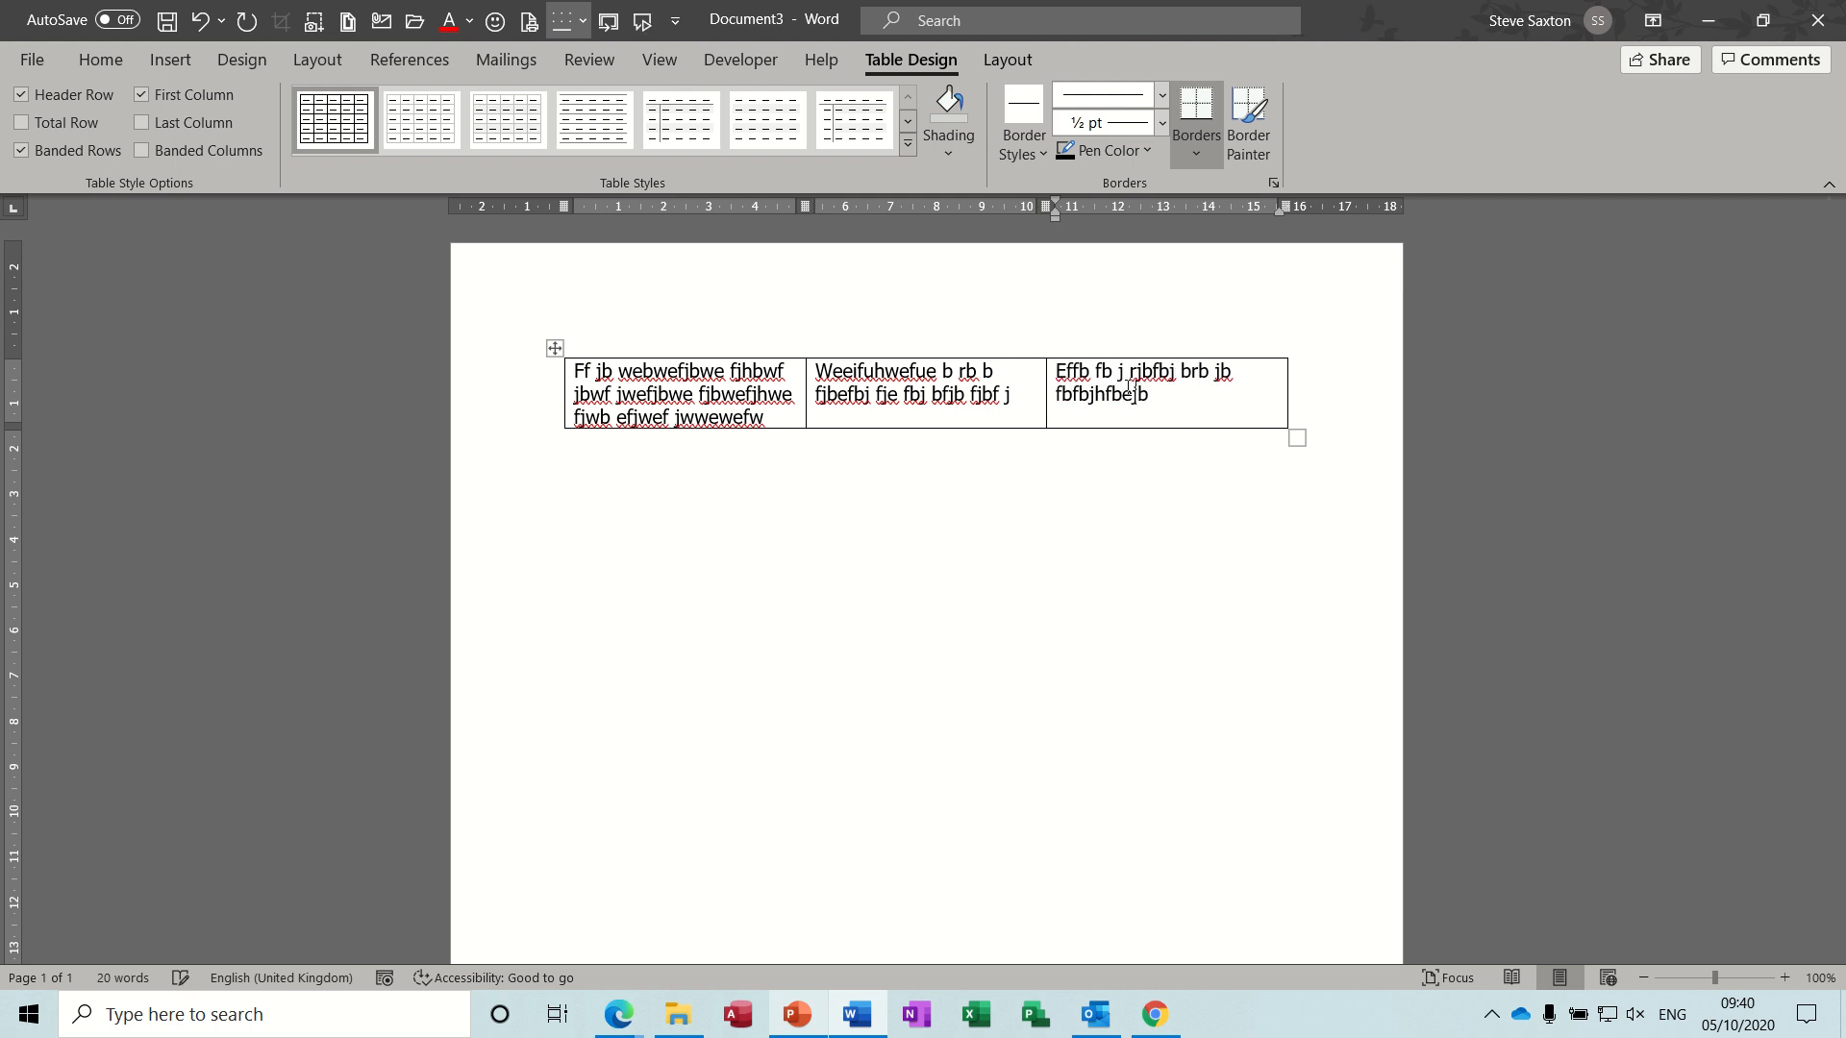
text(jbfjbjbjbjfbjfbjfjfbfbf)
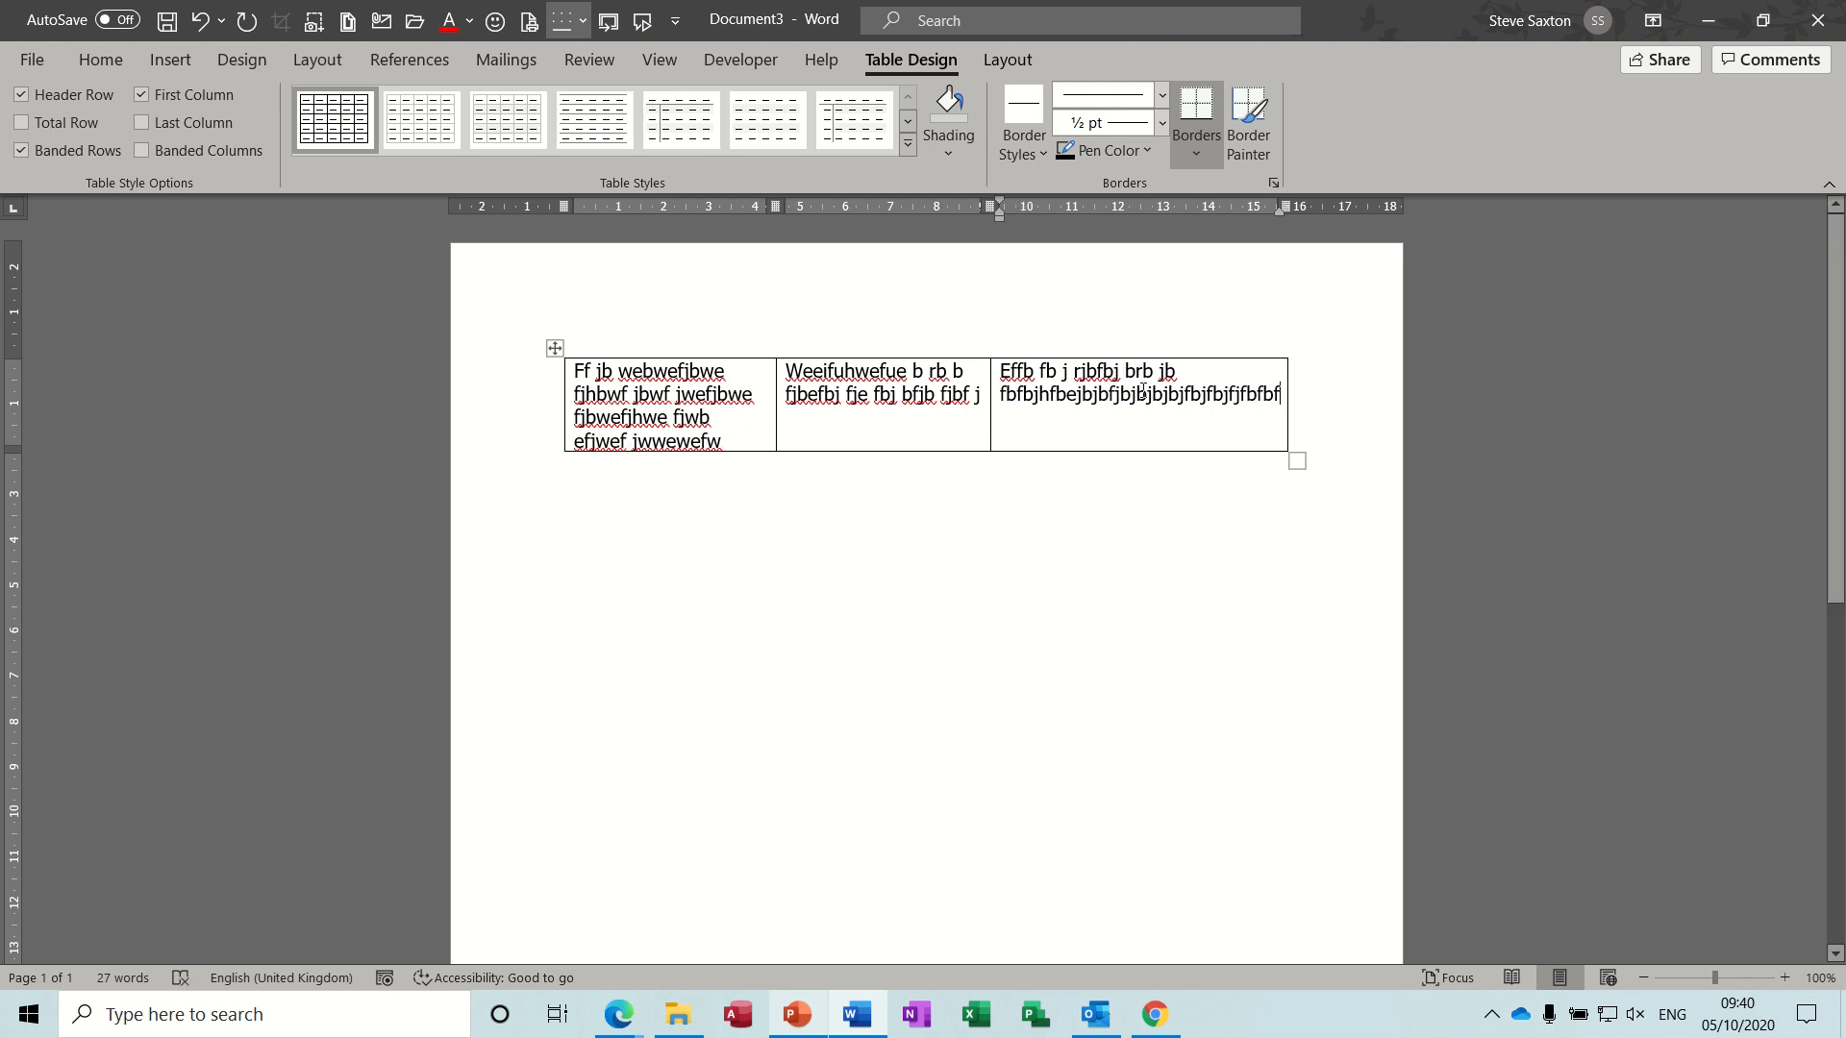
click(1146, 394)
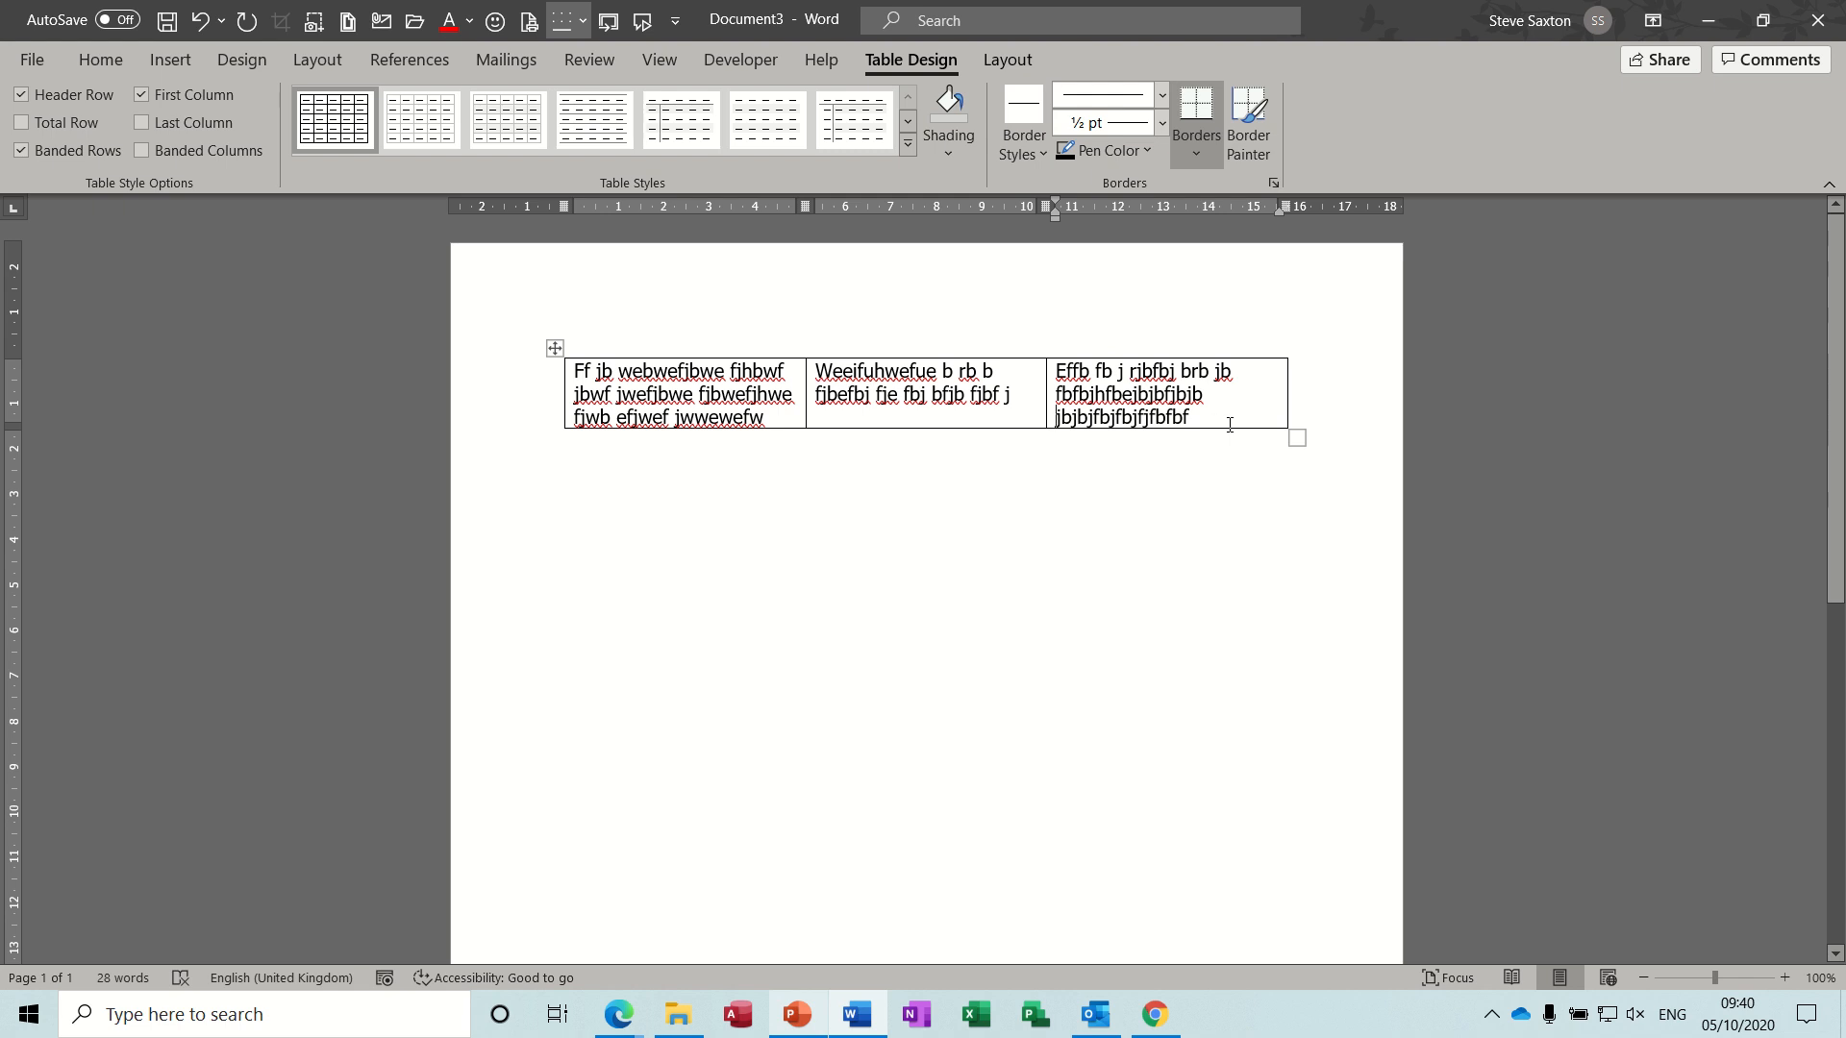
key(Tab)
key(Tab)
key(Tab)
key(Tab)
key(Tab)
key(Tab)
key(Tab)
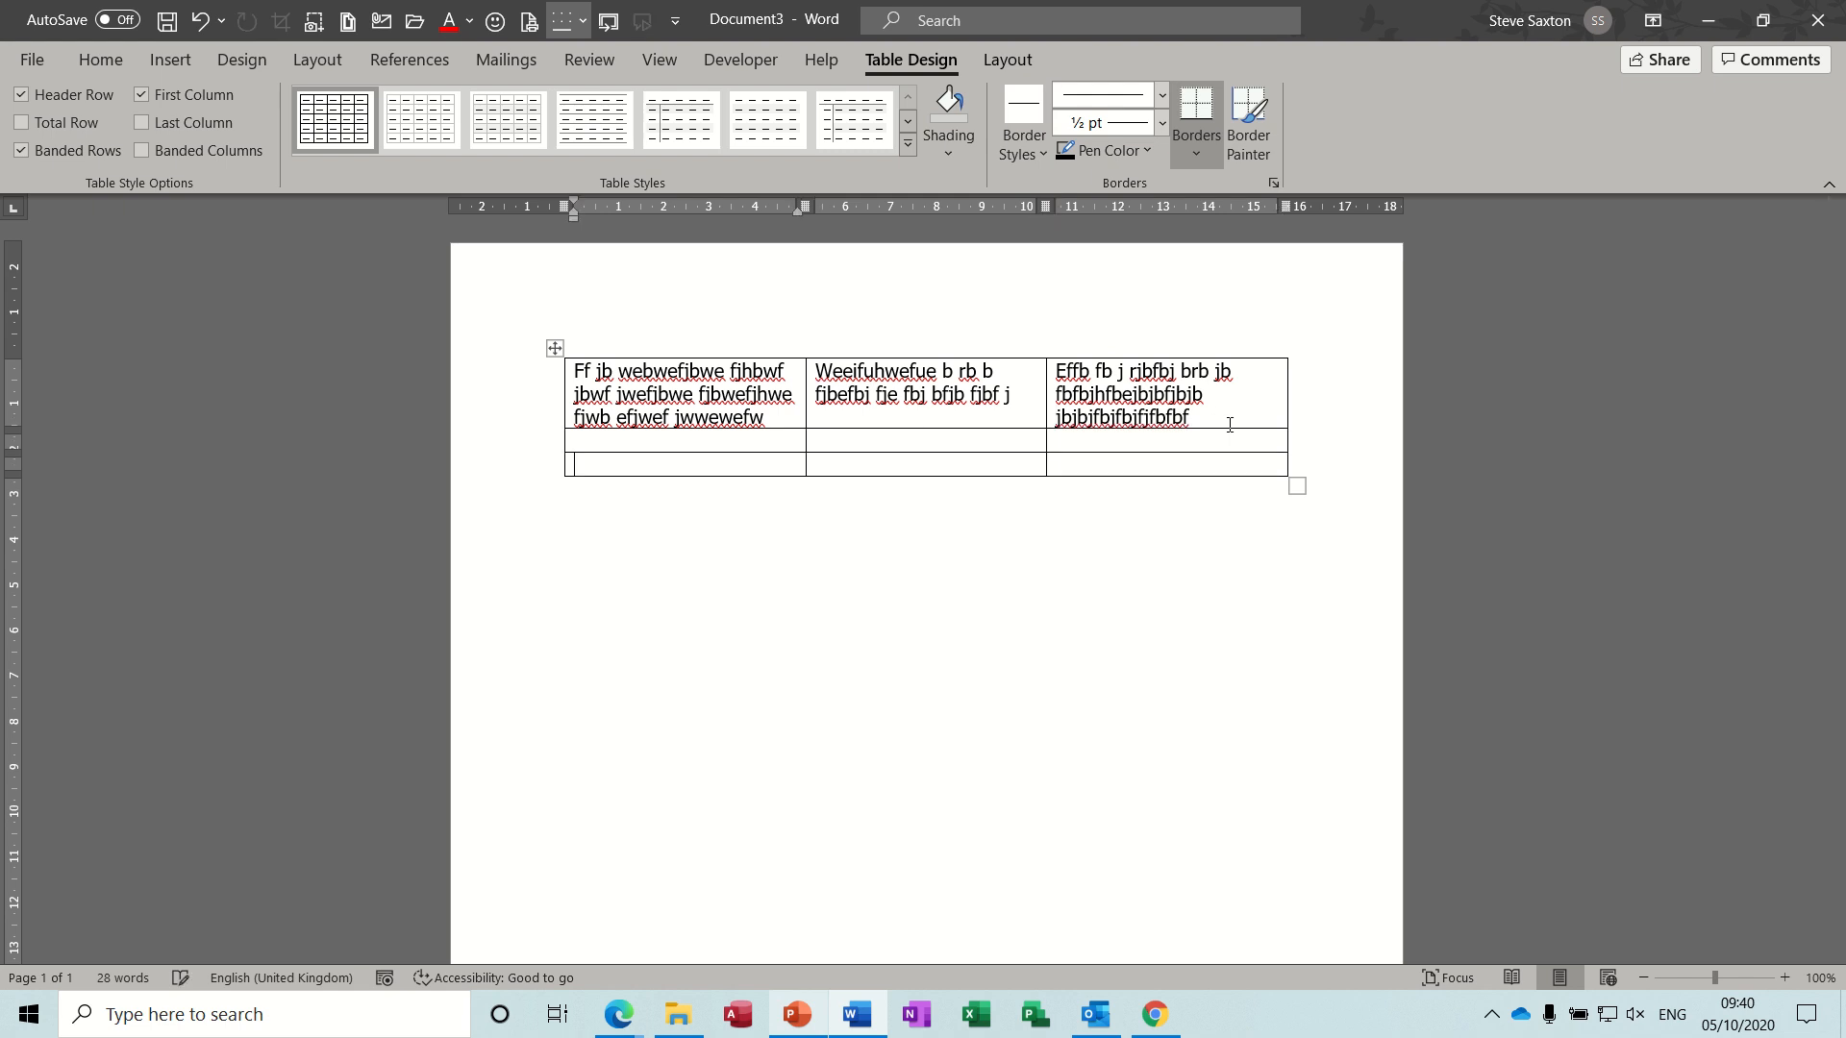
Add more empty rows, then apply No Border to the whole table
key(Tab)
key(Tab)
key(Tab)
key(Tab)
key(Tab)
key(Tab)
key(Tab)
key(Tab)
key(Tab)
key(Tab)
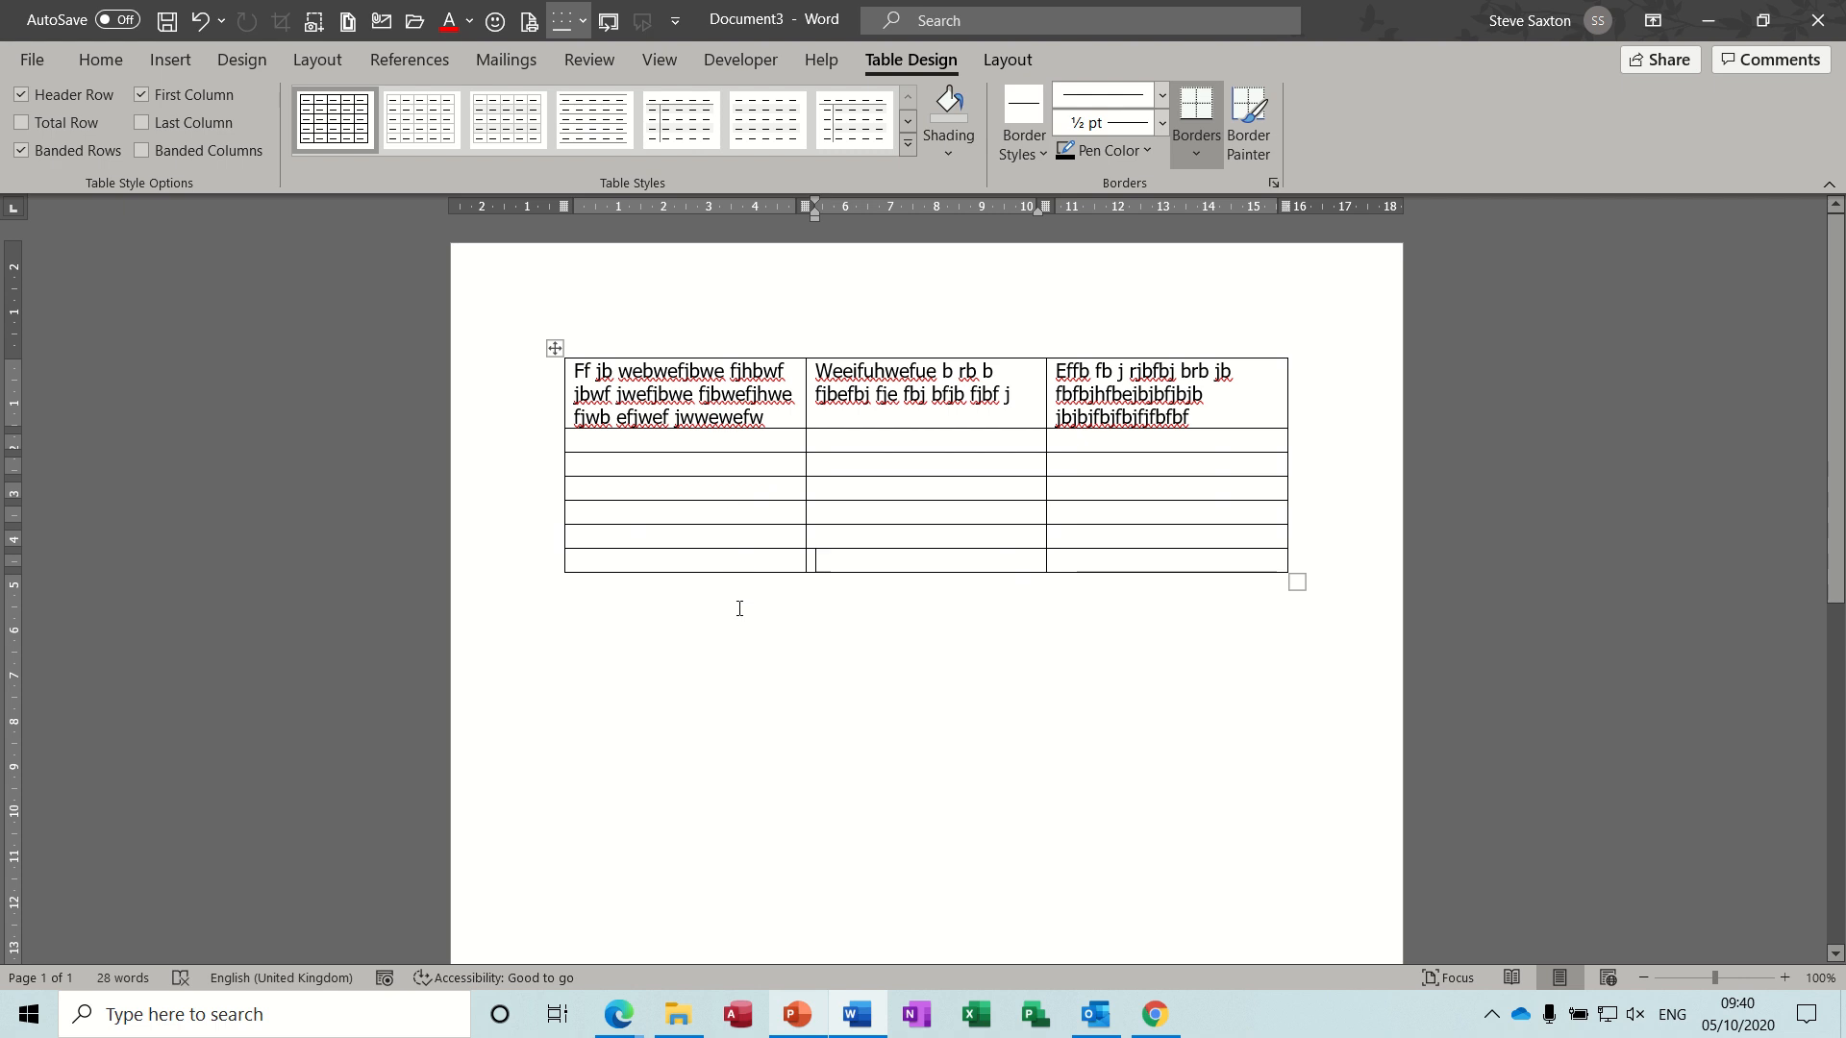
click(554, 348)
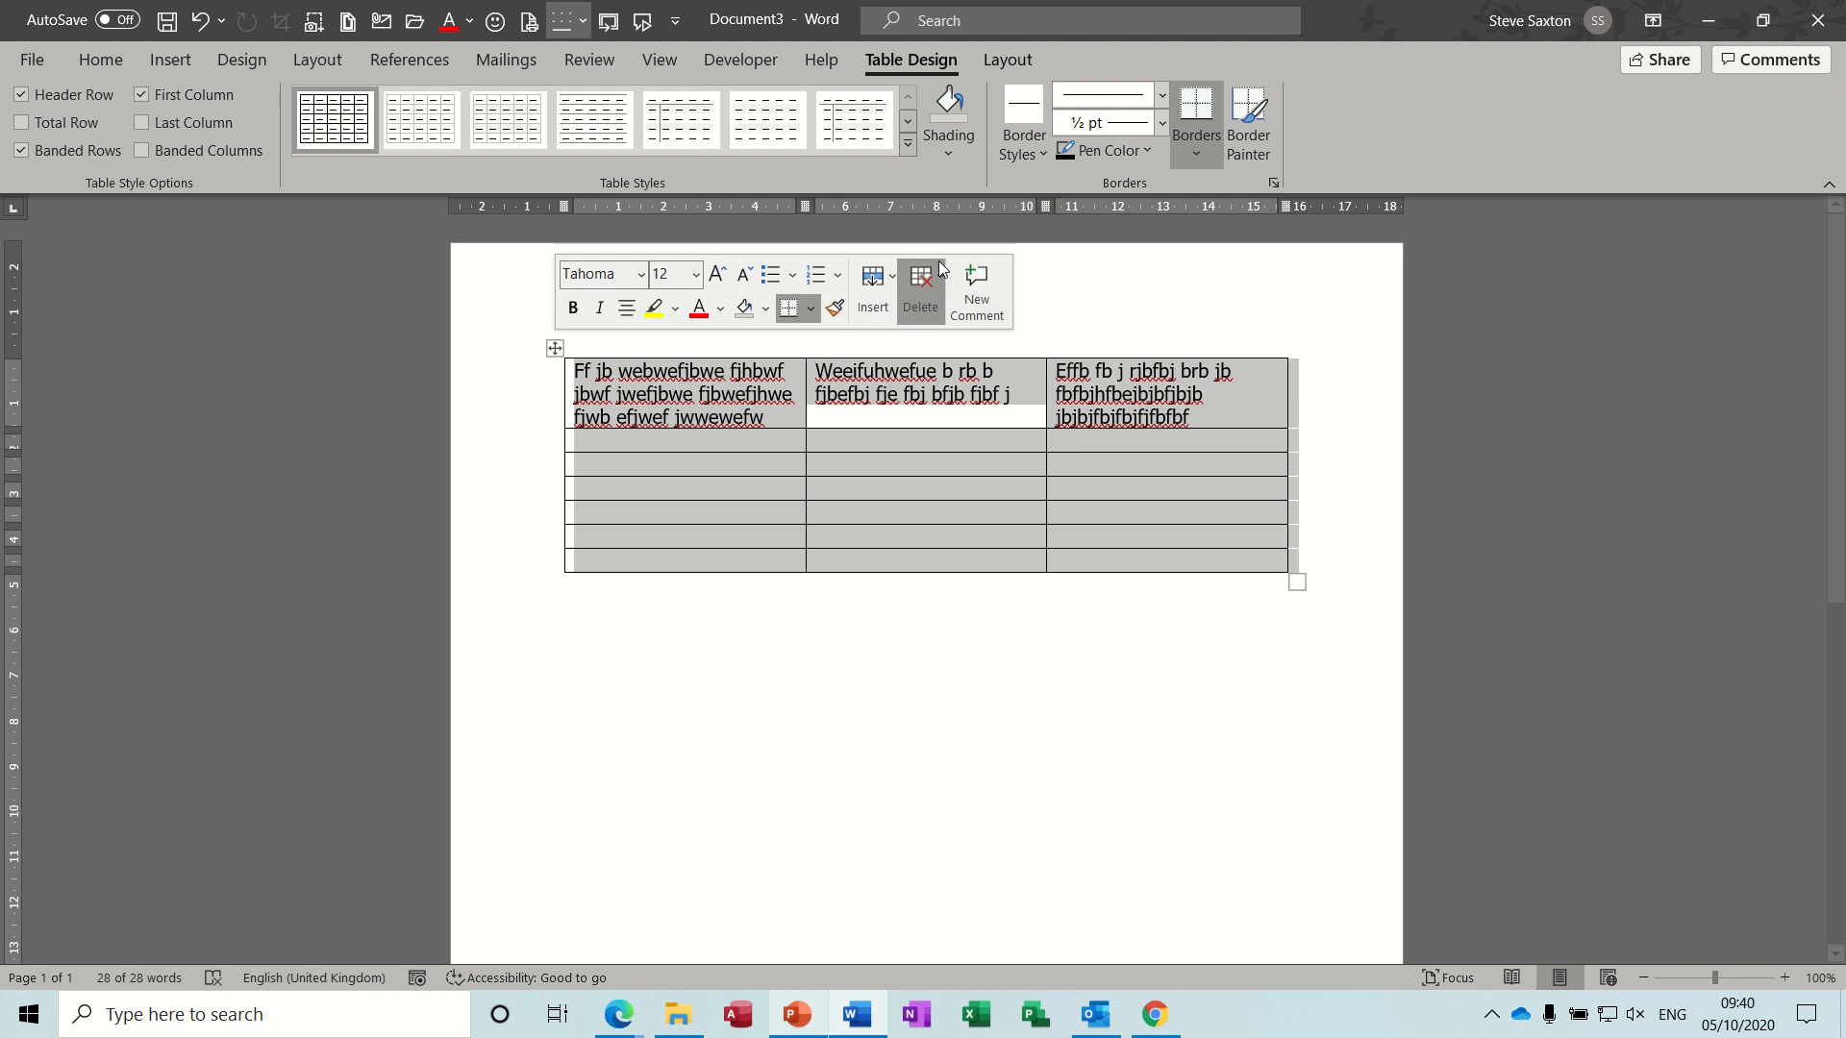
click(1197, 159)
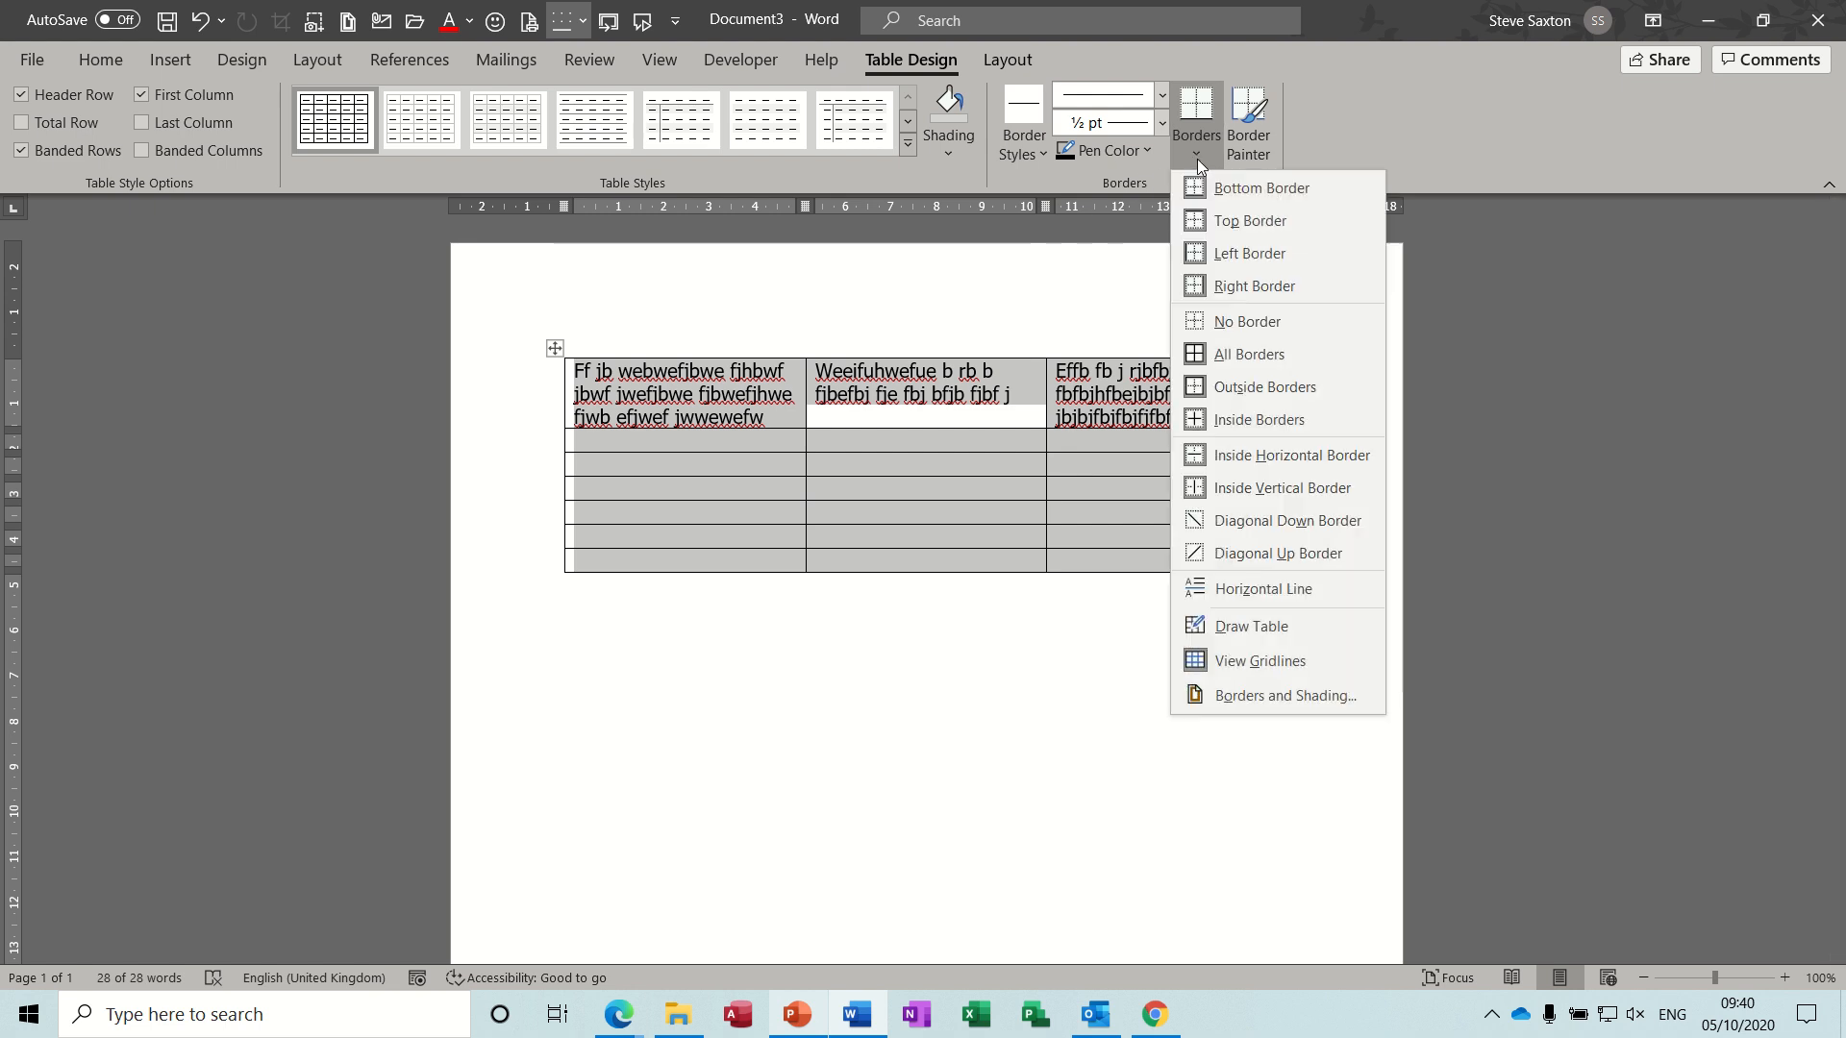
click(1257, 335)
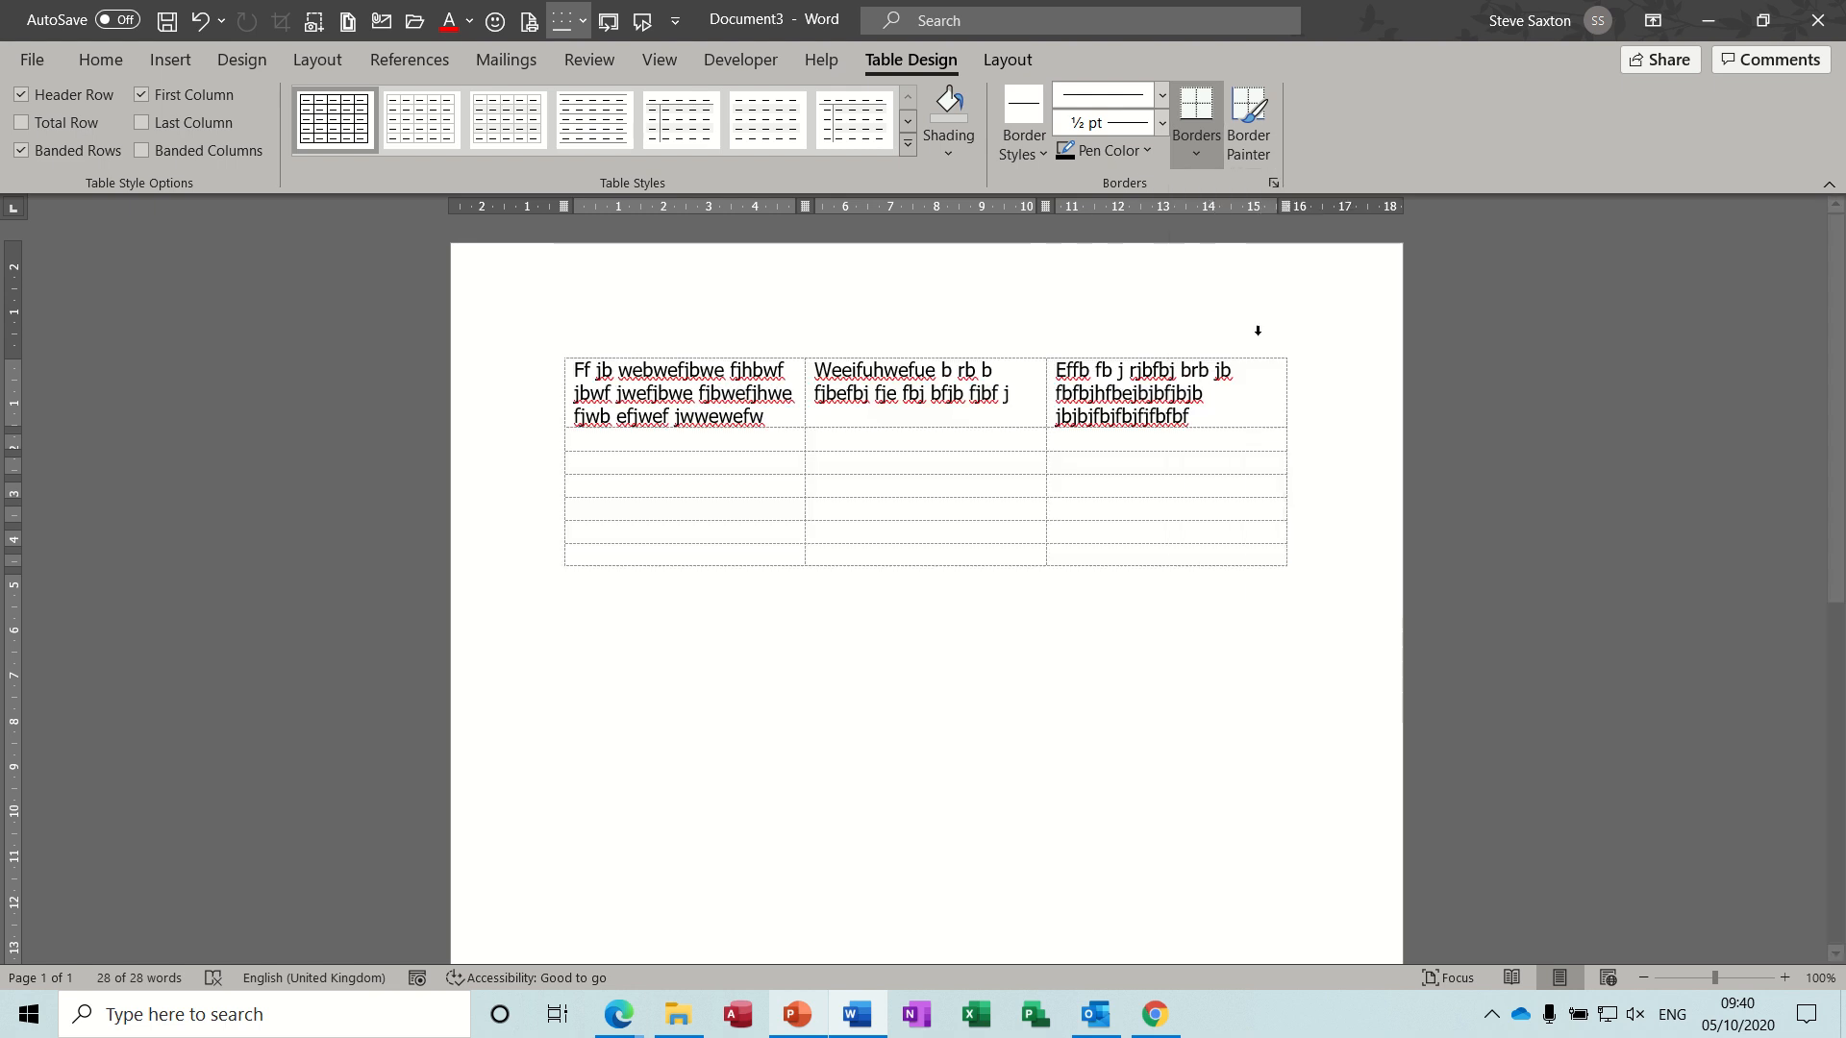
click(820, 647)
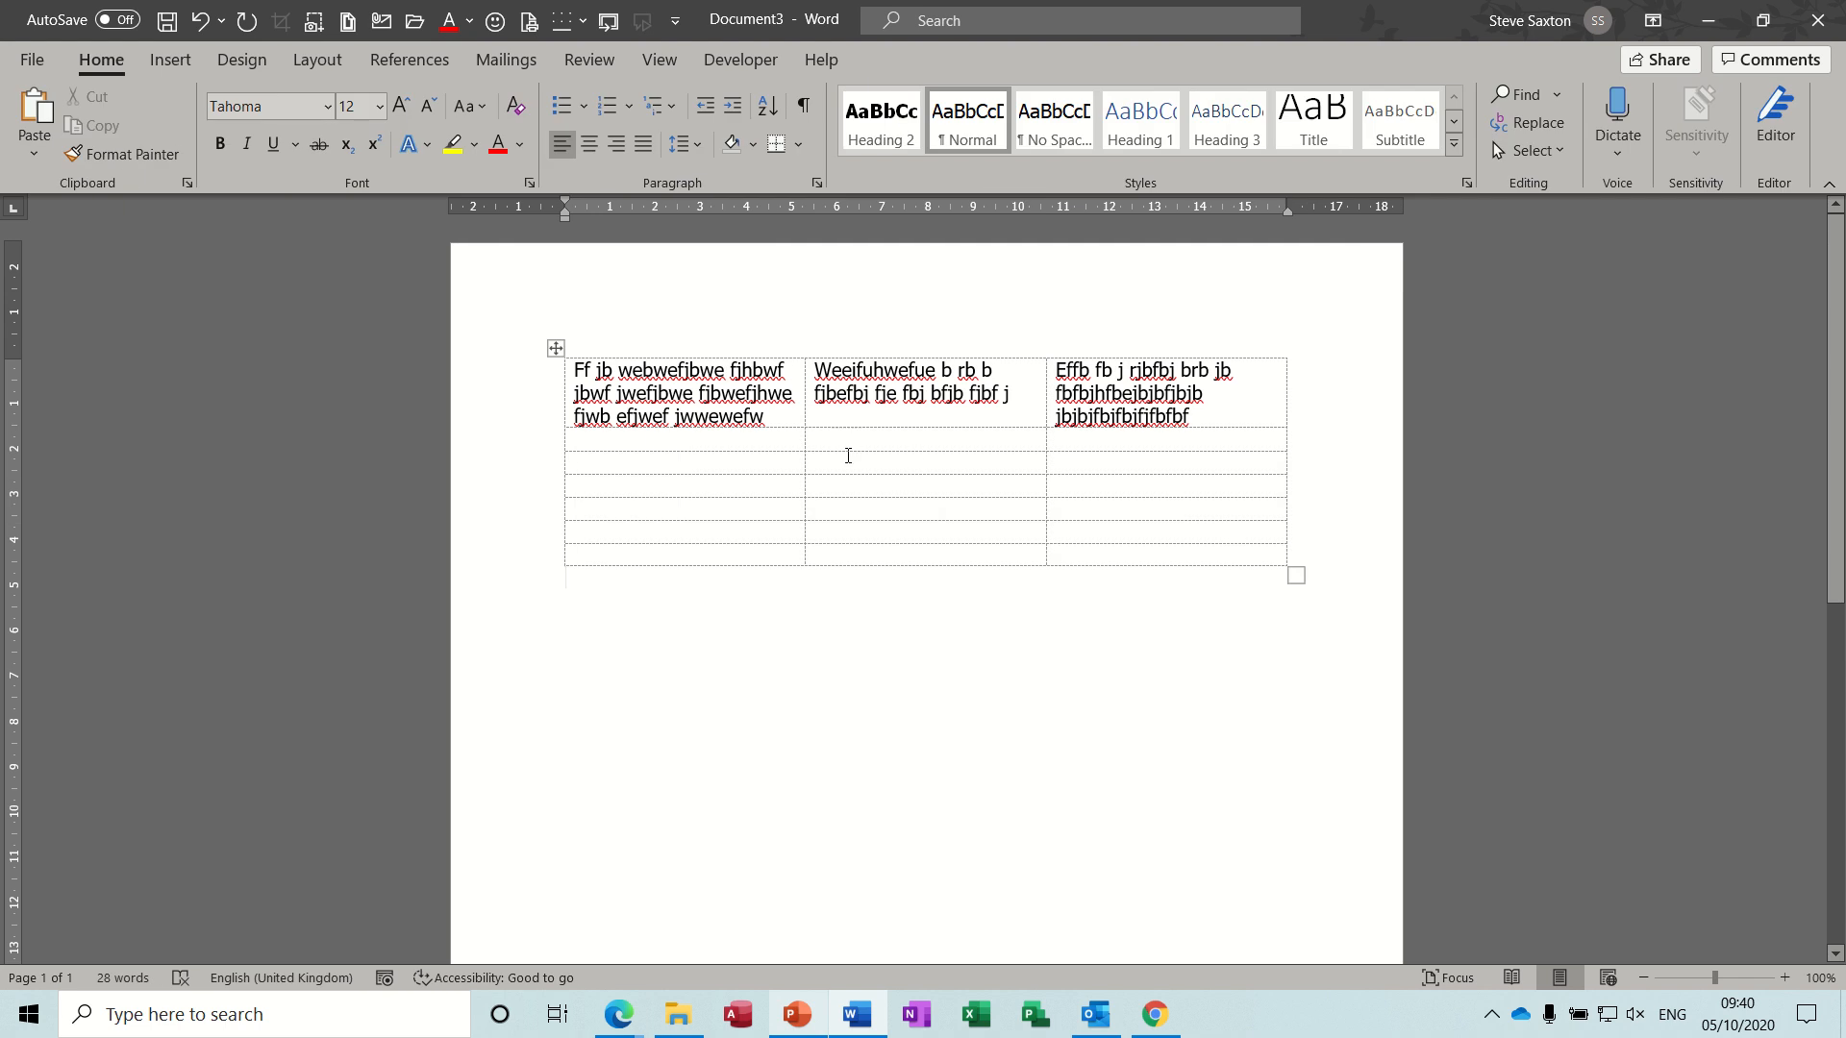
Hide and then re-show the table gridlines, ending with the caret below the table
click(852, 463)
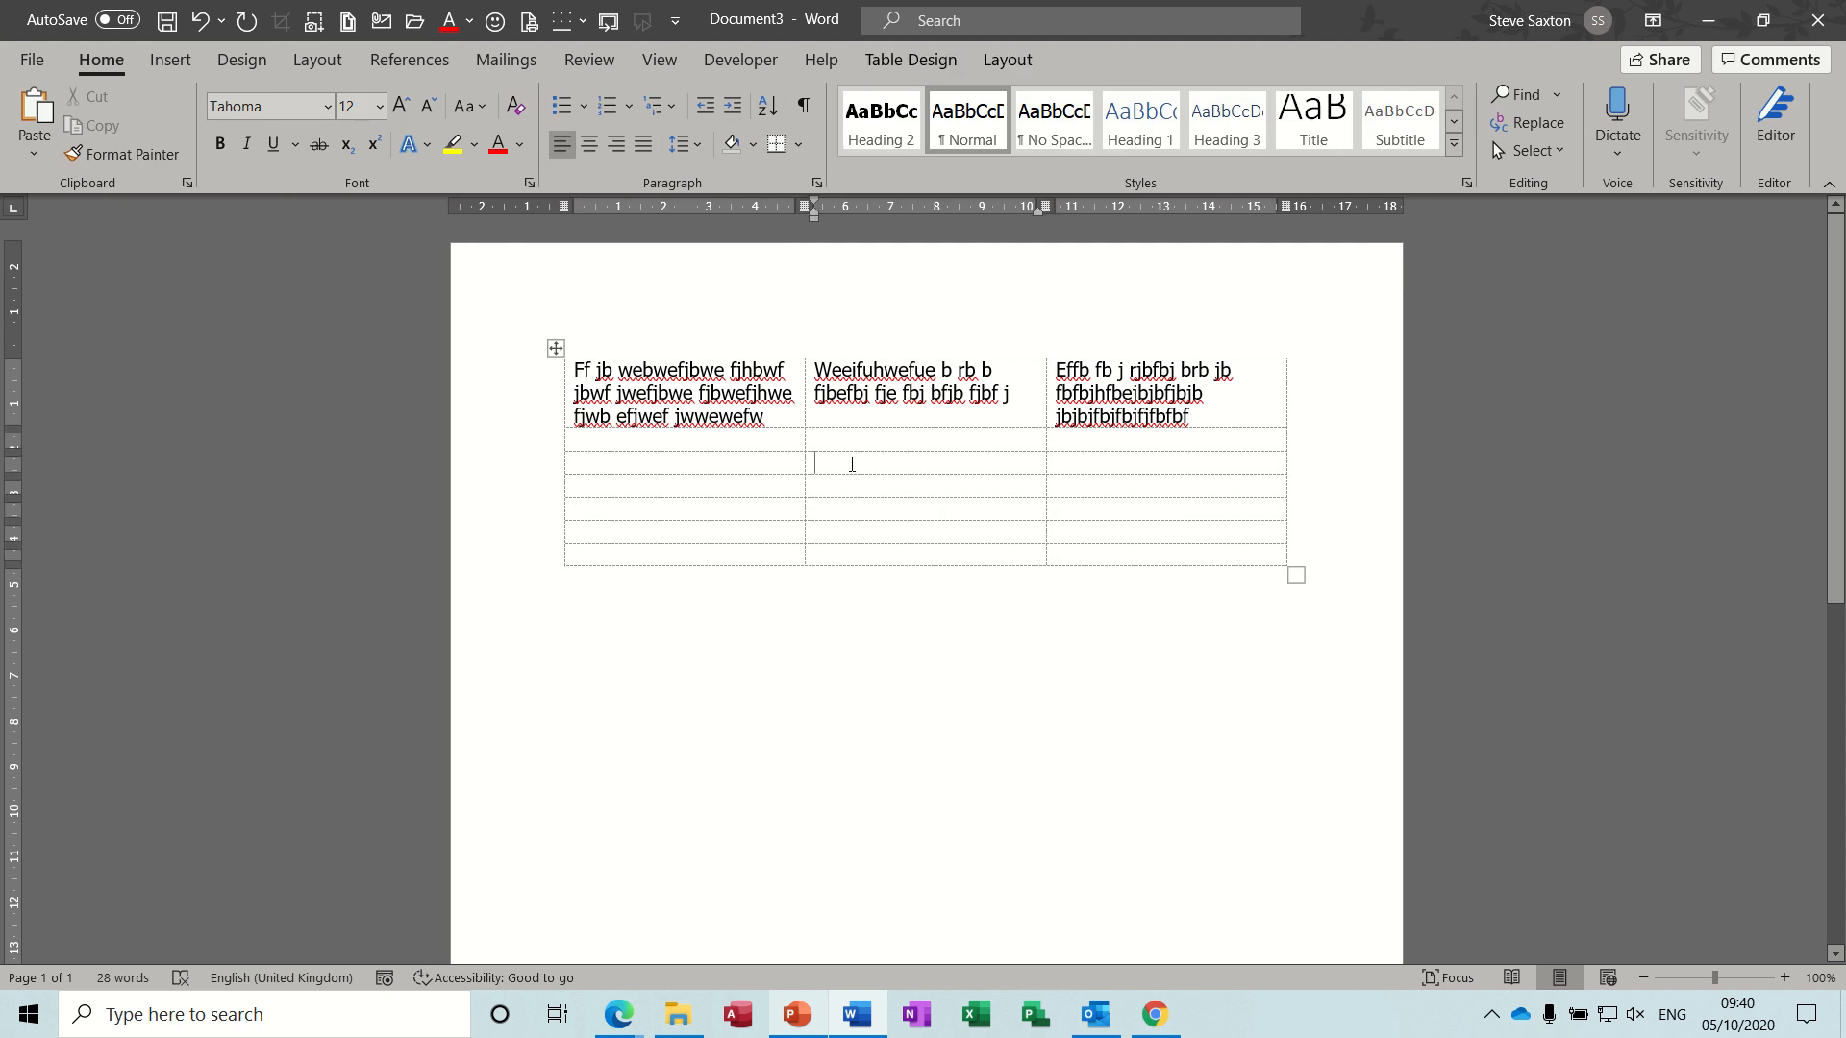
click(1004, 60)
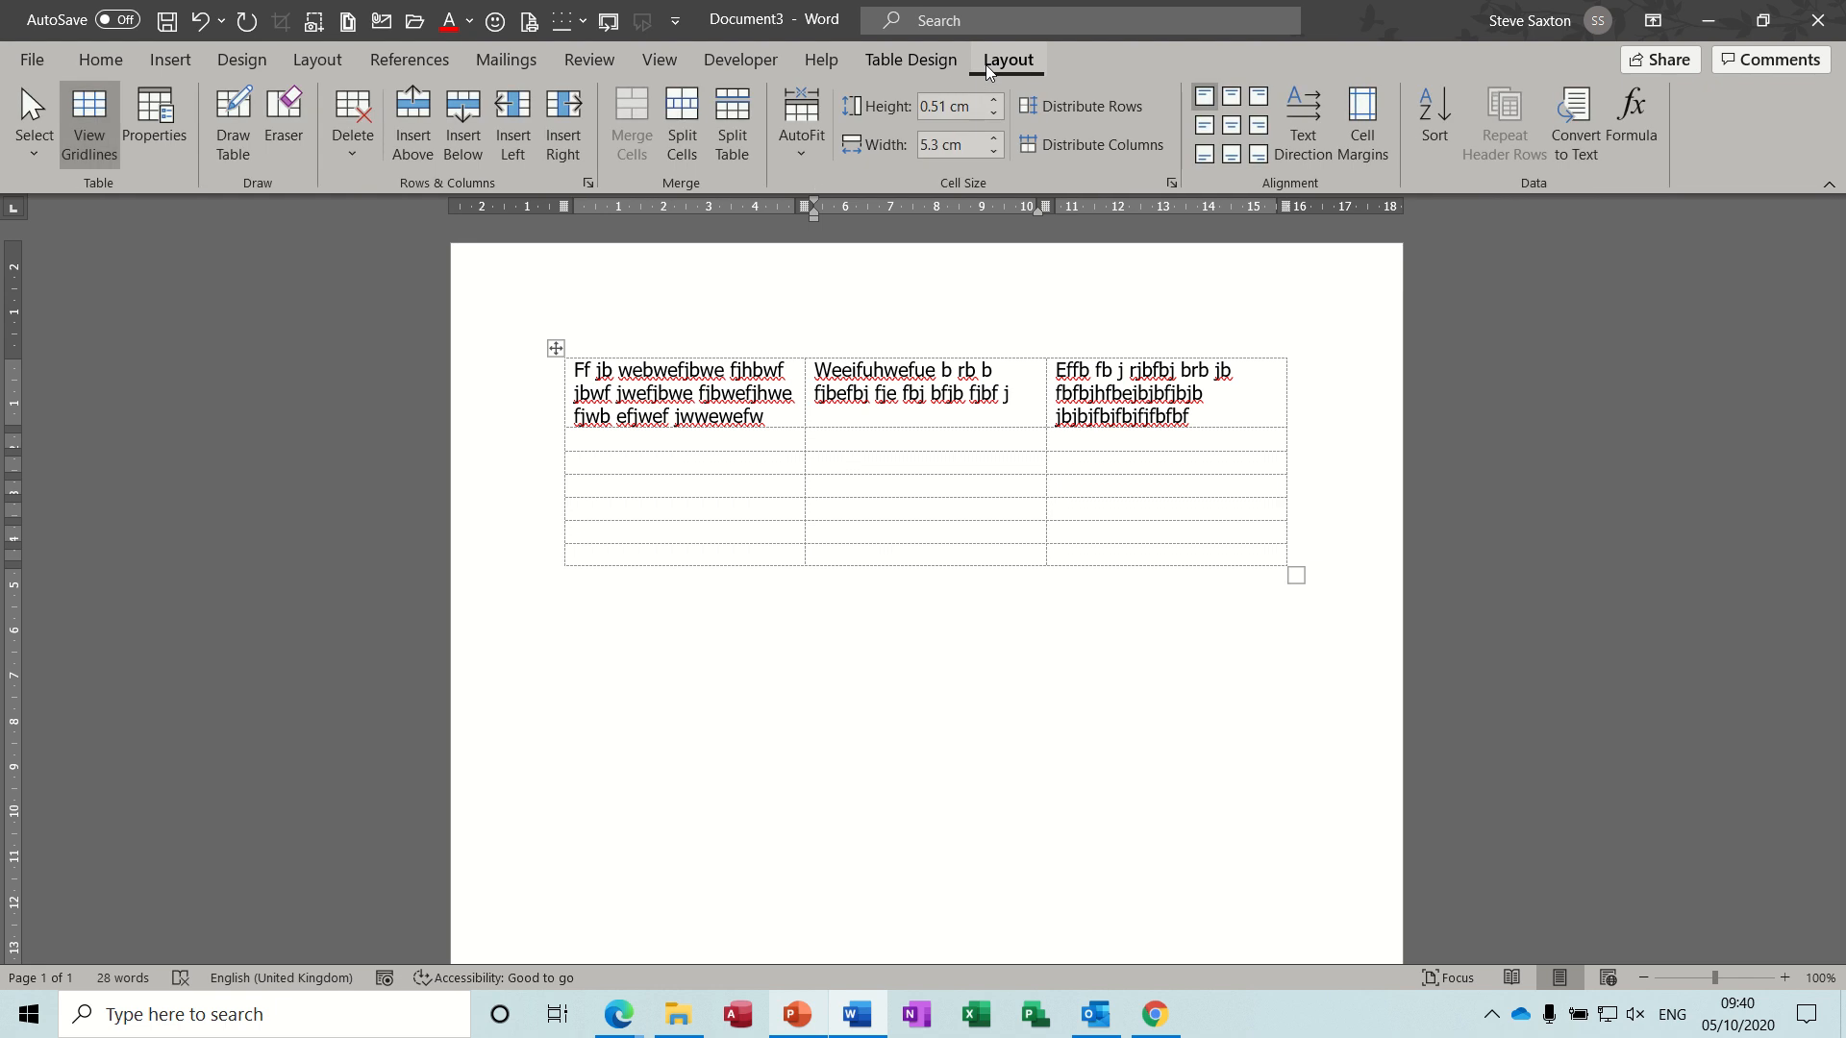
click(83, 114)
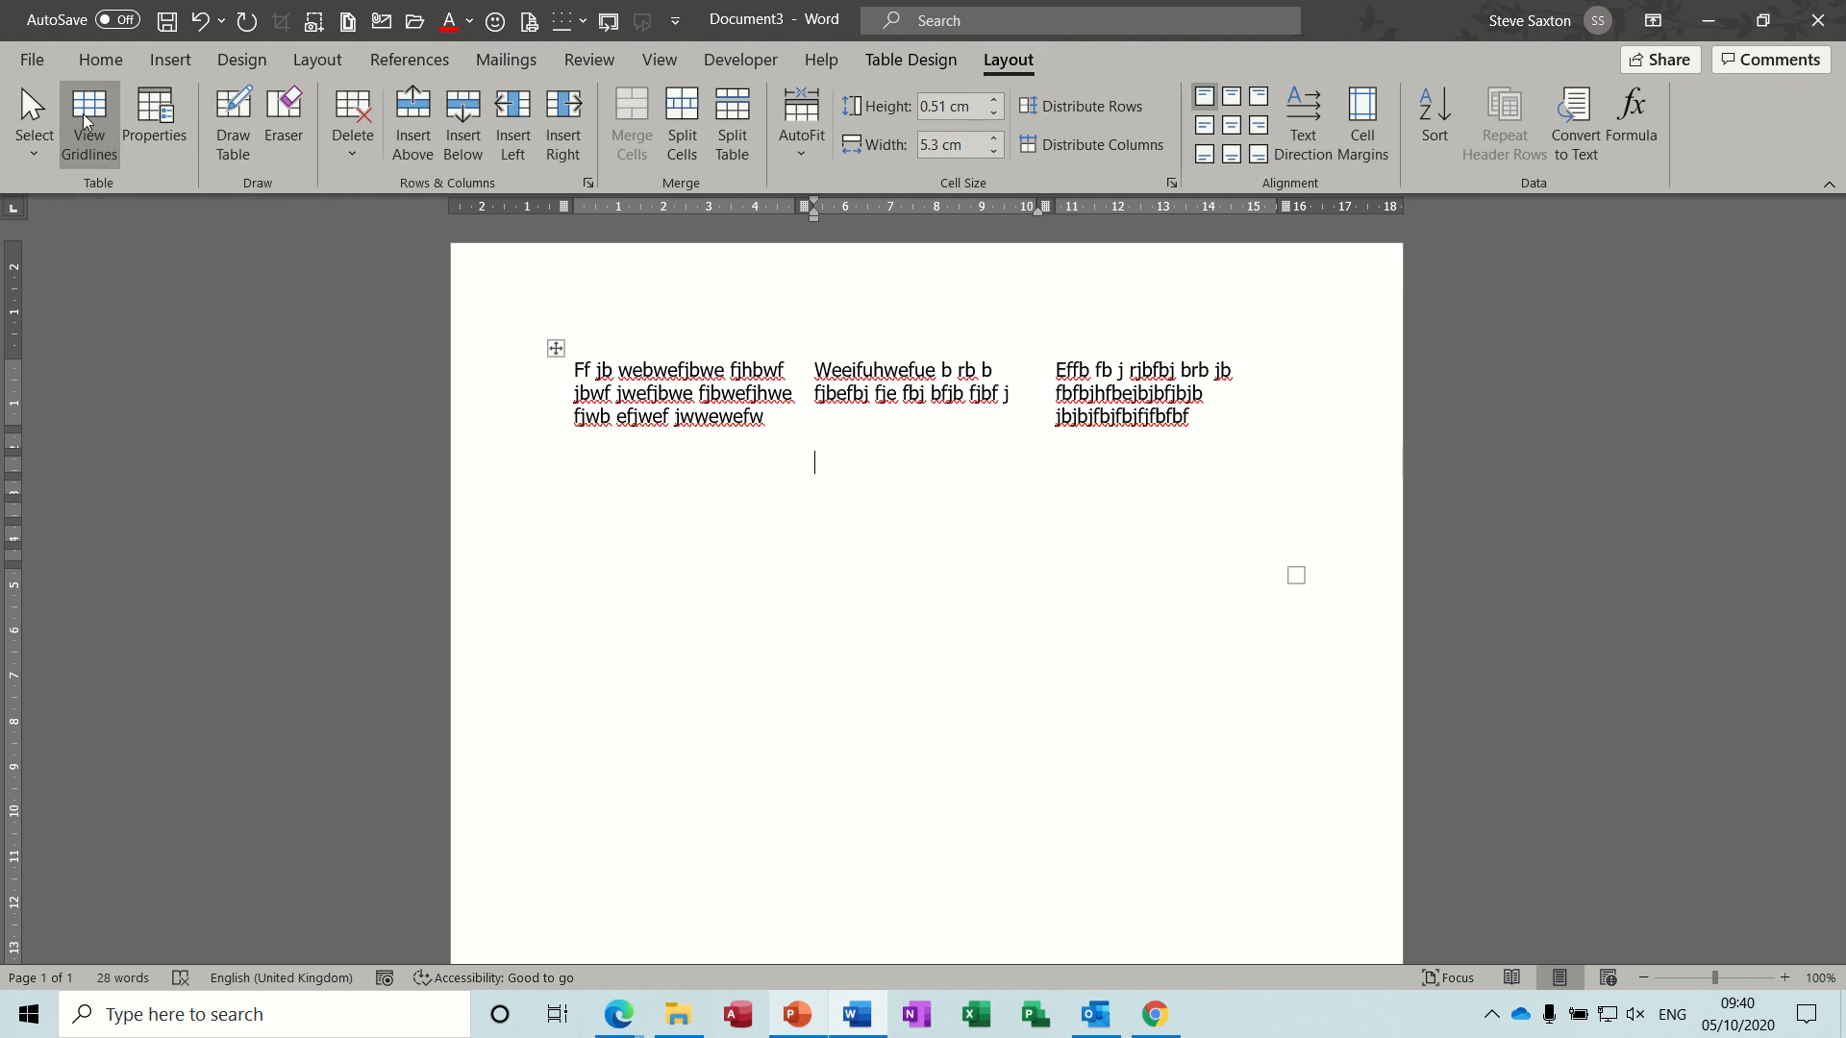
click(746, 701)
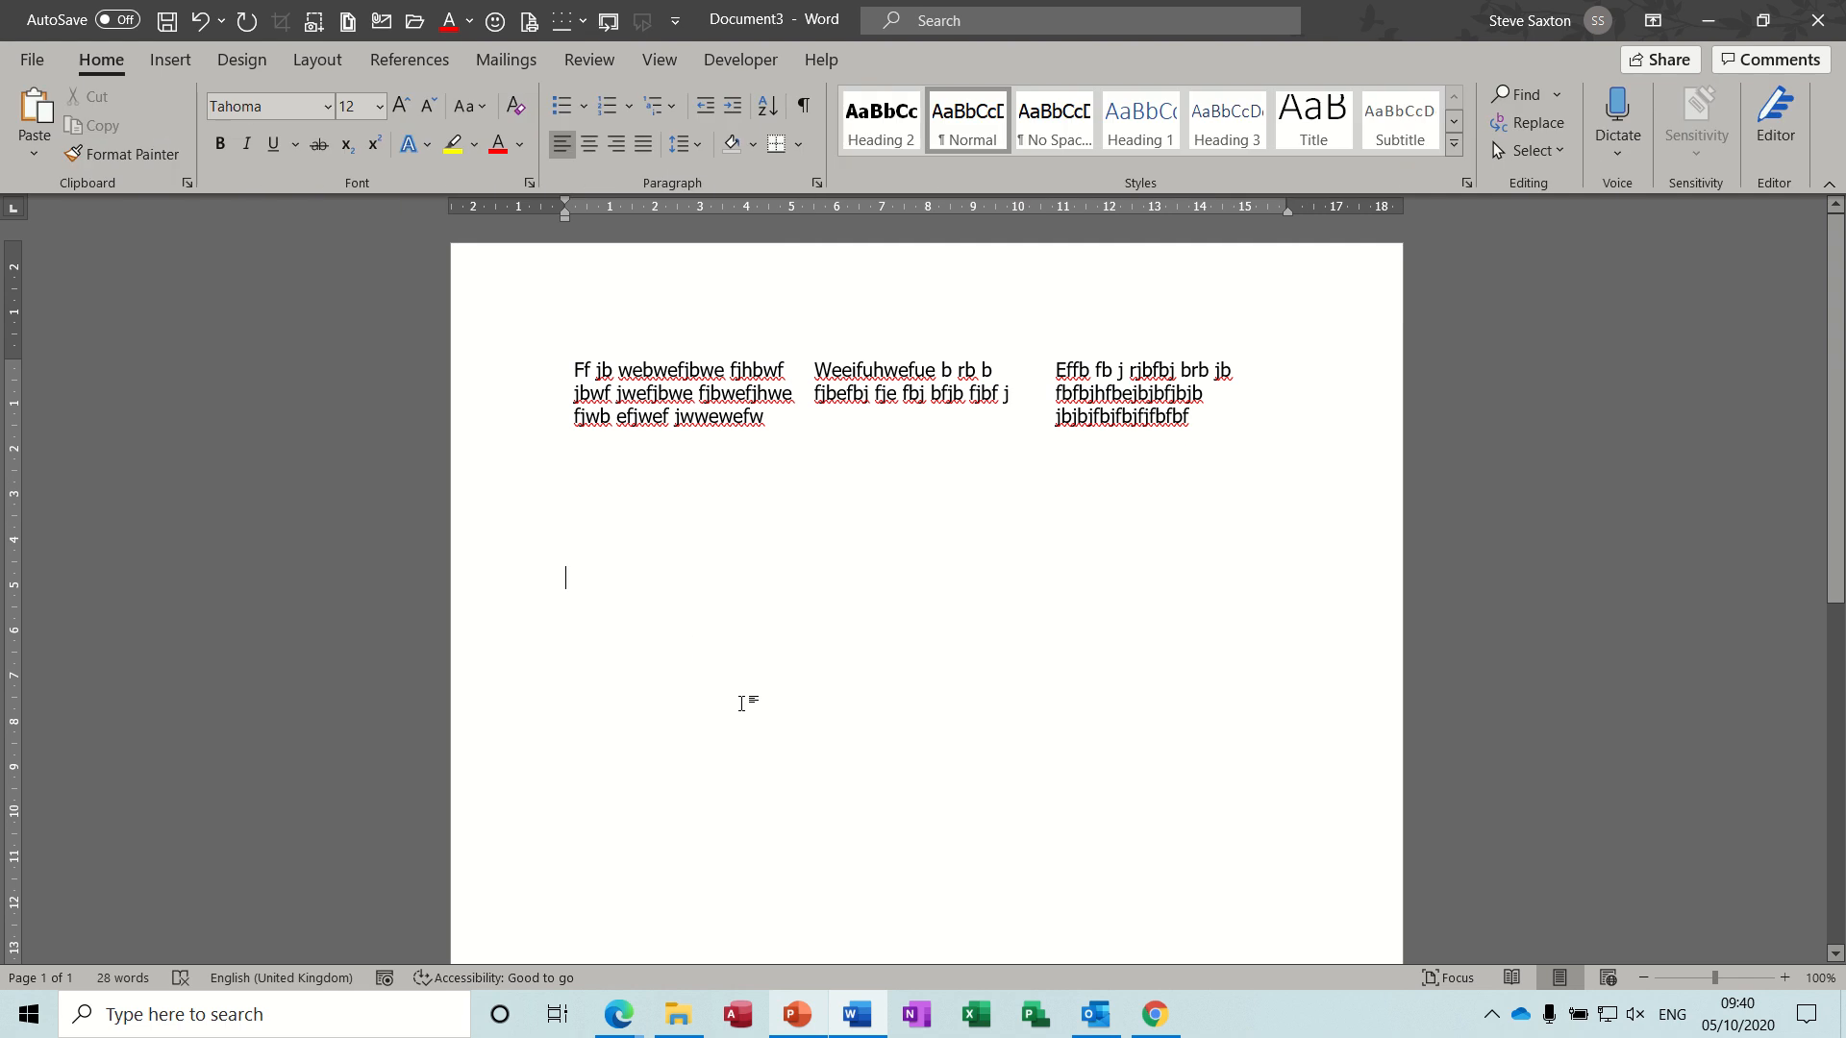
click(995, 413)
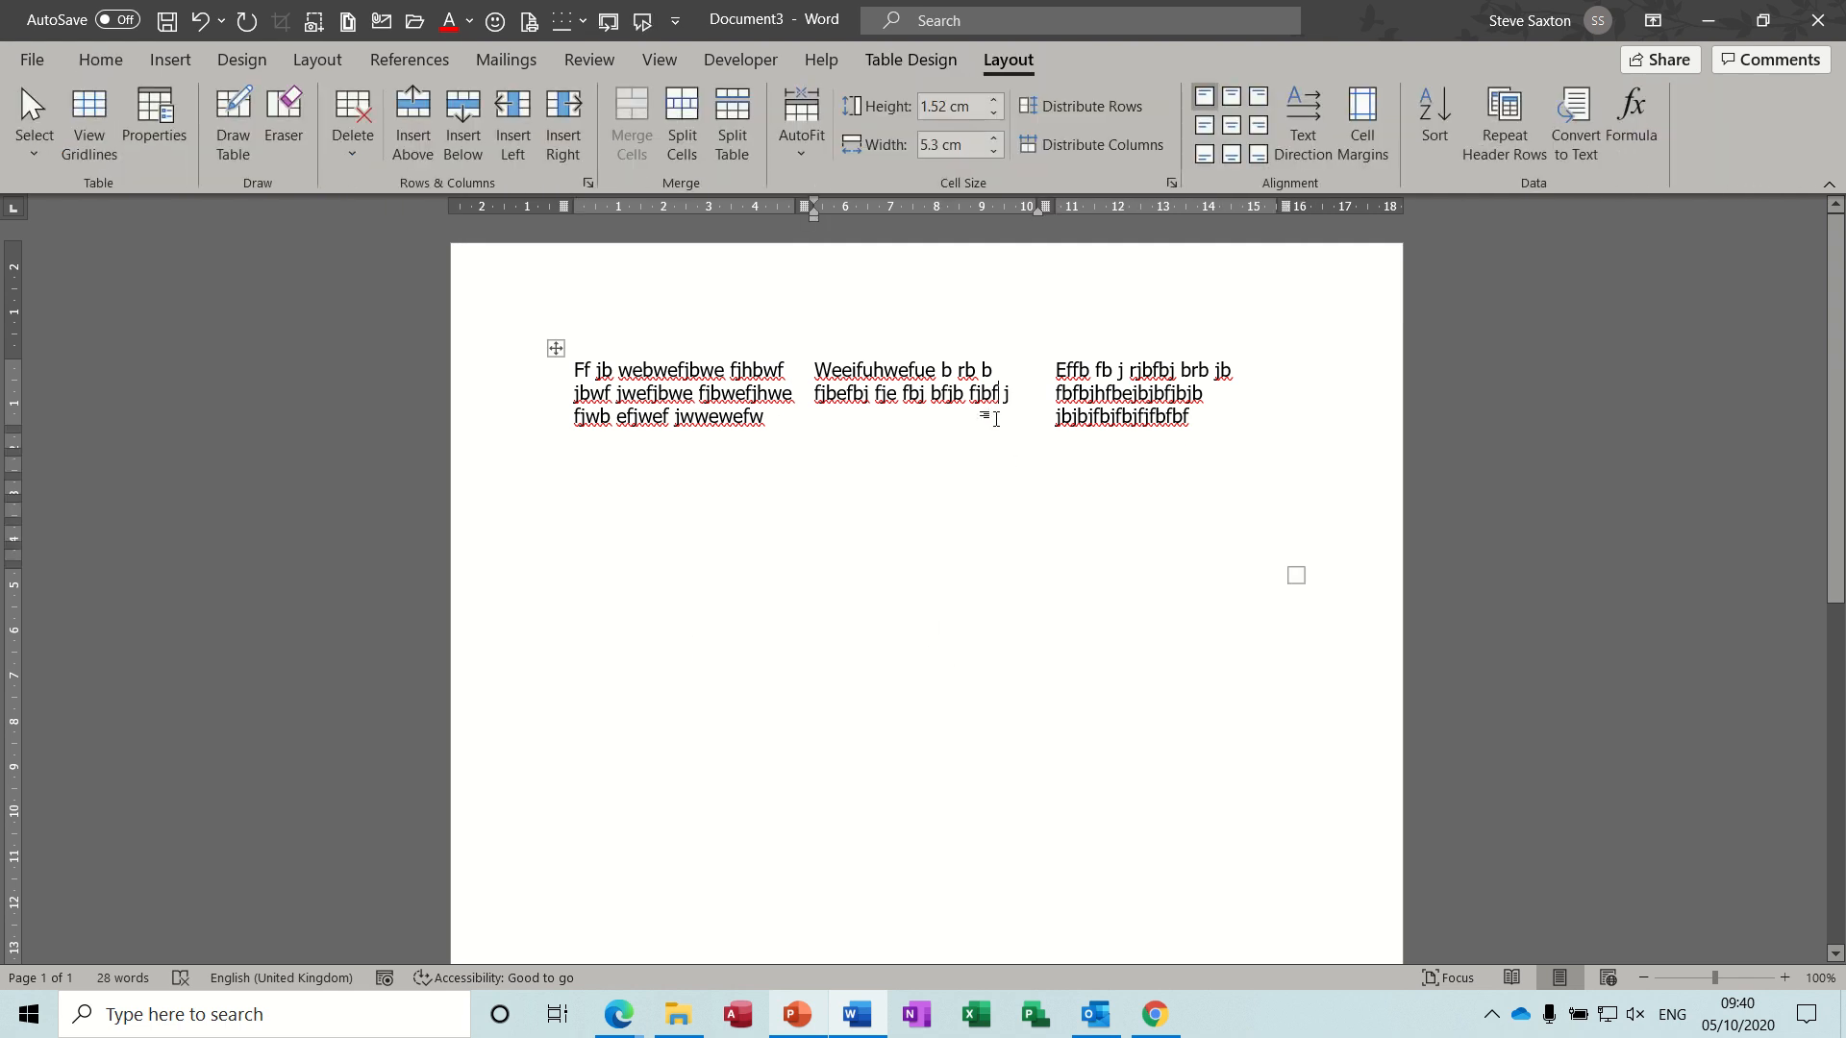
click(944, 813)
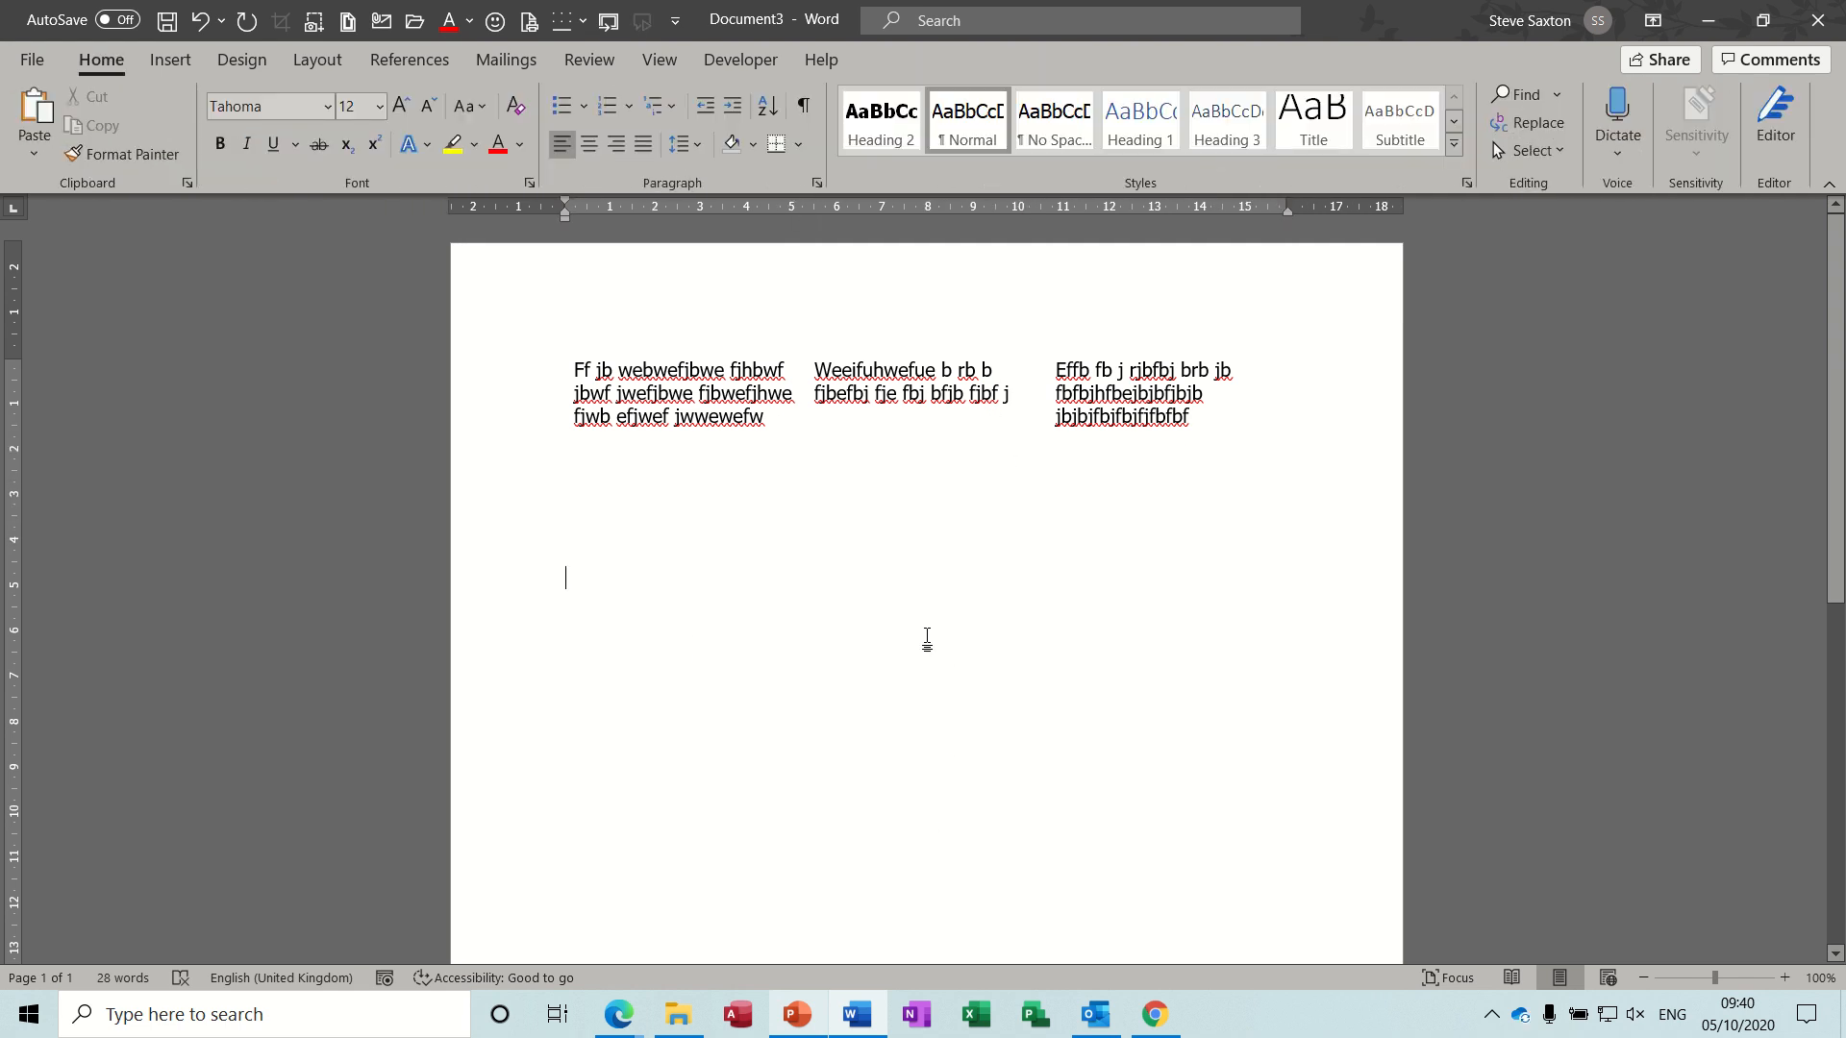
click(906, 515)
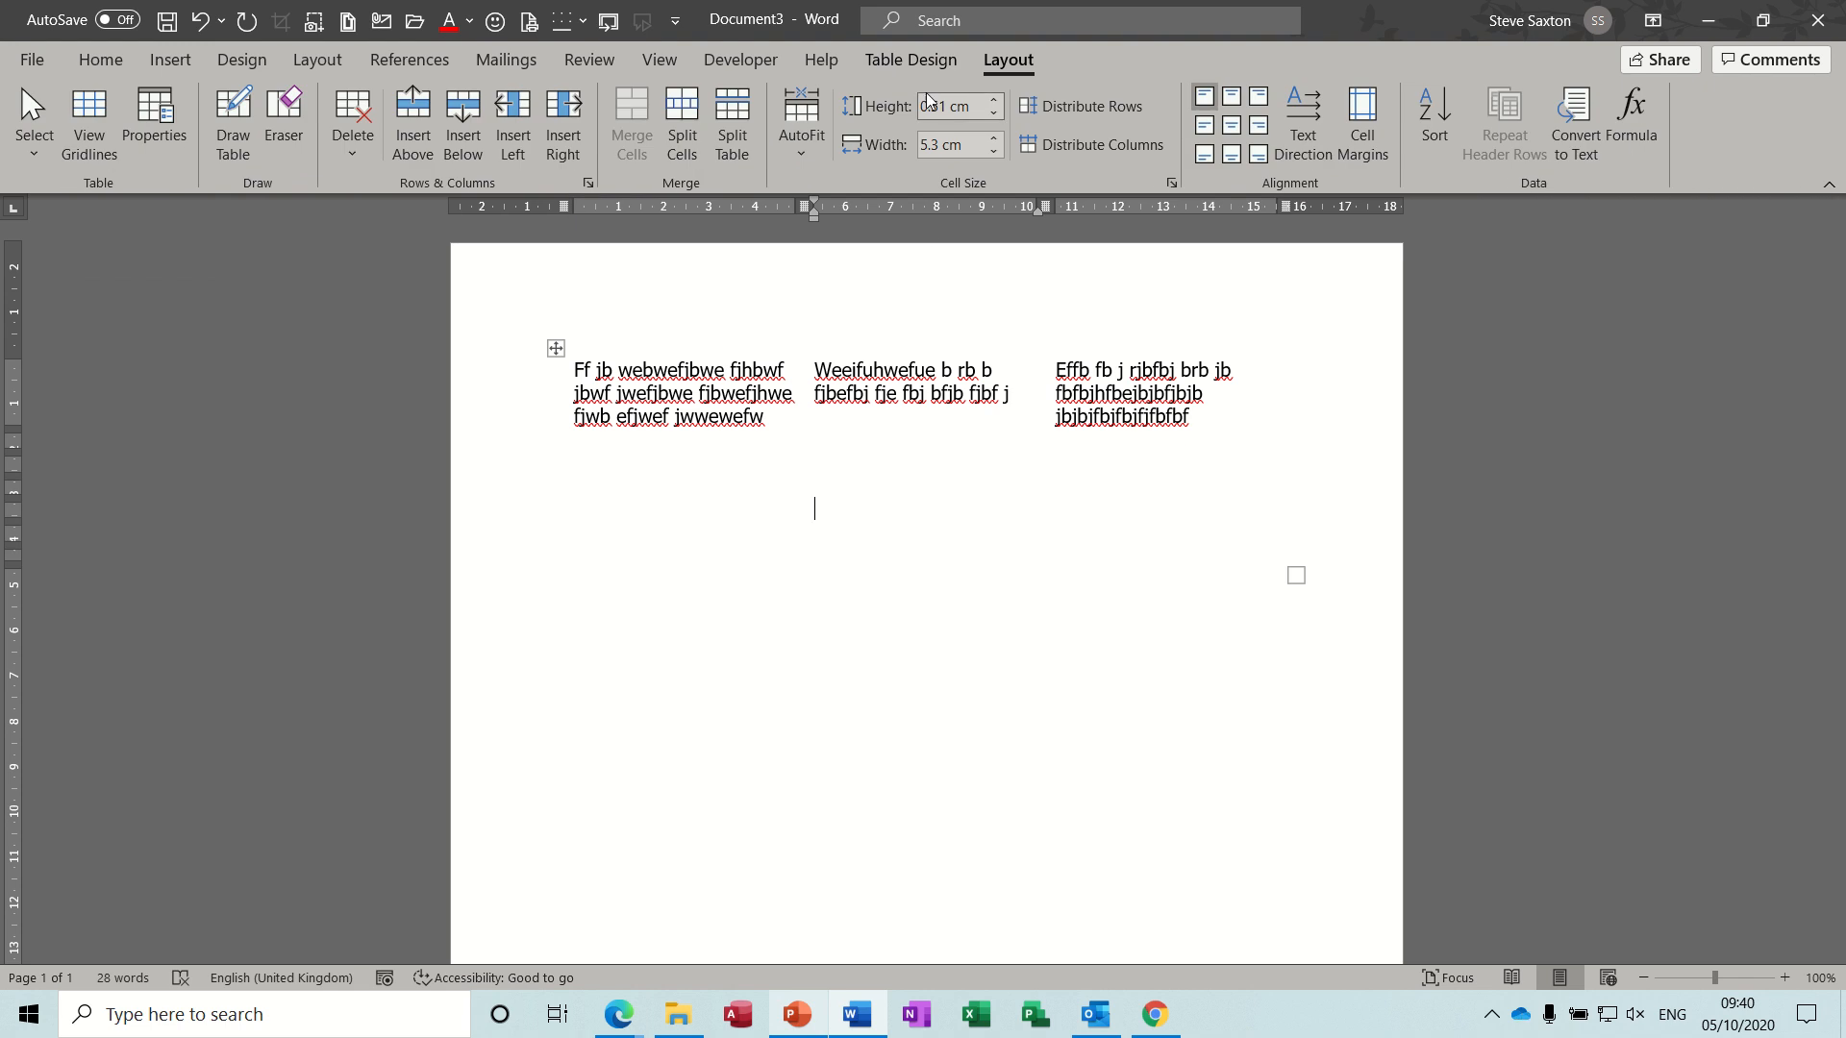
click(89, 108)
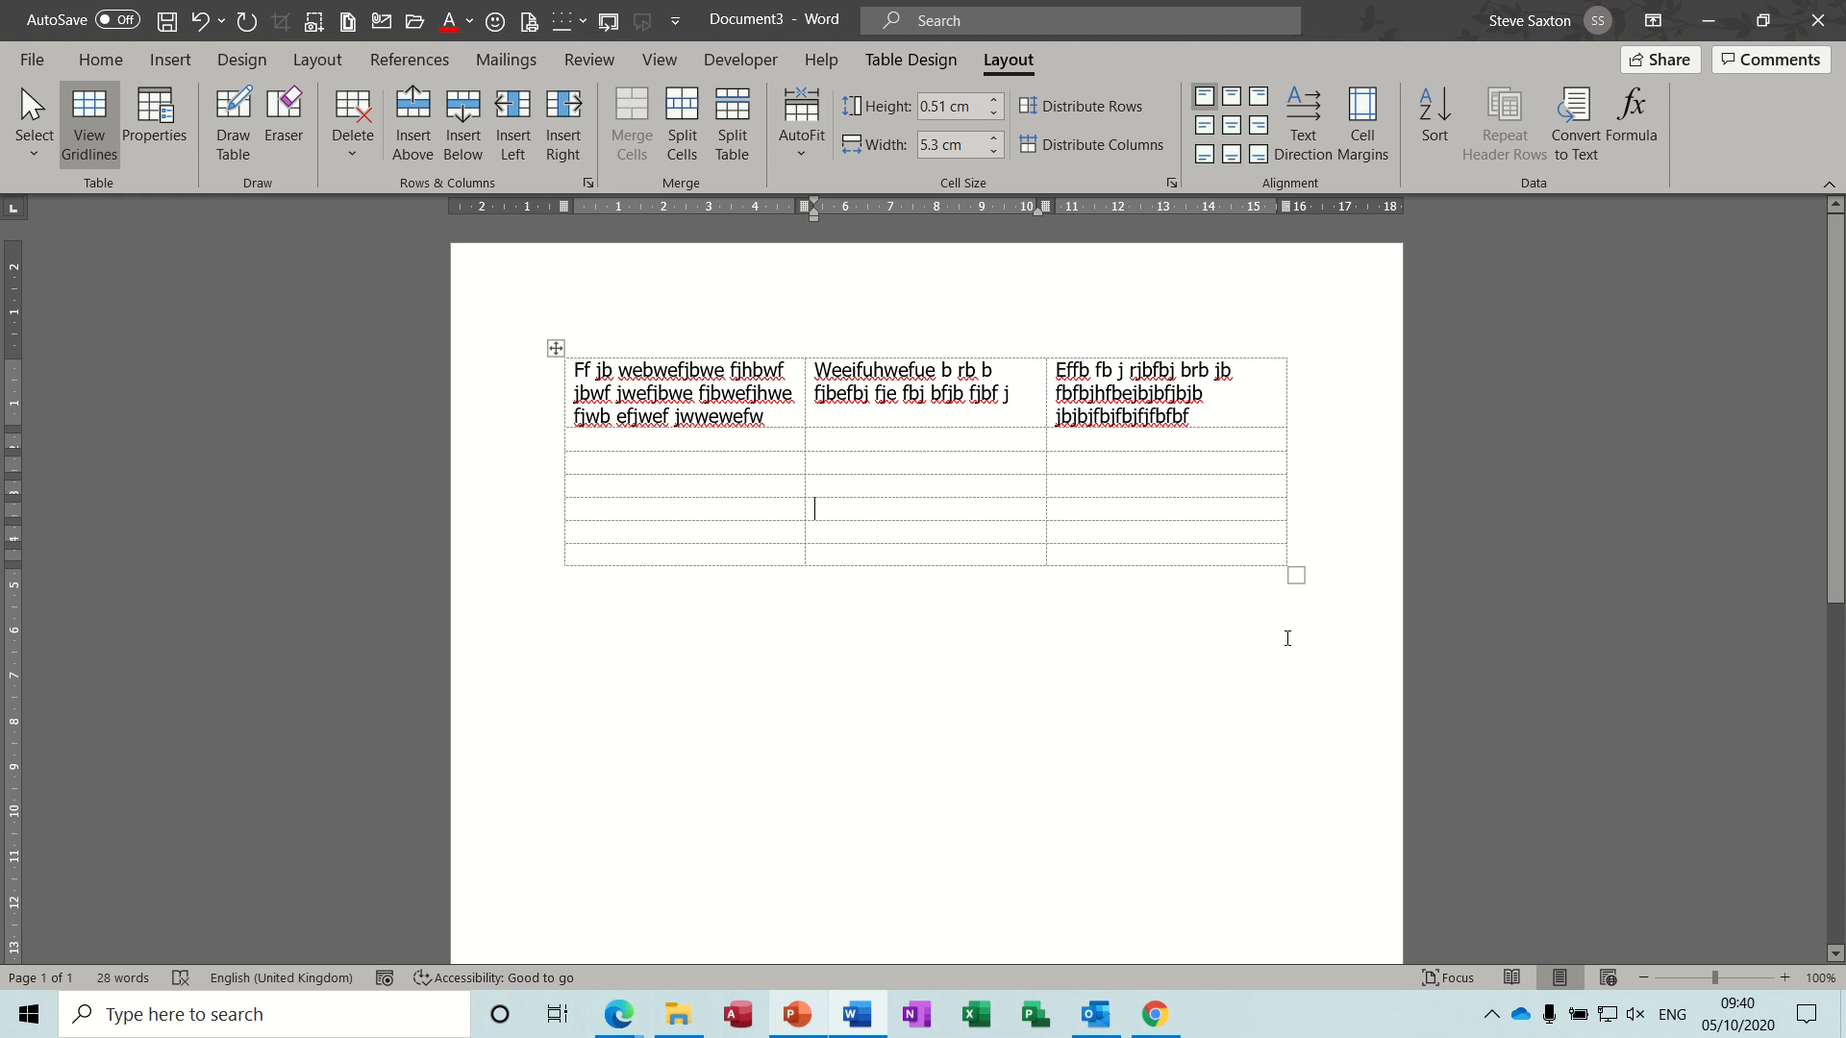
click(1323, 614)
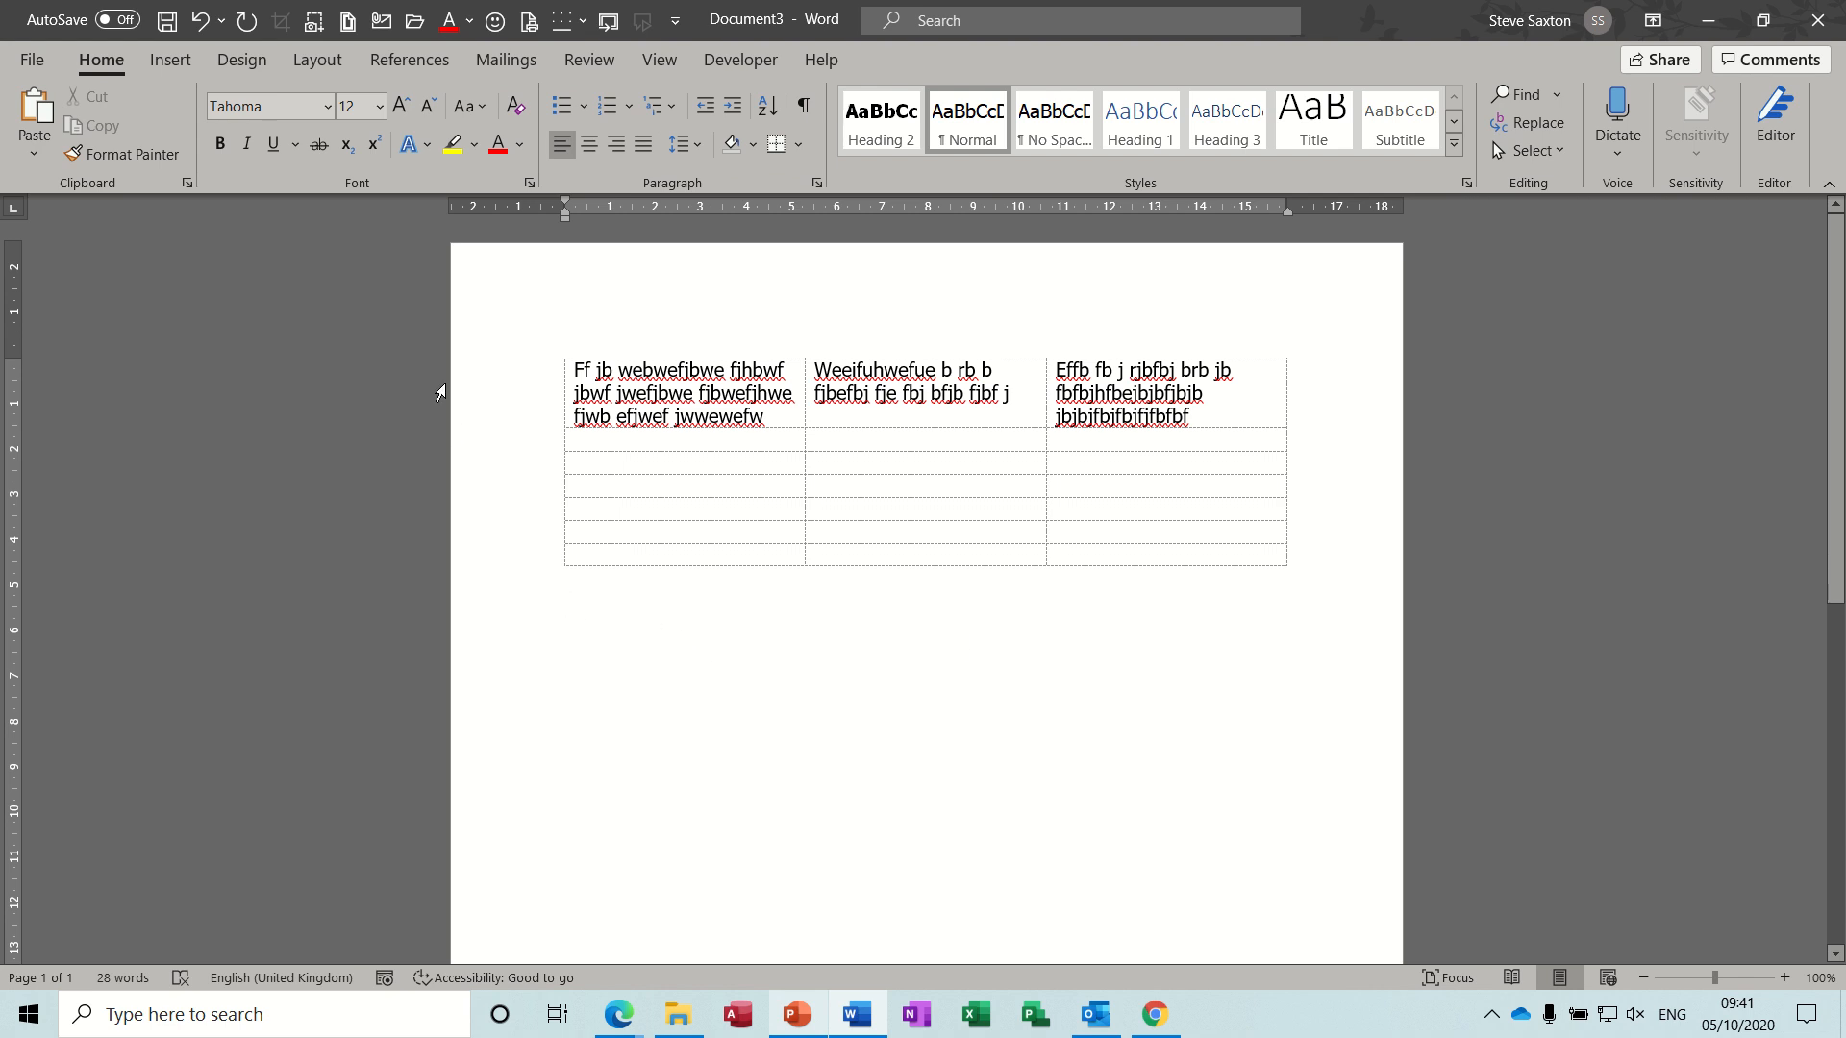
click(167, 60)
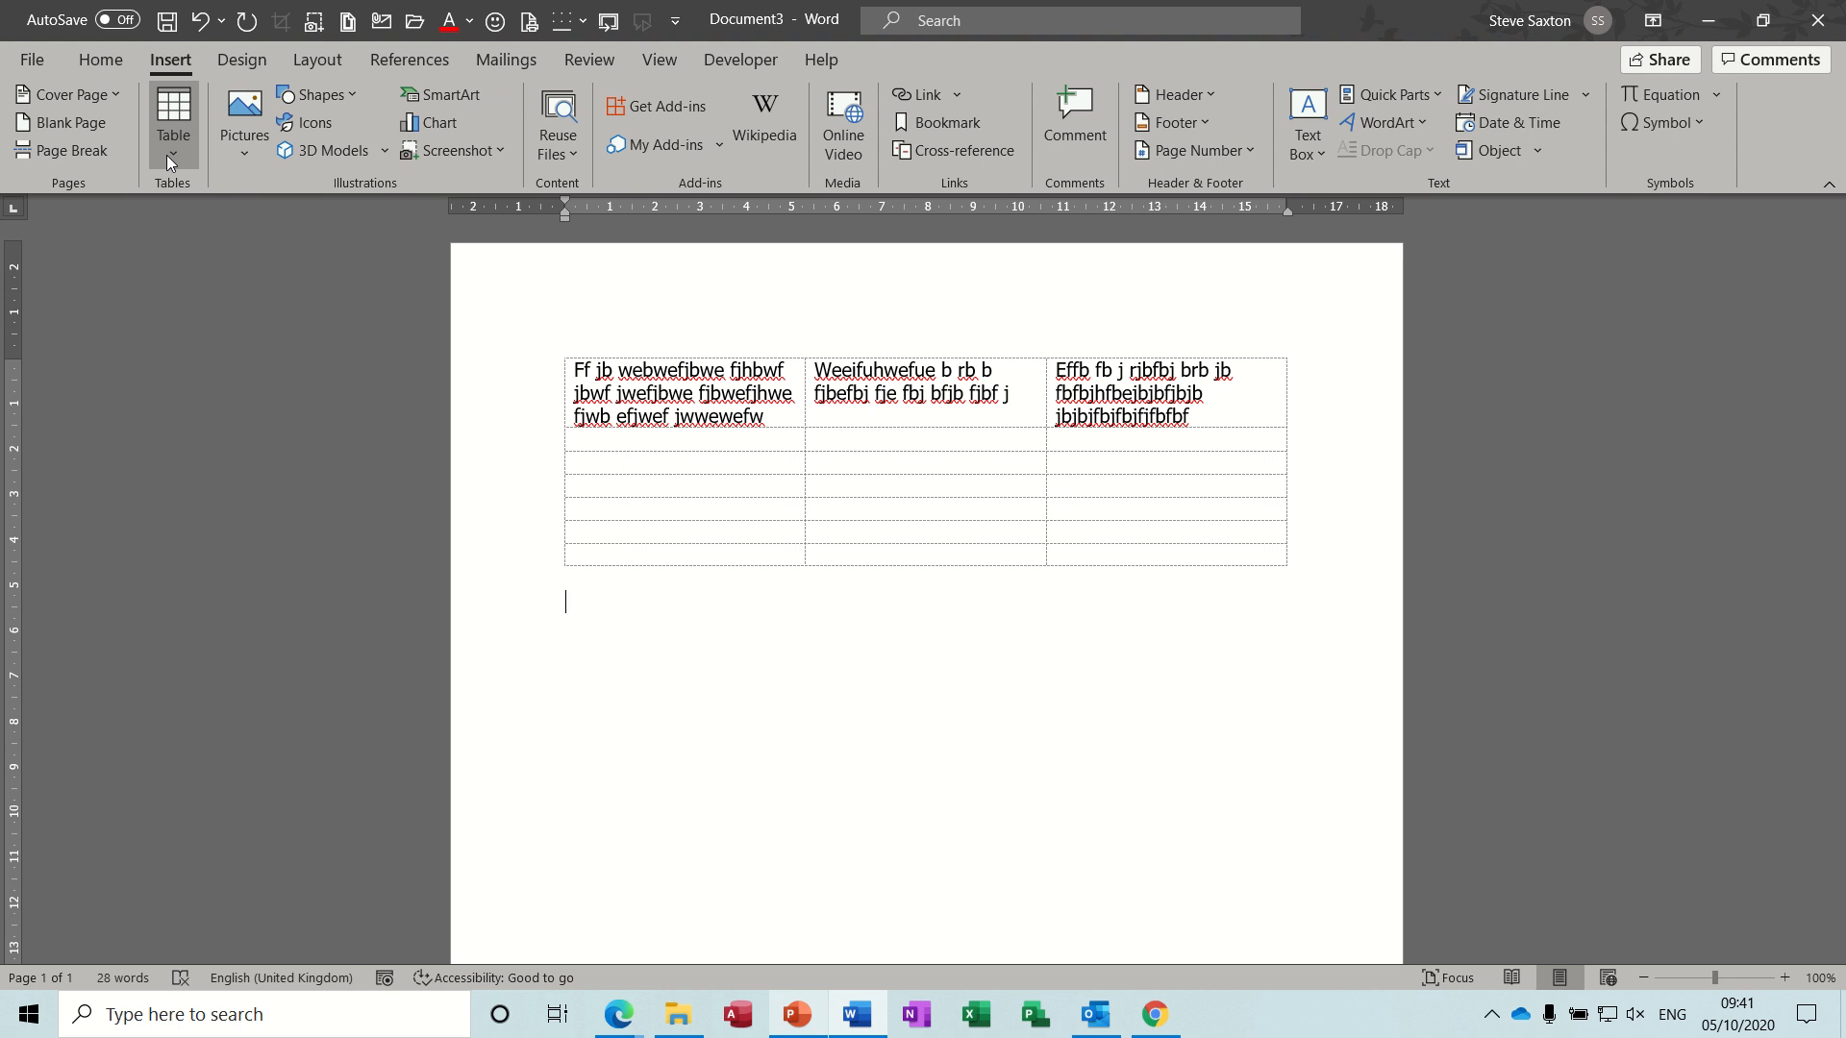
click(168, 156)
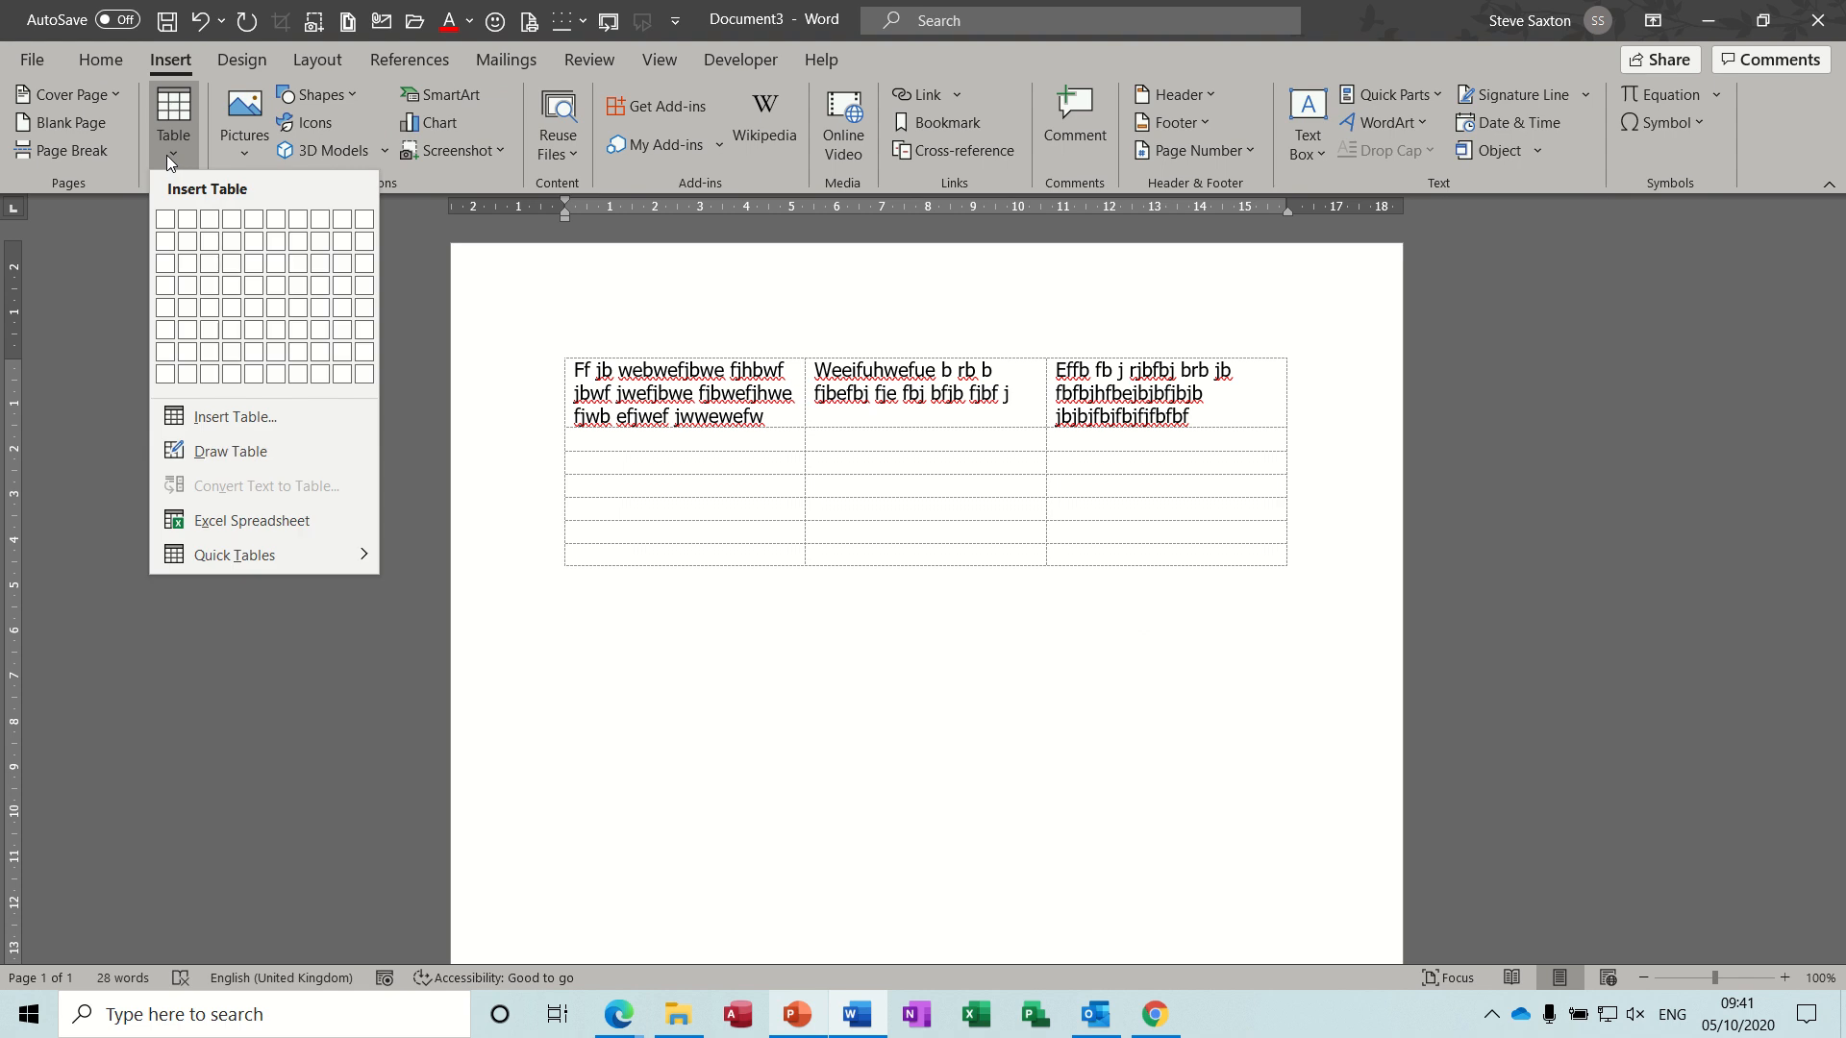
click(208, 221)
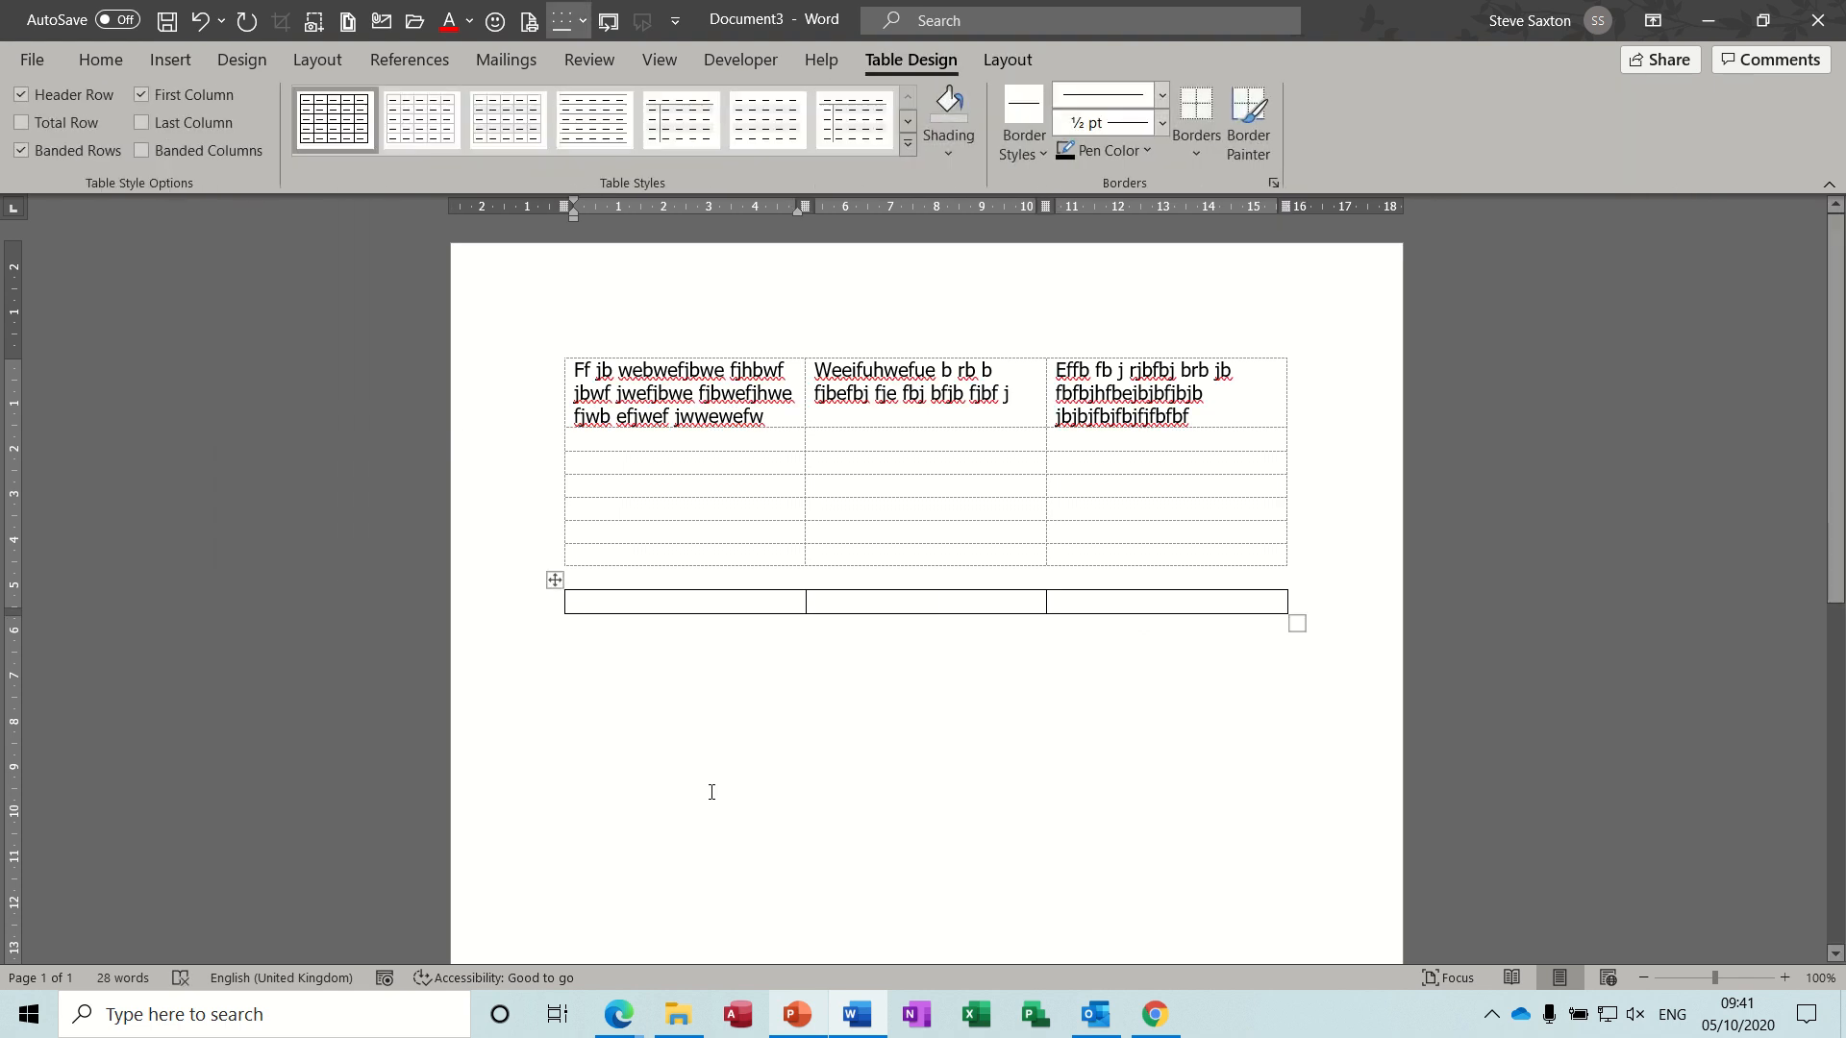
text(Mr)
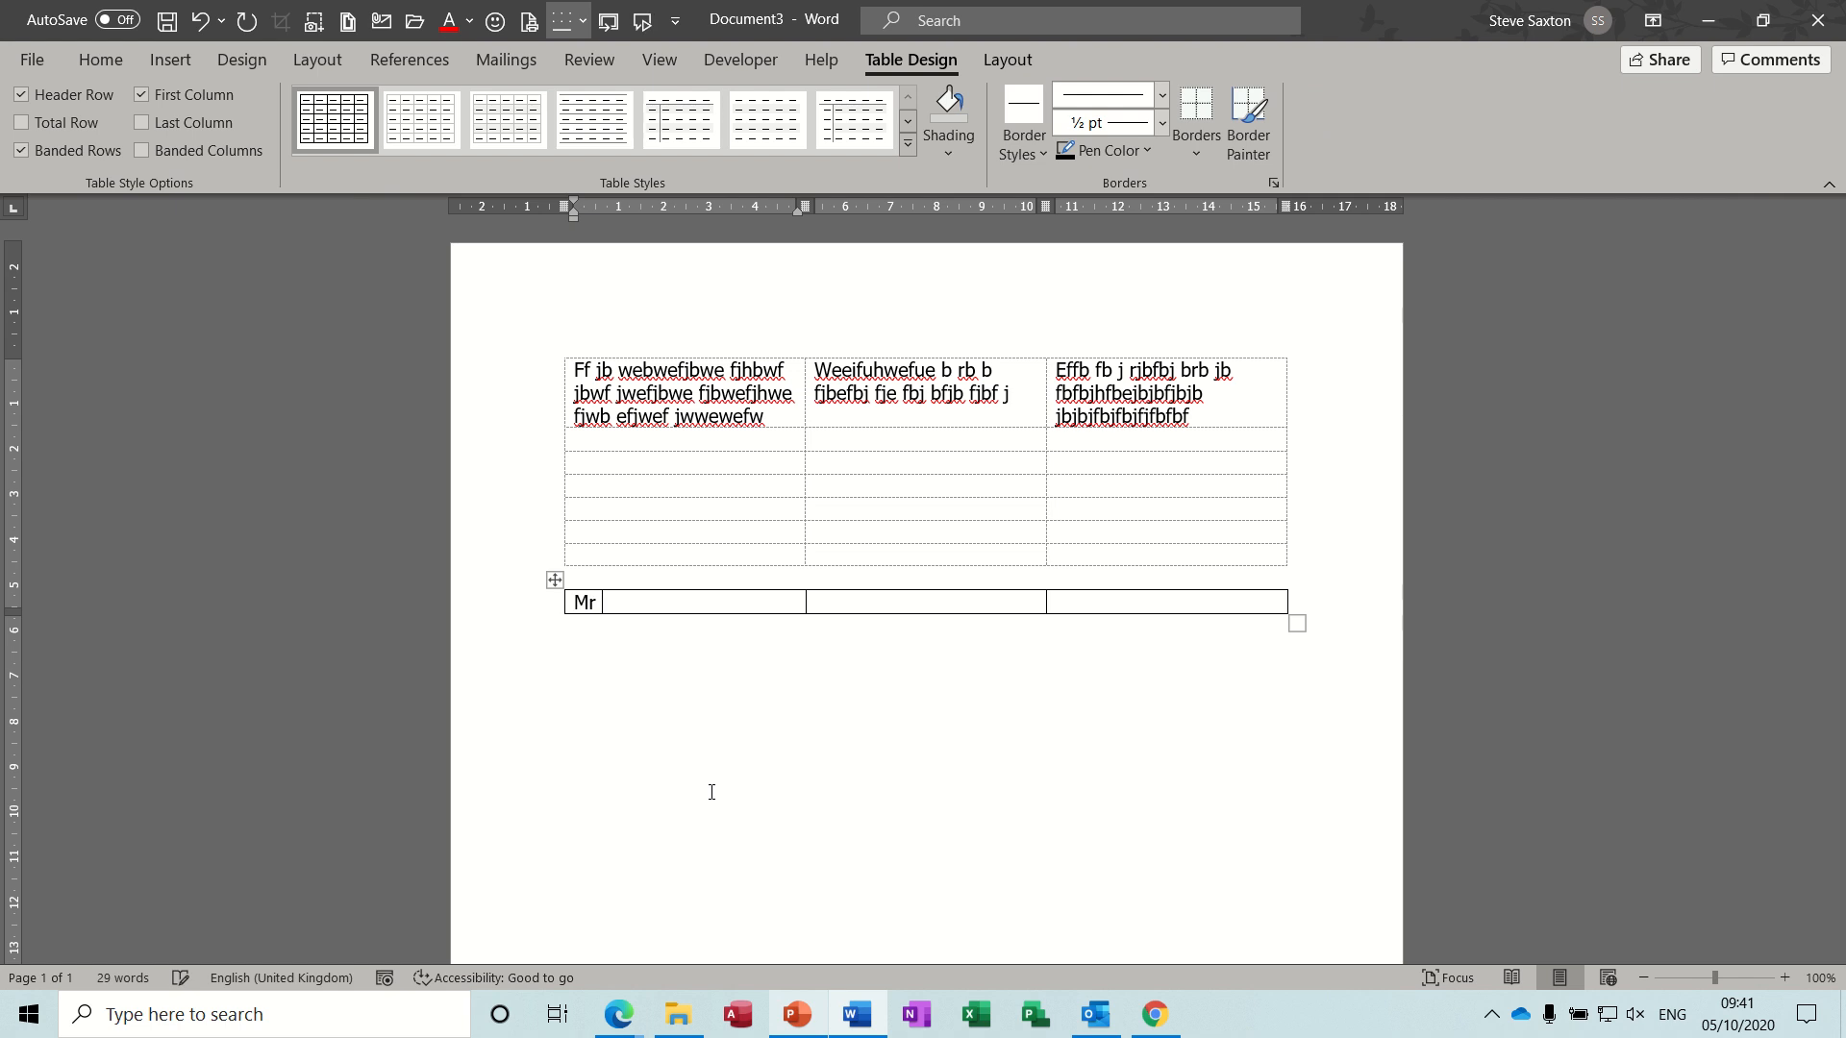
text( S Saxton)
key(Tab)
key(Tab)
text(Mr B Green)
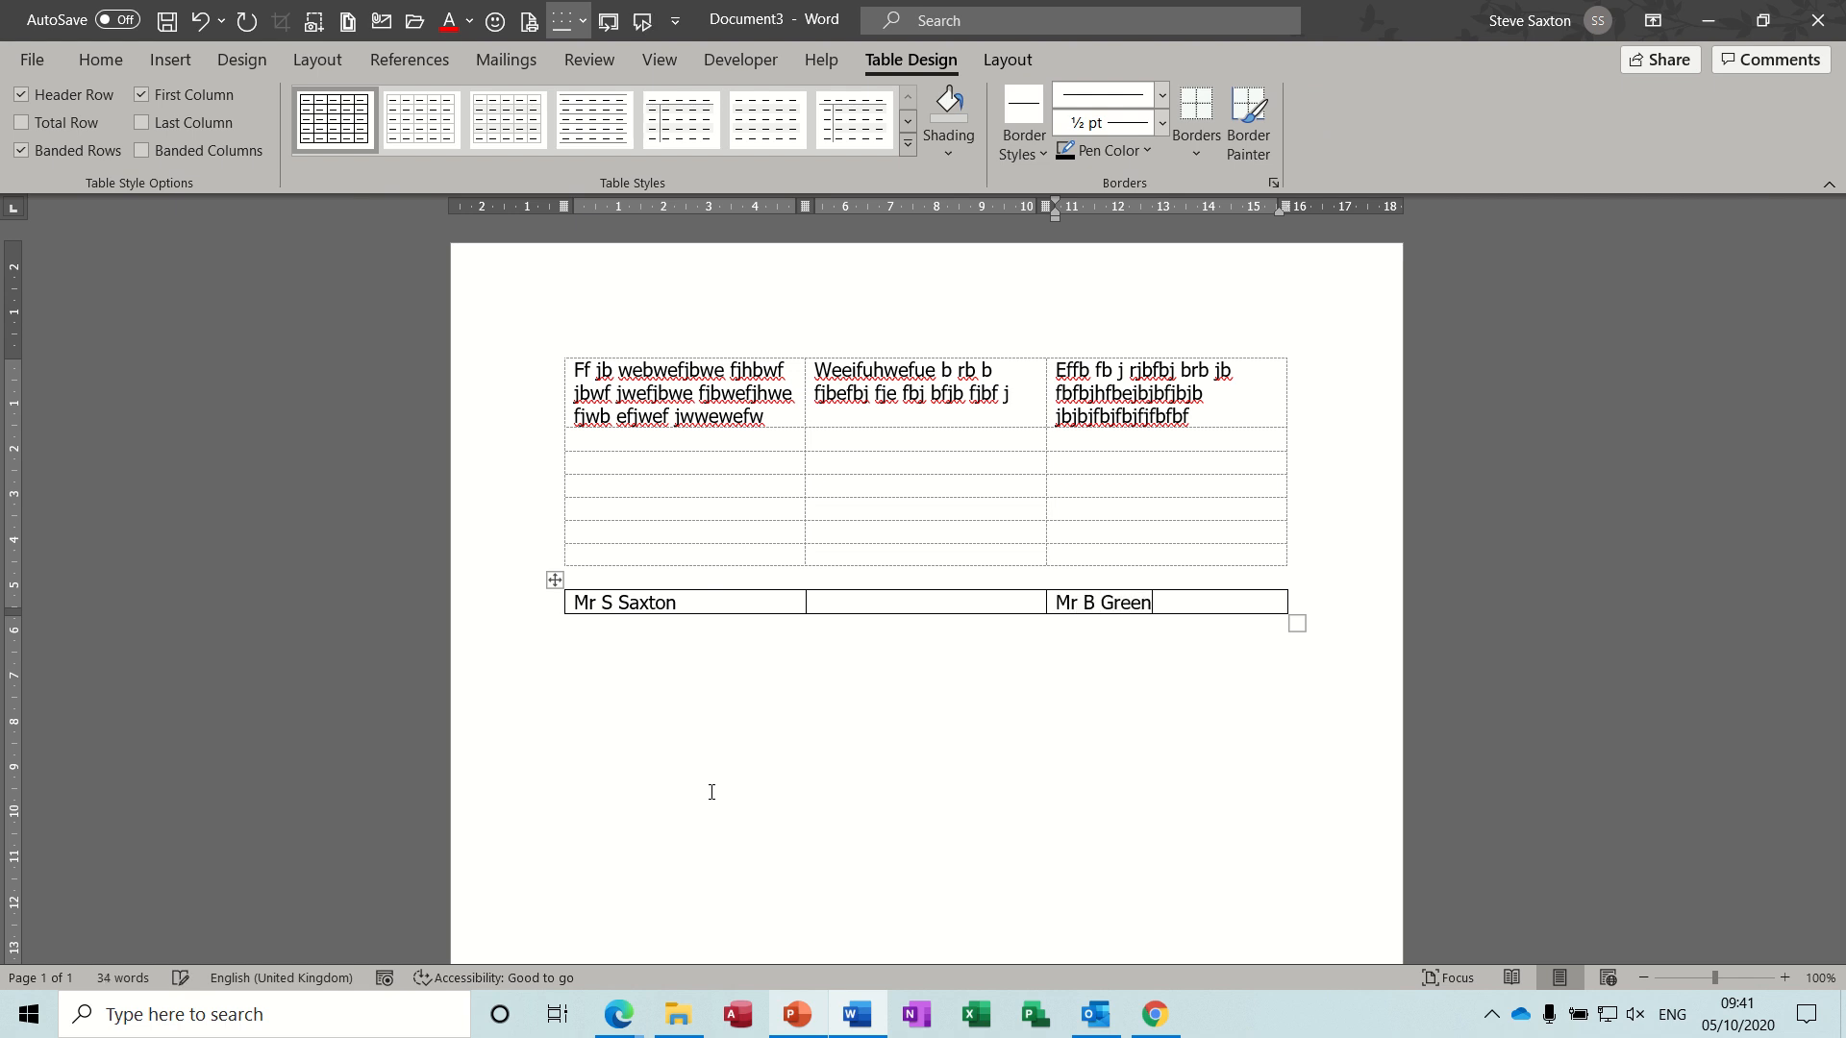
Add 123 Beldon Lane under Mr S Saxton and 1 Red Road under Mr B Green, then select the table
click(689, 609)
key(Return)
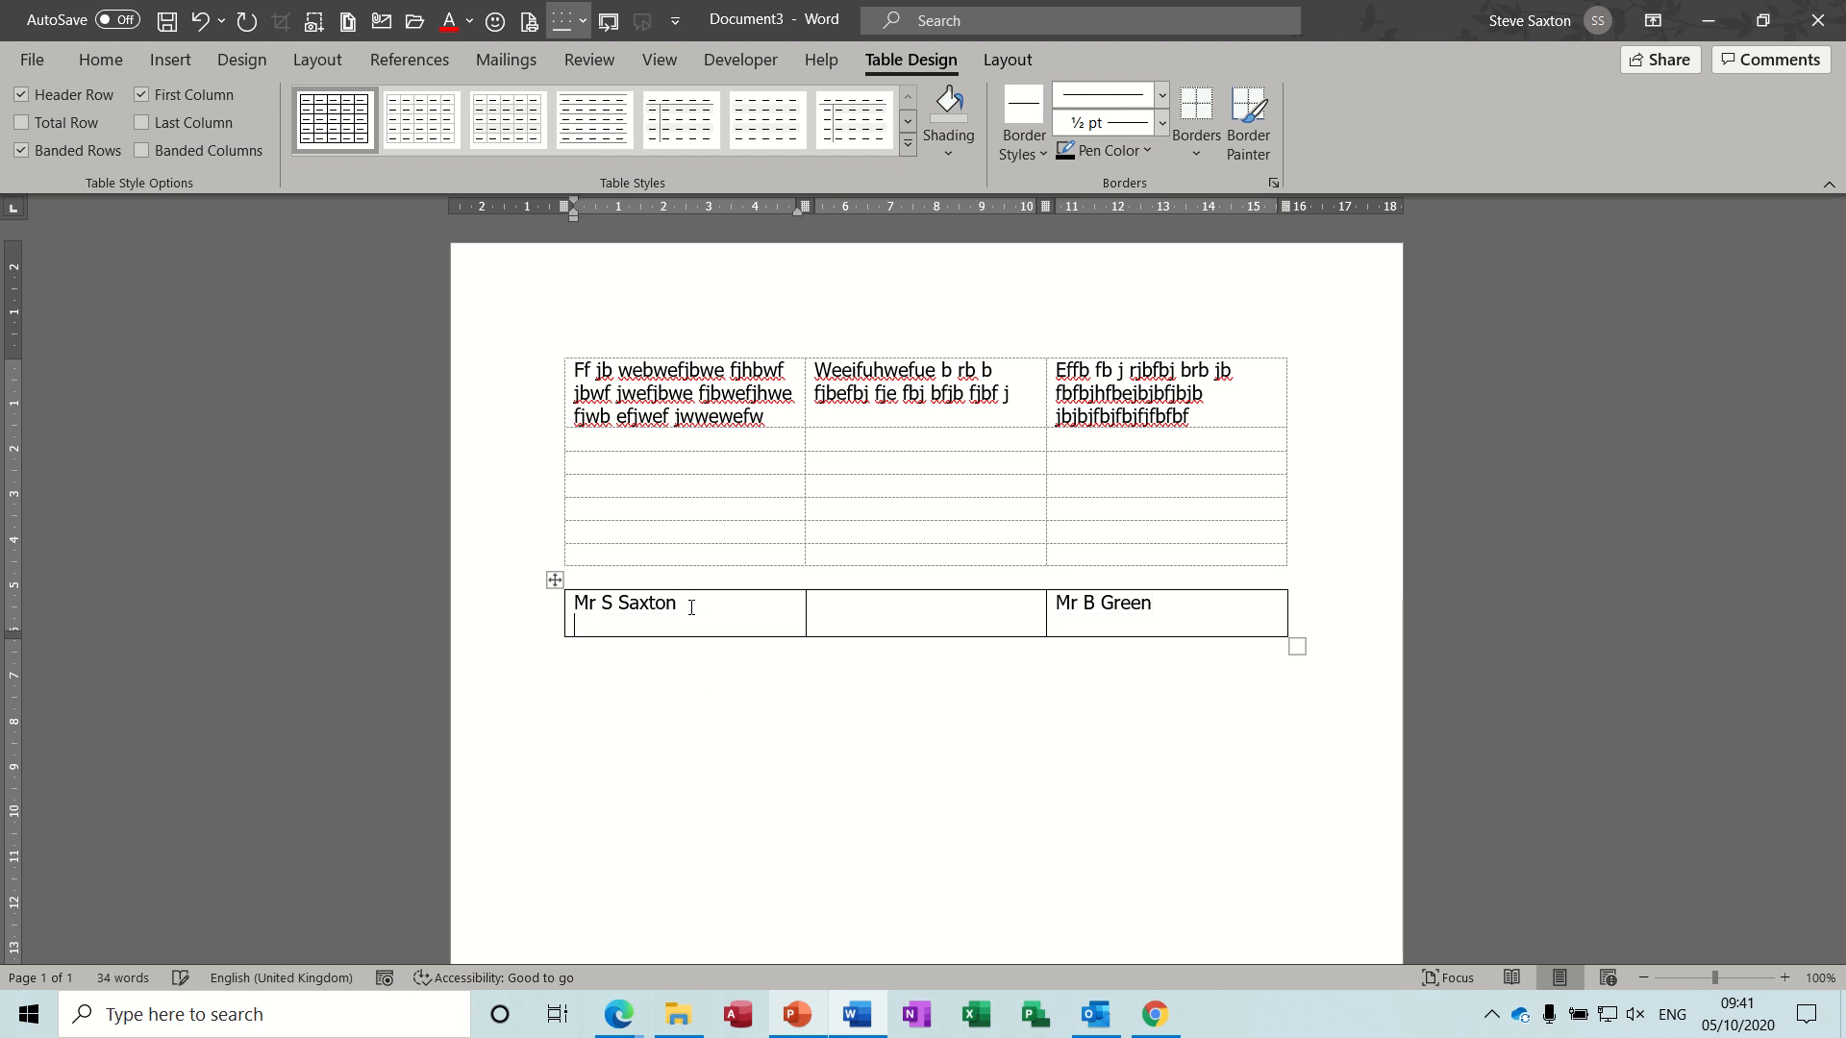
text(123 Beldon Lan)
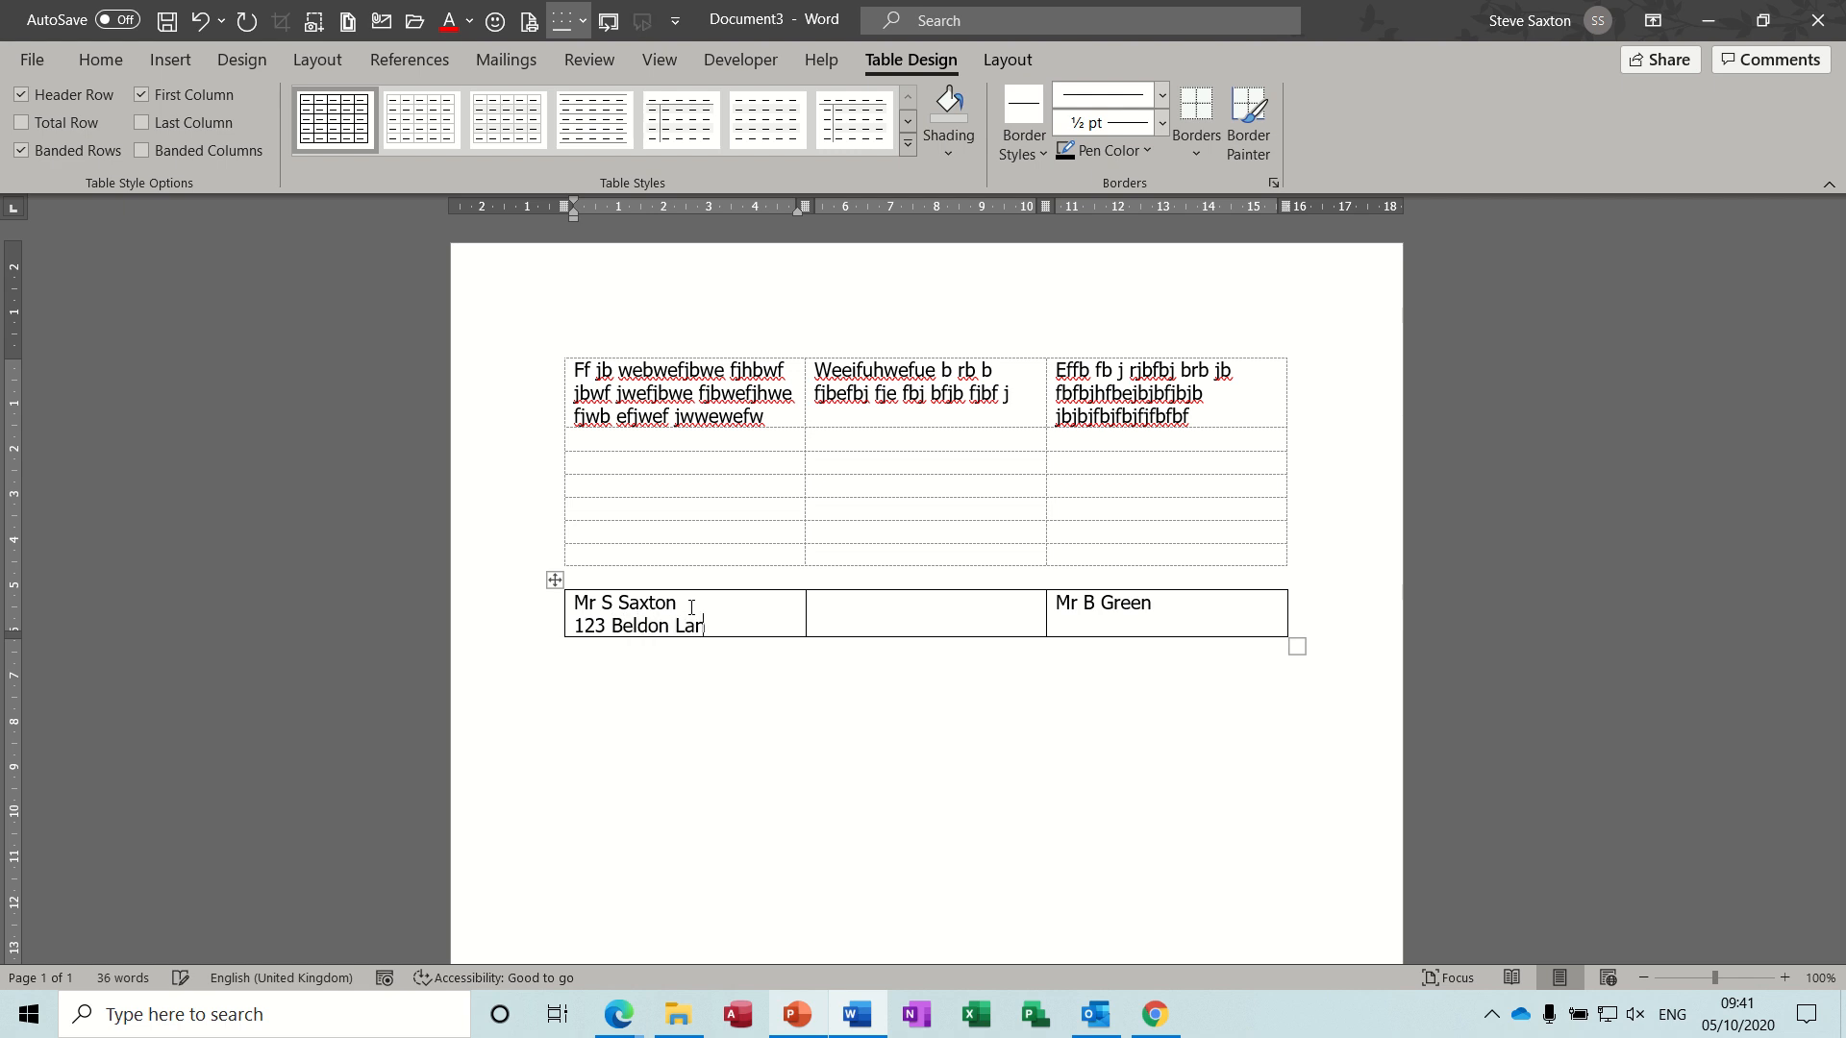
text(e)
key(Tab)
key(Tab)
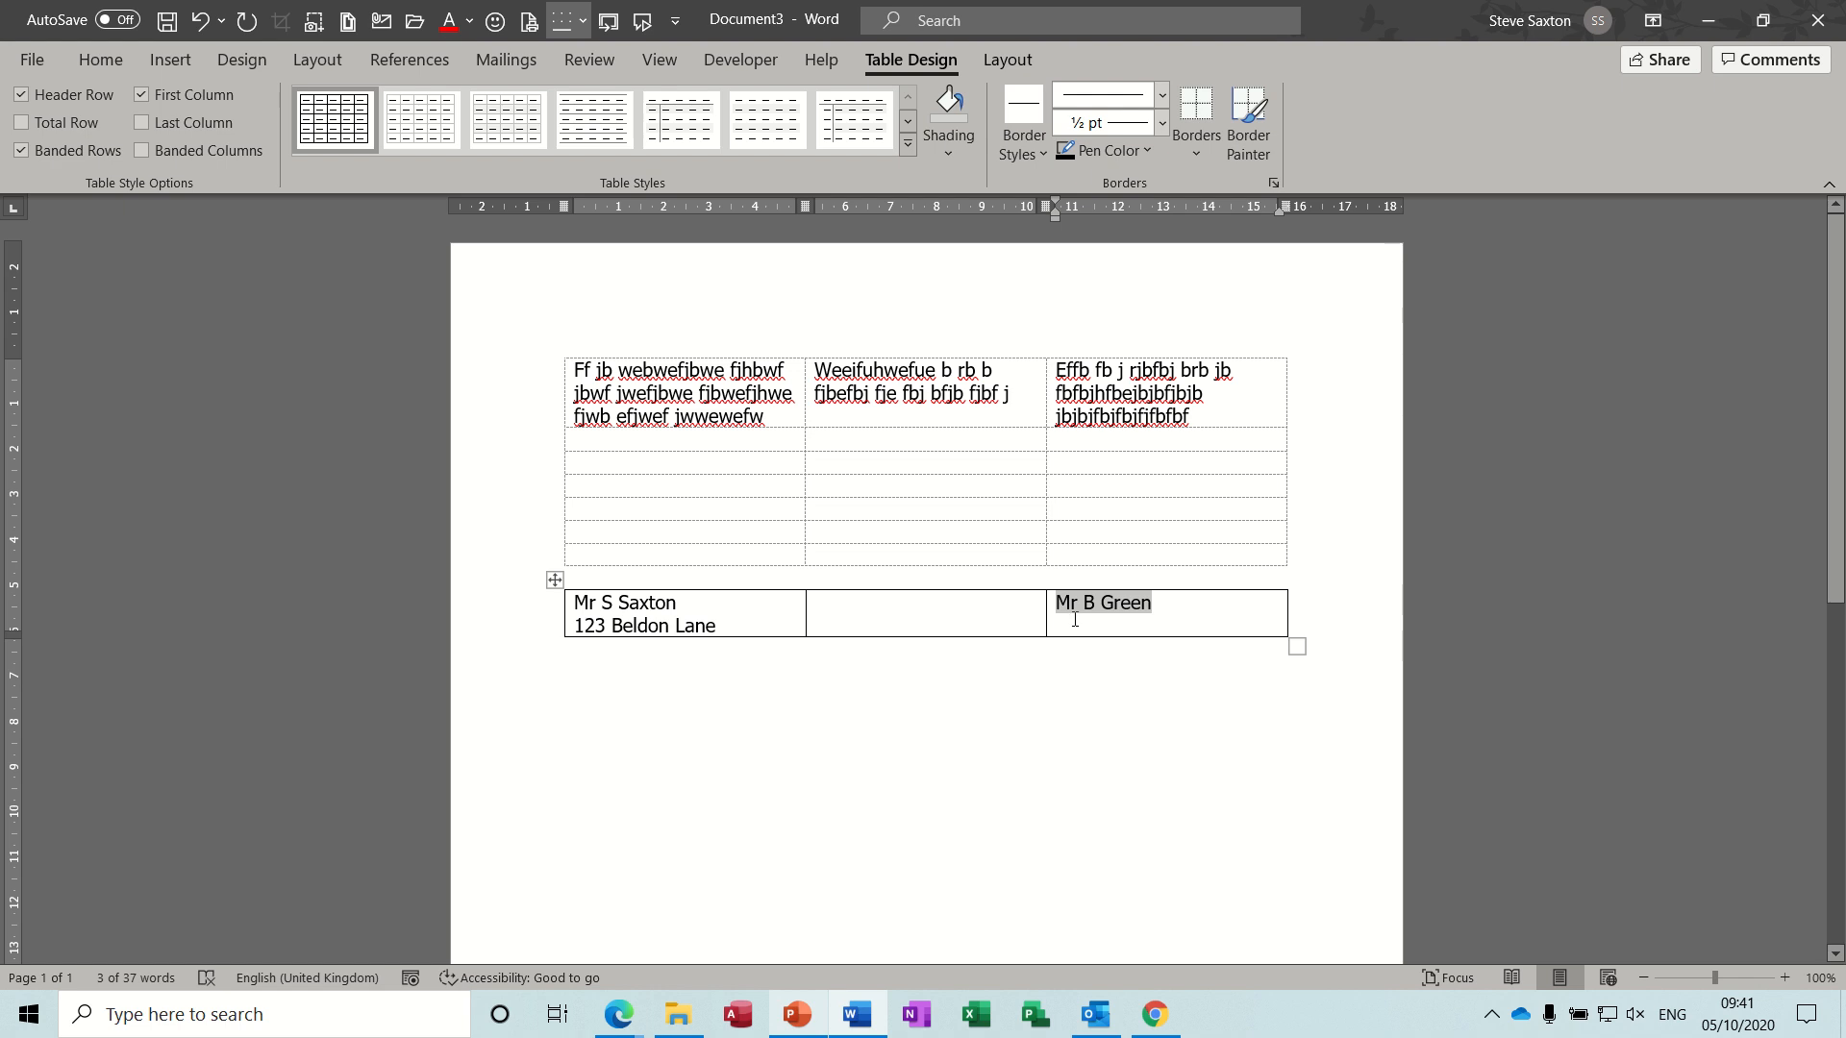
click(1075, 619)
key(Return)
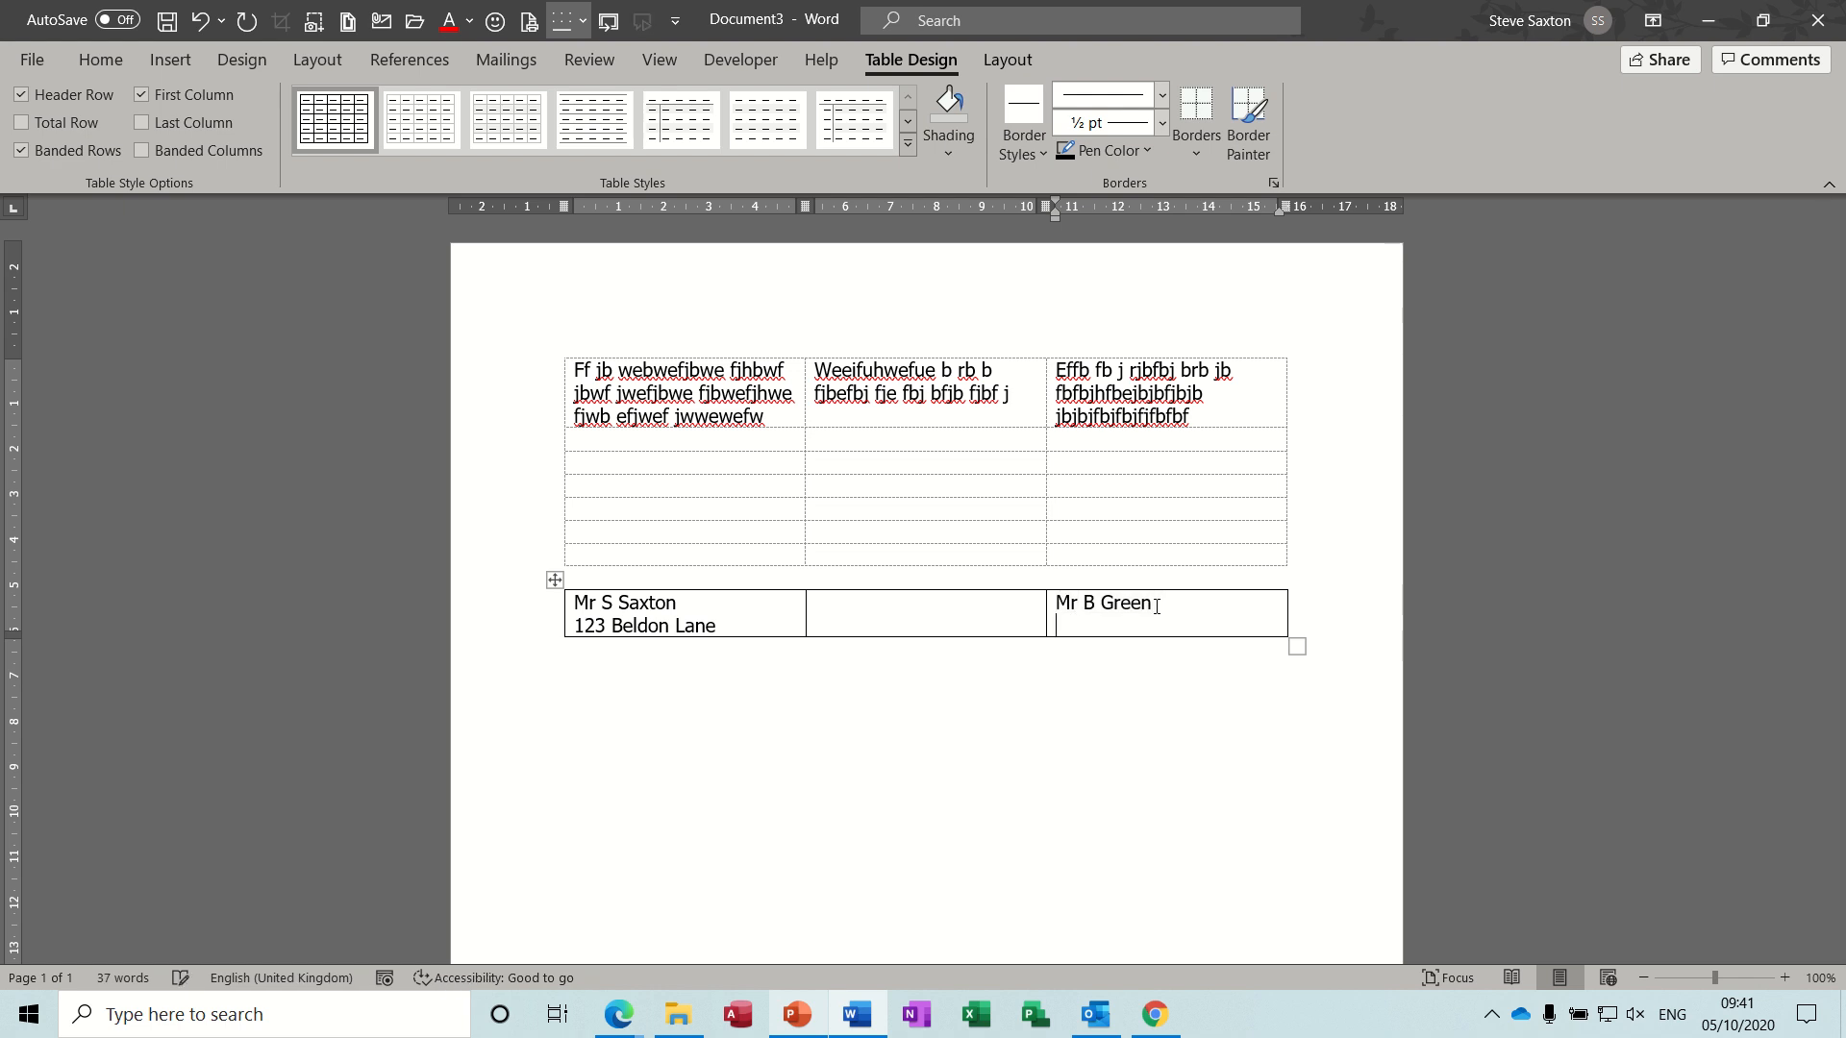
text(1 Red Road)
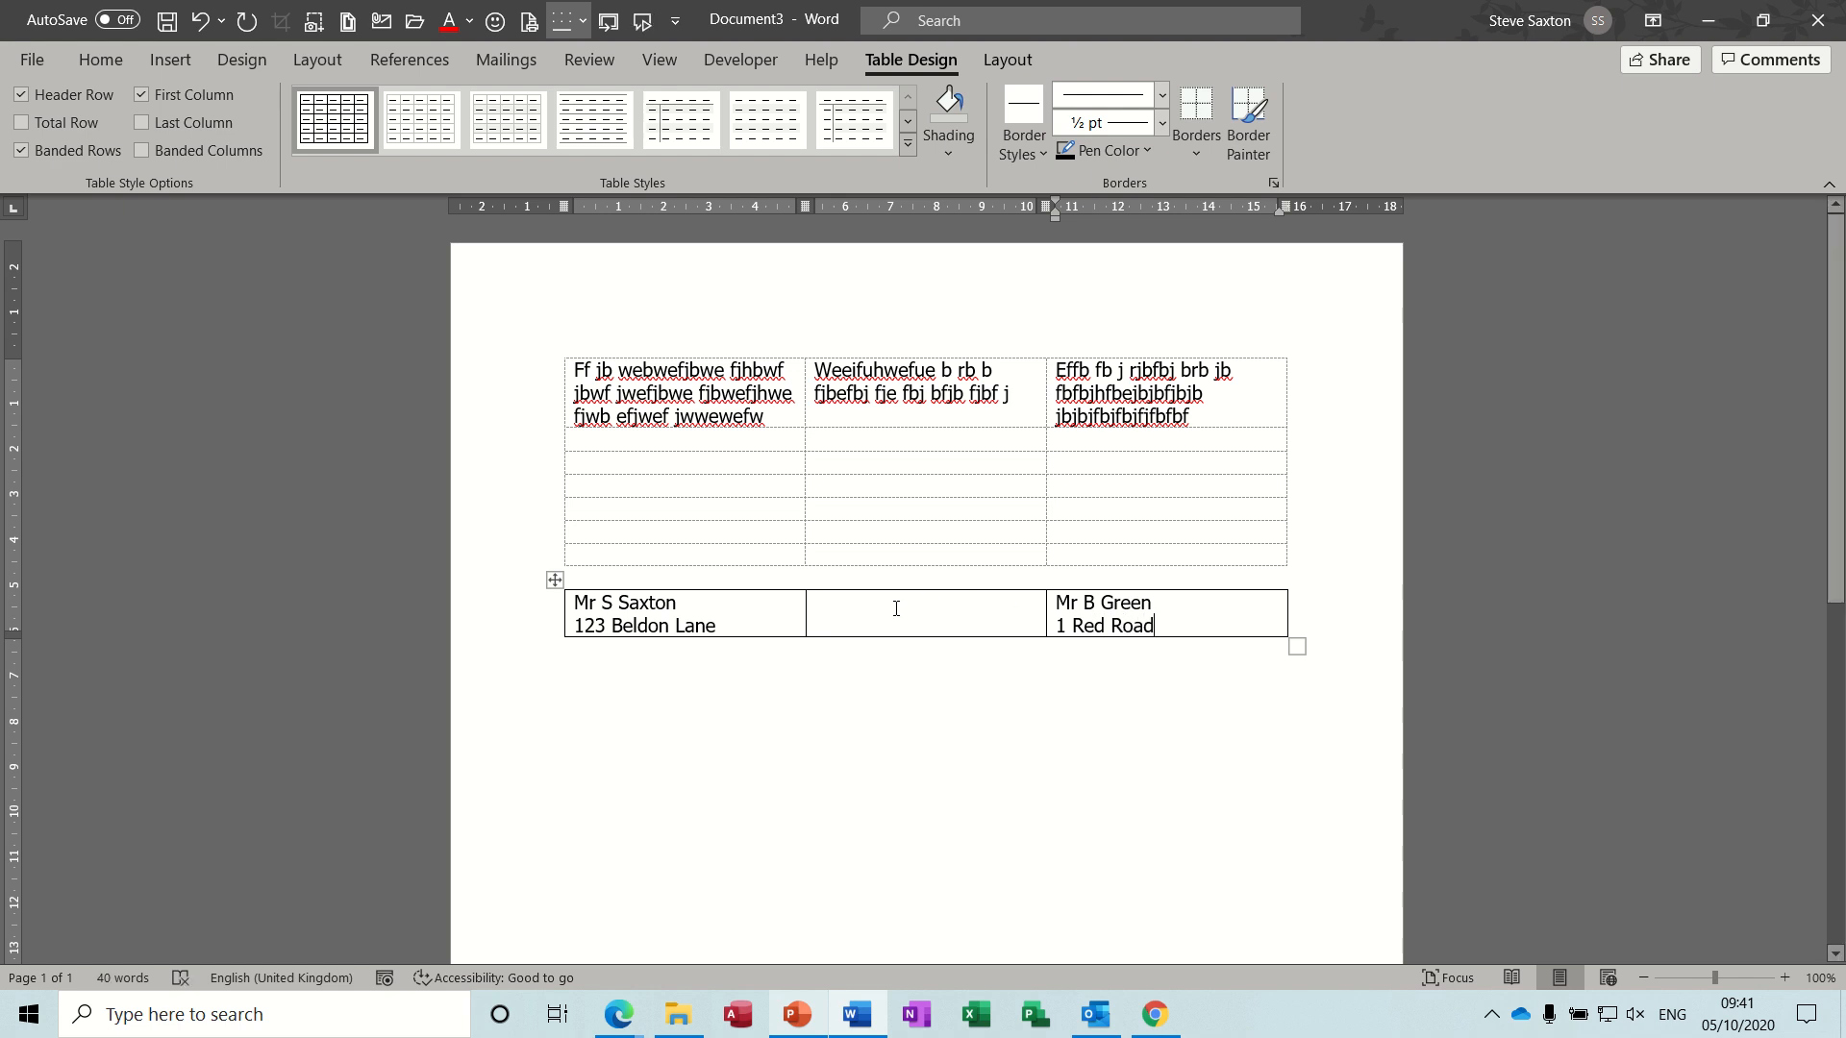
click(896, 609)
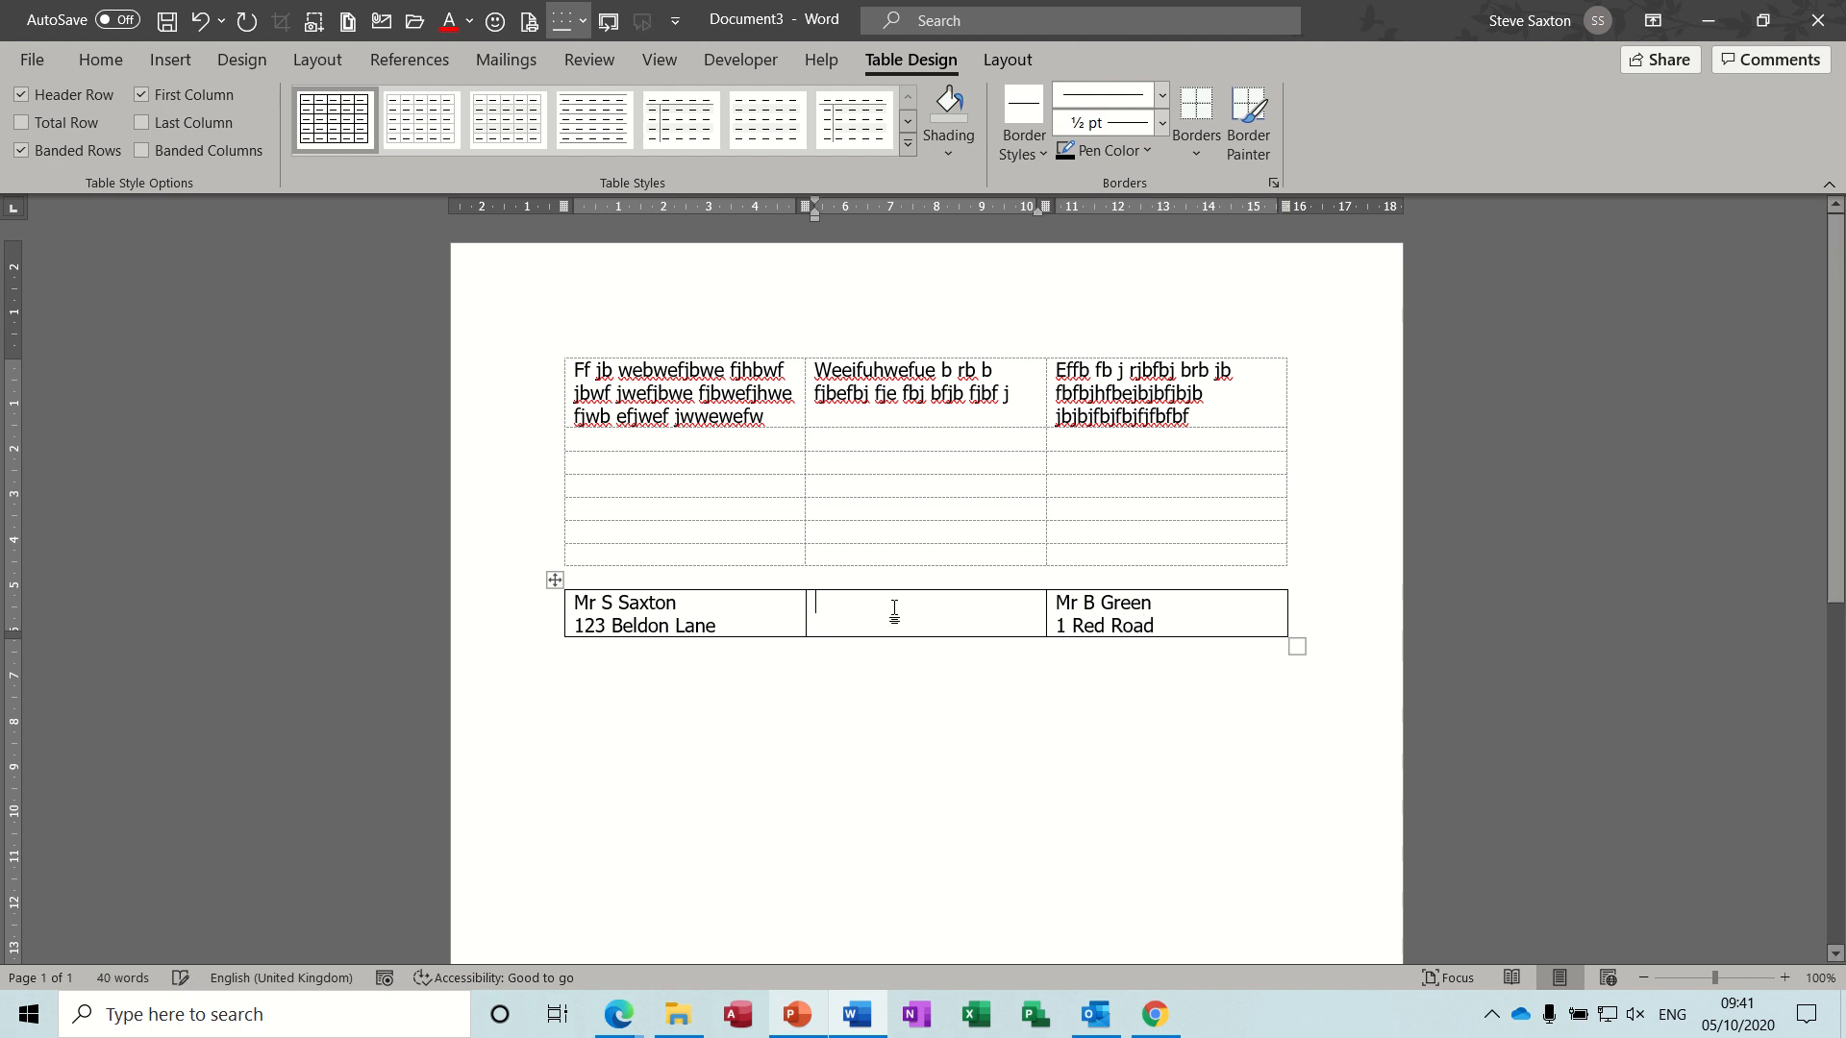
click(556, 580)
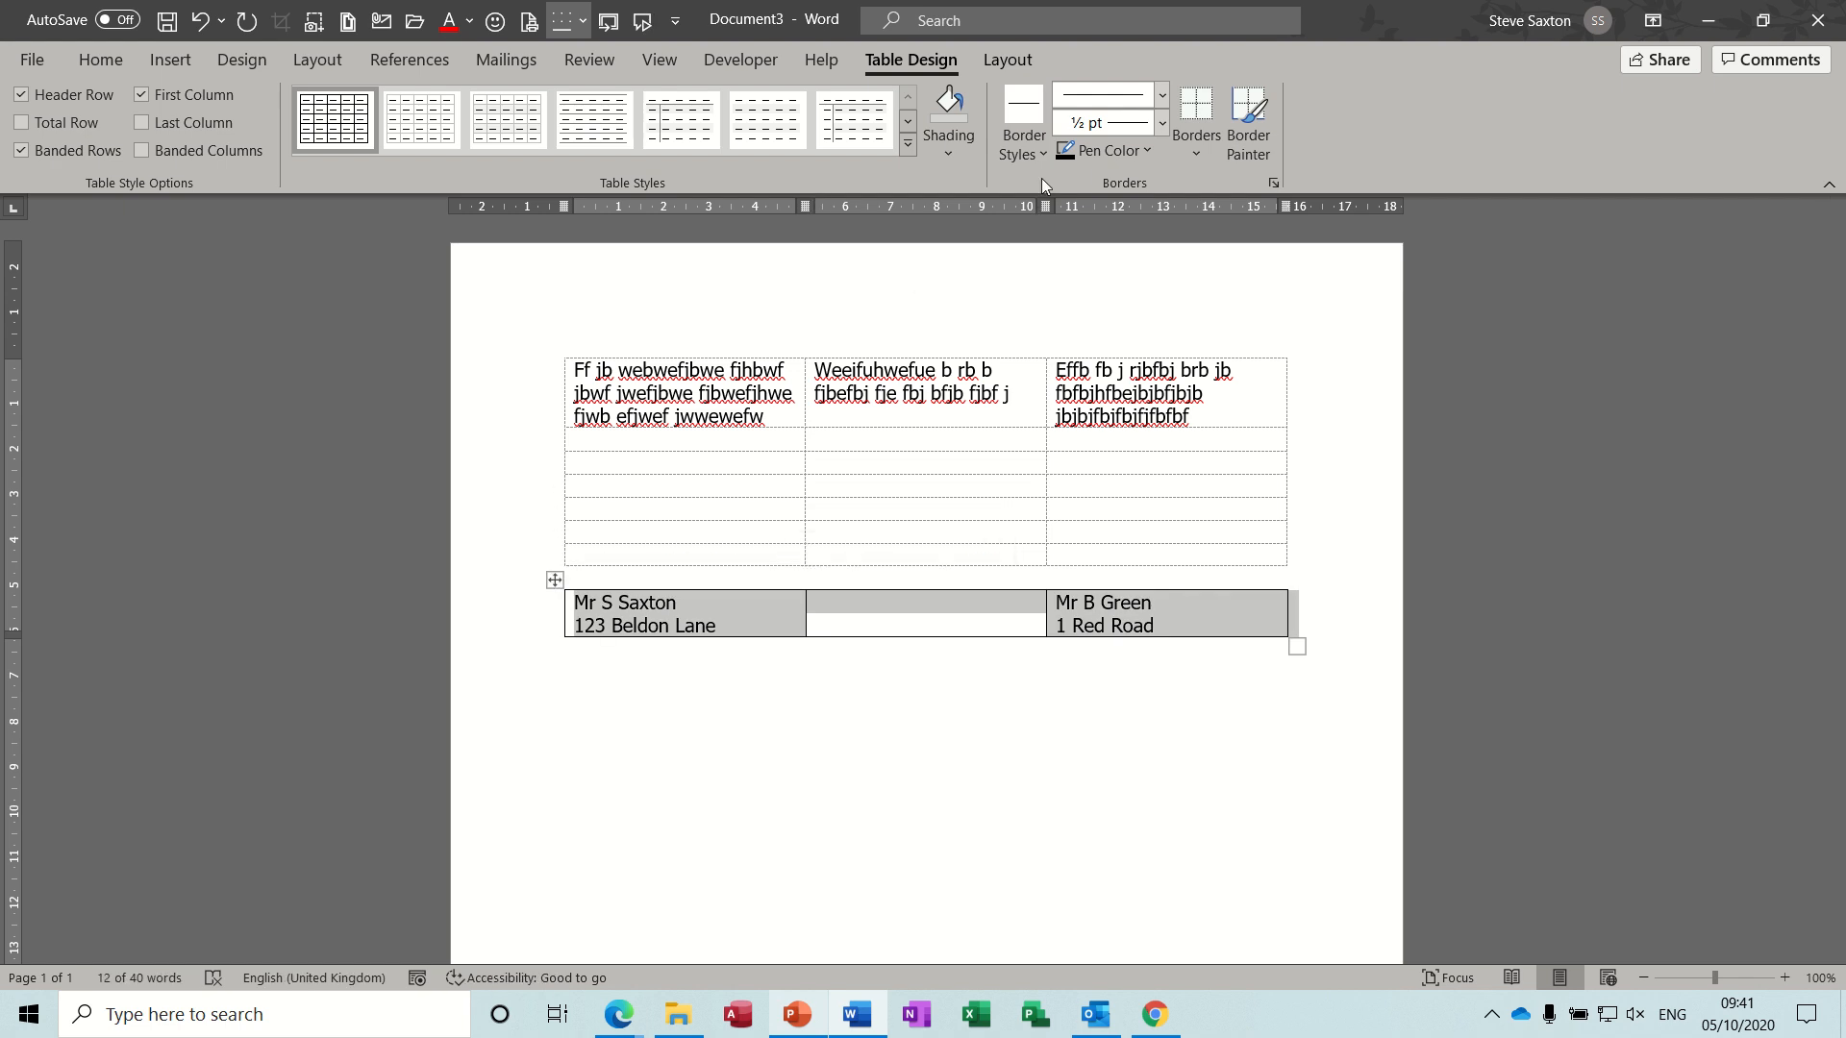
Remove all borders from the lower table and check the result in print preview
click(1203, 154)
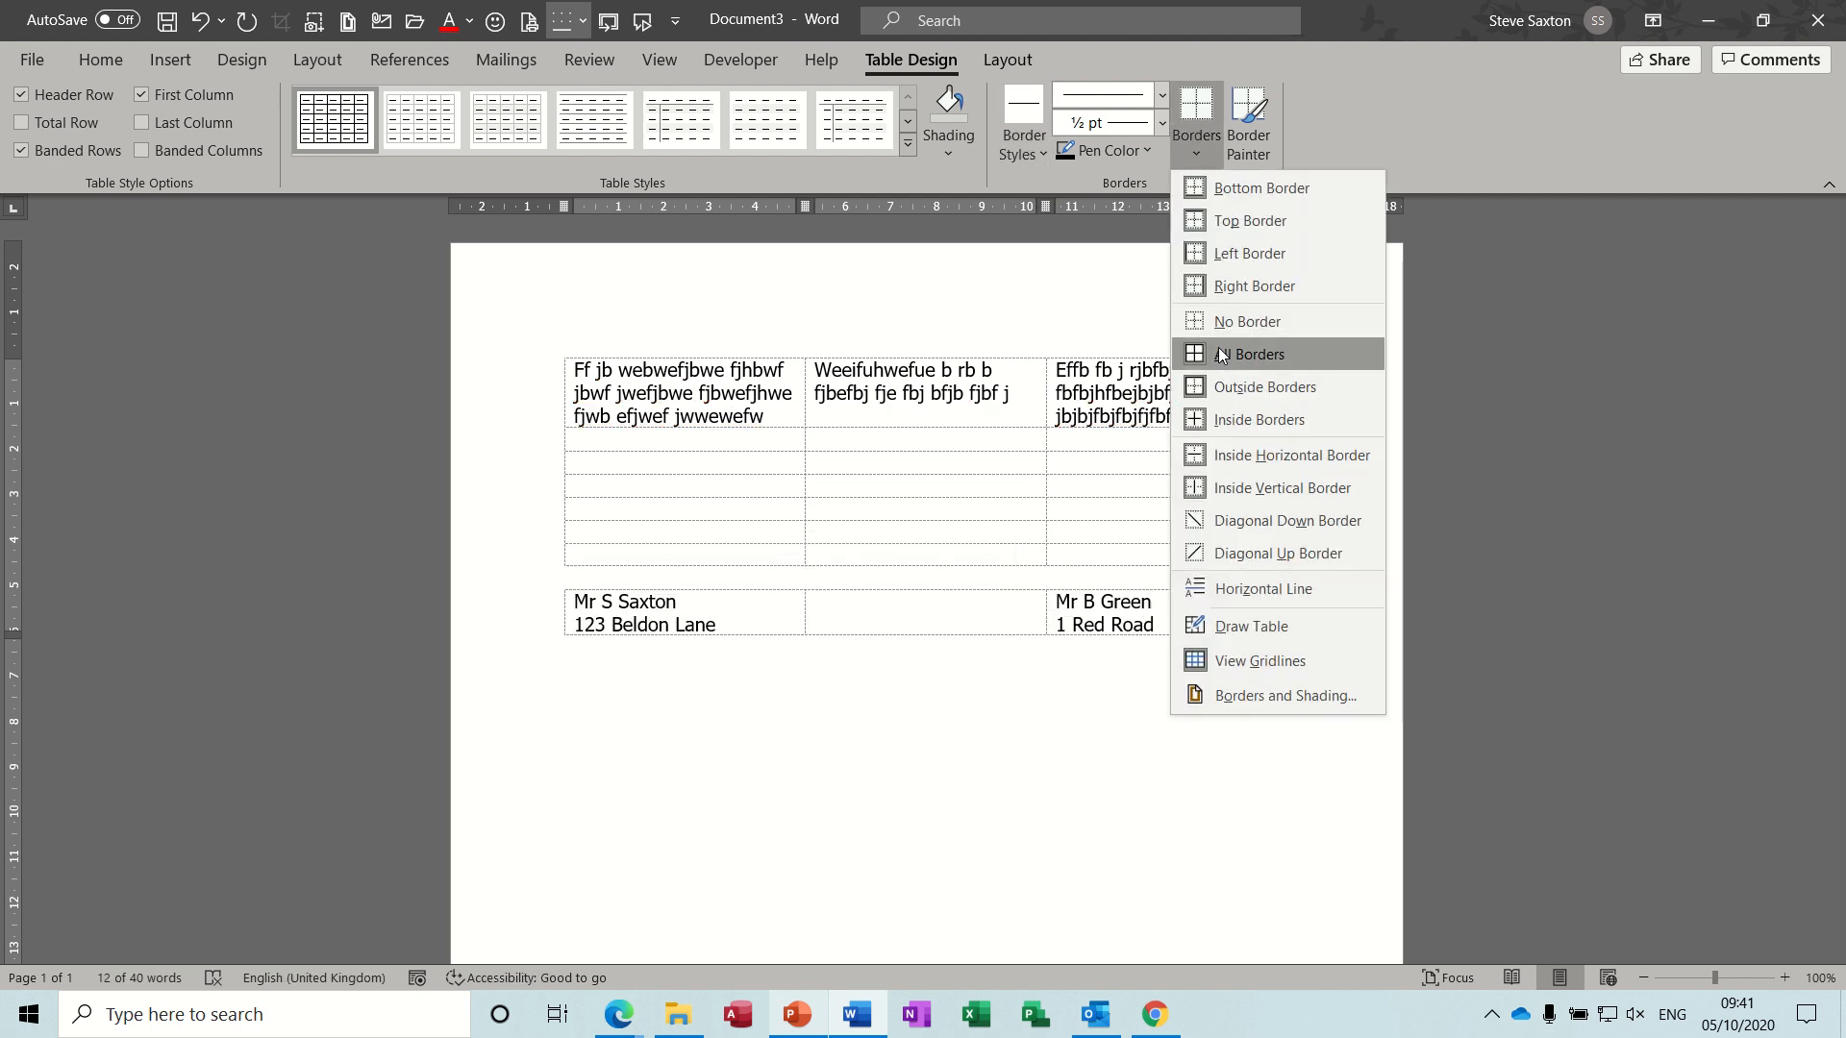
click(1219, 325)
click(788, 721)
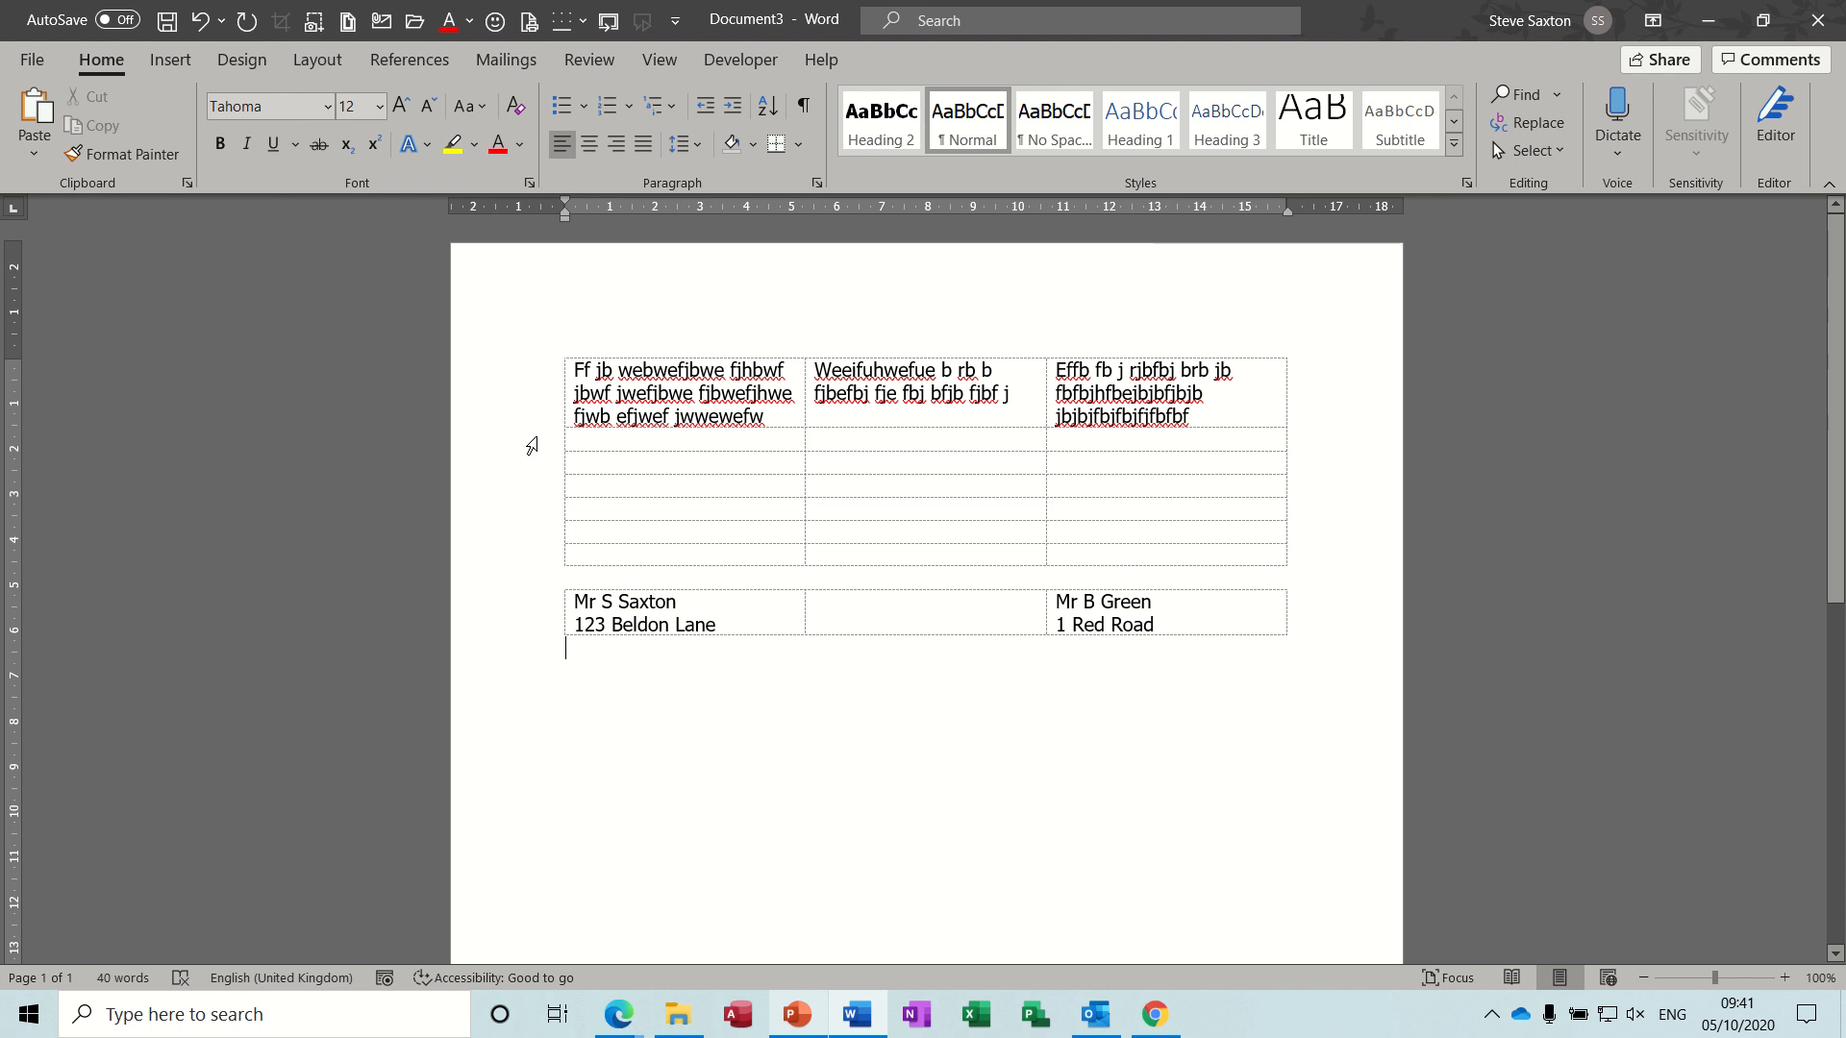
key(ctrl+p)
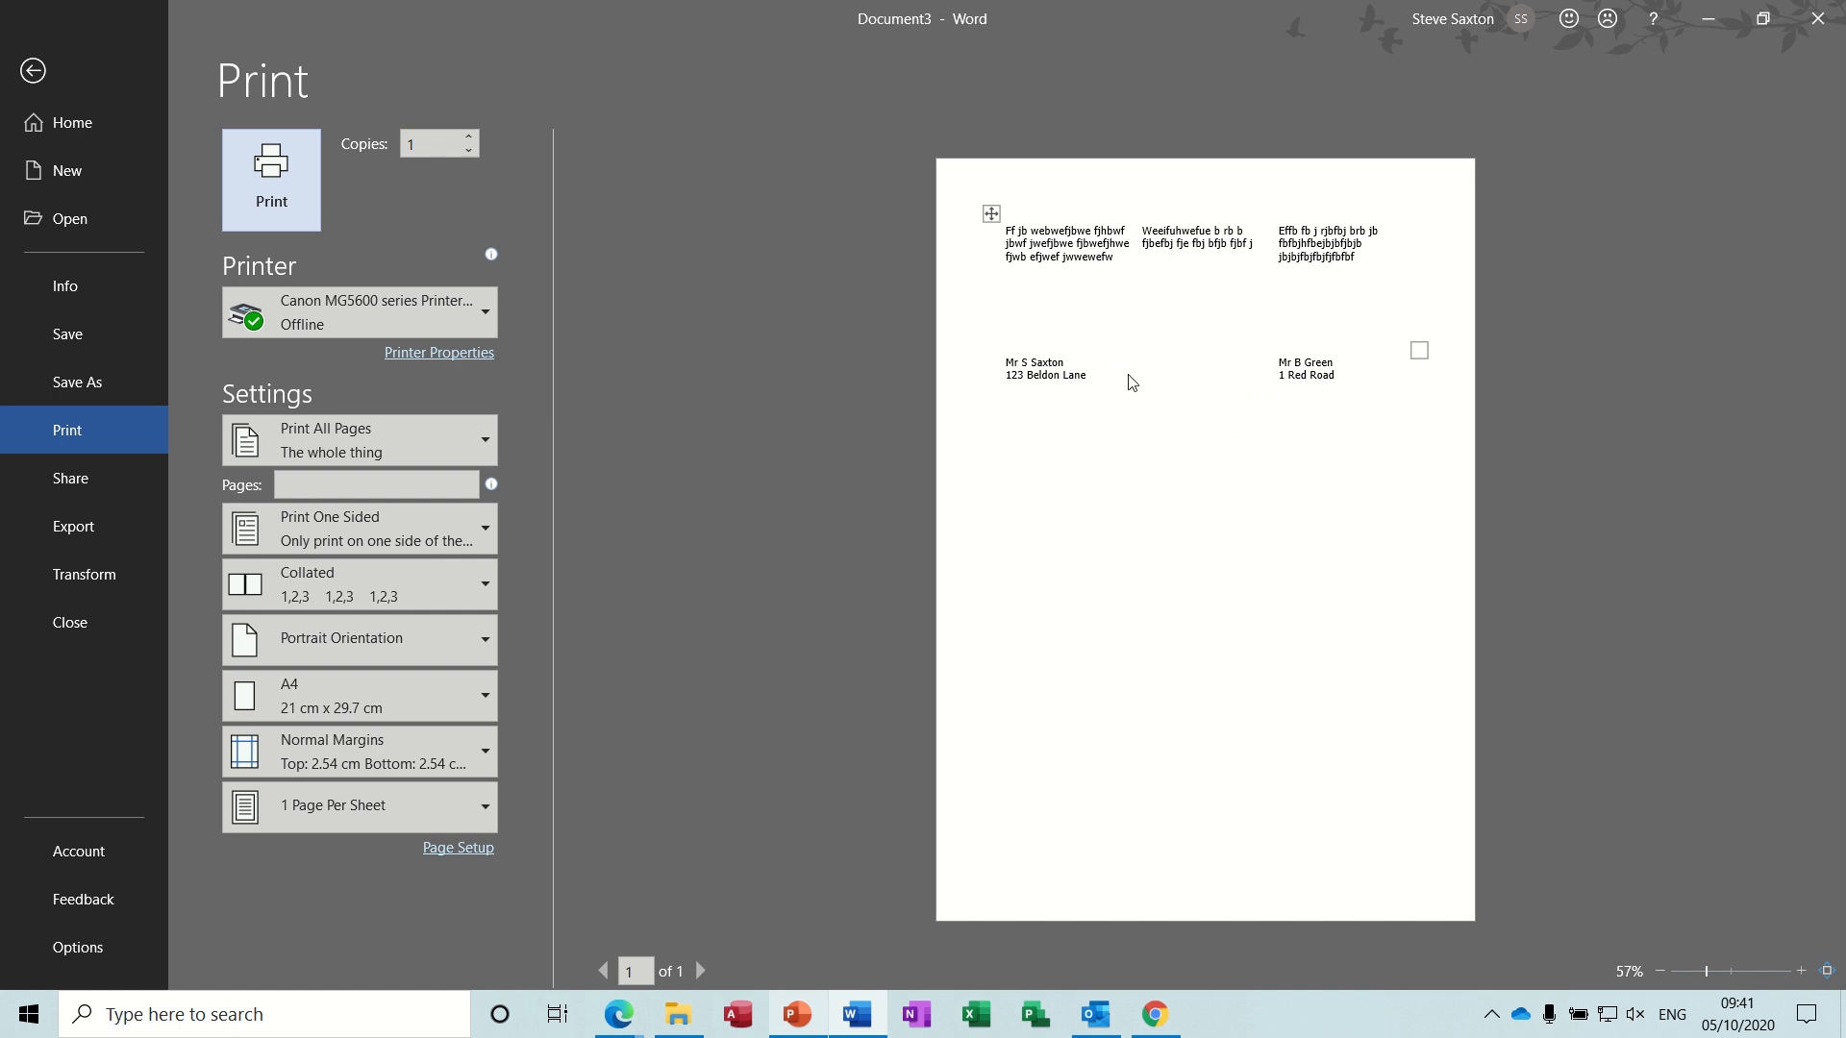
click(33, 73)
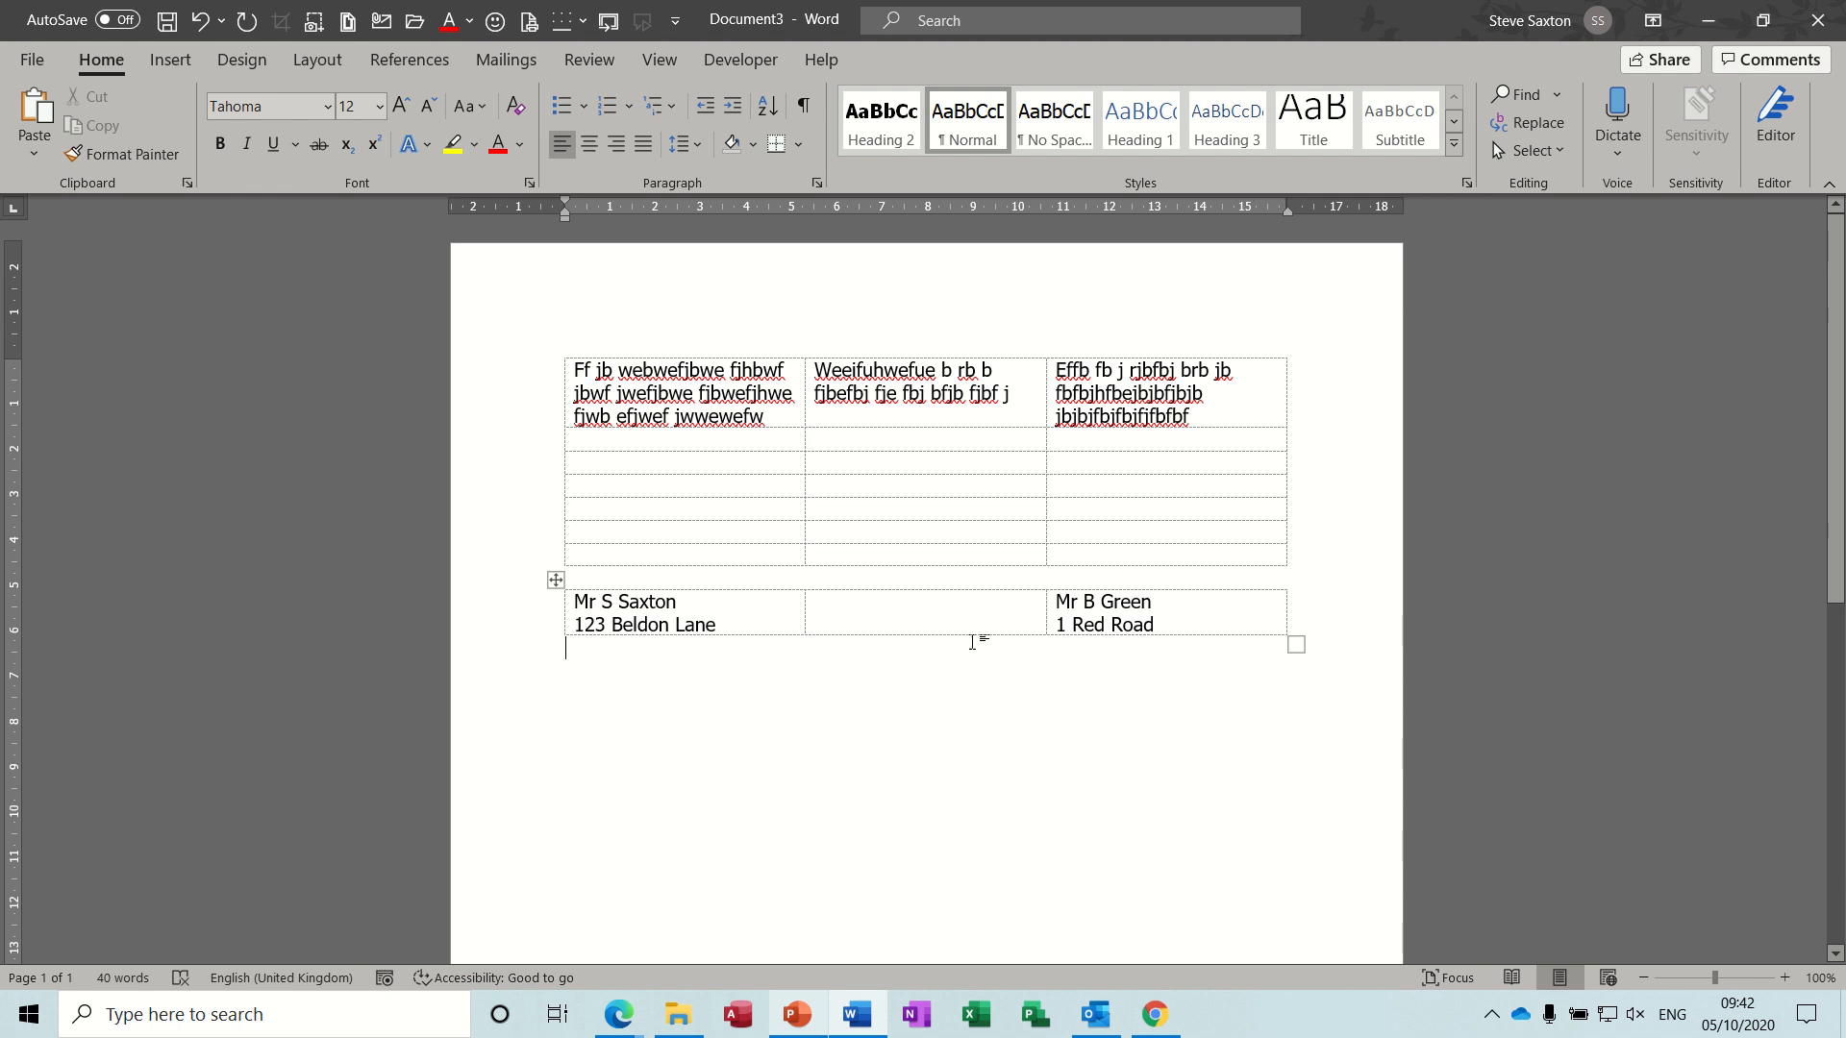
Narrow the right address column by moving its left edge rightward, then close the document
click(688, 621)
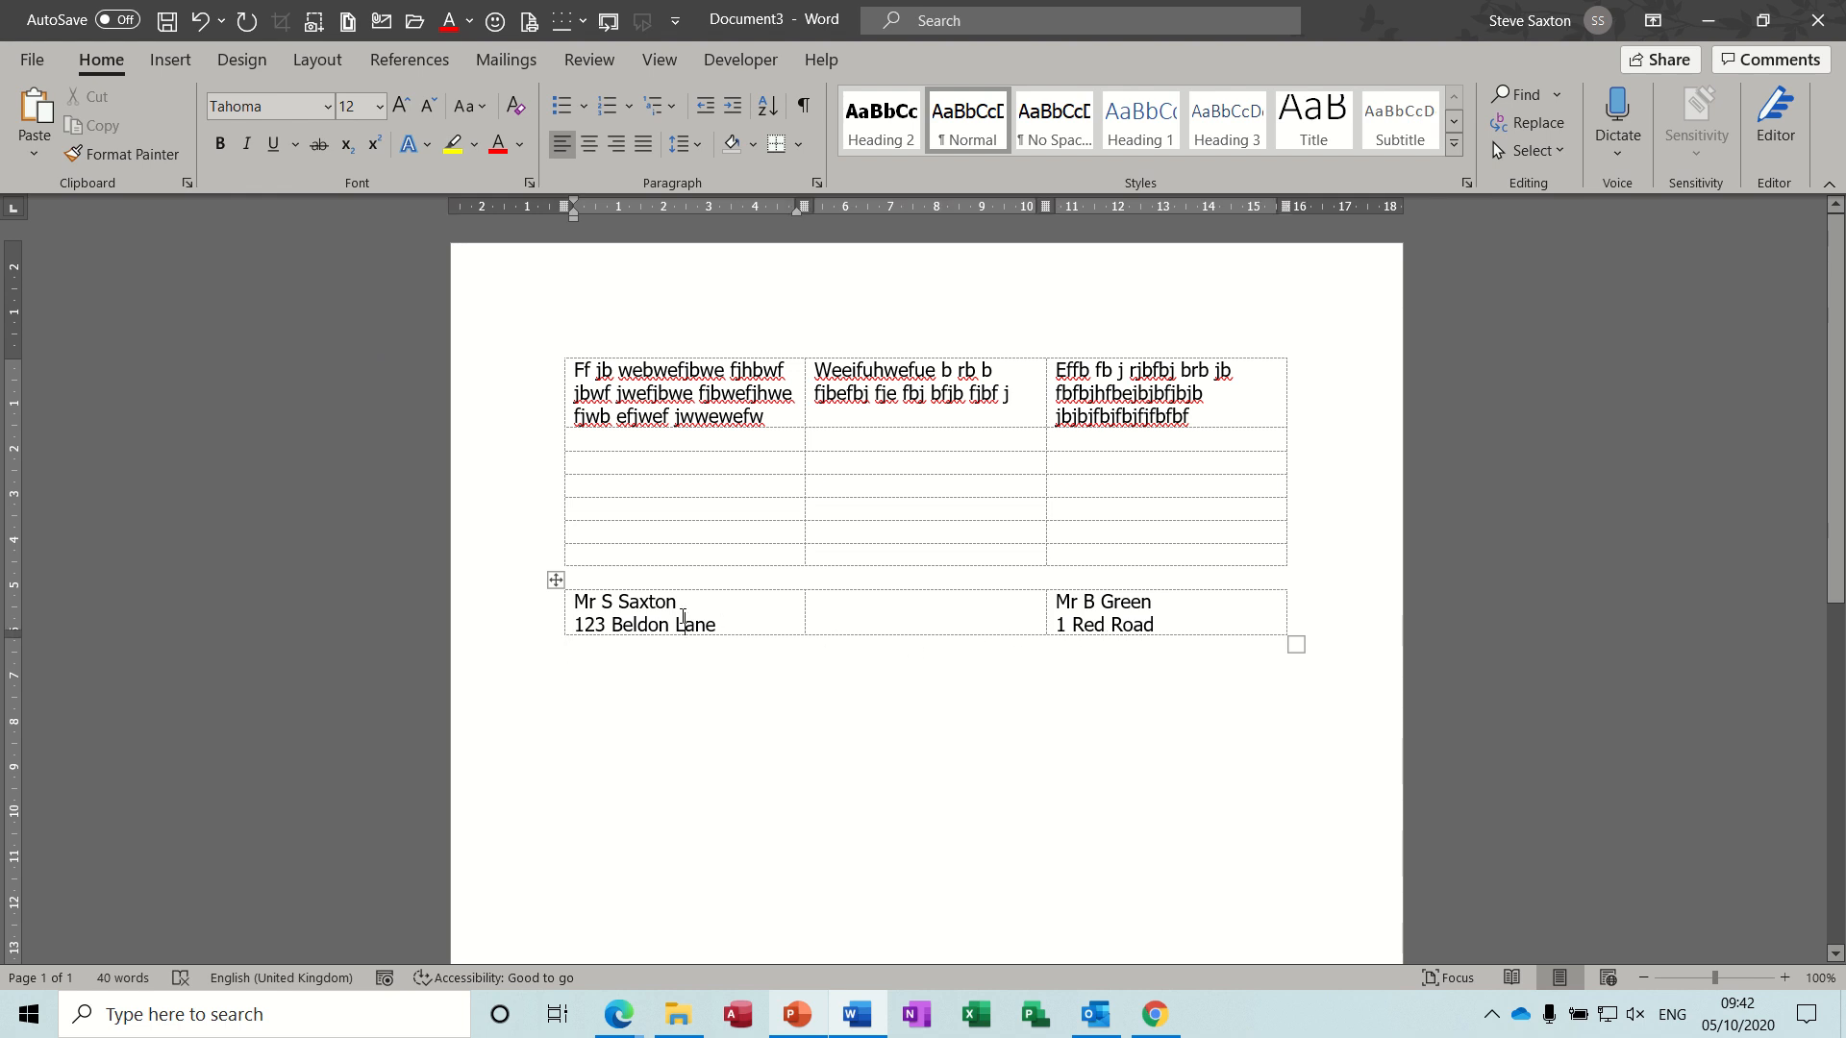
click(1172, 629)
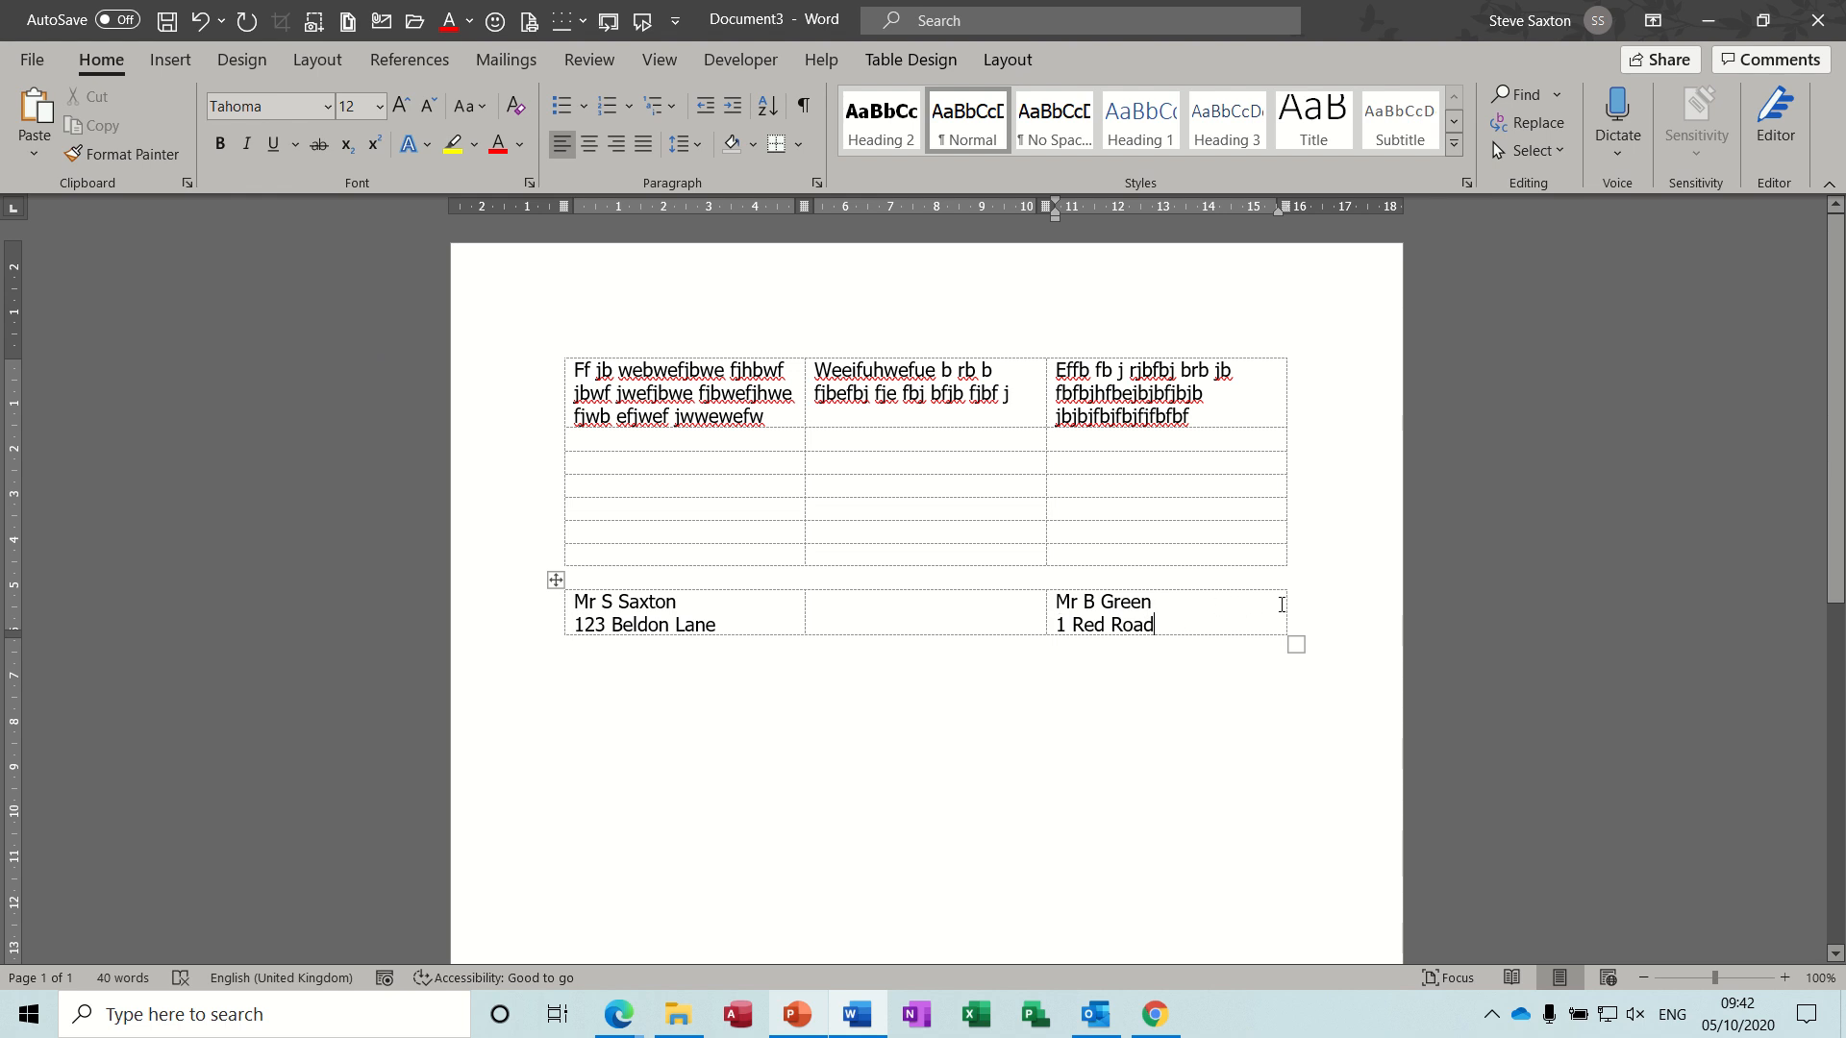
click(1045, 608)
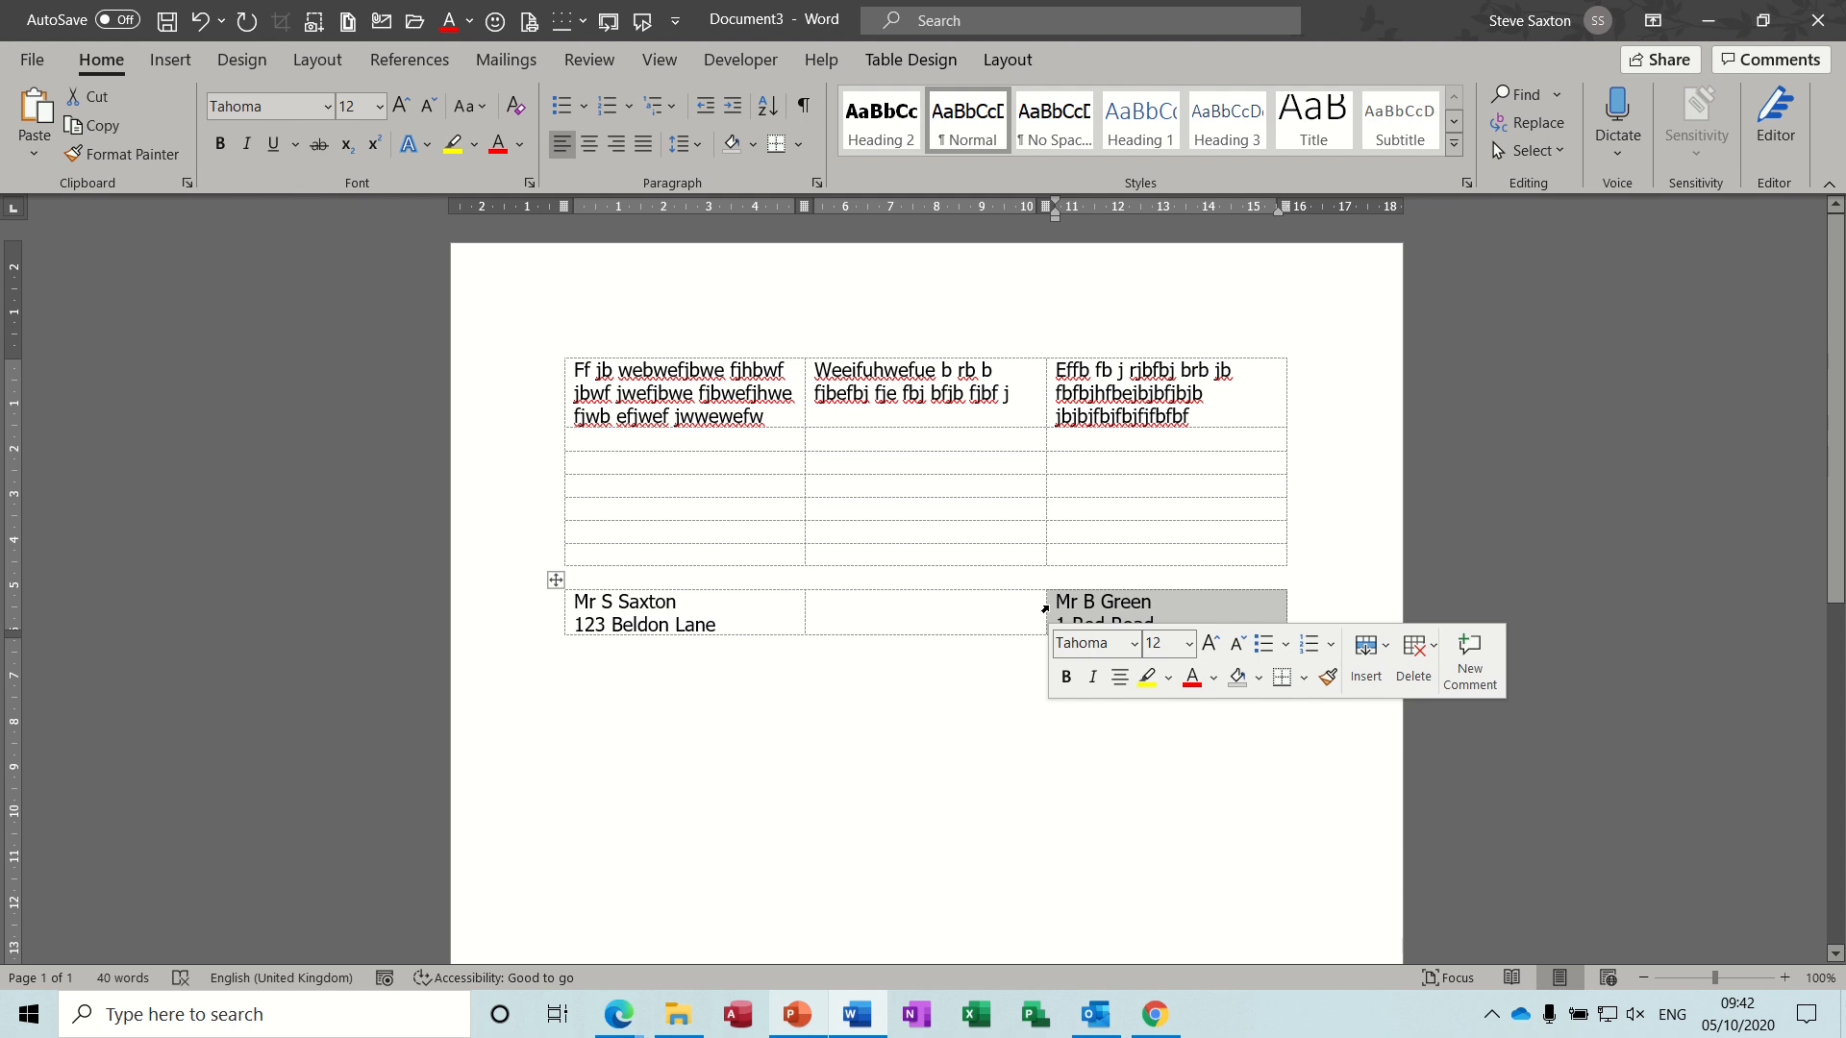
drag(1045, 607, 1087, 607)
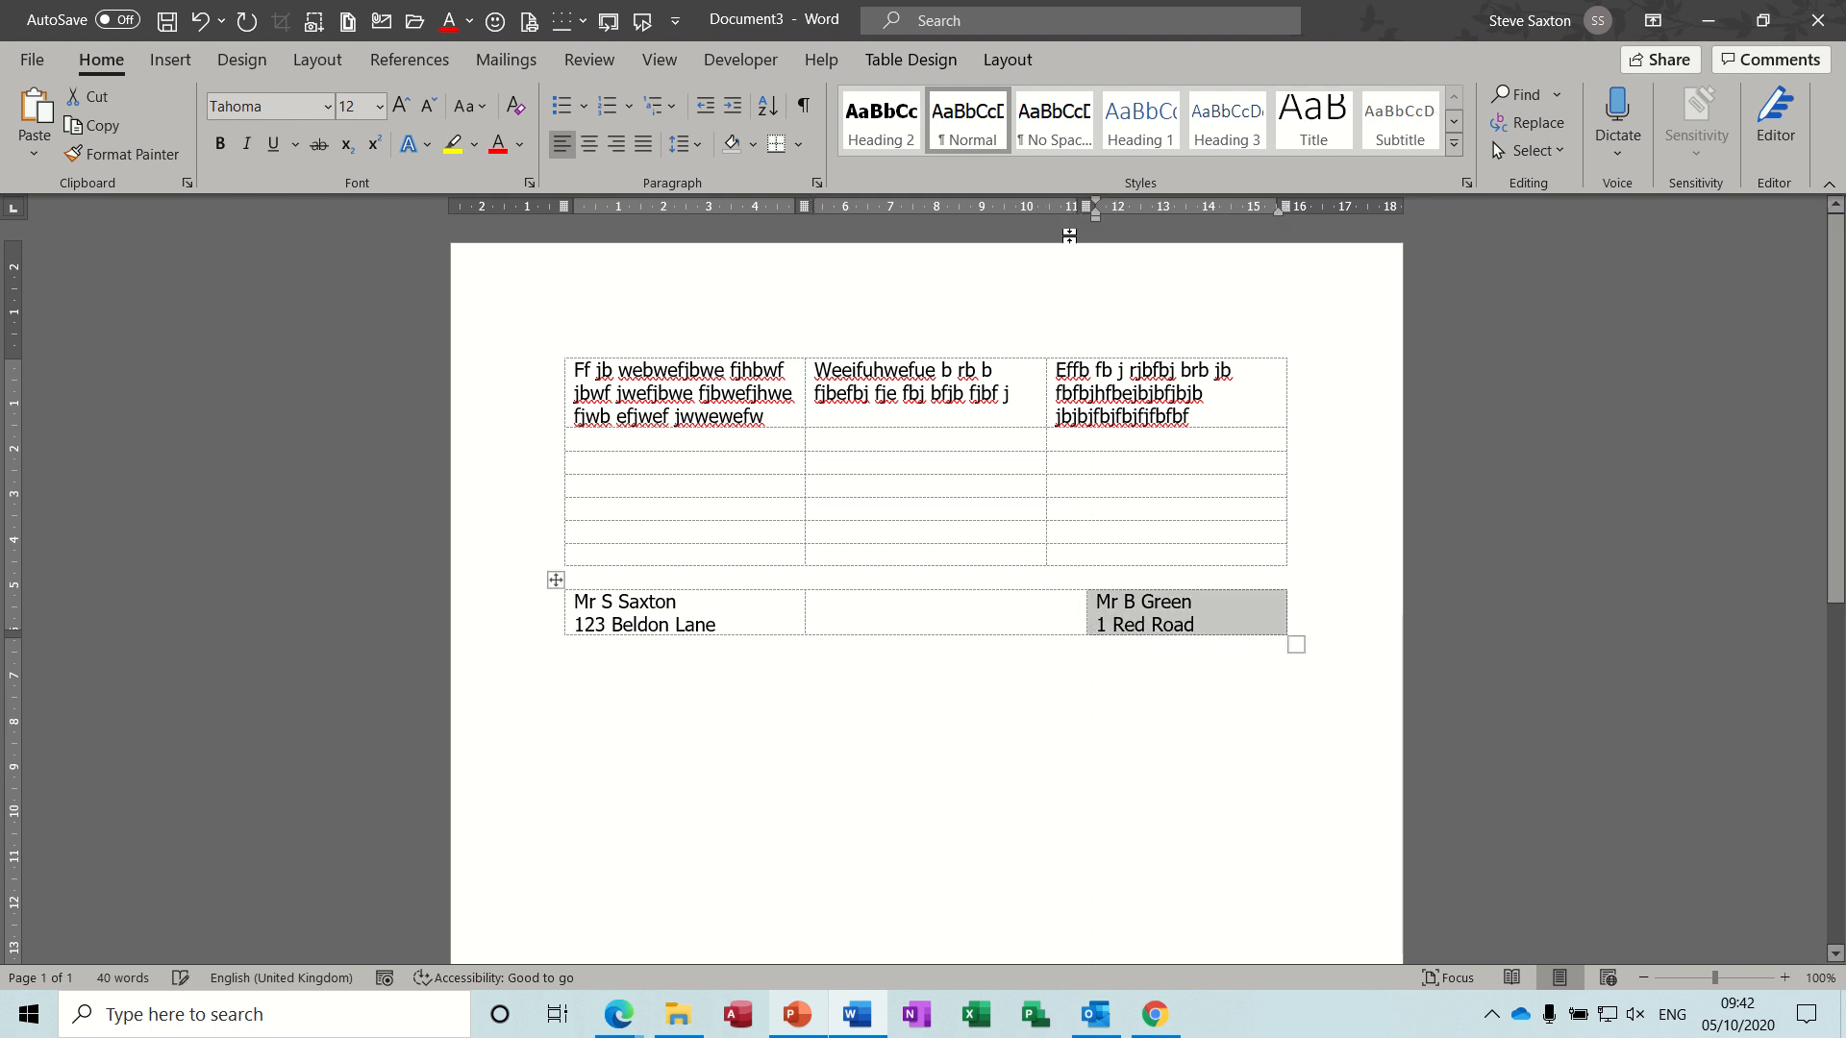
click(1062, 609)
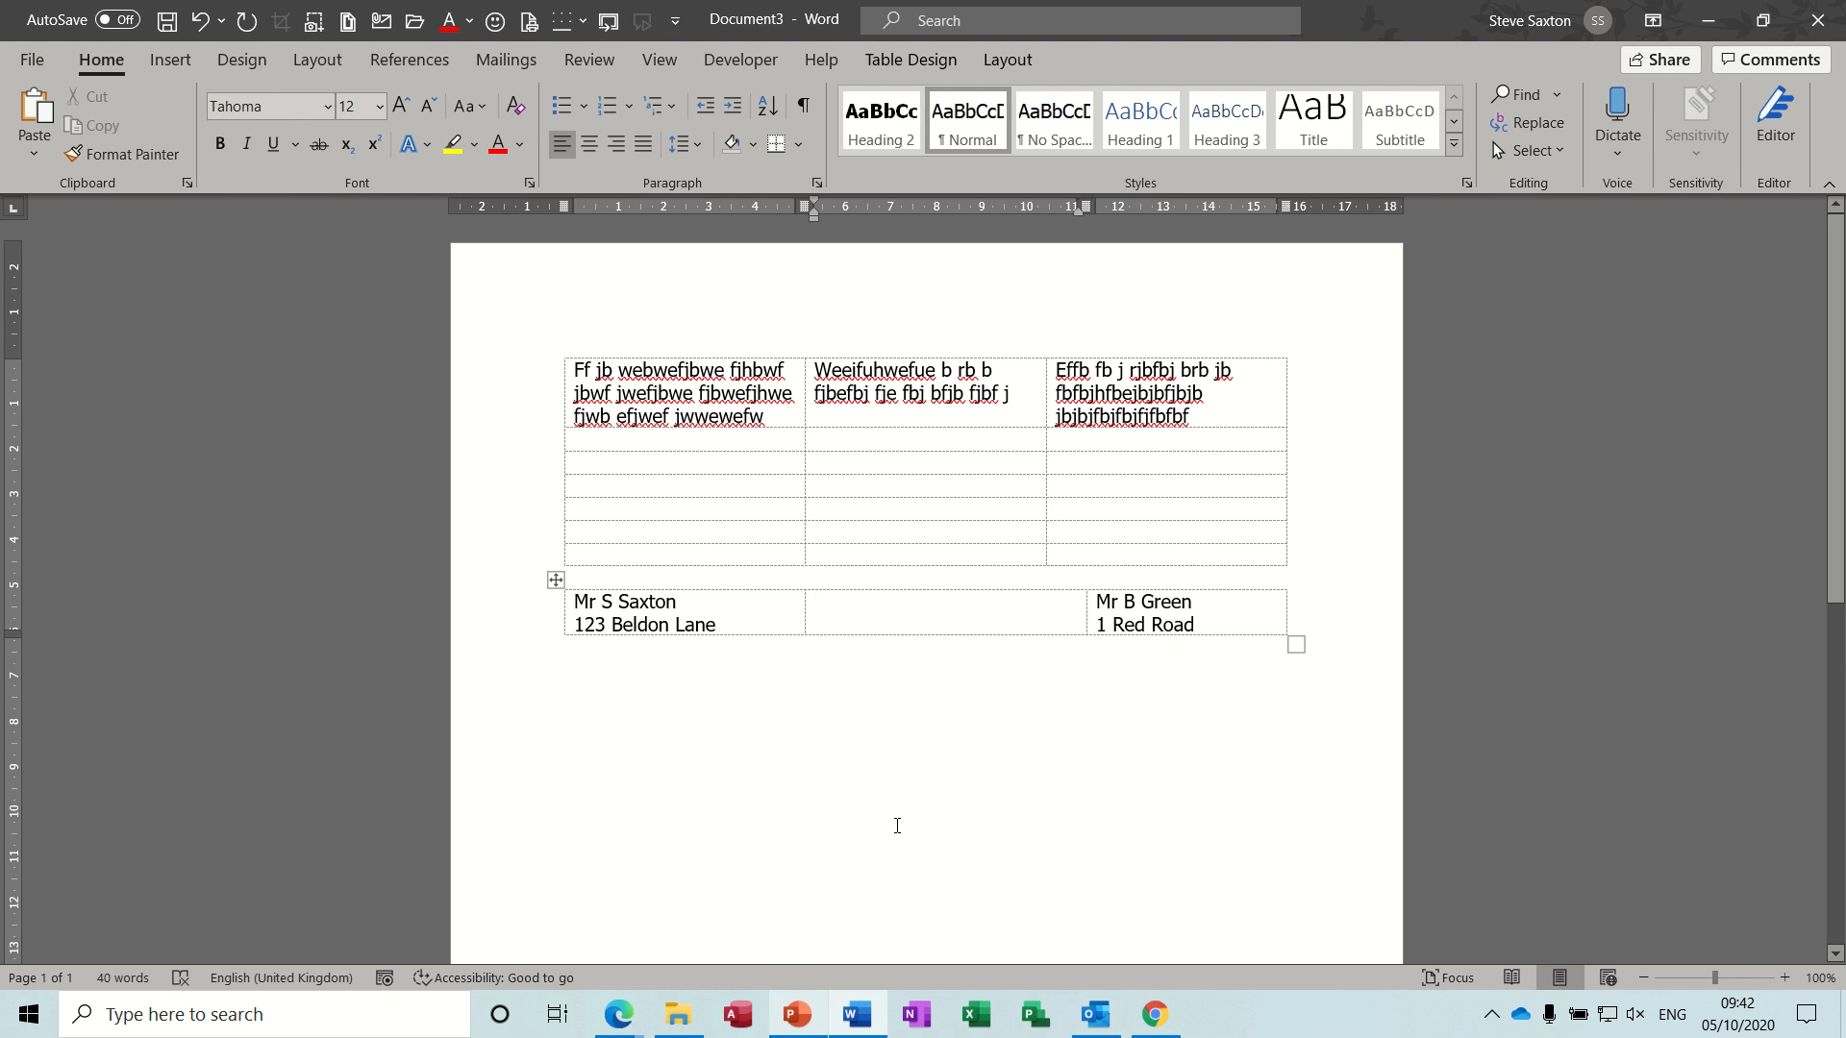
key(alt+F4)
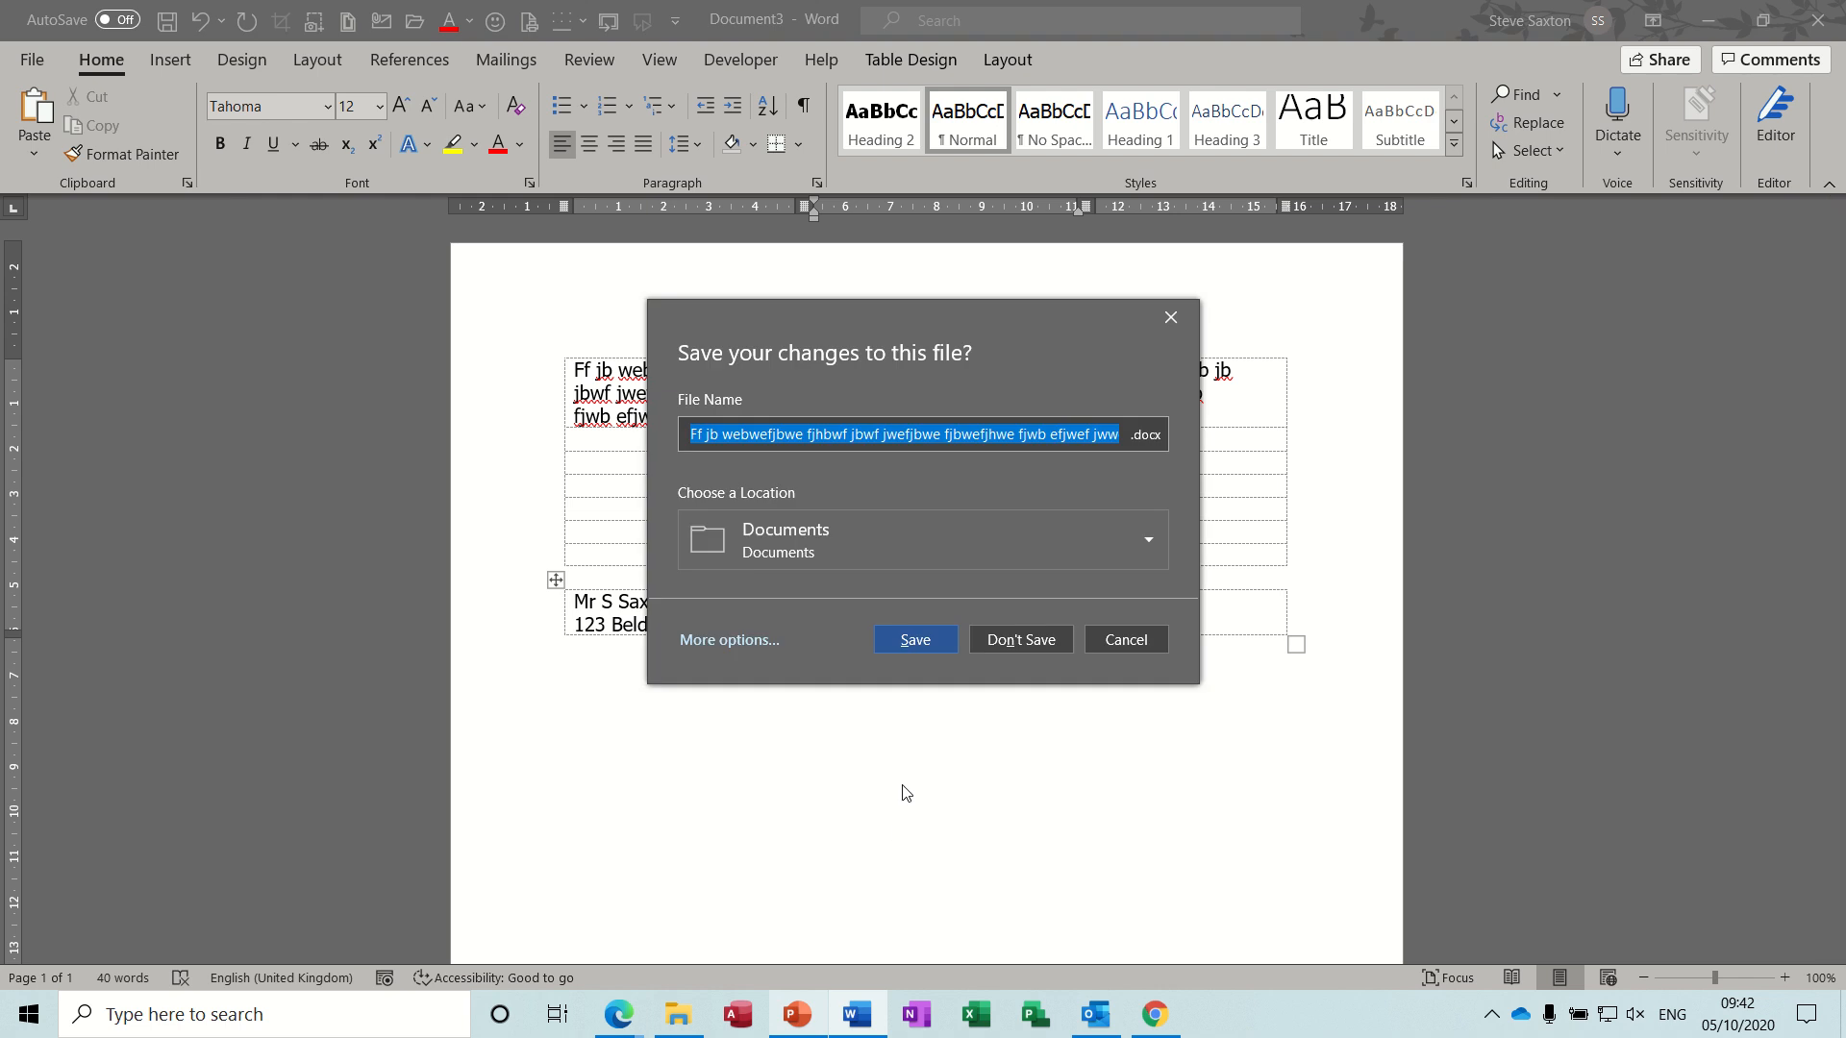
Close the old document without saving, start a new blank document, and indent to about 11 cm
click(1017, 641)
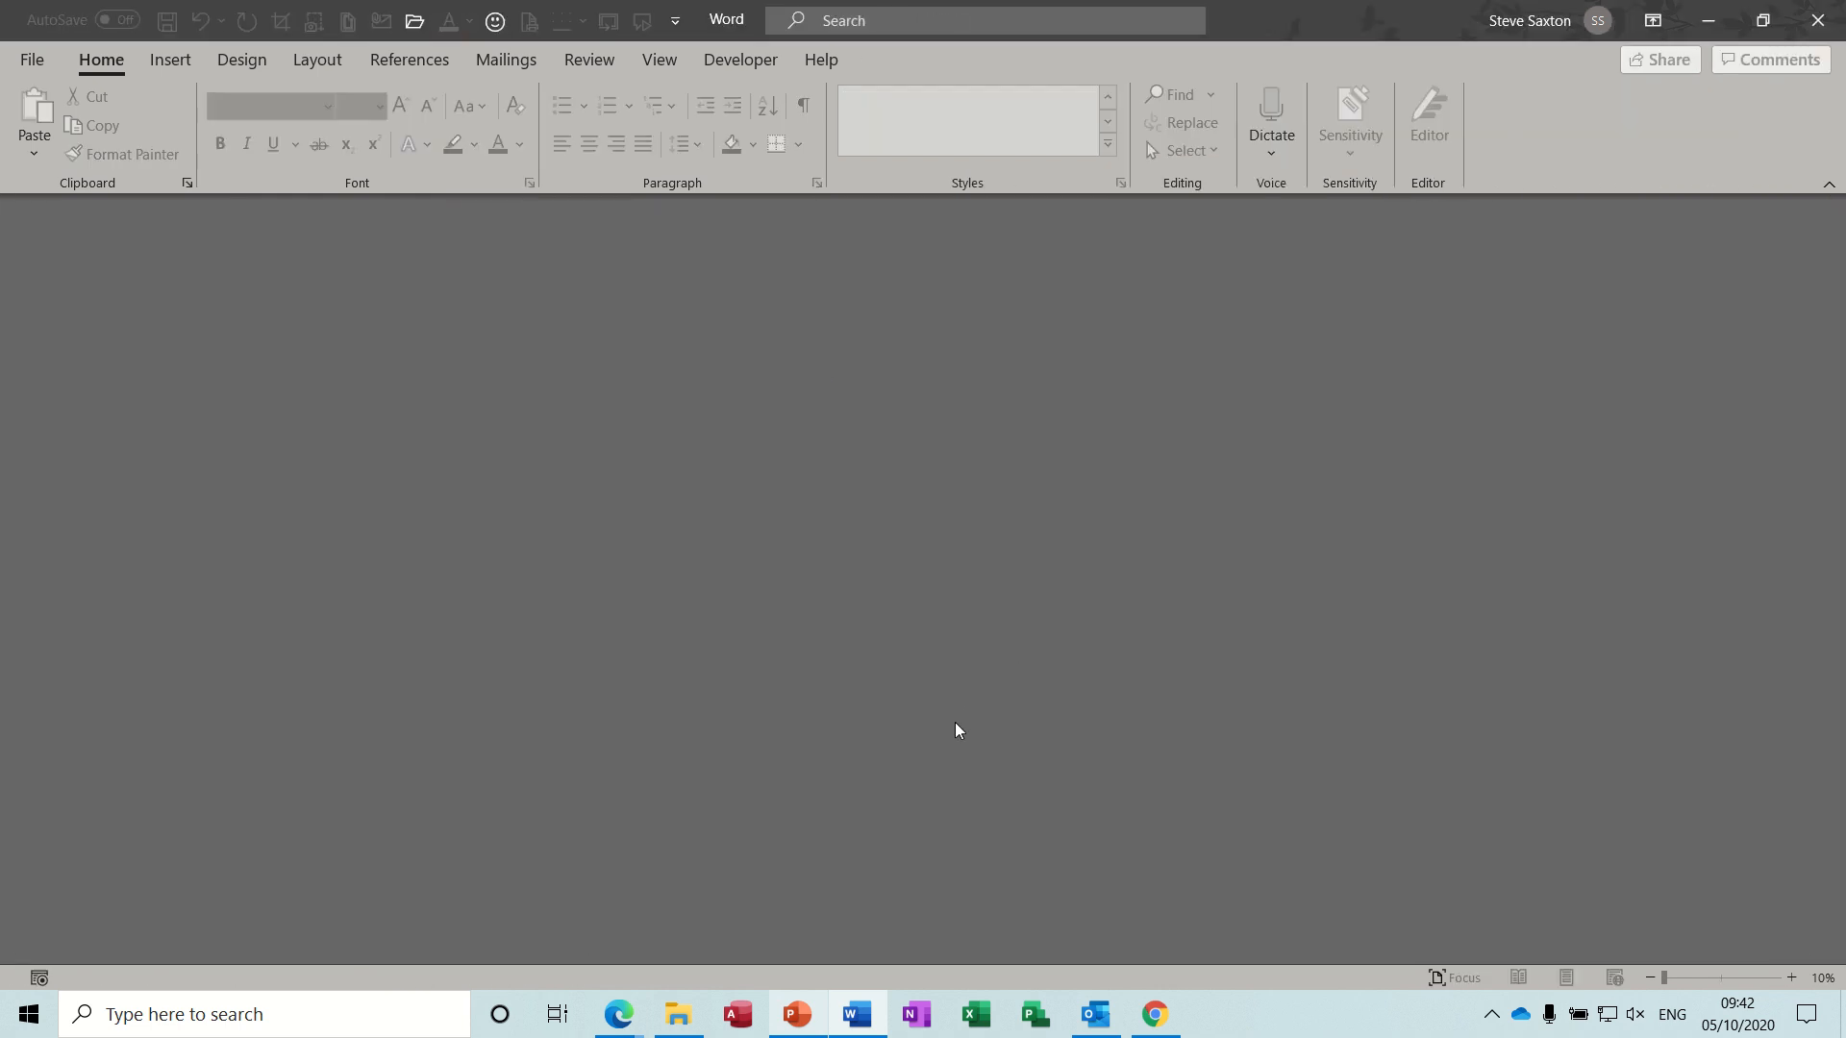
key(ctrl+n)
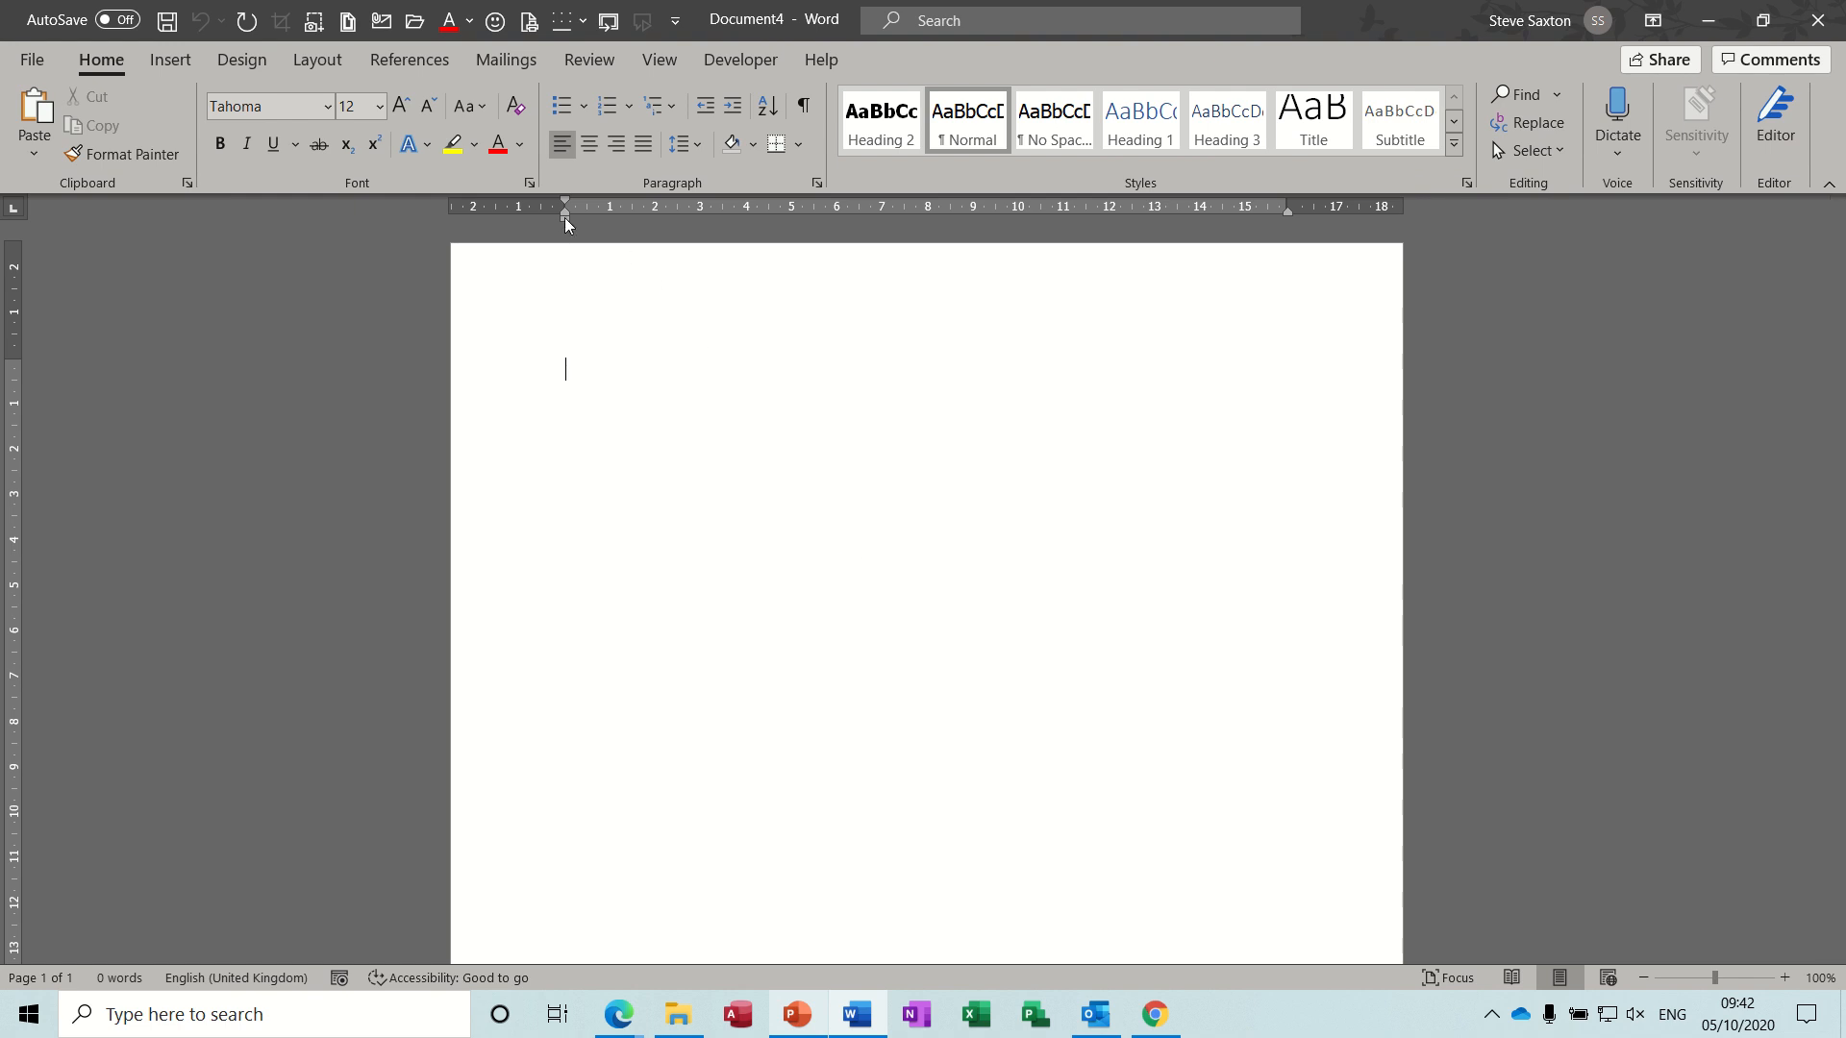
drag(563, 217, 1053, 230)
drag(1057, 225, 1063, 227)
text(Mr)
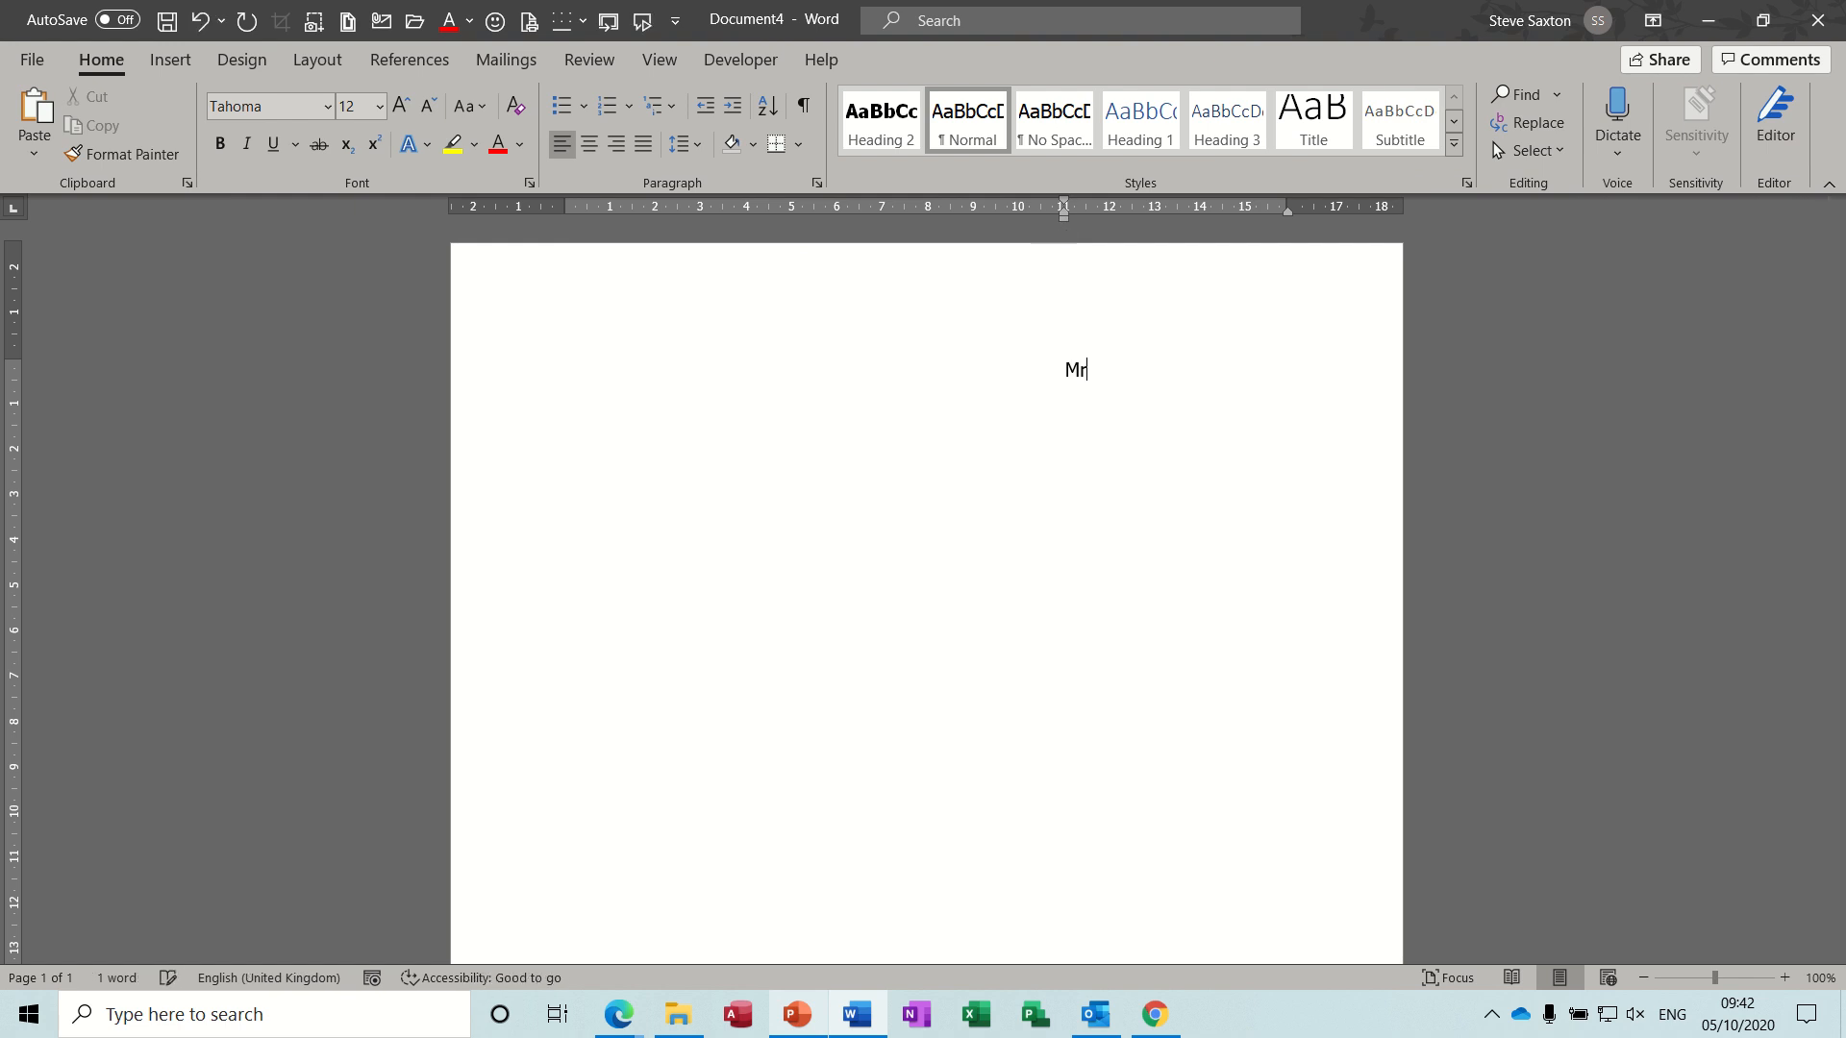
text( S Saxton)
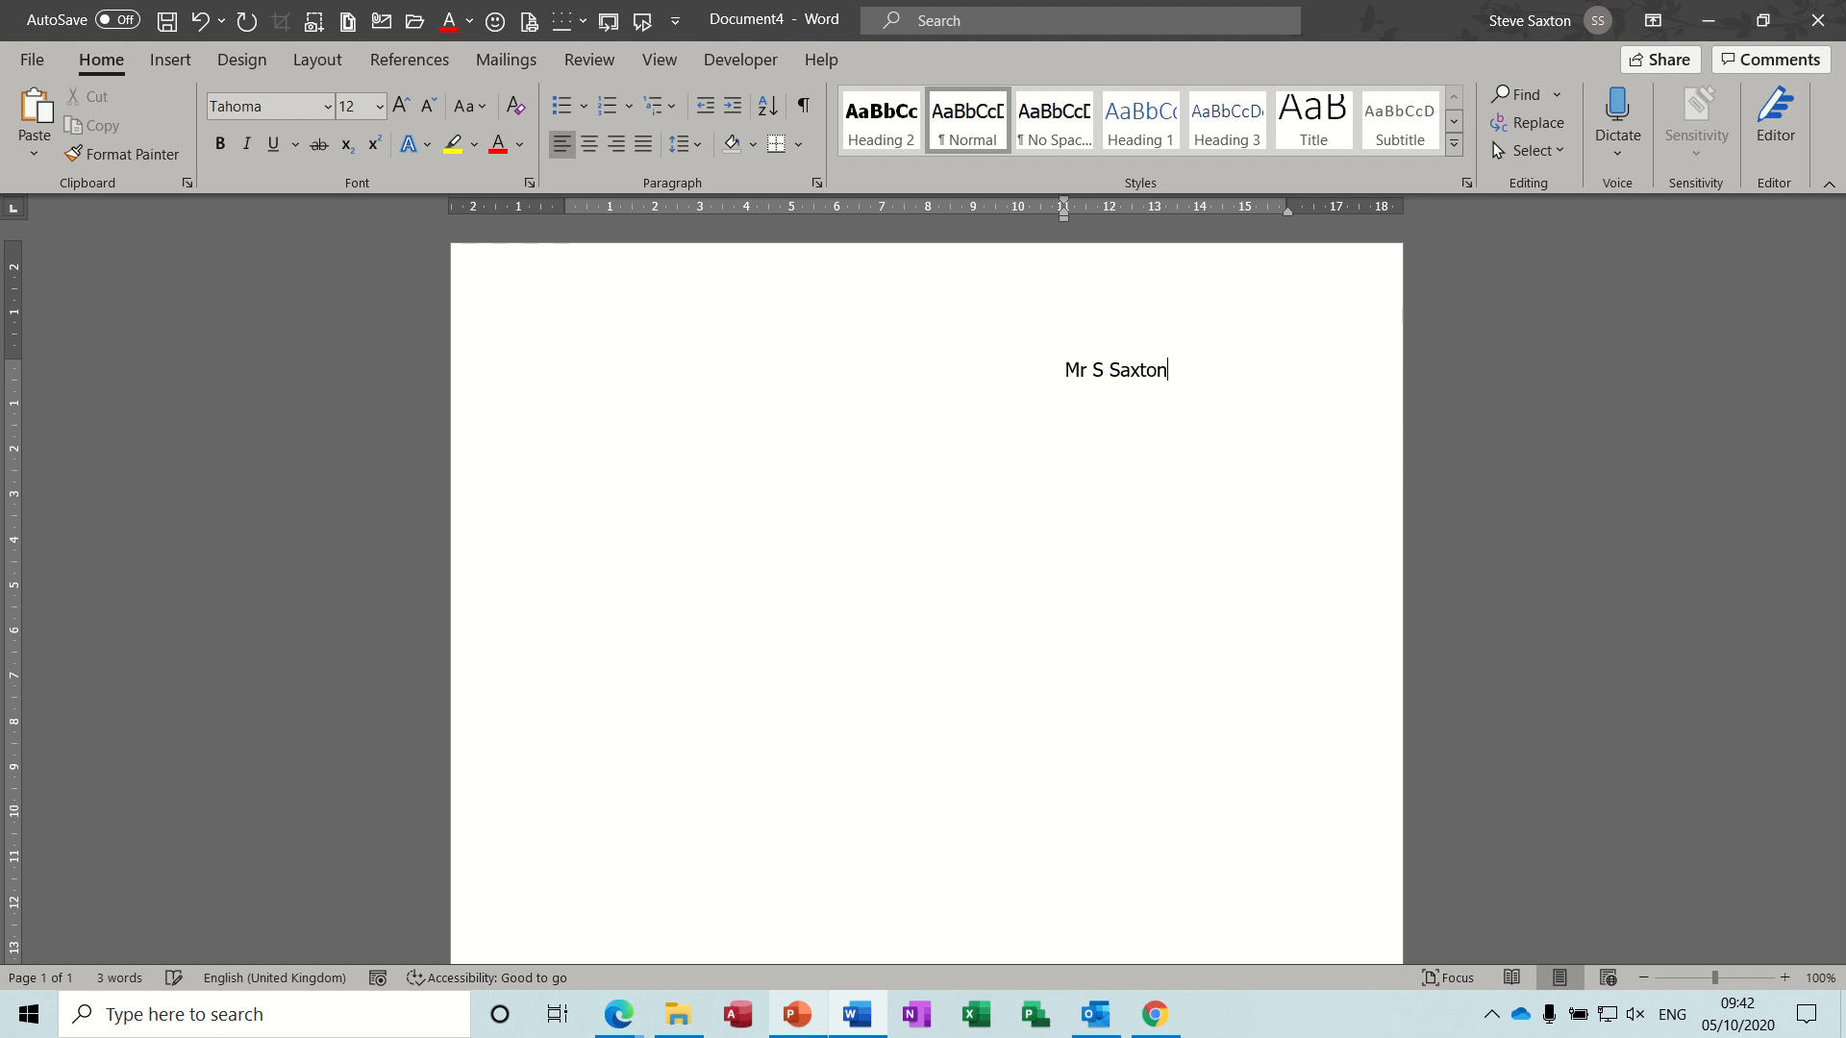
key(Return)
text(123 Beldon Lane)
key(Return)
text(Wibsey)
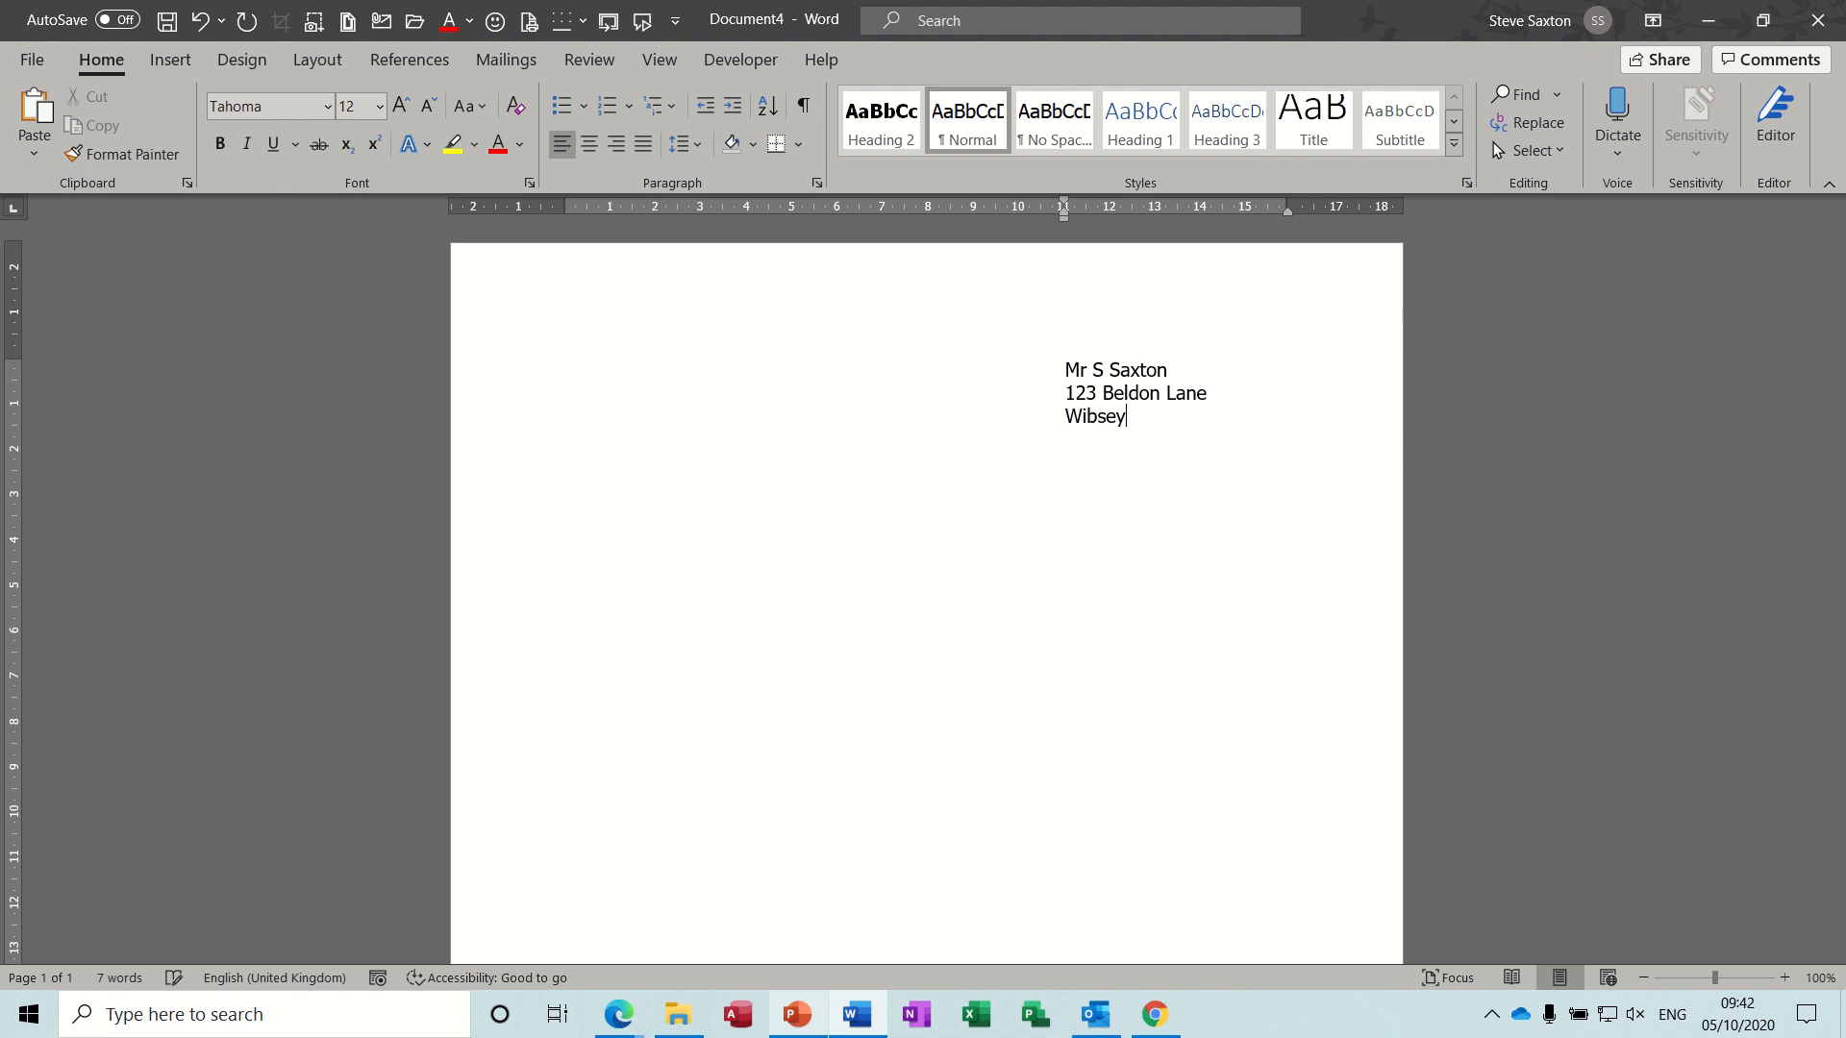
key(Return)
text(Bradford)
key(Return)
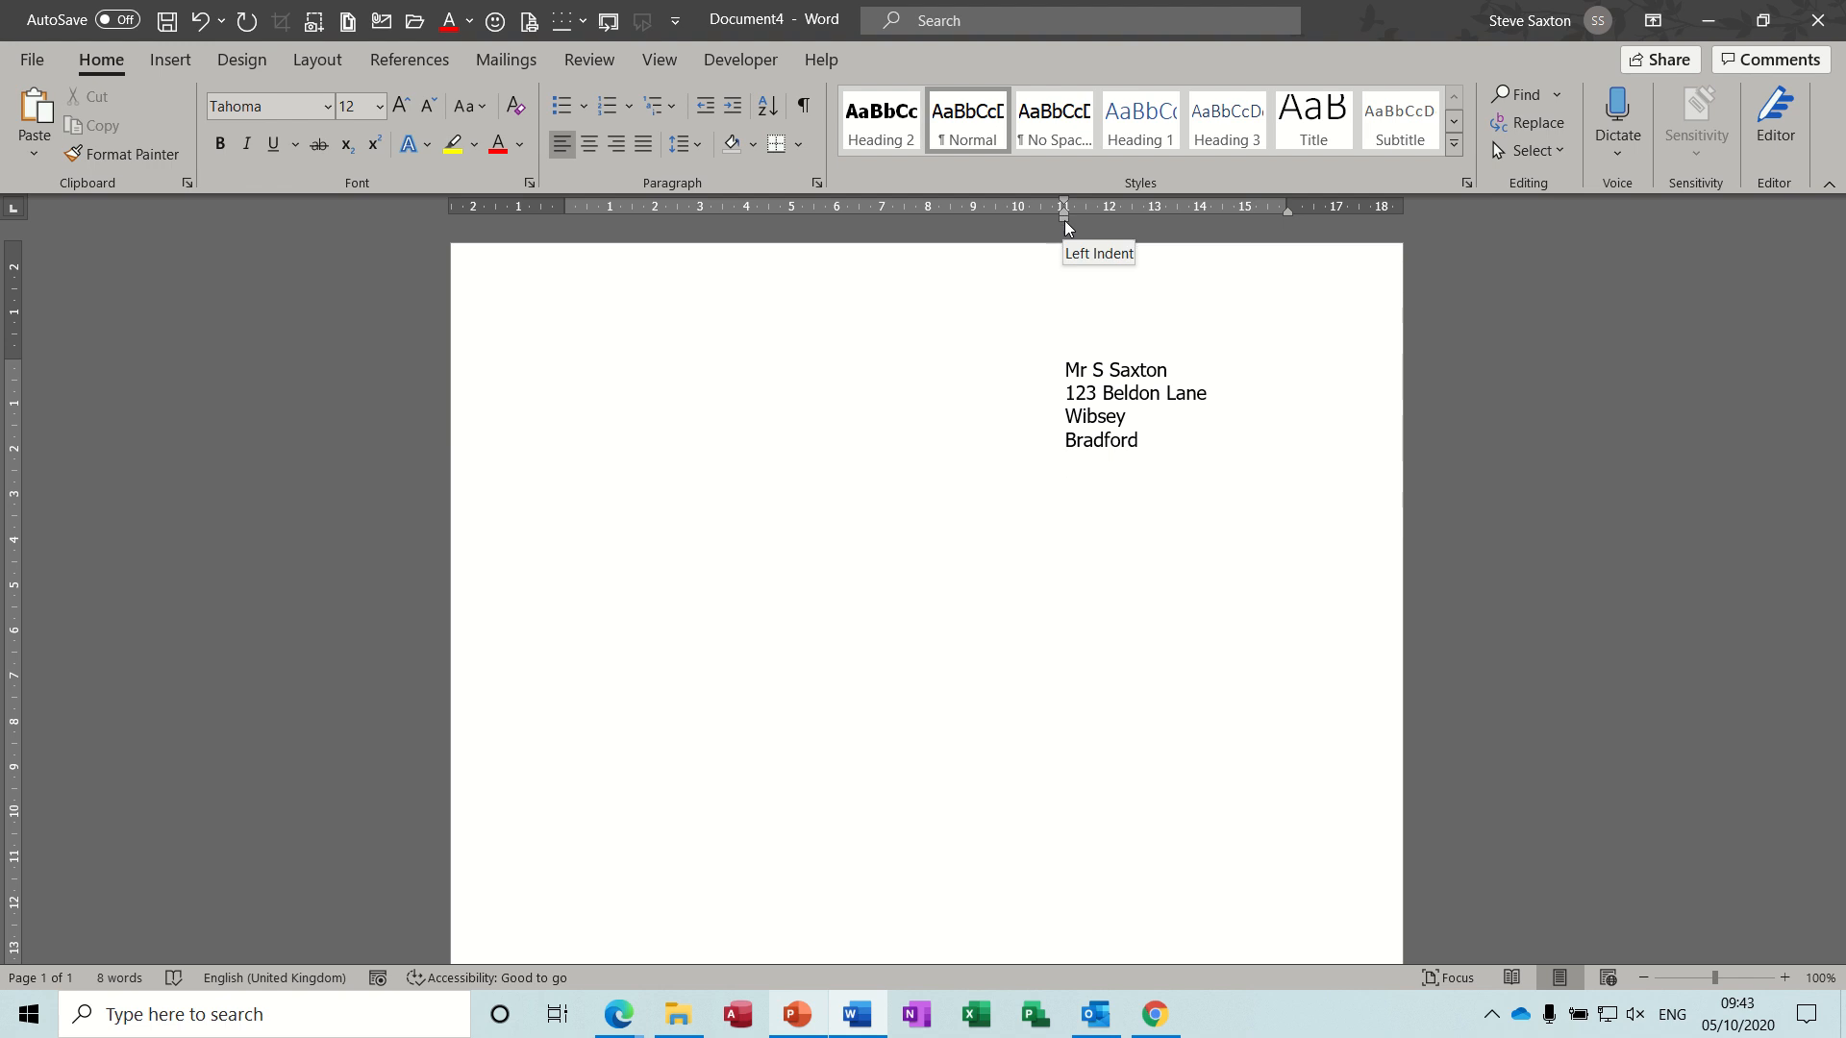
drag(1064, 221, 565, 204)
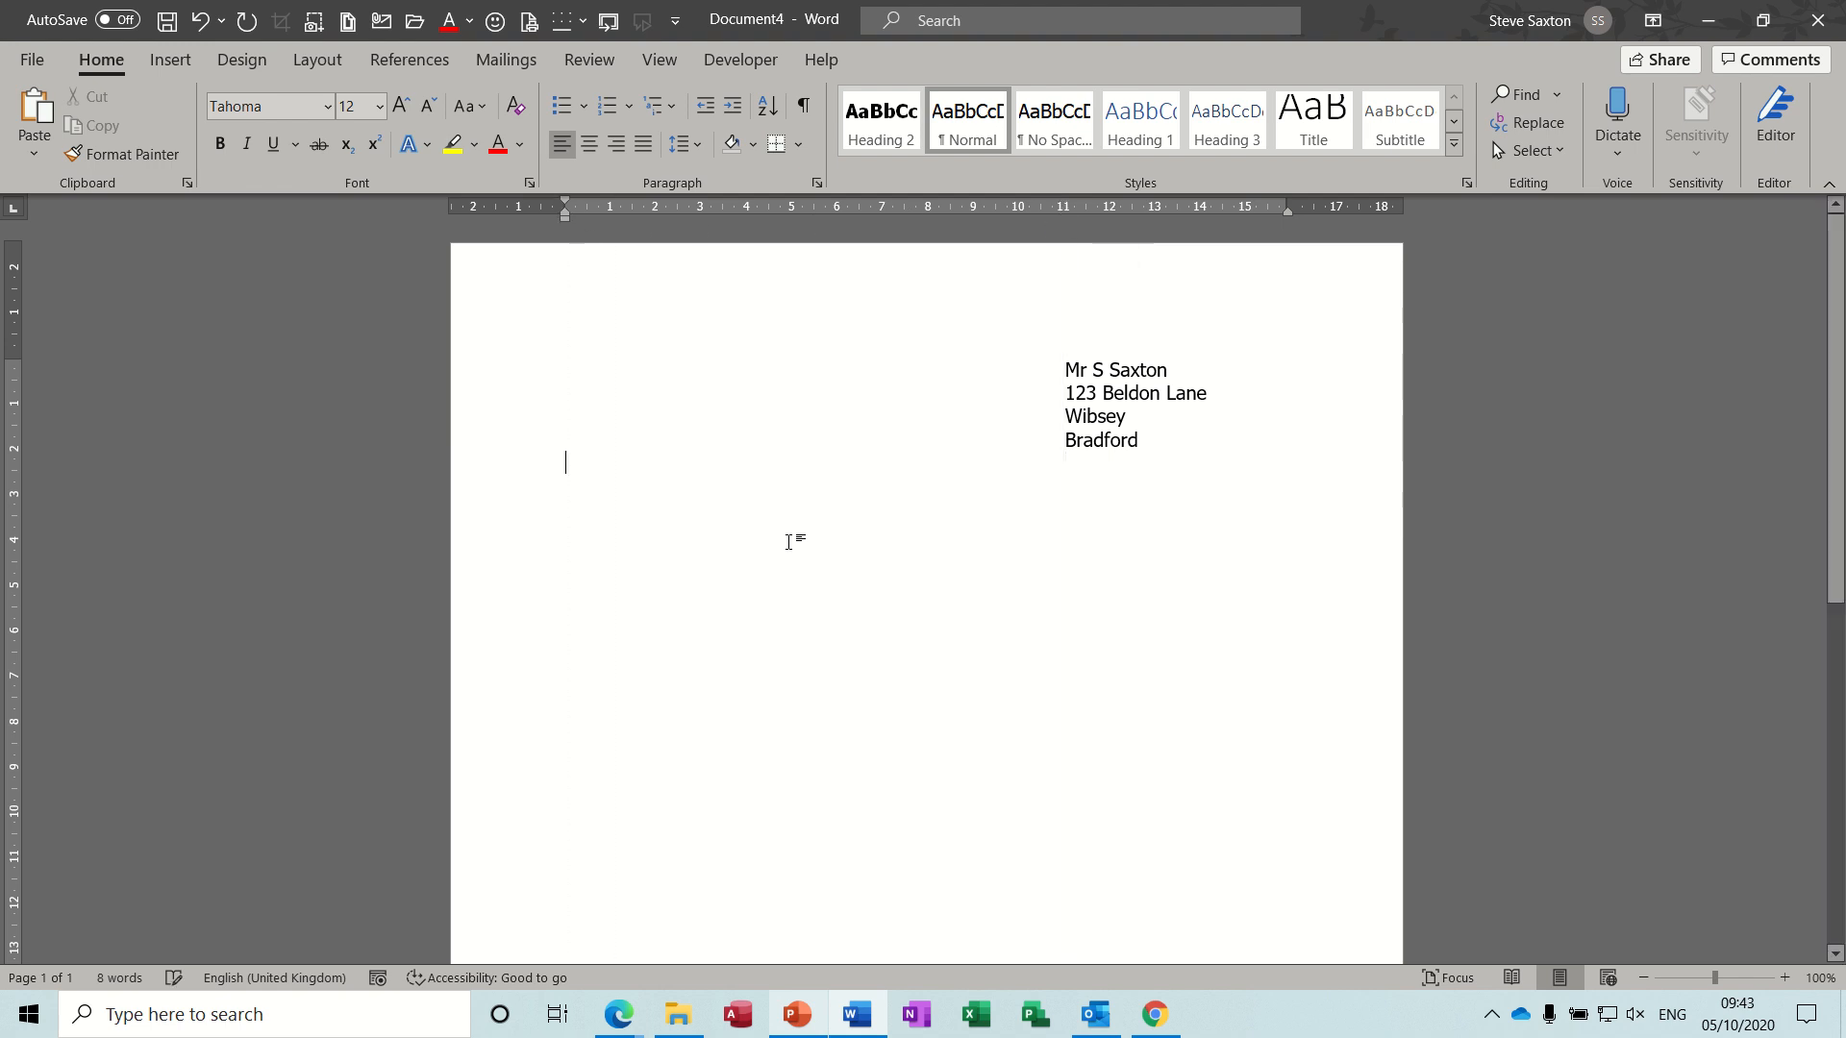
Type the salutation 'Dear Sir' at the left margin below the address
text(Dear )
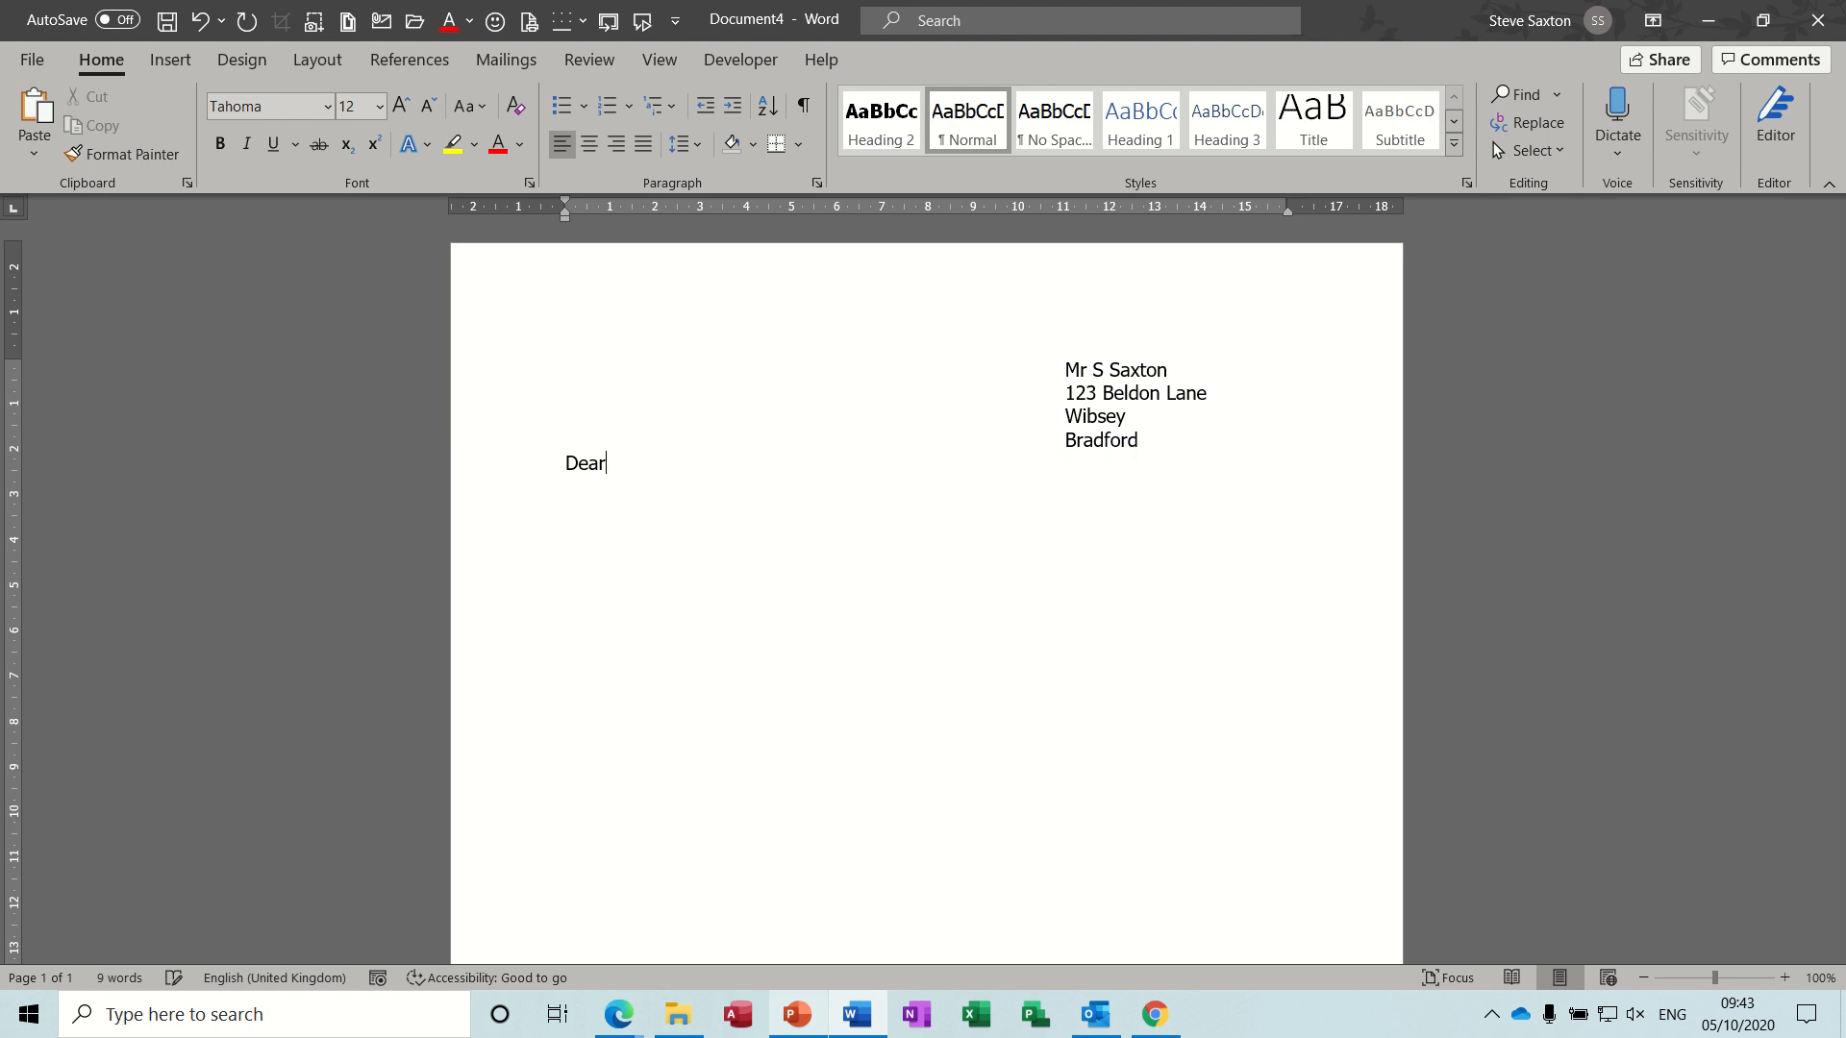
text(Sir)
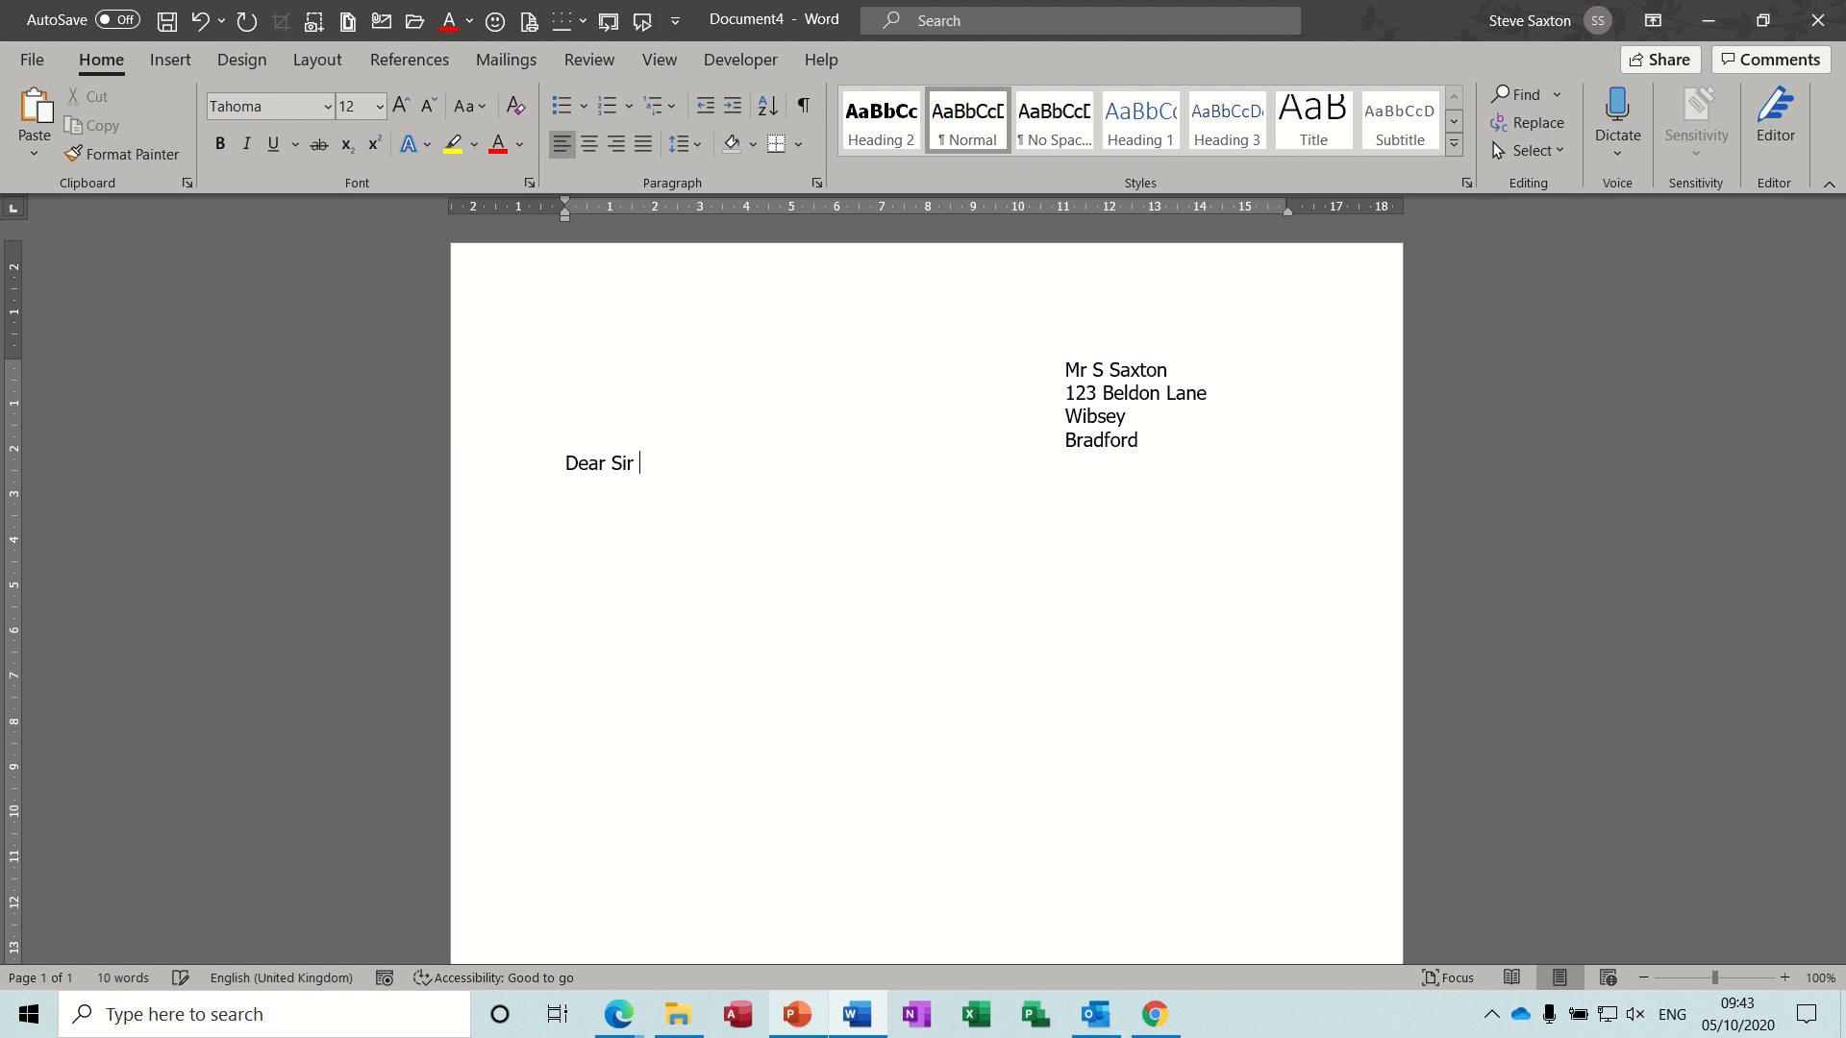